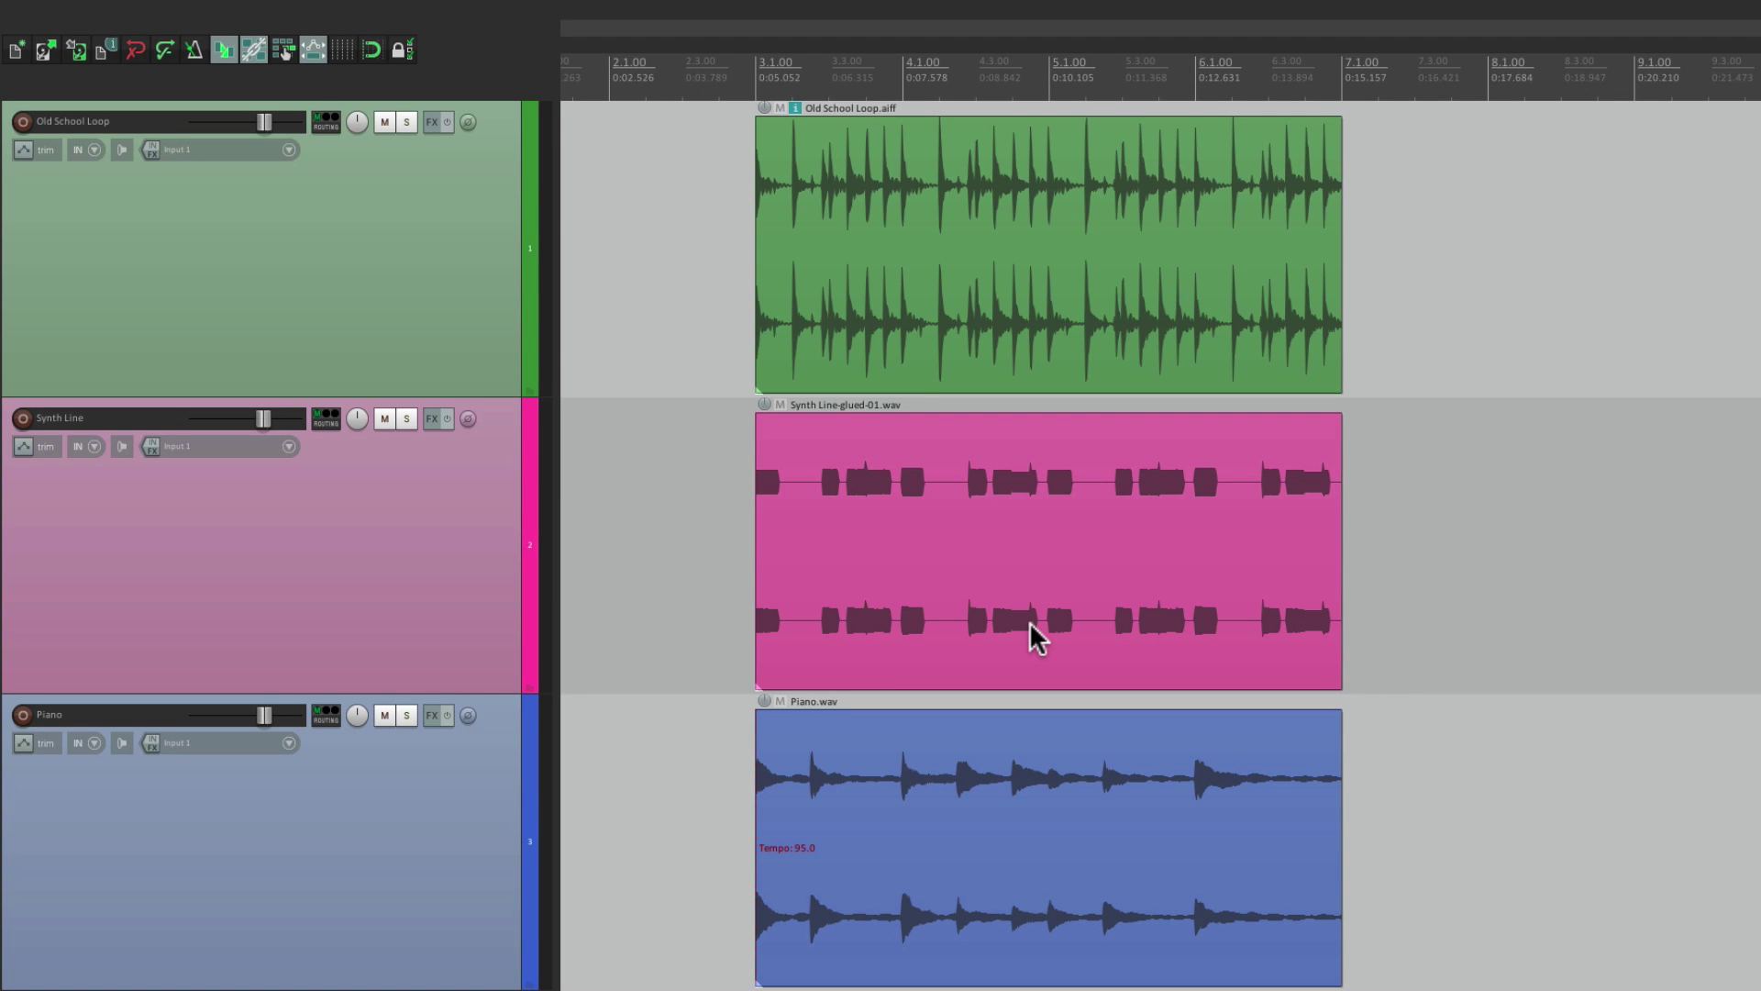
# - Turn on grid lines and snapping, then snap the Old School Loop item back to 3.1.00
pyautogui.moveTo(837, 184); pyautogui.dragTo(945, 247)
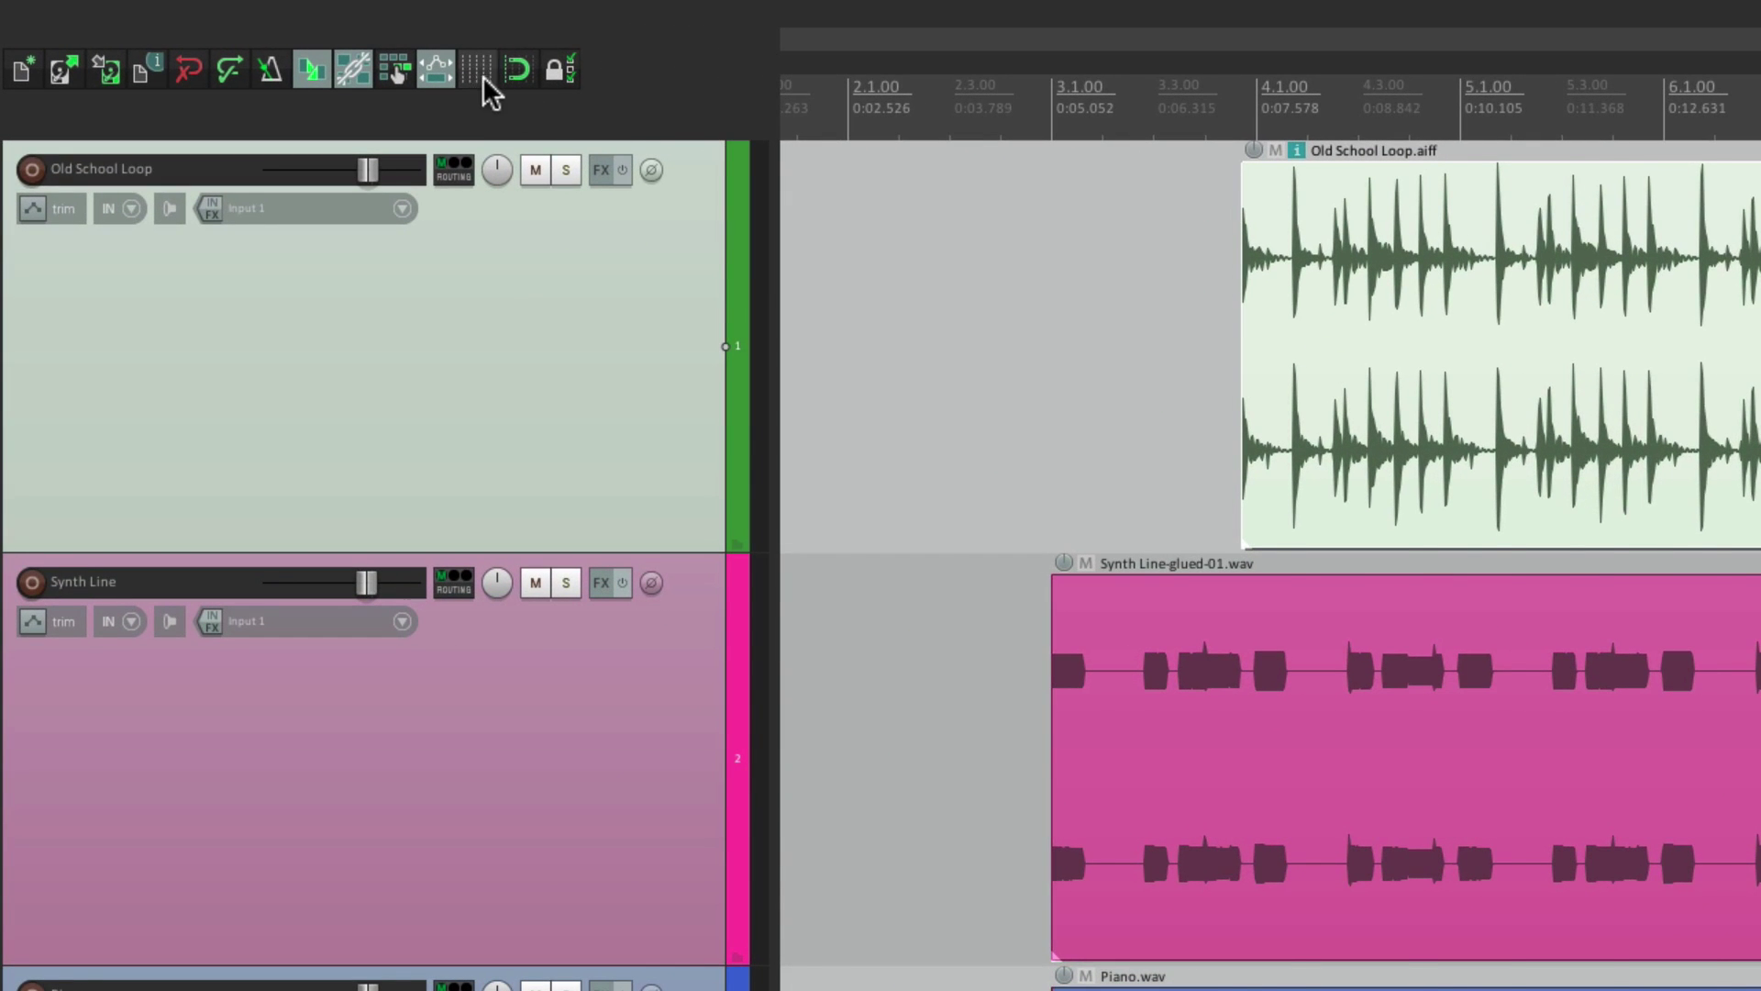
pyautogui.click(481, 73)
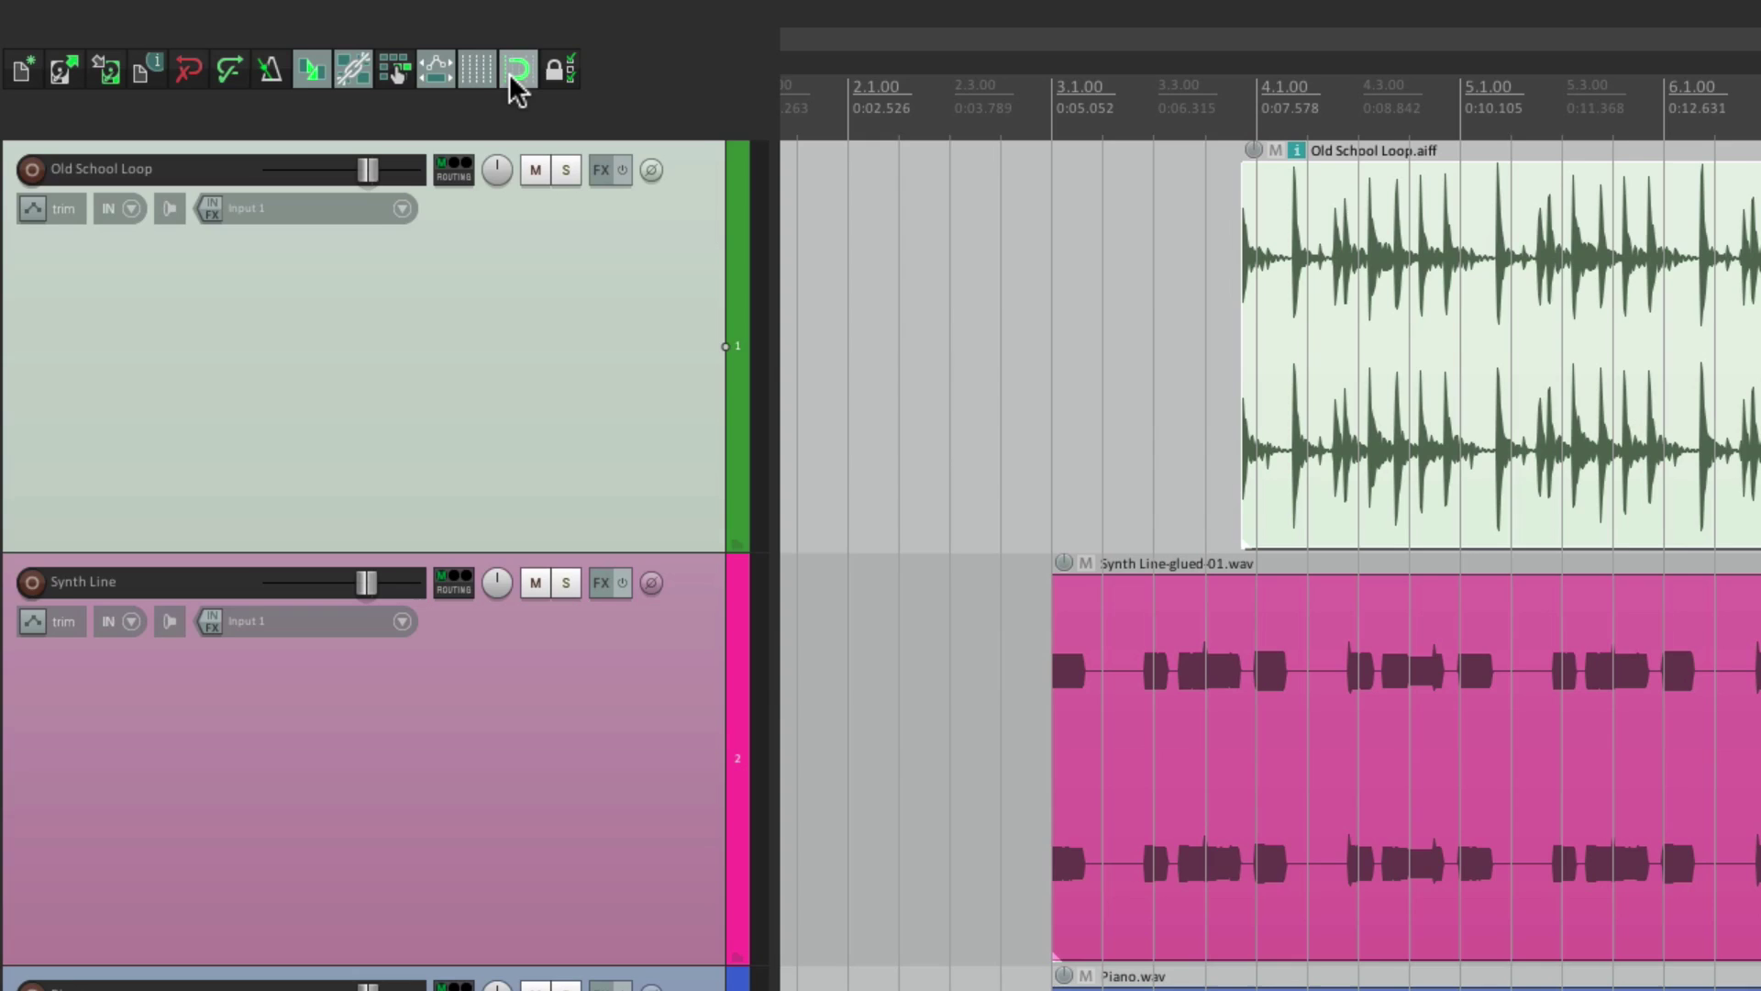
pyautogui.click(518, 70)
pyautogui.moveTo(1350, 264); pyautogui.dragTo(1156, 277)
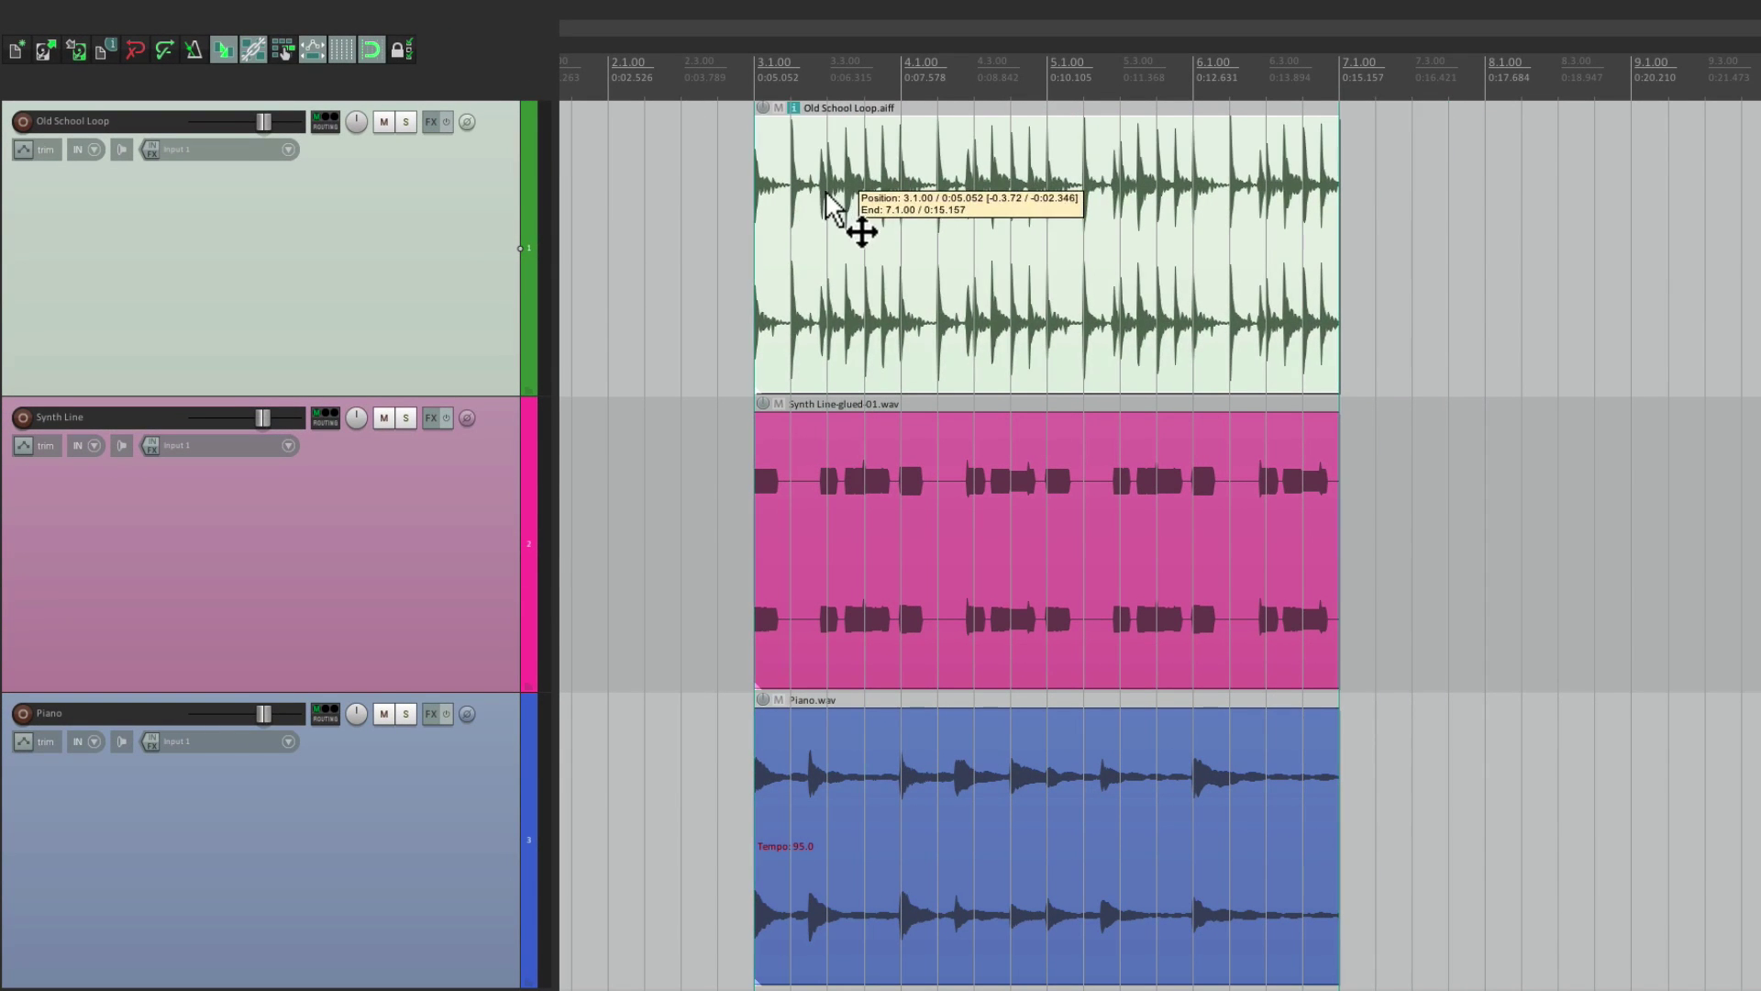
pyautogui.moveTo(863, 232)
pyautogui.mouseDown()
pyautogui.moveTo(920, 228)
pyautogui.moveTo(861, 221)
pyautogui.moveTo(860, 238)
pyautogui.mouseUp()
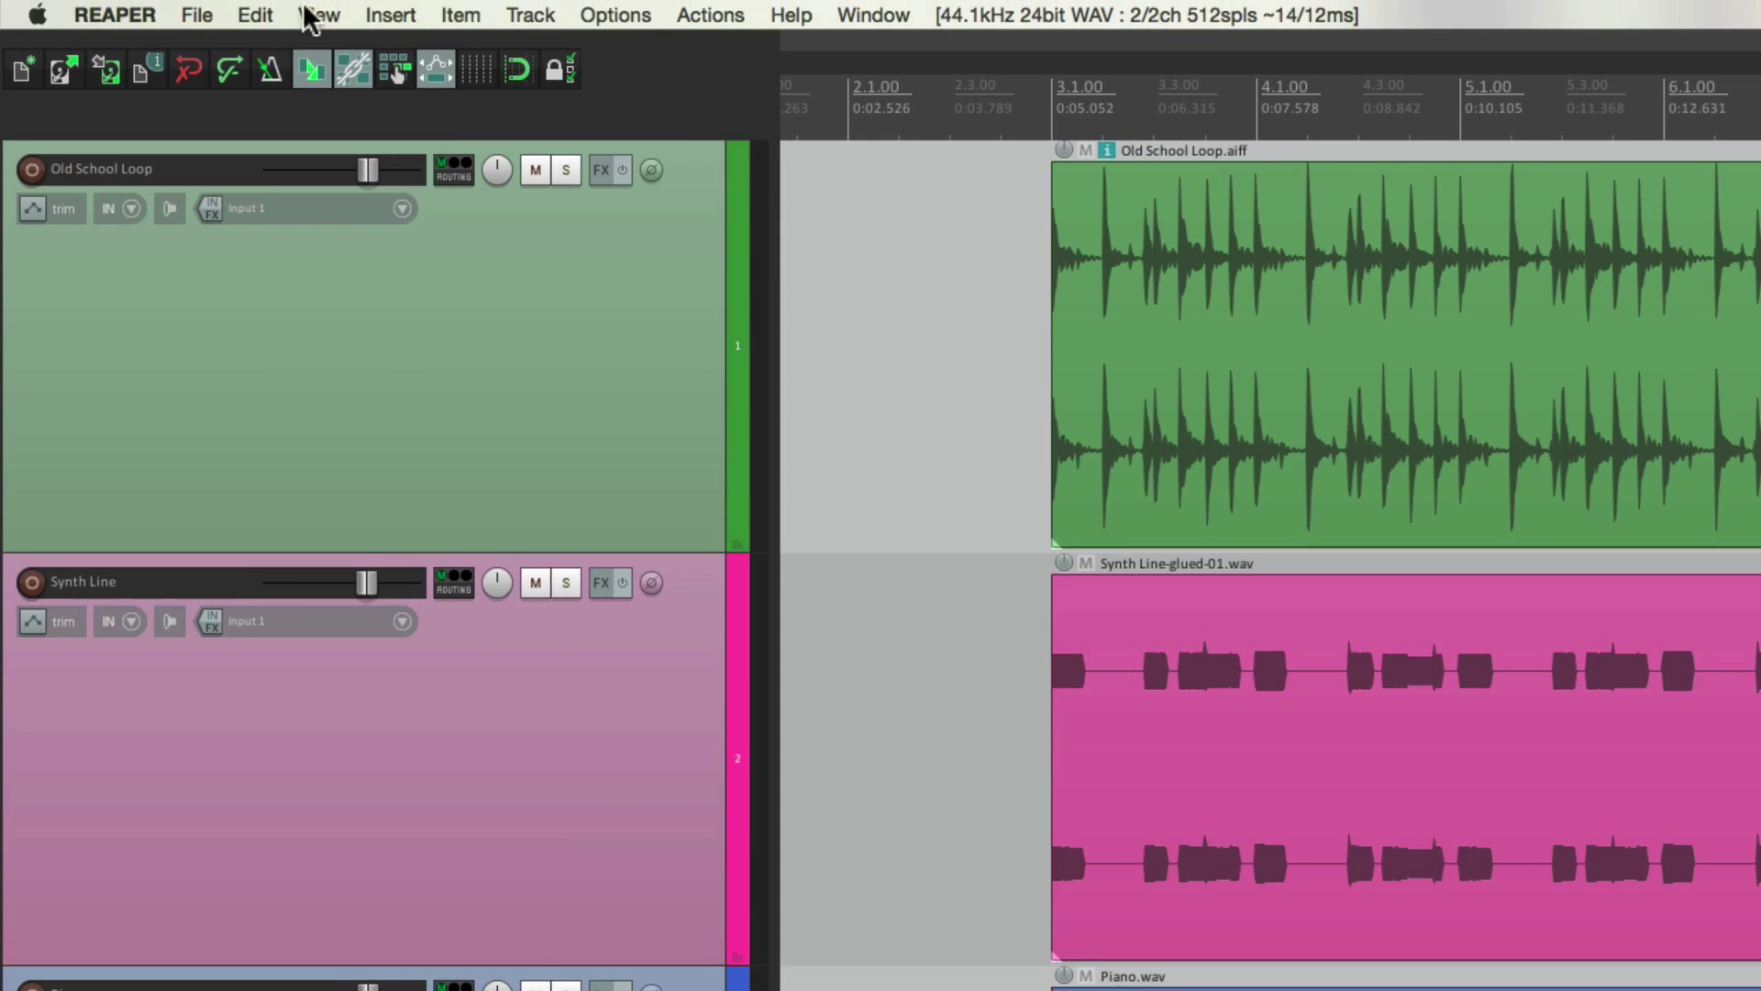
# - Open the Nudge/set items window from the View menu, then close it
pyautogui.click(214, 11)
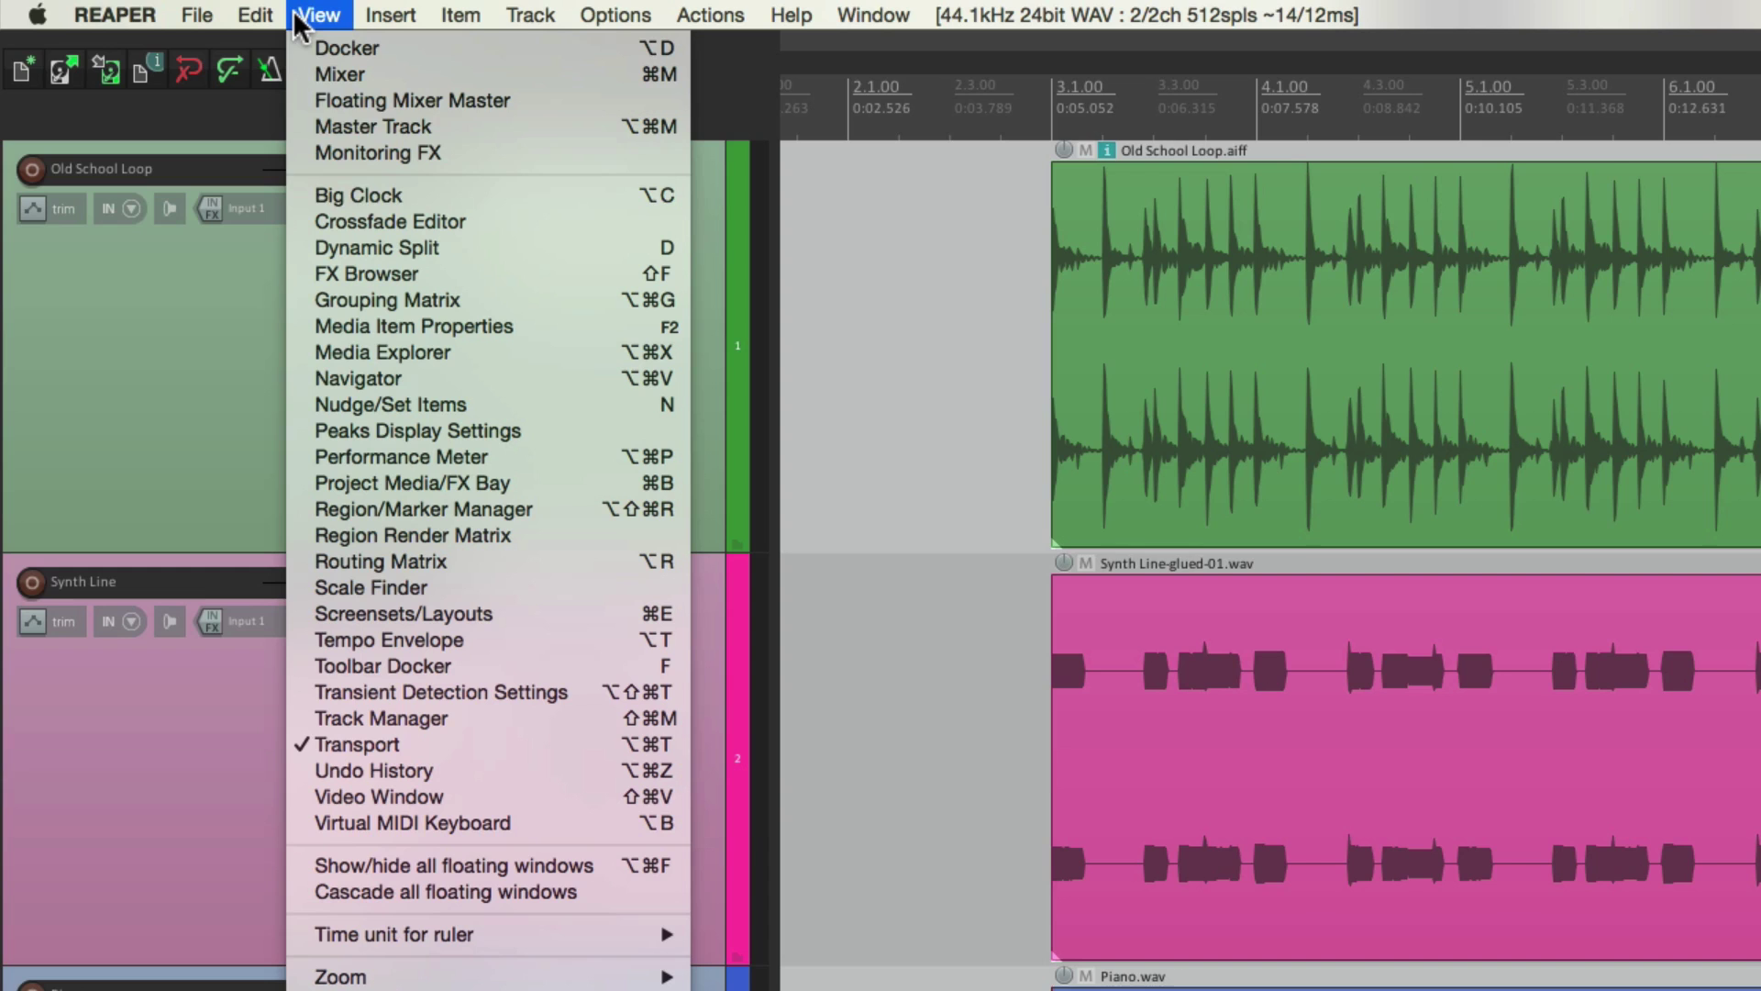
pyautogui.click(289, 406)
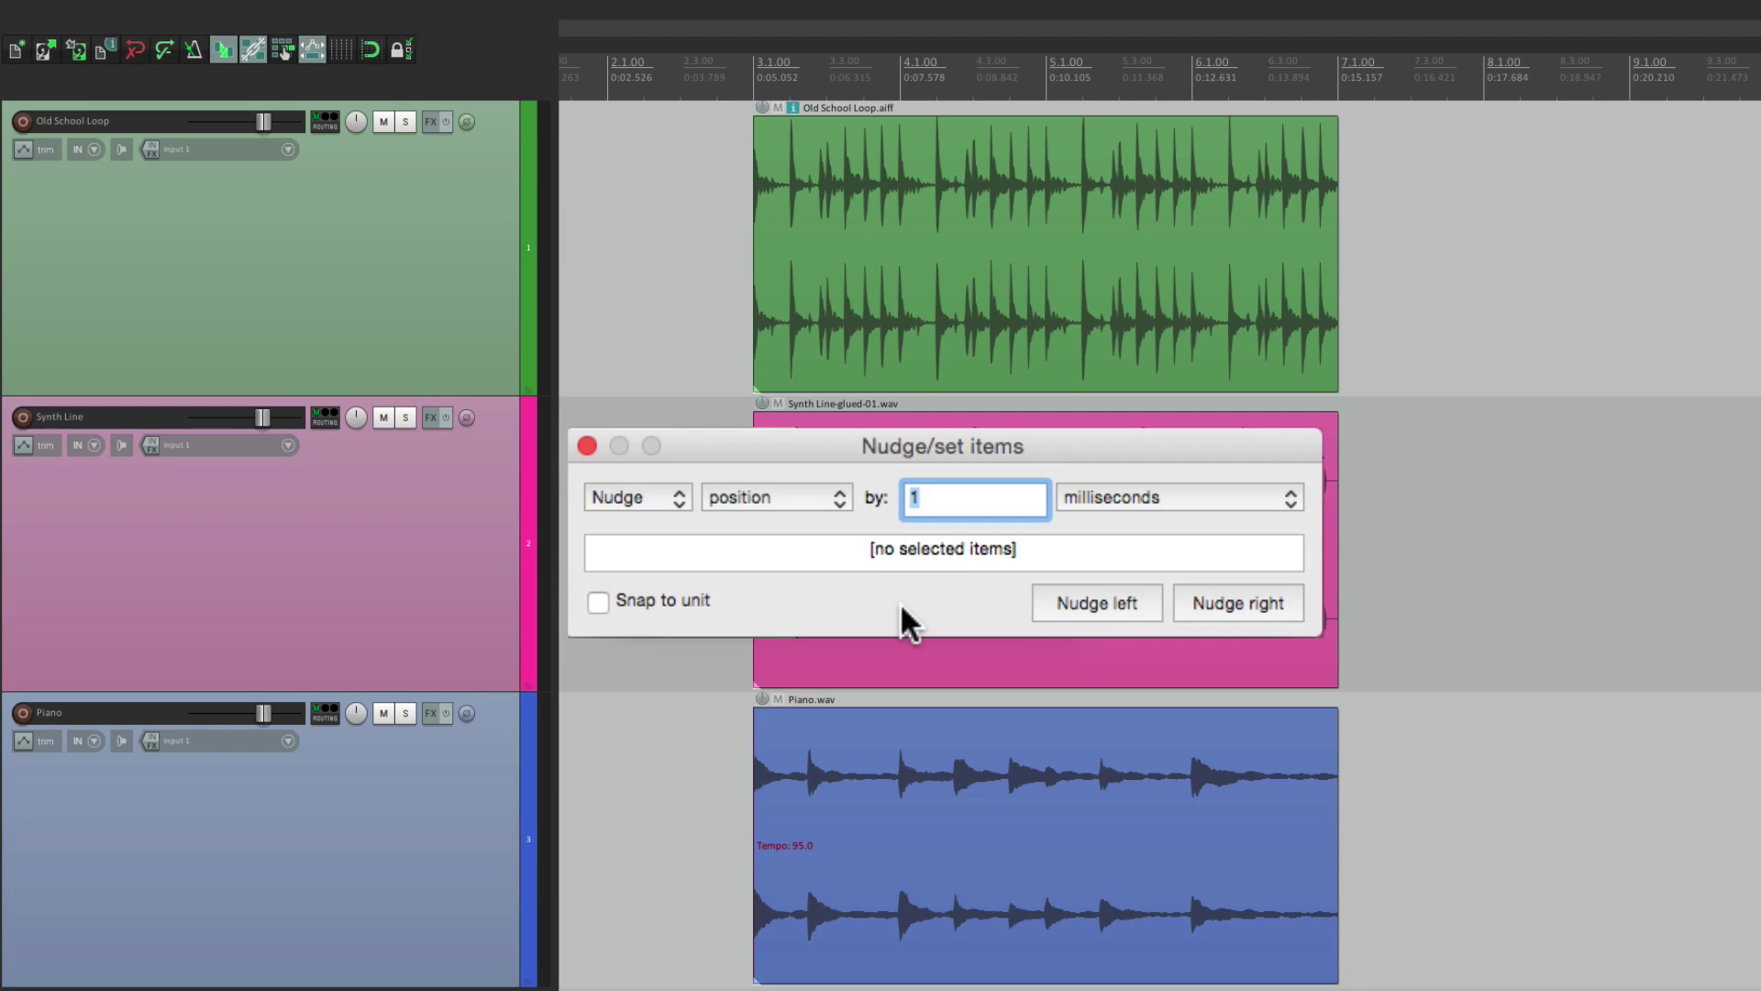
pyautogui.press('Escape')
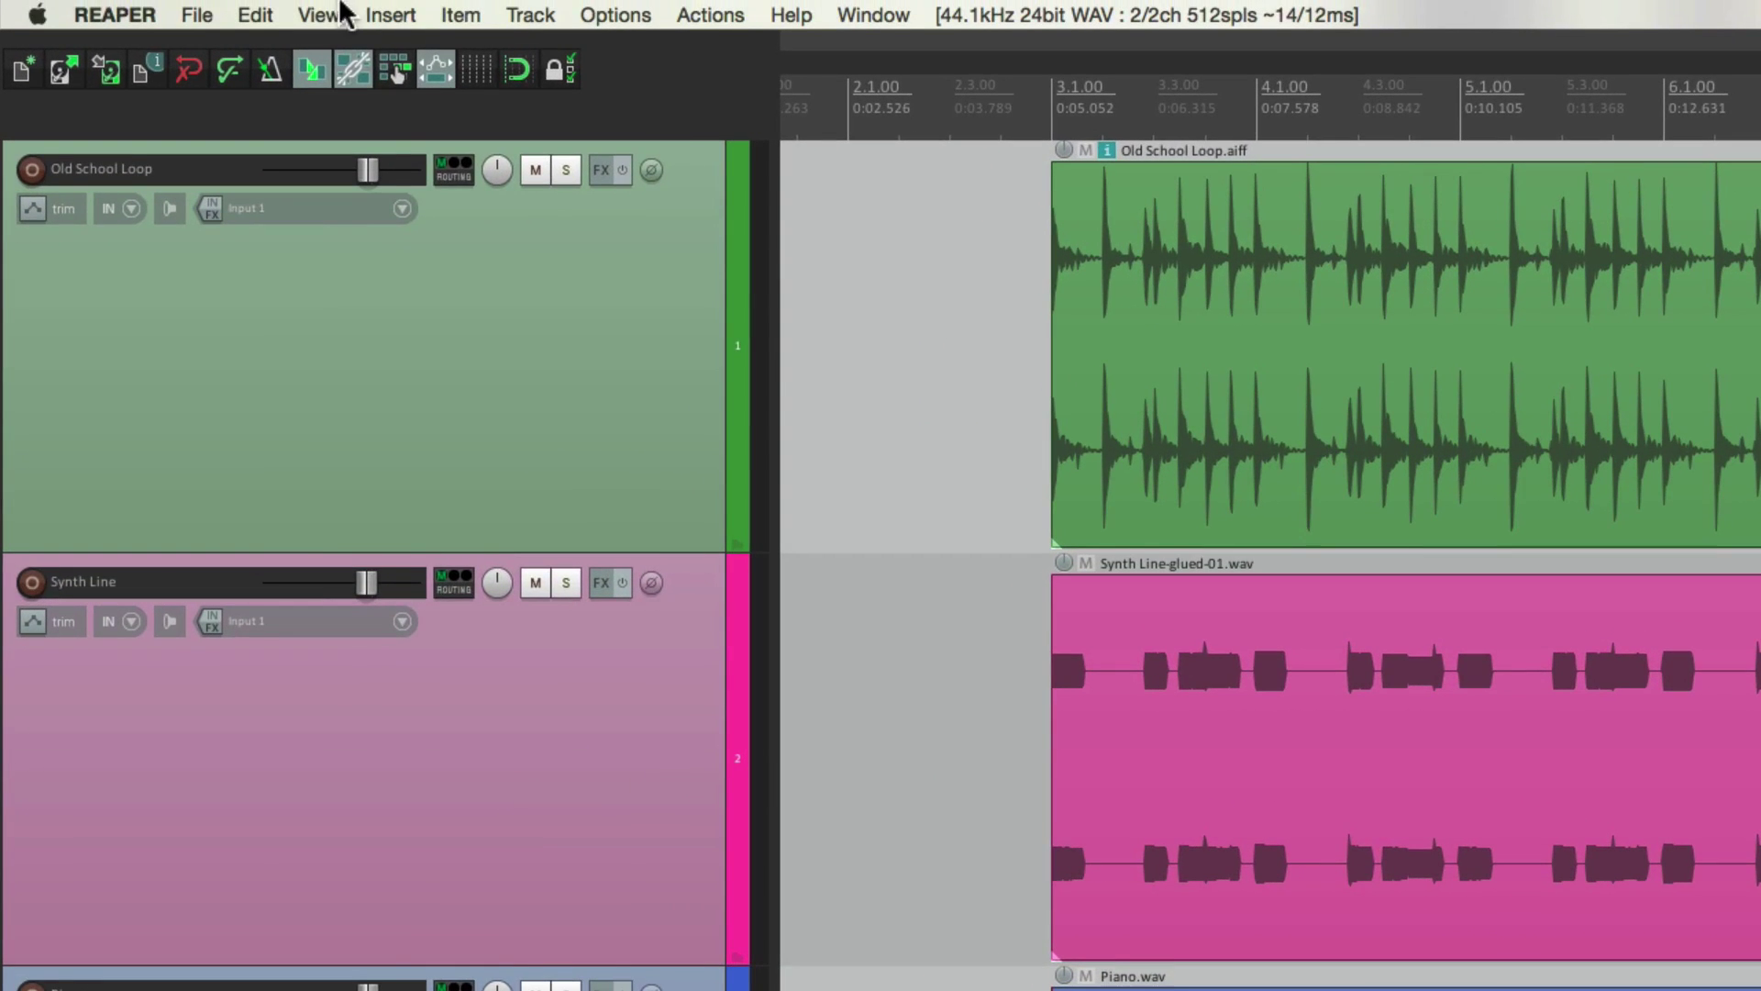
# - Reopen the Nudge/set items window with the N shortcut
pyautogui.click(235, 8)
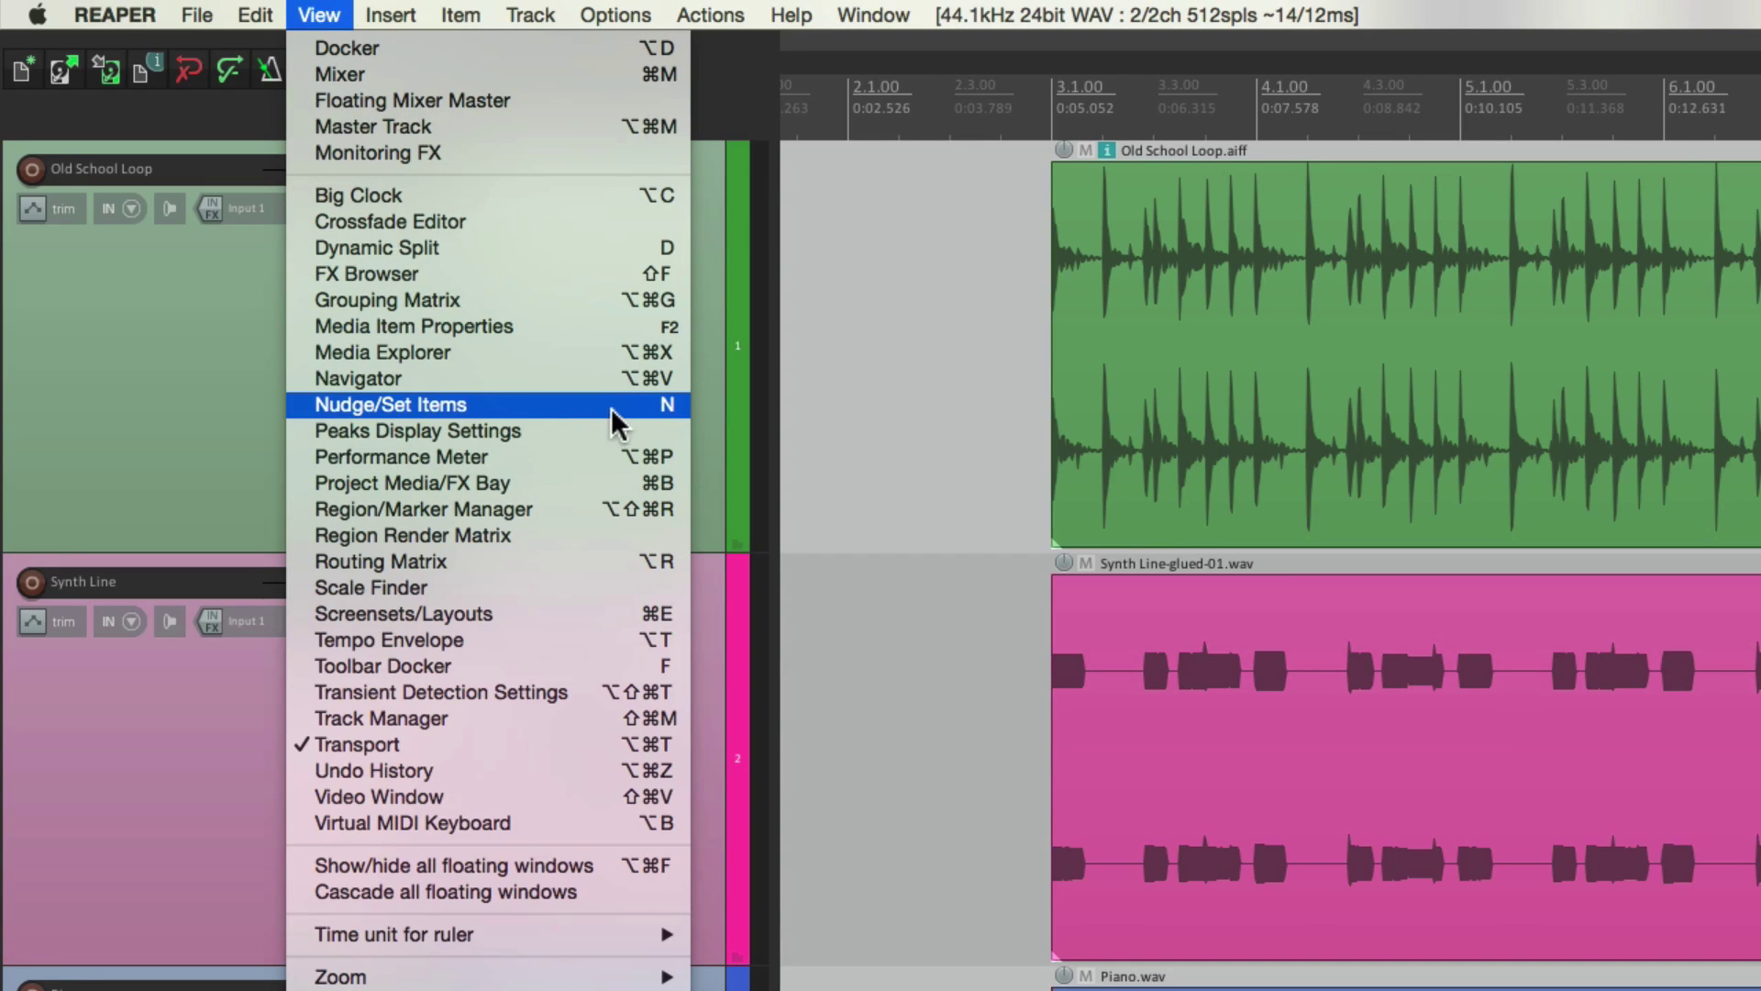
pyautogui.press('Escape')
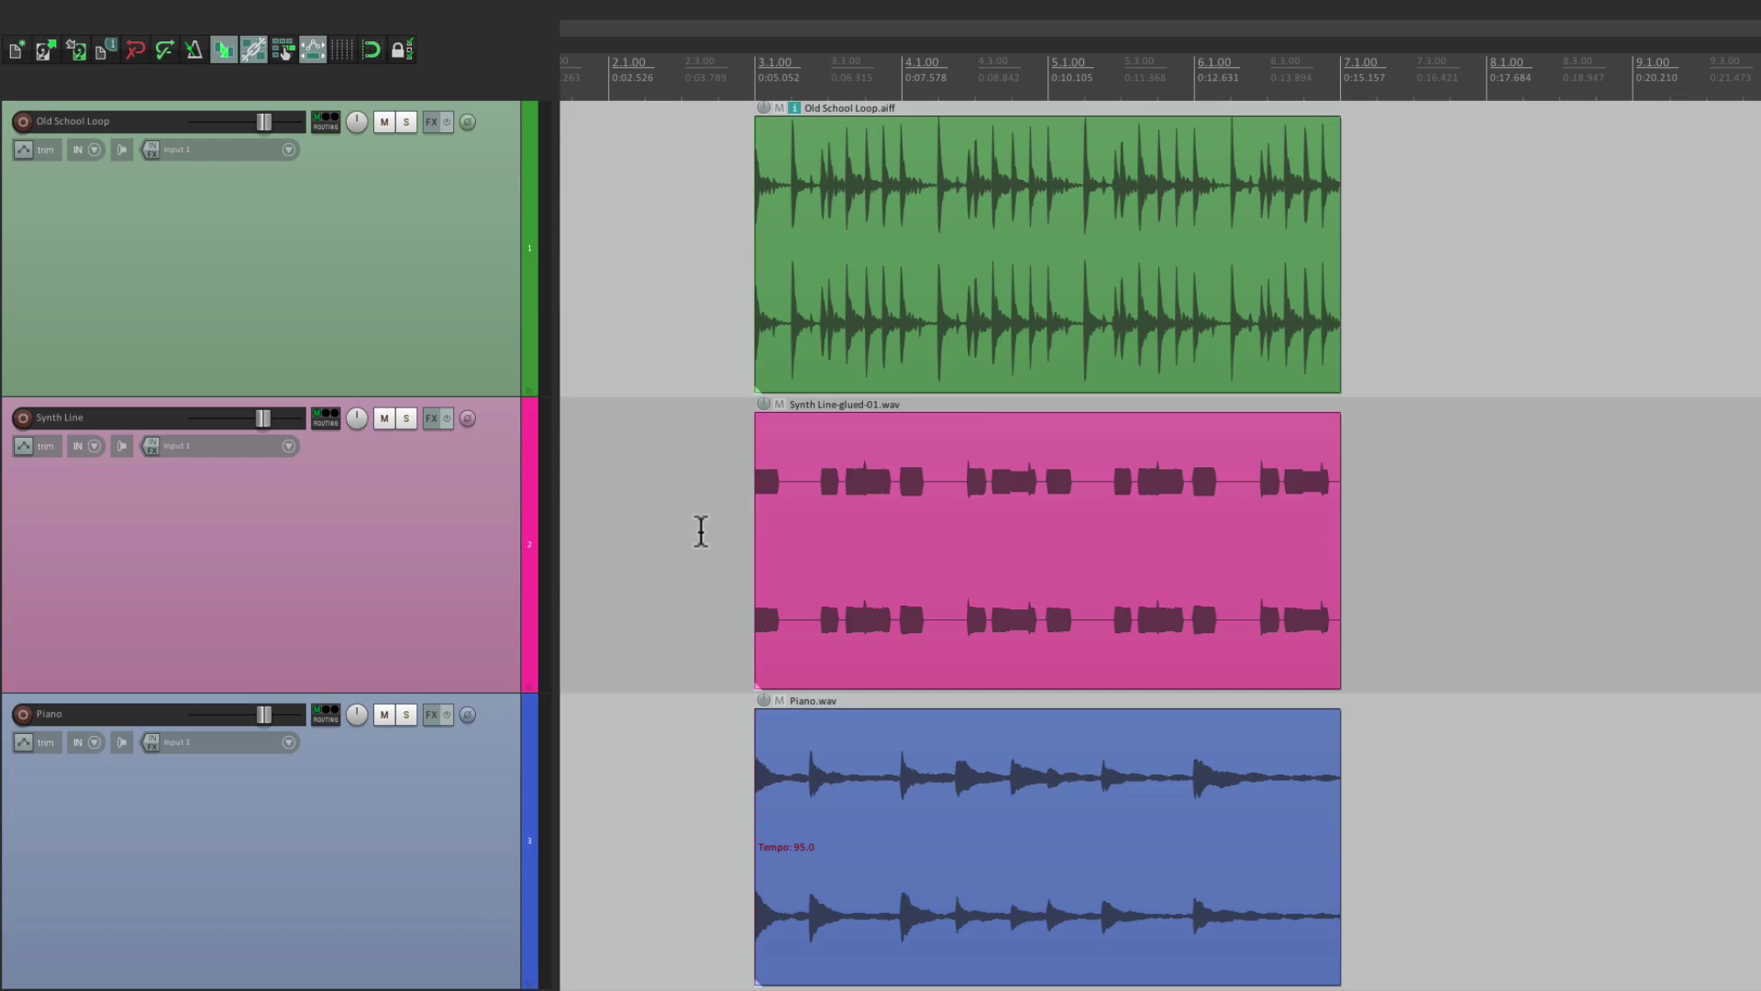
pyautogui.press('n')
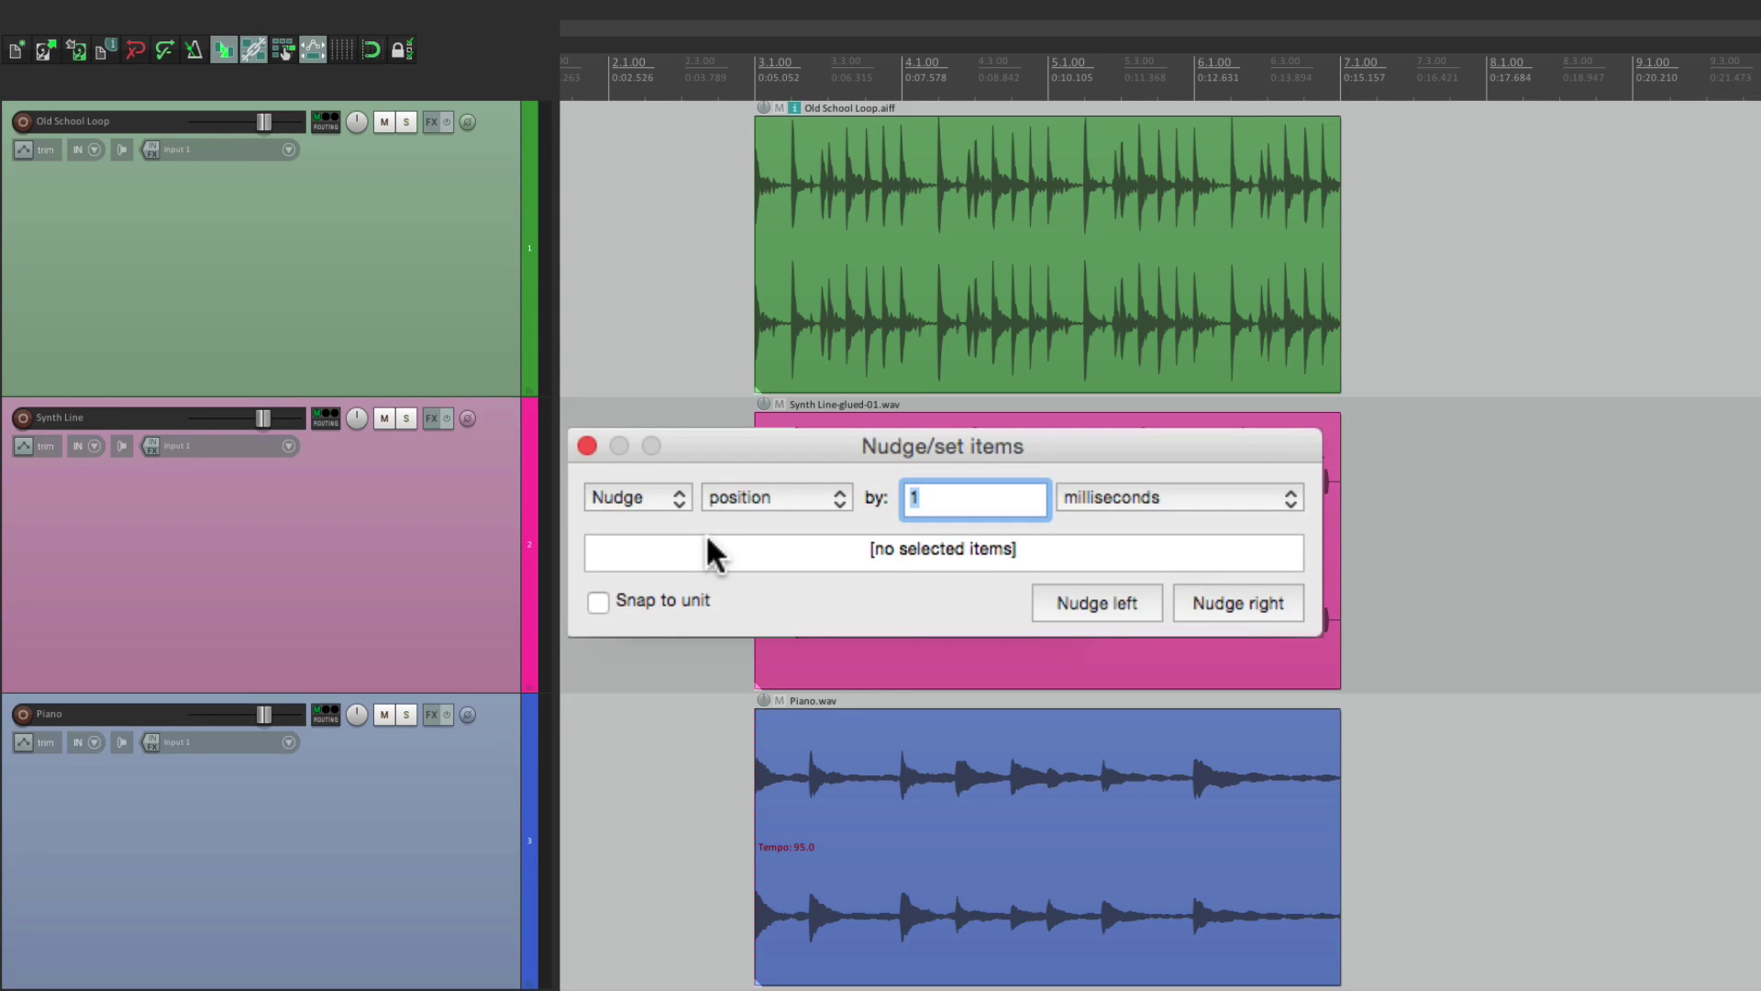
pyautogui.press('Escape')
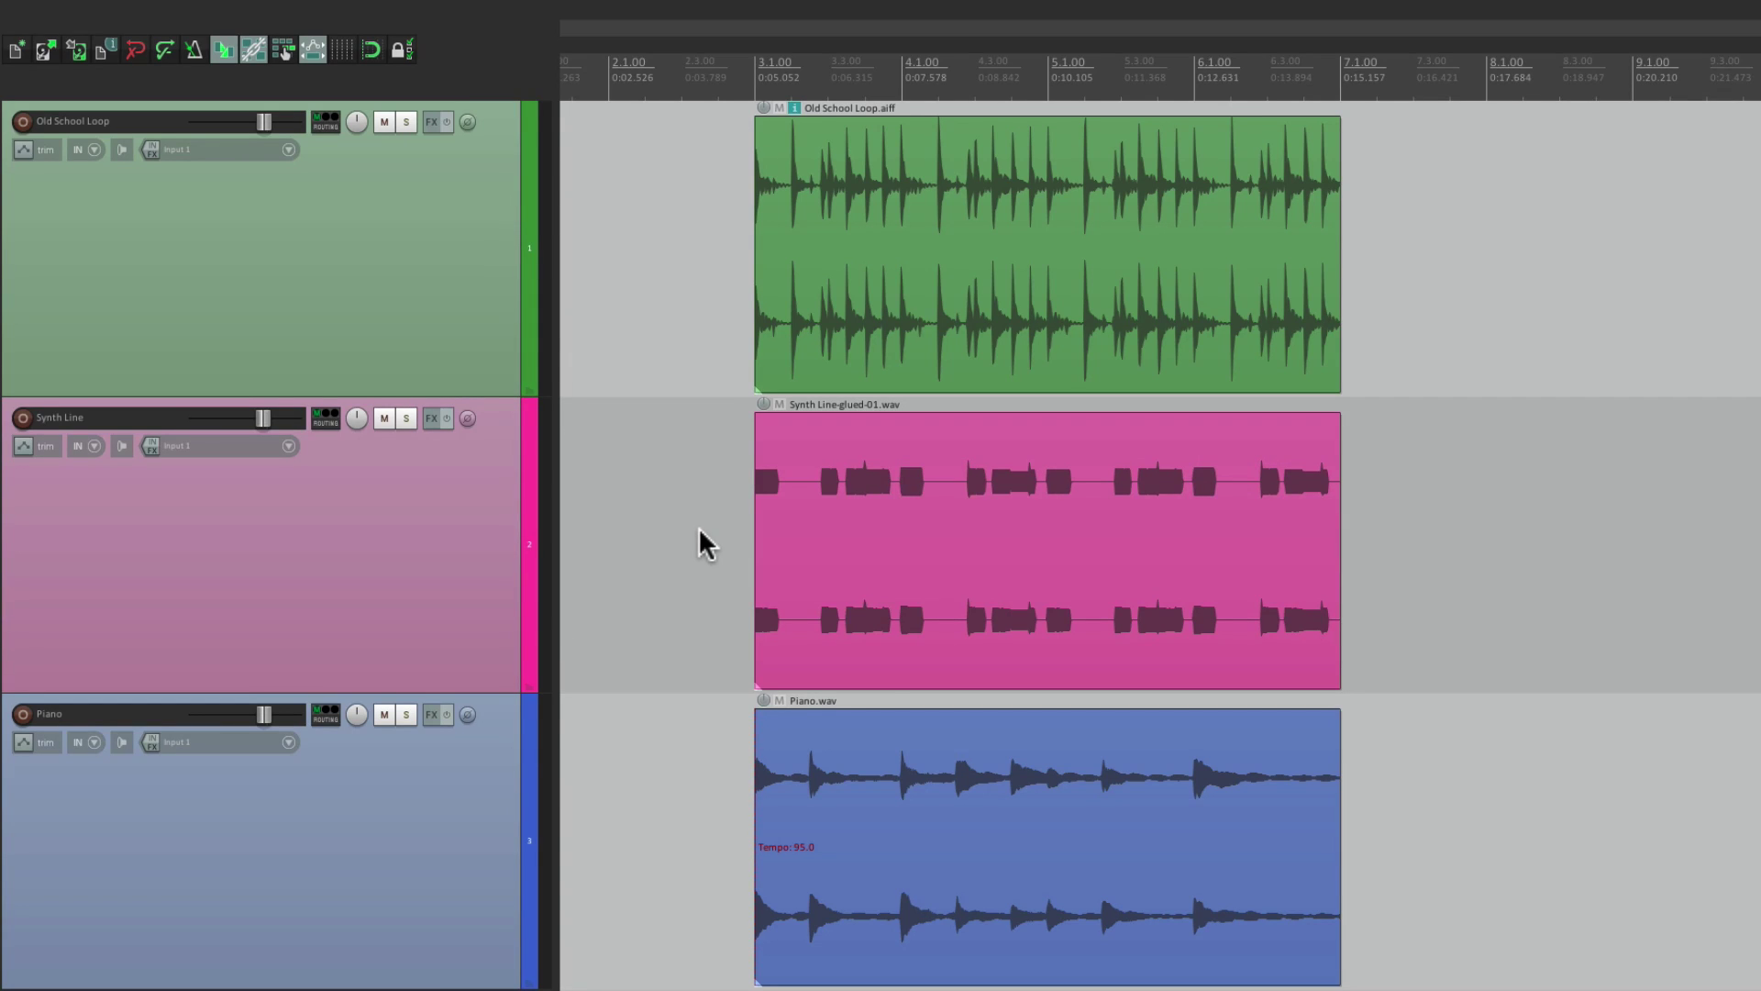
pyautogui.press('n')
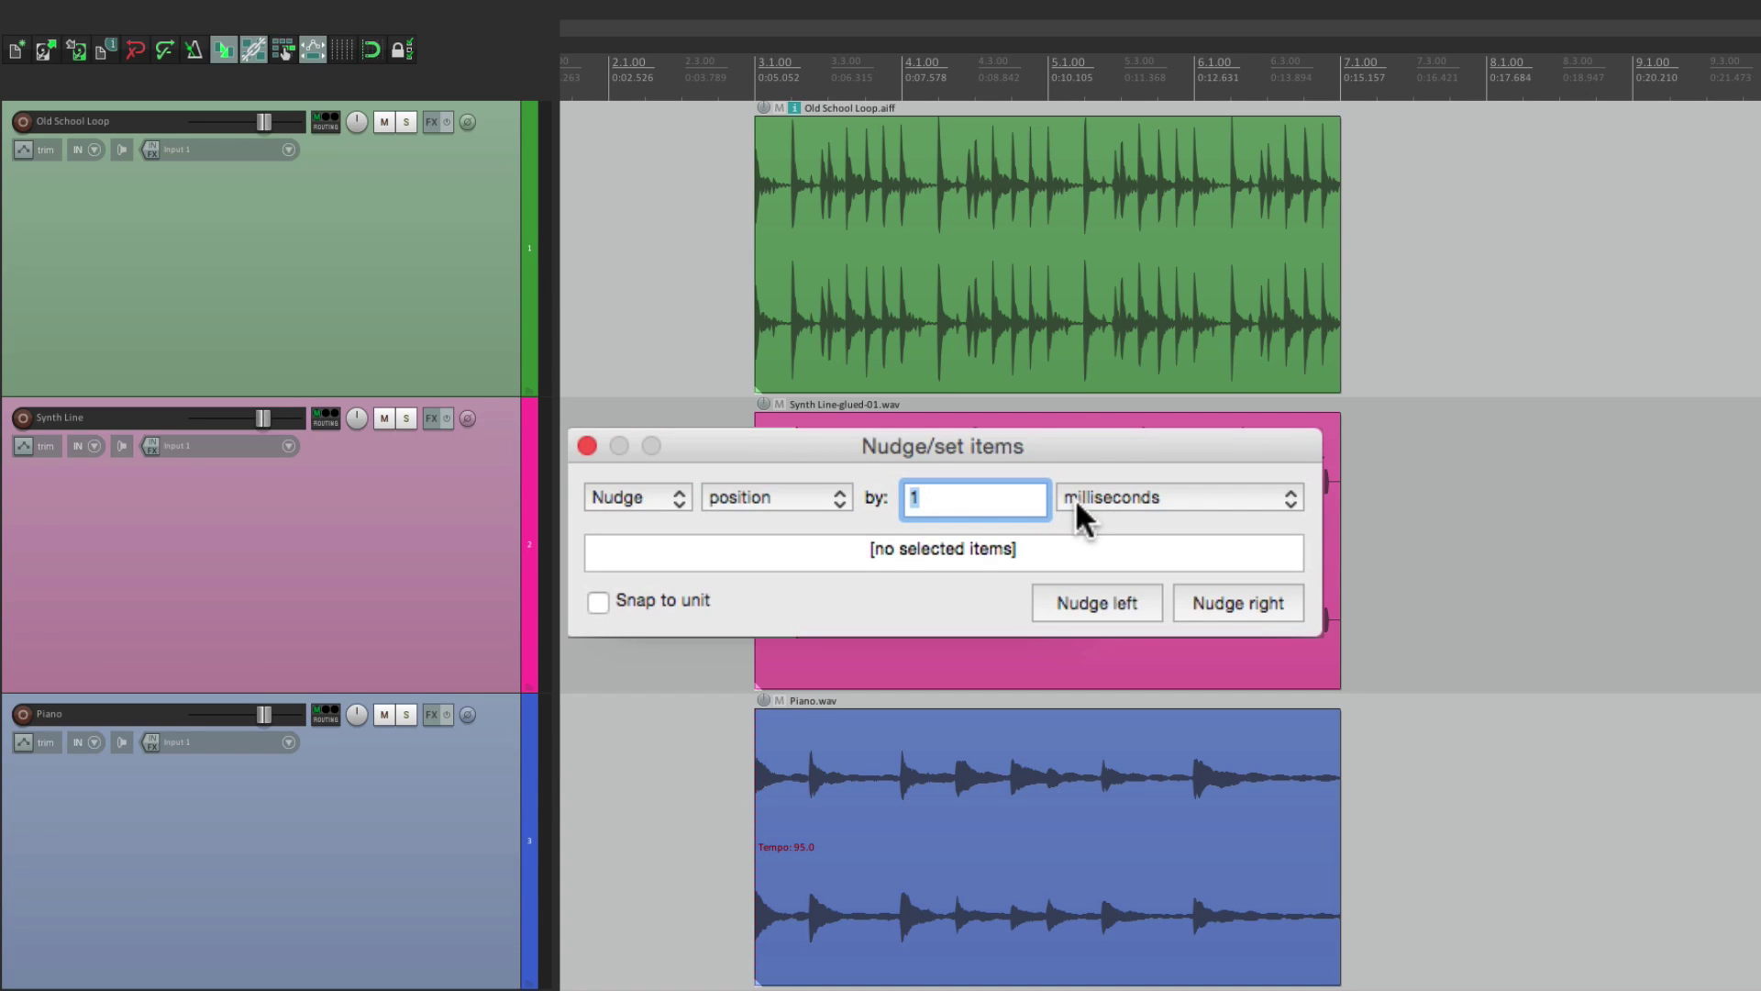
# - Set the nudge unit to measures.beats
pyautogui.click(1128, 495)
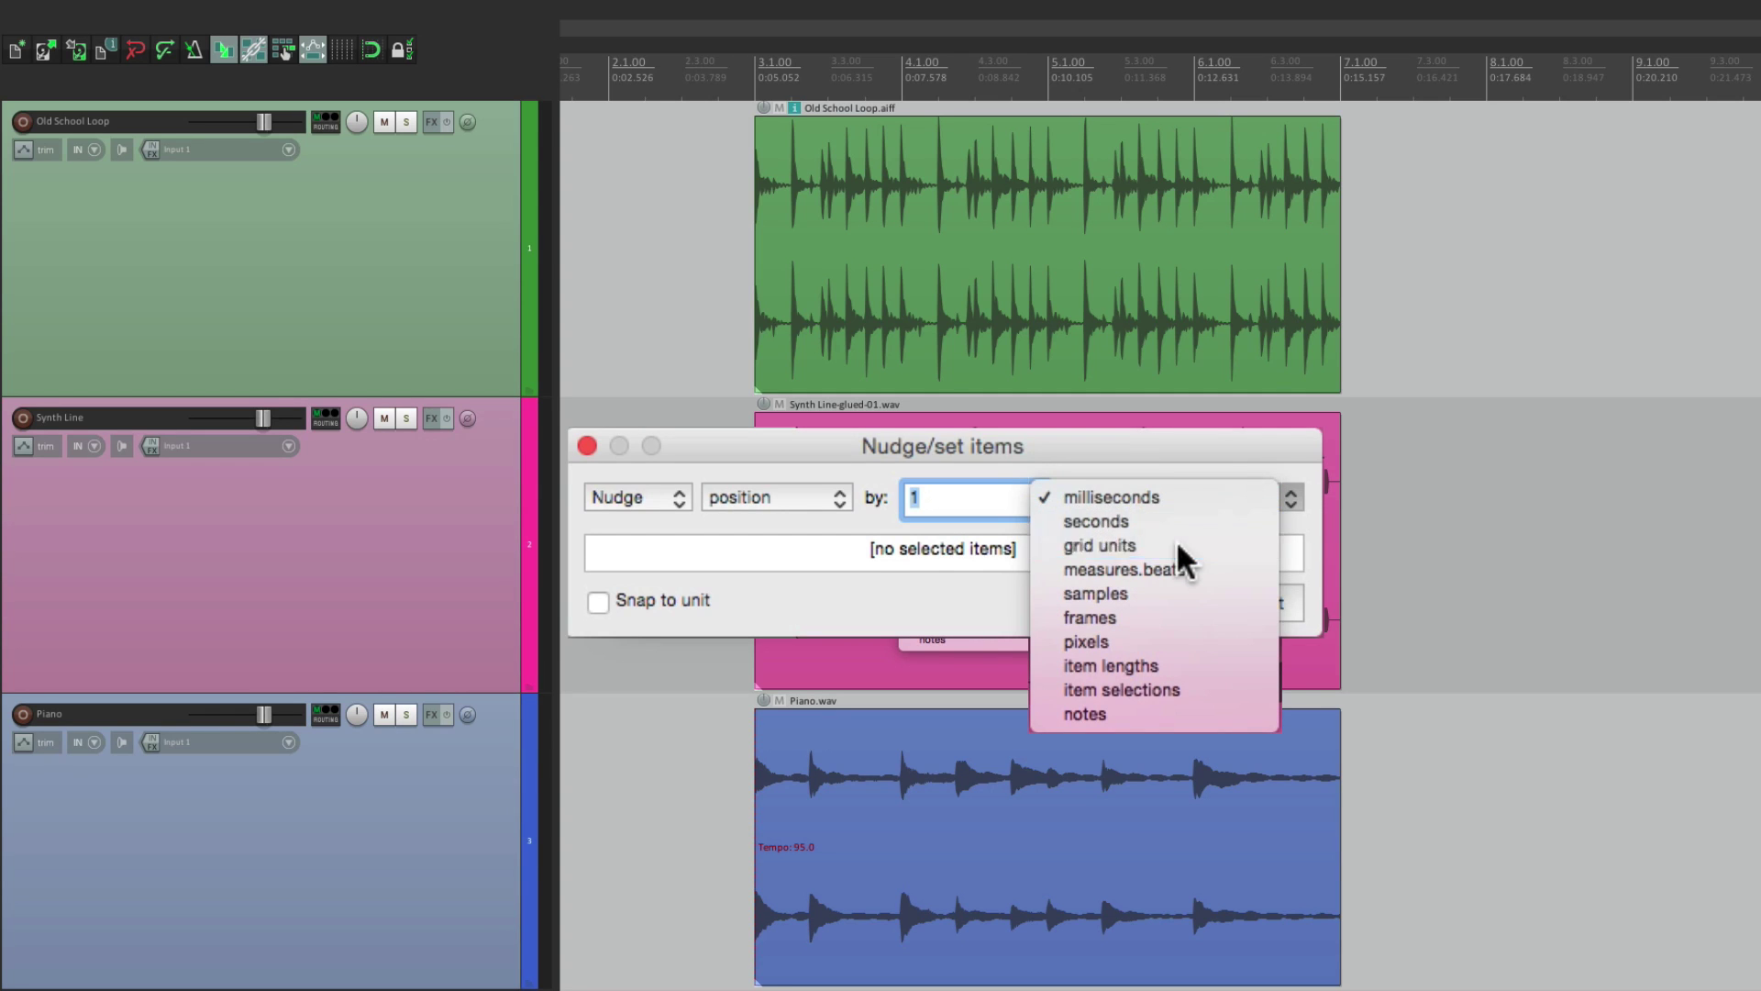
pyautogui.click(1177, 546)
pyautogui.click(1153, 491)
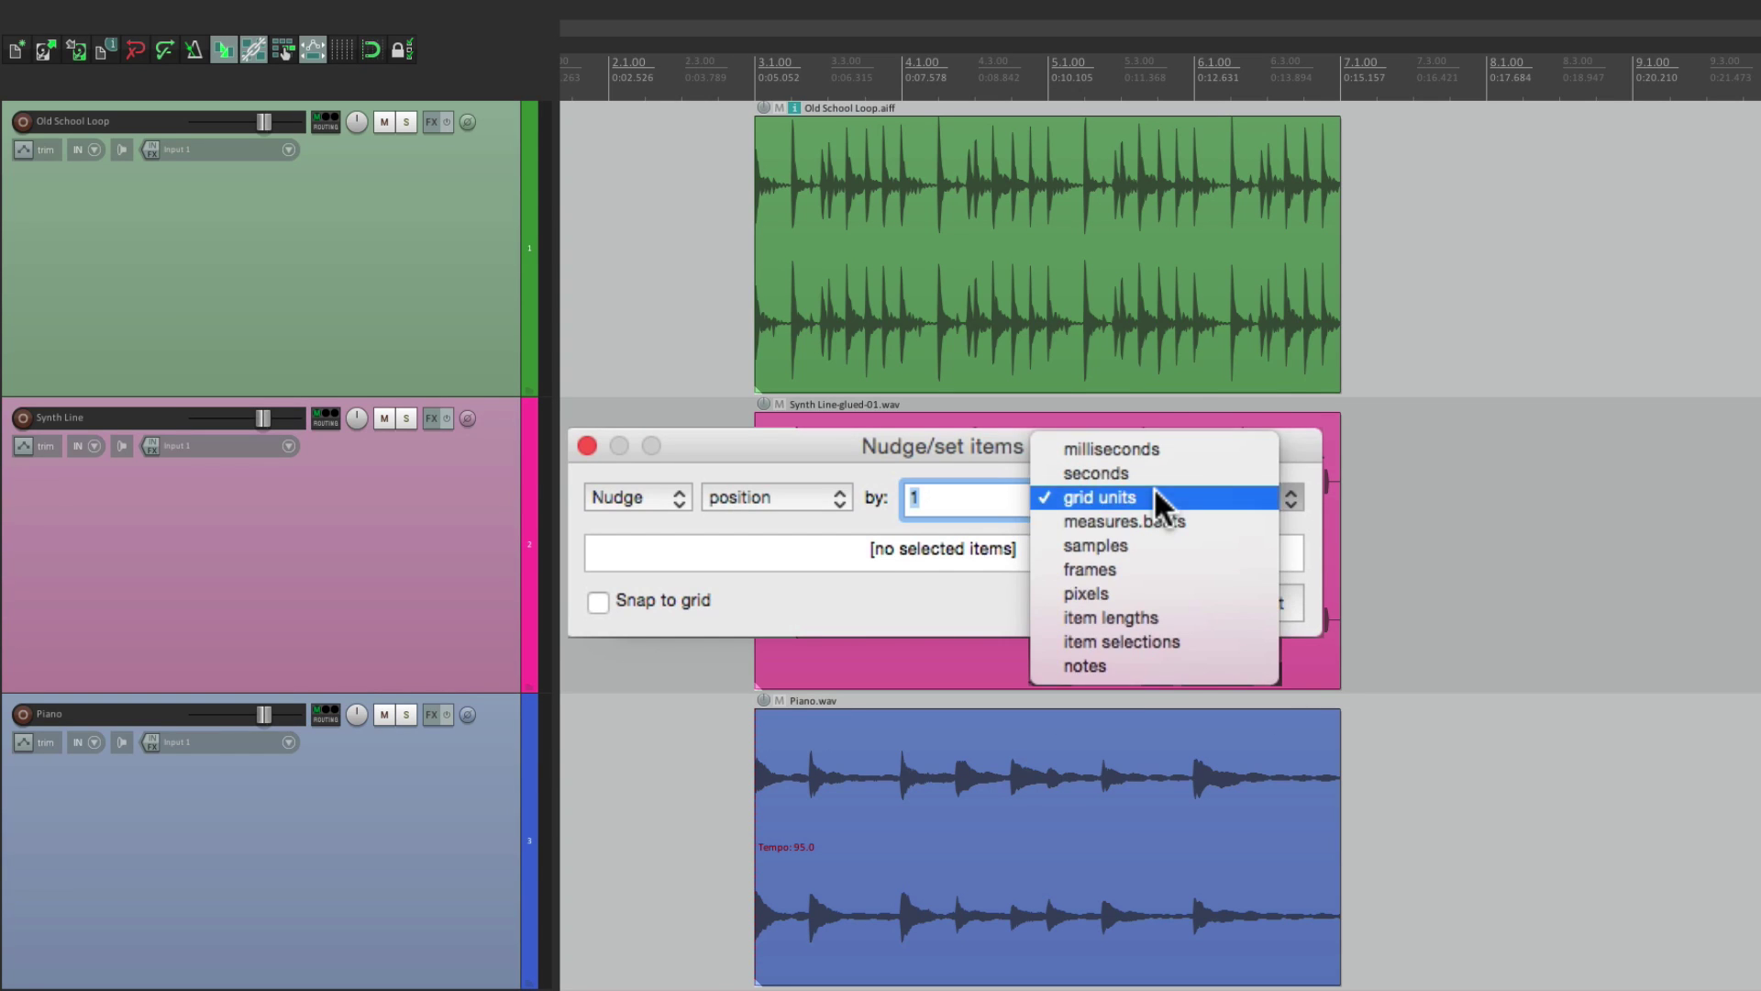
pyautogui.click(1184, 520)
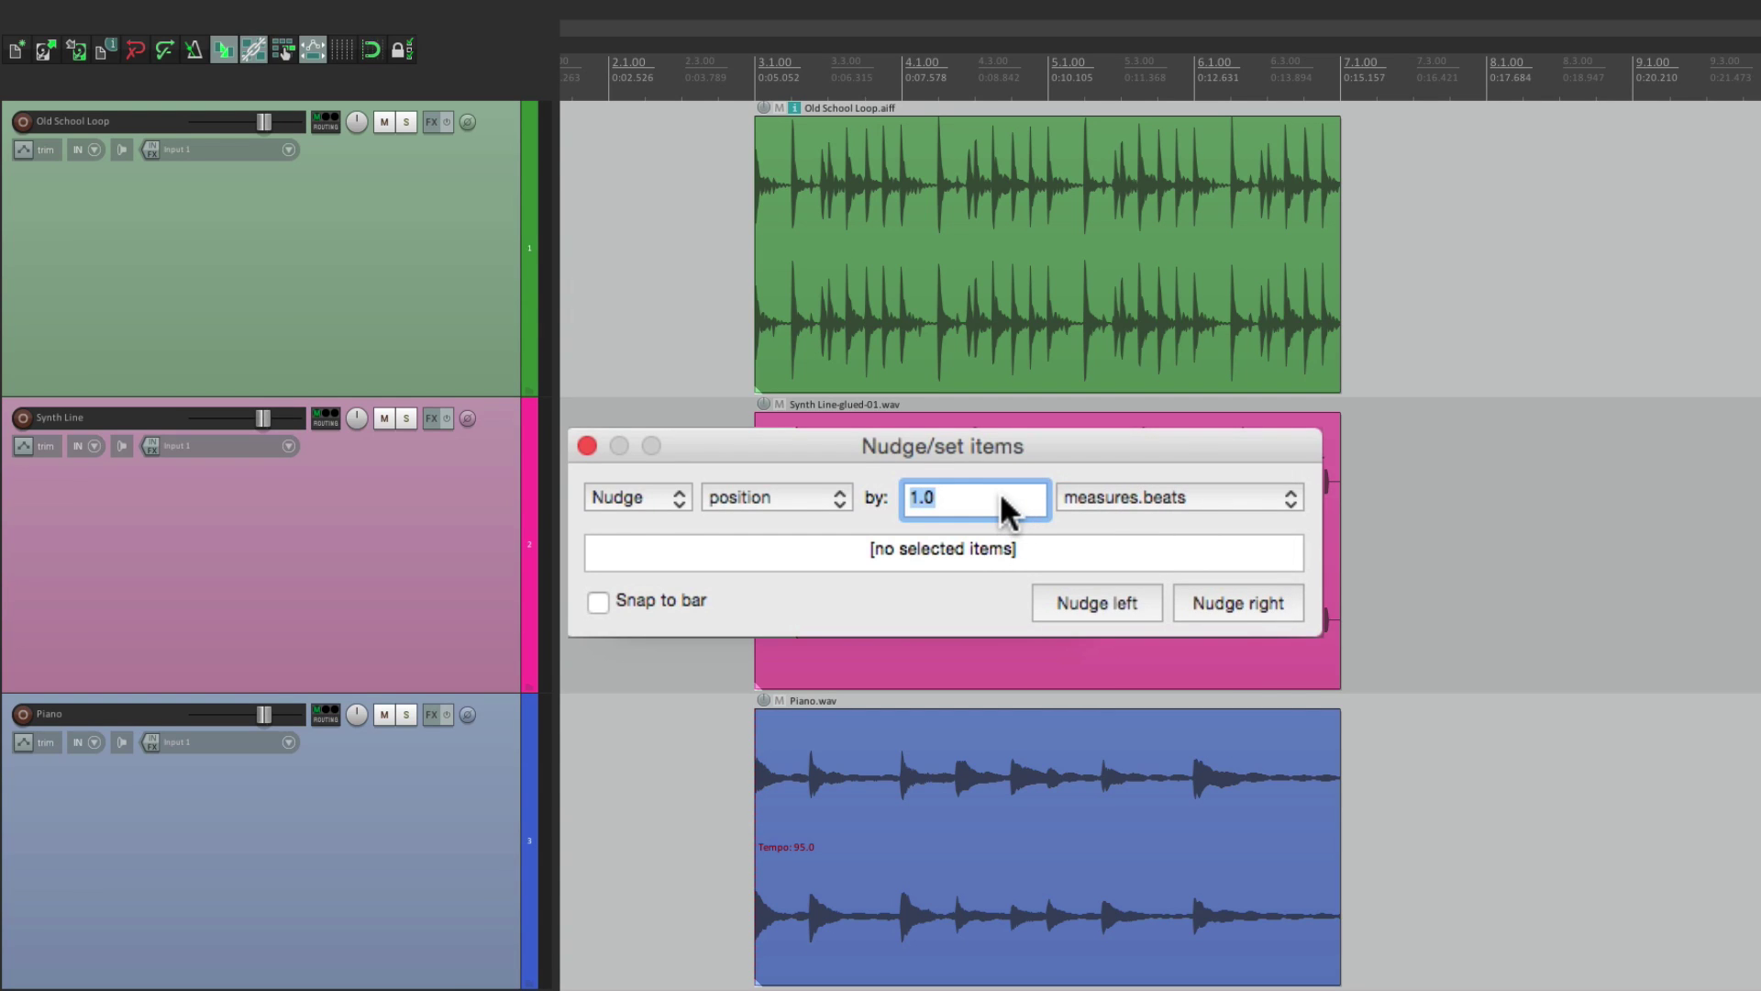
# - Select Old School Loop and nudge it one measure right, two left, then right to 3.1.00
pyautogui.click(941, 167)
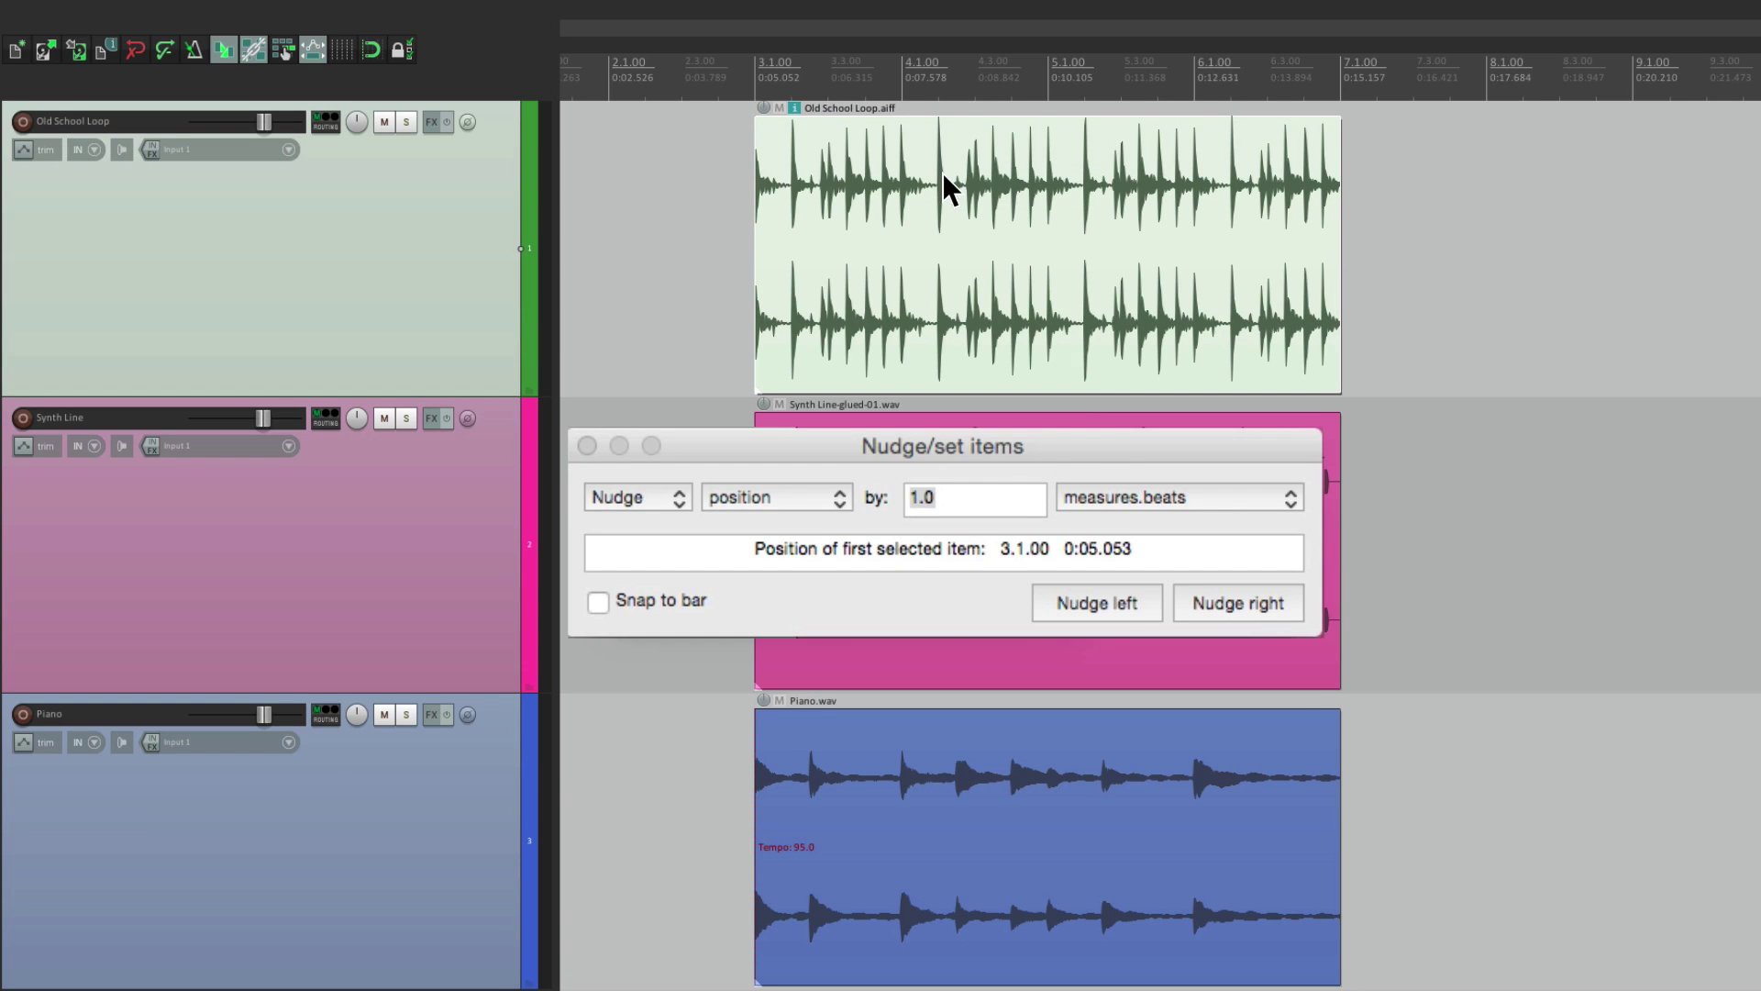
pyautogui.click(1235, 591)
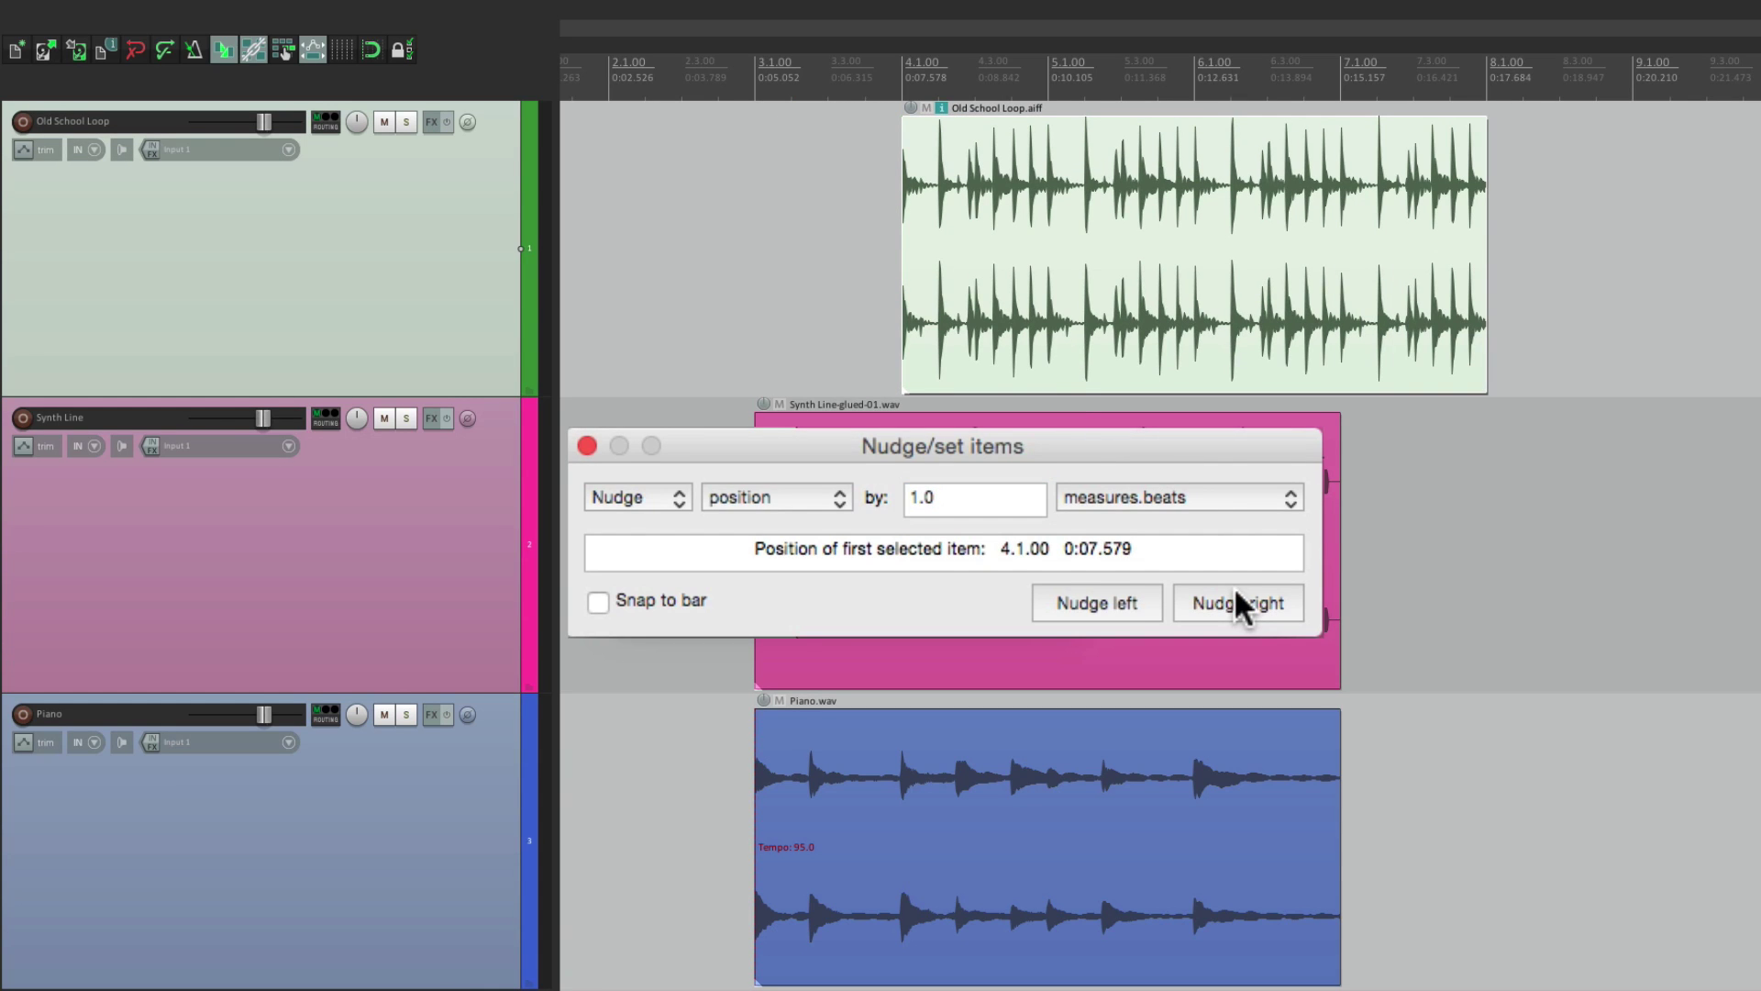
pyautogui.click(1065, 596)
pyautogui.click(1065, 597)
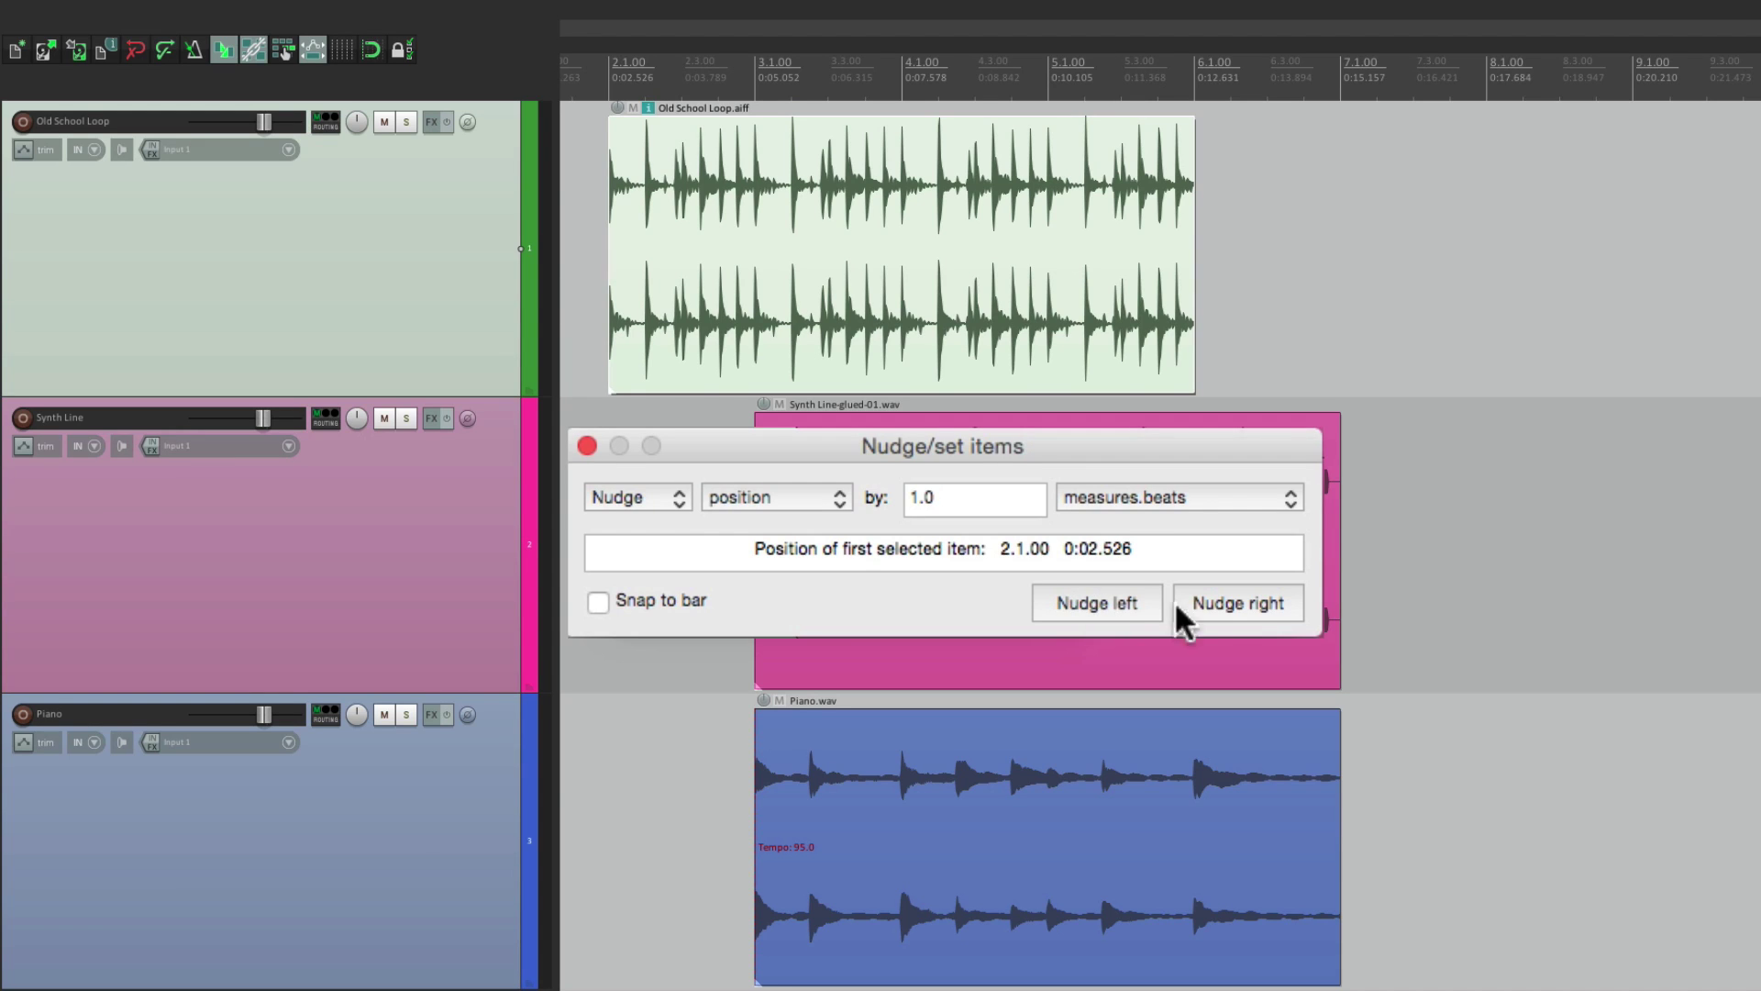
pyautogui.click(1219, 593)
# - Set the nudge unit to grid units and show the grid lines
pyautogui.click(1176, 494)
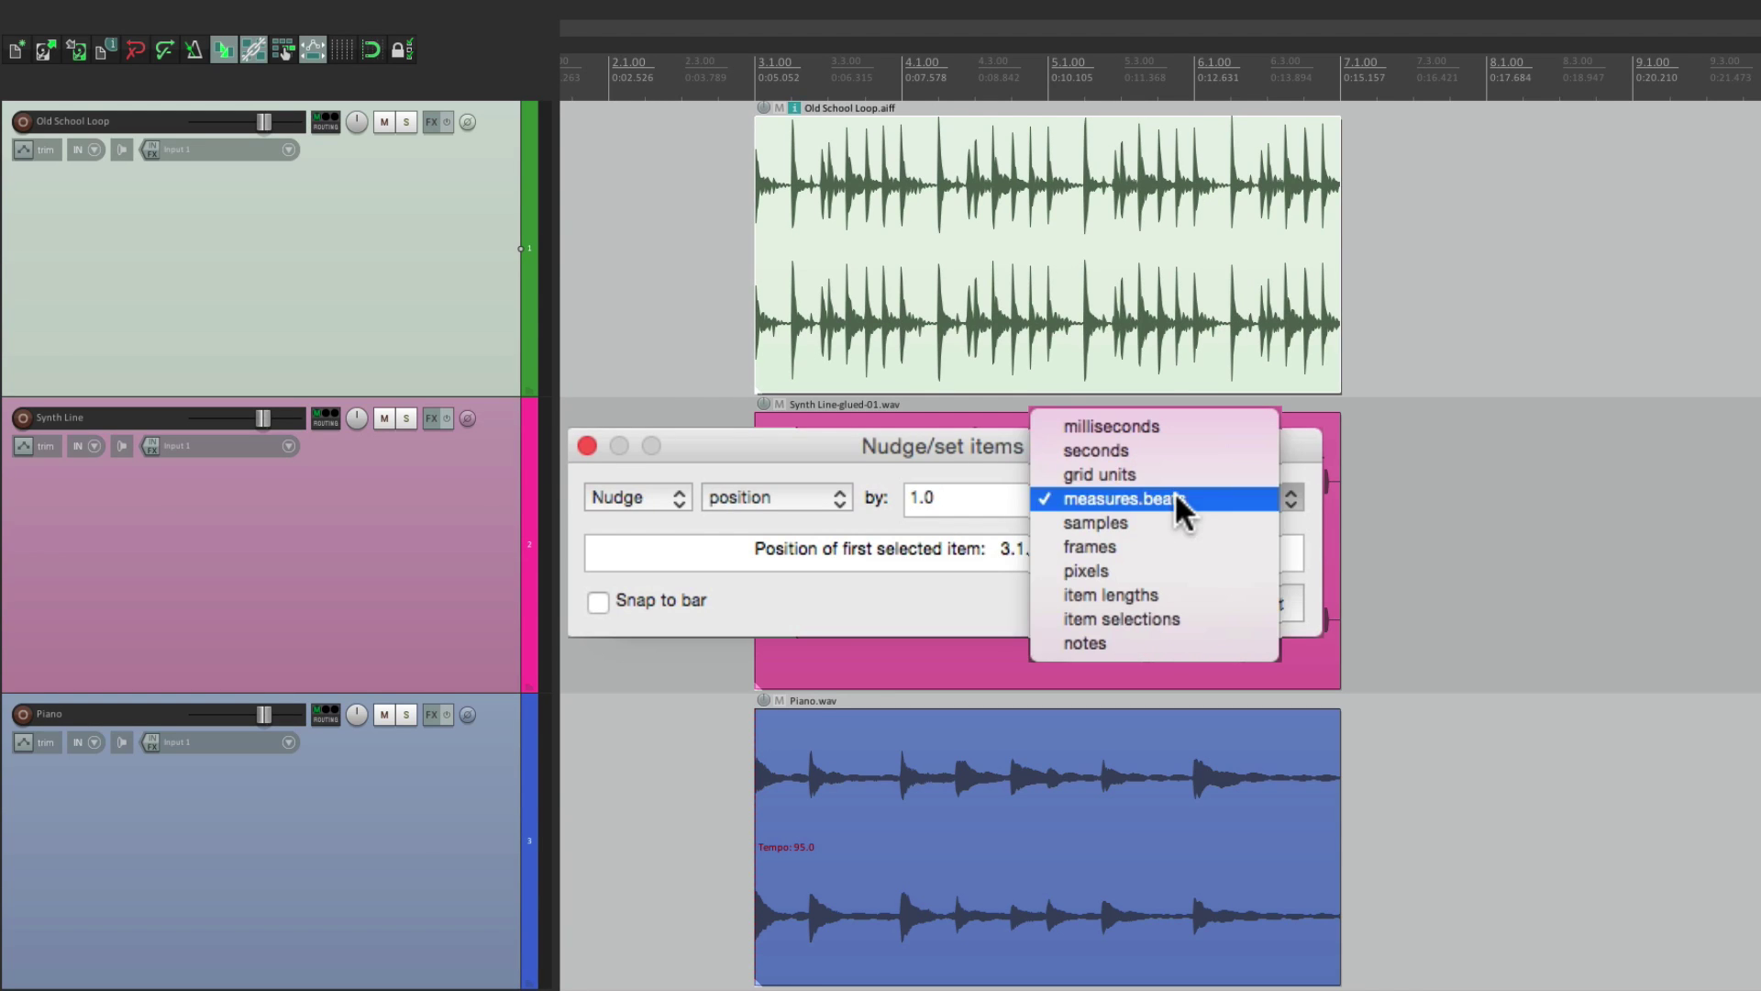
pyautogui.click(1175, 469)
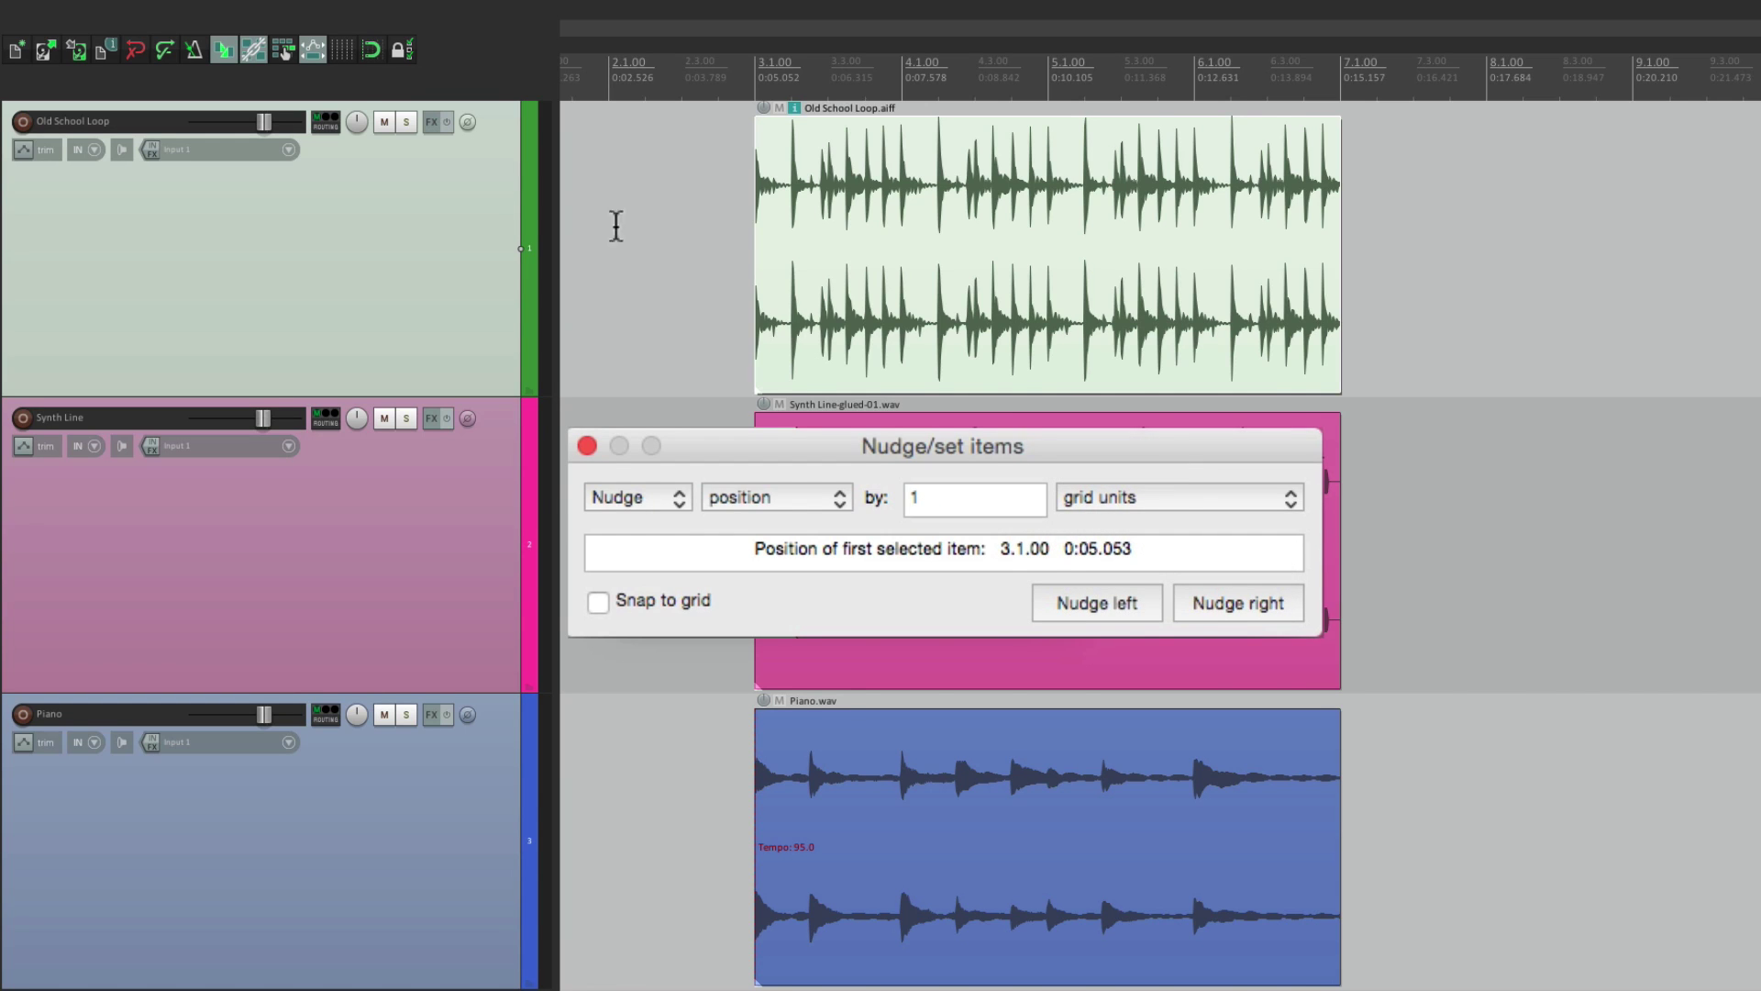
pyautogui.click(343, 53)
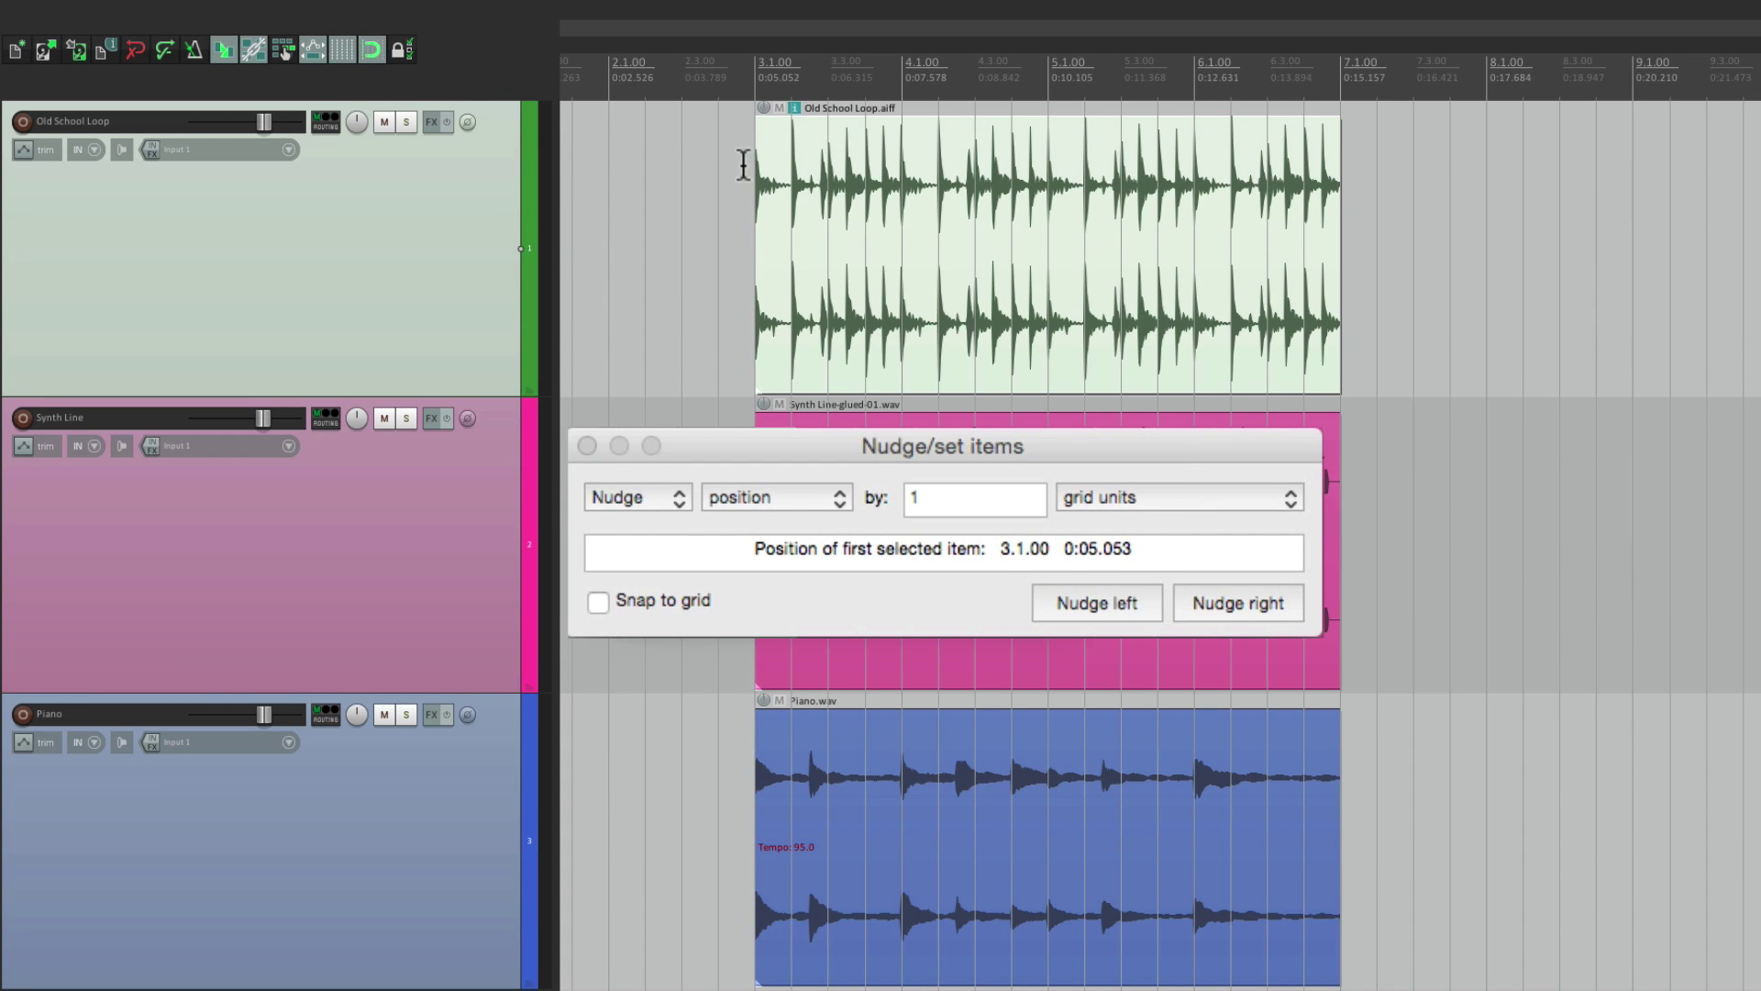
# - Step Old School Loop right and left by grid divisions, ending back at 3.1.00
pyautogui.click(1225, 601)
pyautogui.click(1226, 601)
pyautogui.click(1225, 601)
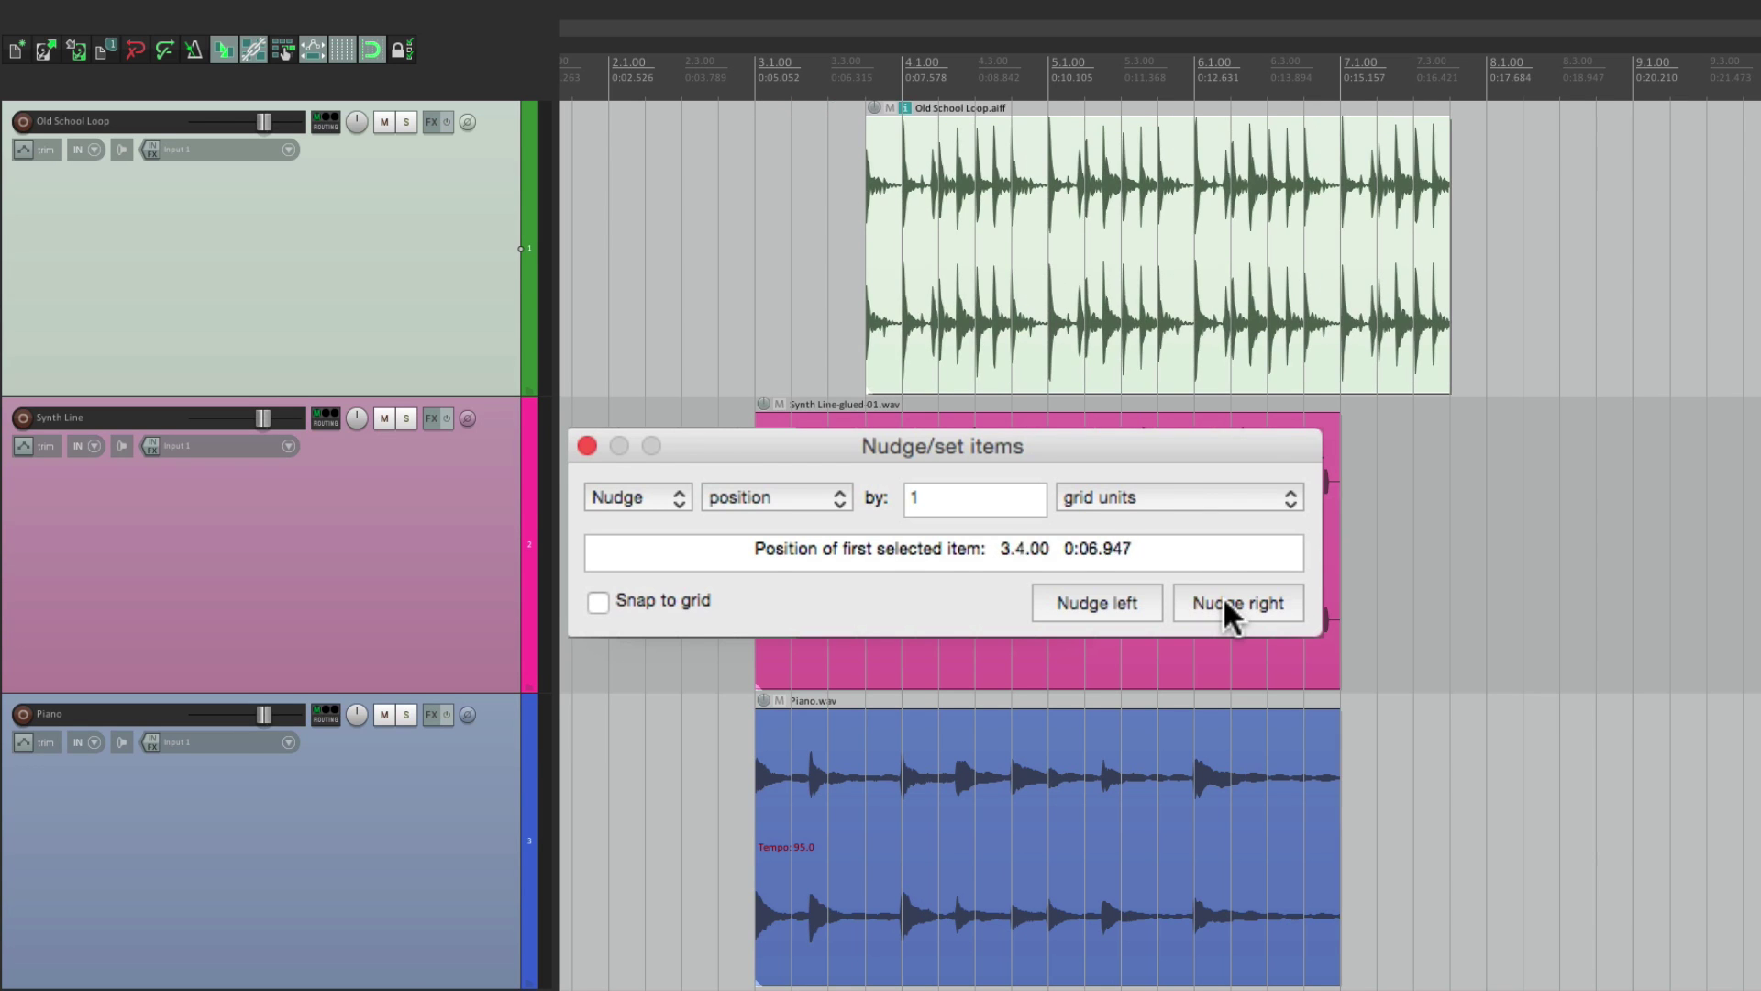
pyautogui.click(1225, 601)
pyautogui.click(1225, 601)
pyautogui.click(1128, 602)
pyautogui.click(1128, 601)
pyautogui.click(1128, 602)
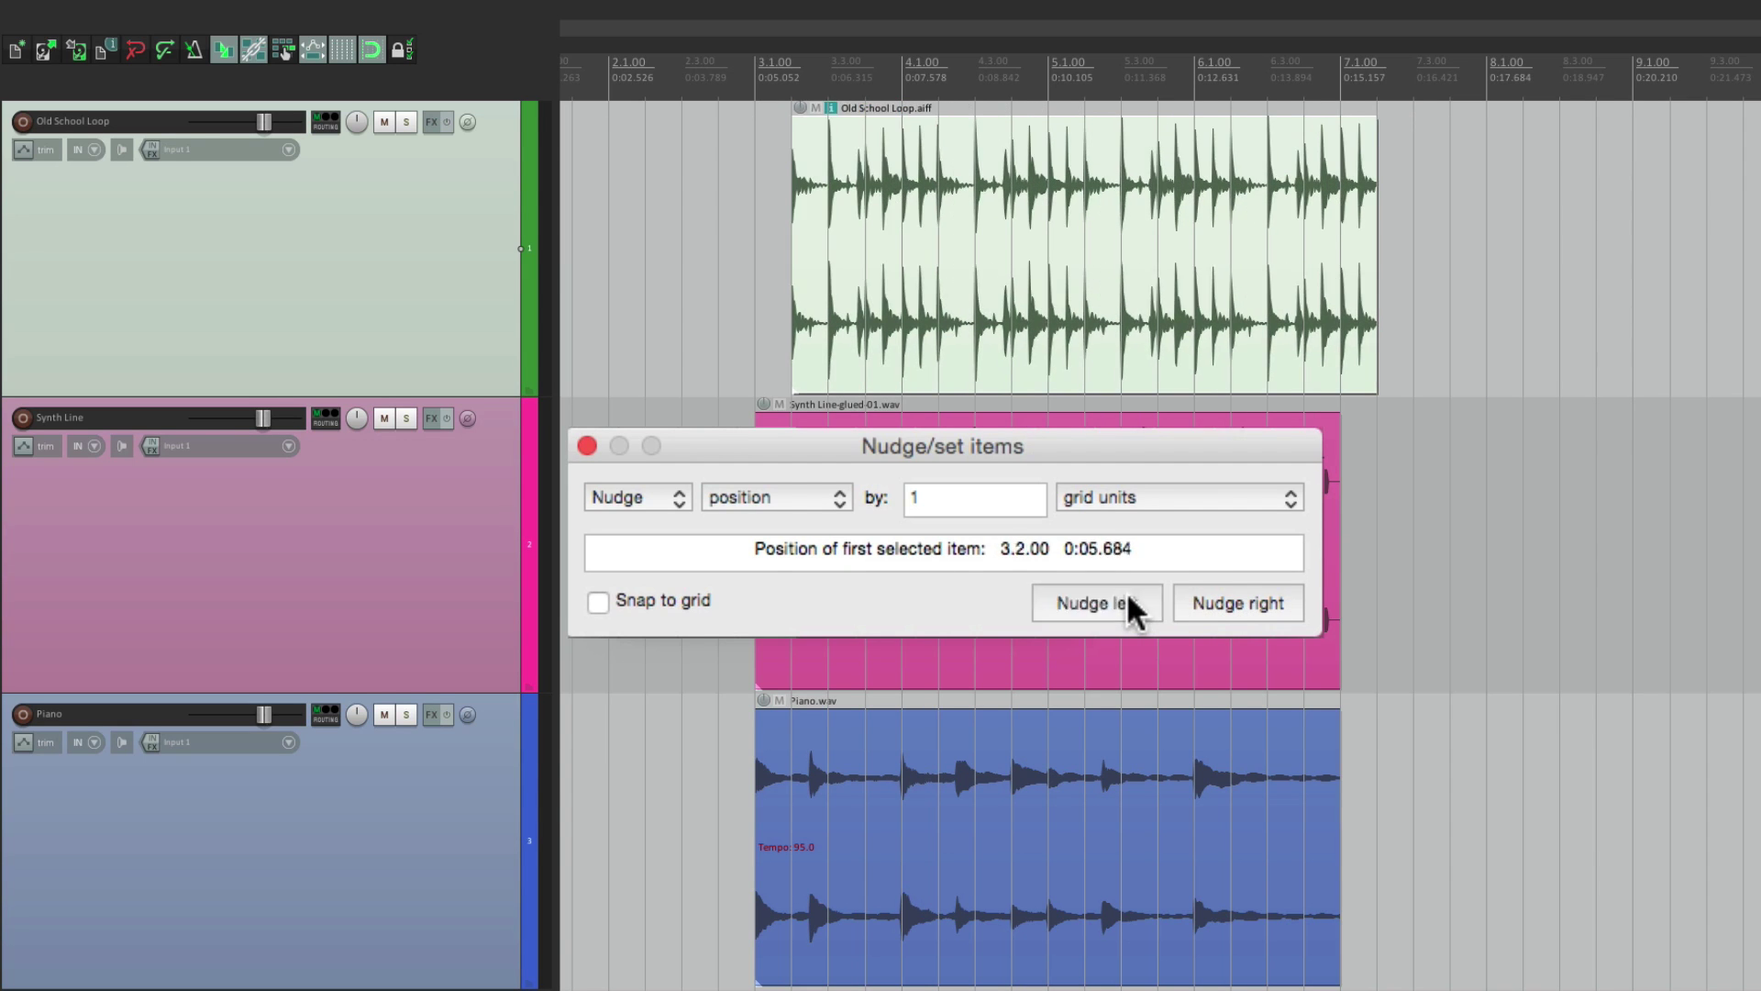
pyautogui.click(1128, 601)
pyautogui.click(1128, 602)
pyautogui.click(1128, 601)
pyautogui.click(1129, 602)
pyautogui.click(1189, 603)
pyautogui.click(1188, 603)
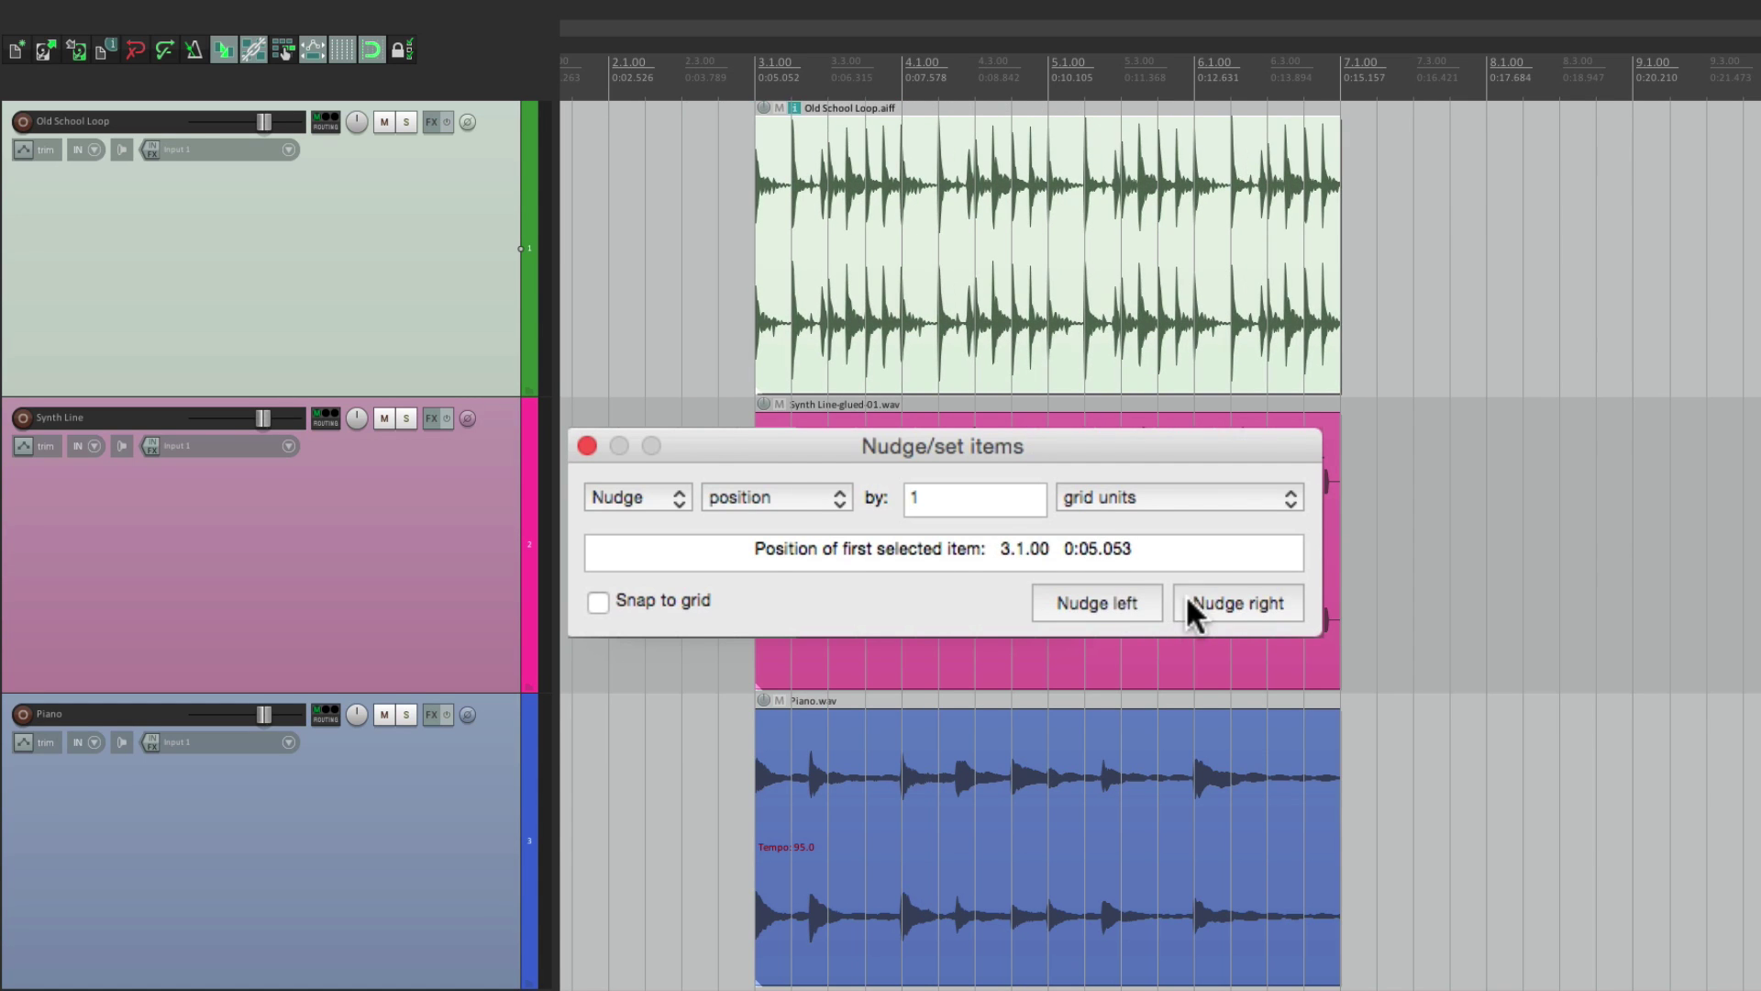
pyautogui.click(1152, 498)
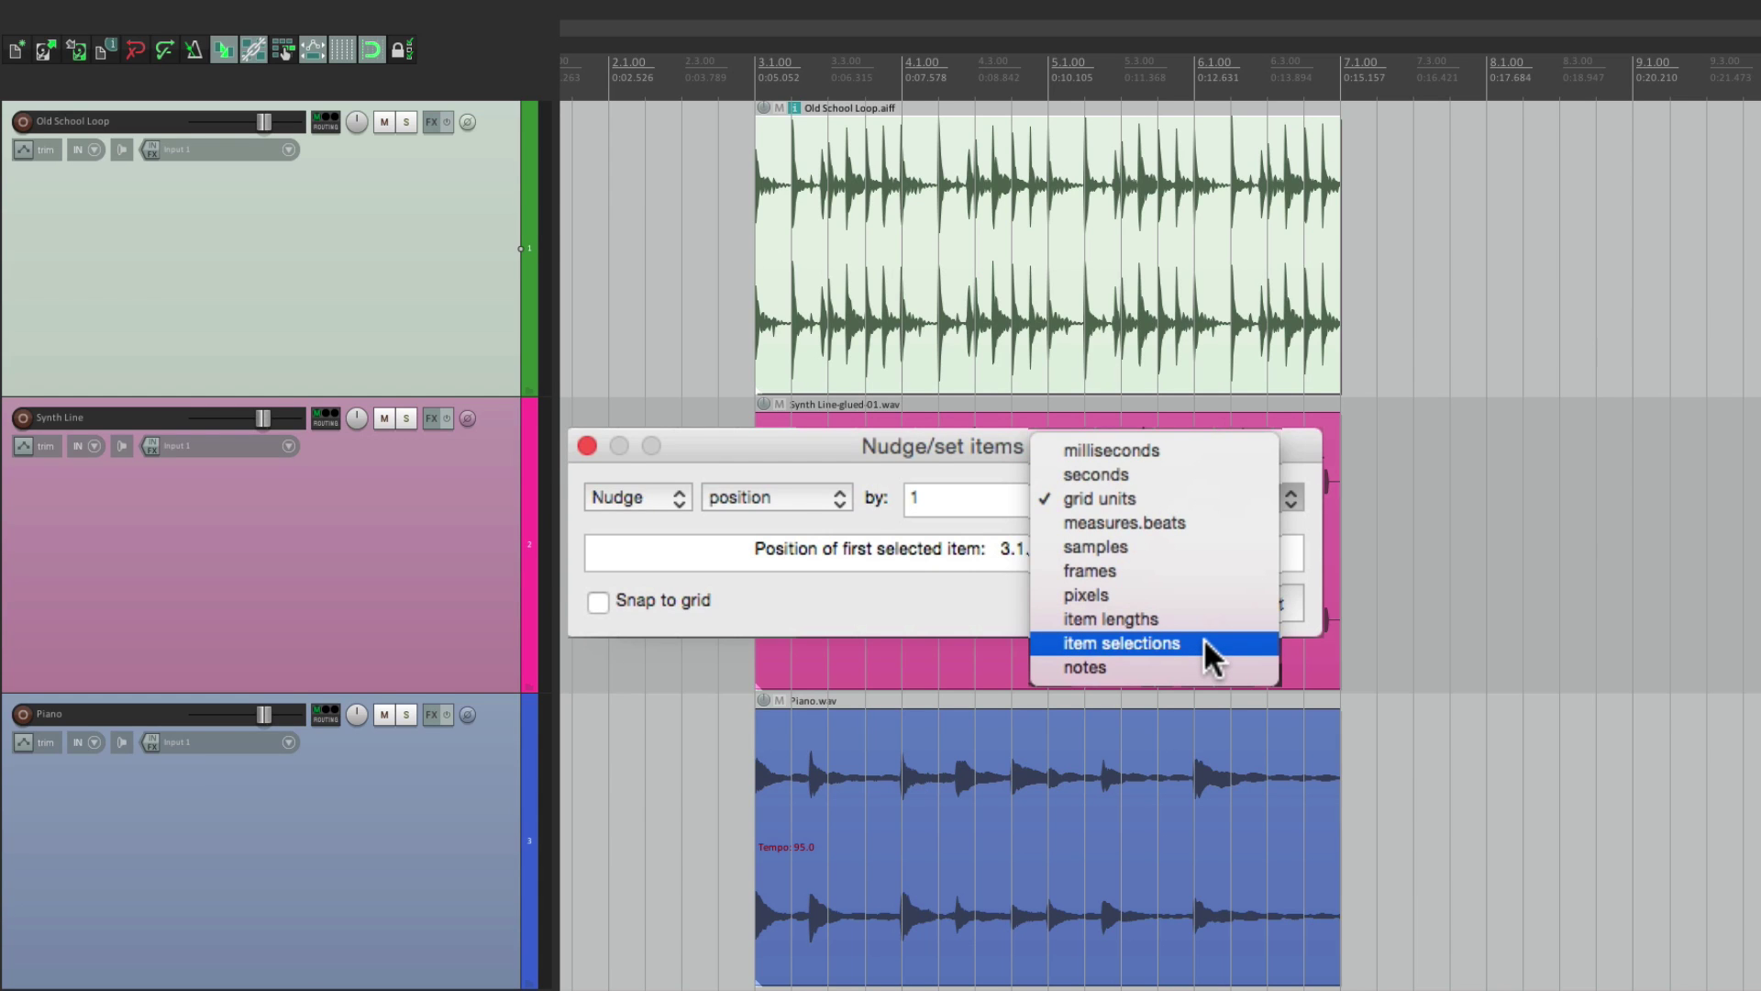
# - Nudge by item lengths, moving Old School Loop between 7.1.00 and 3.1.00
pyautogui.click(1200, 613)
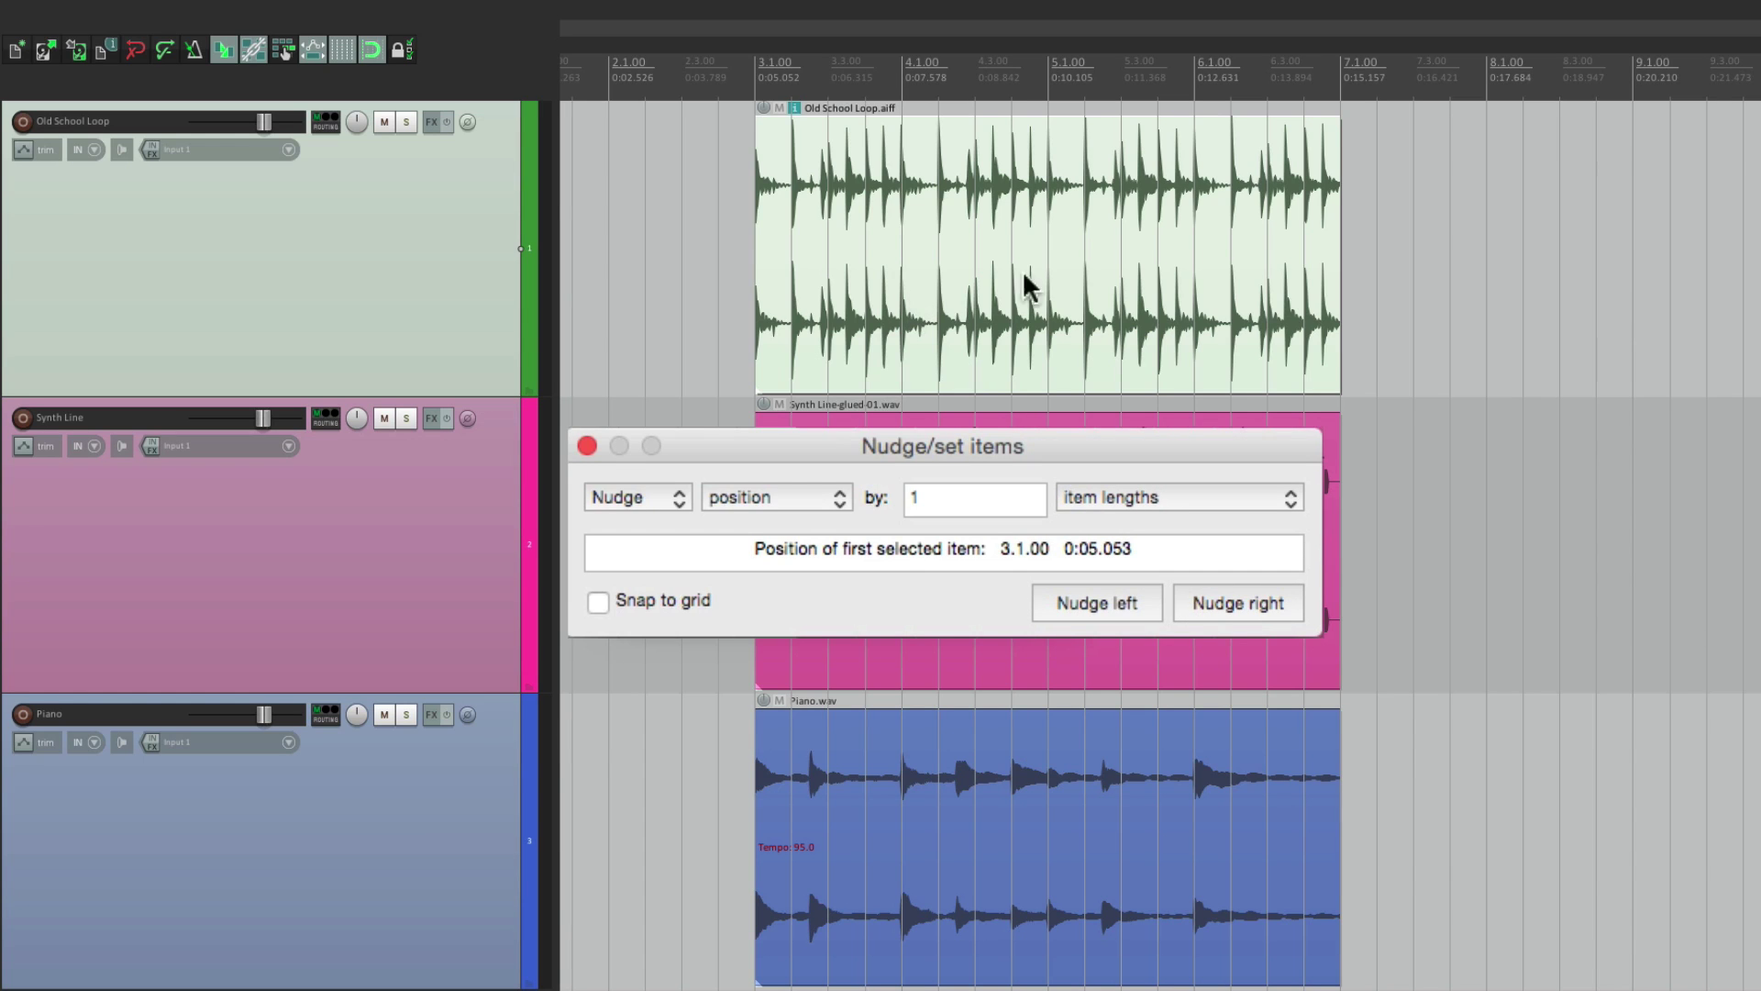
pyautogui.click(1258, 601)
pyautogui.click(1110, 598)
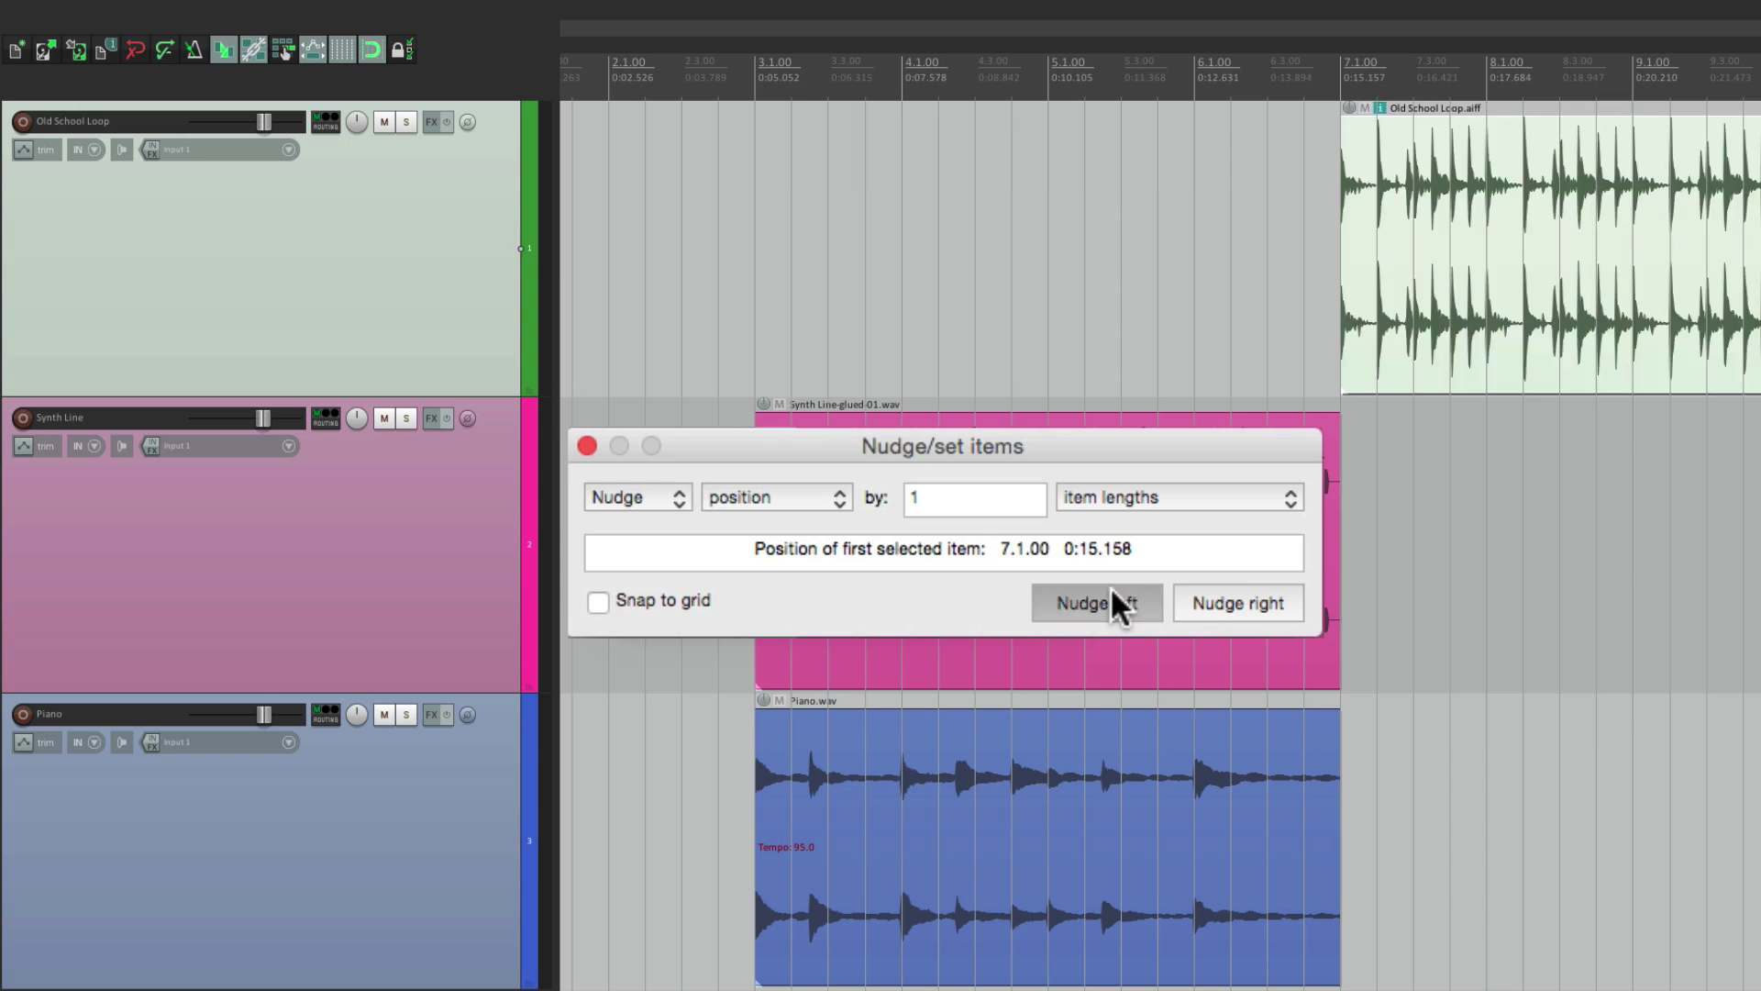
pyautogui.click(1232, 596)
pyautogui.click(1109, 606)
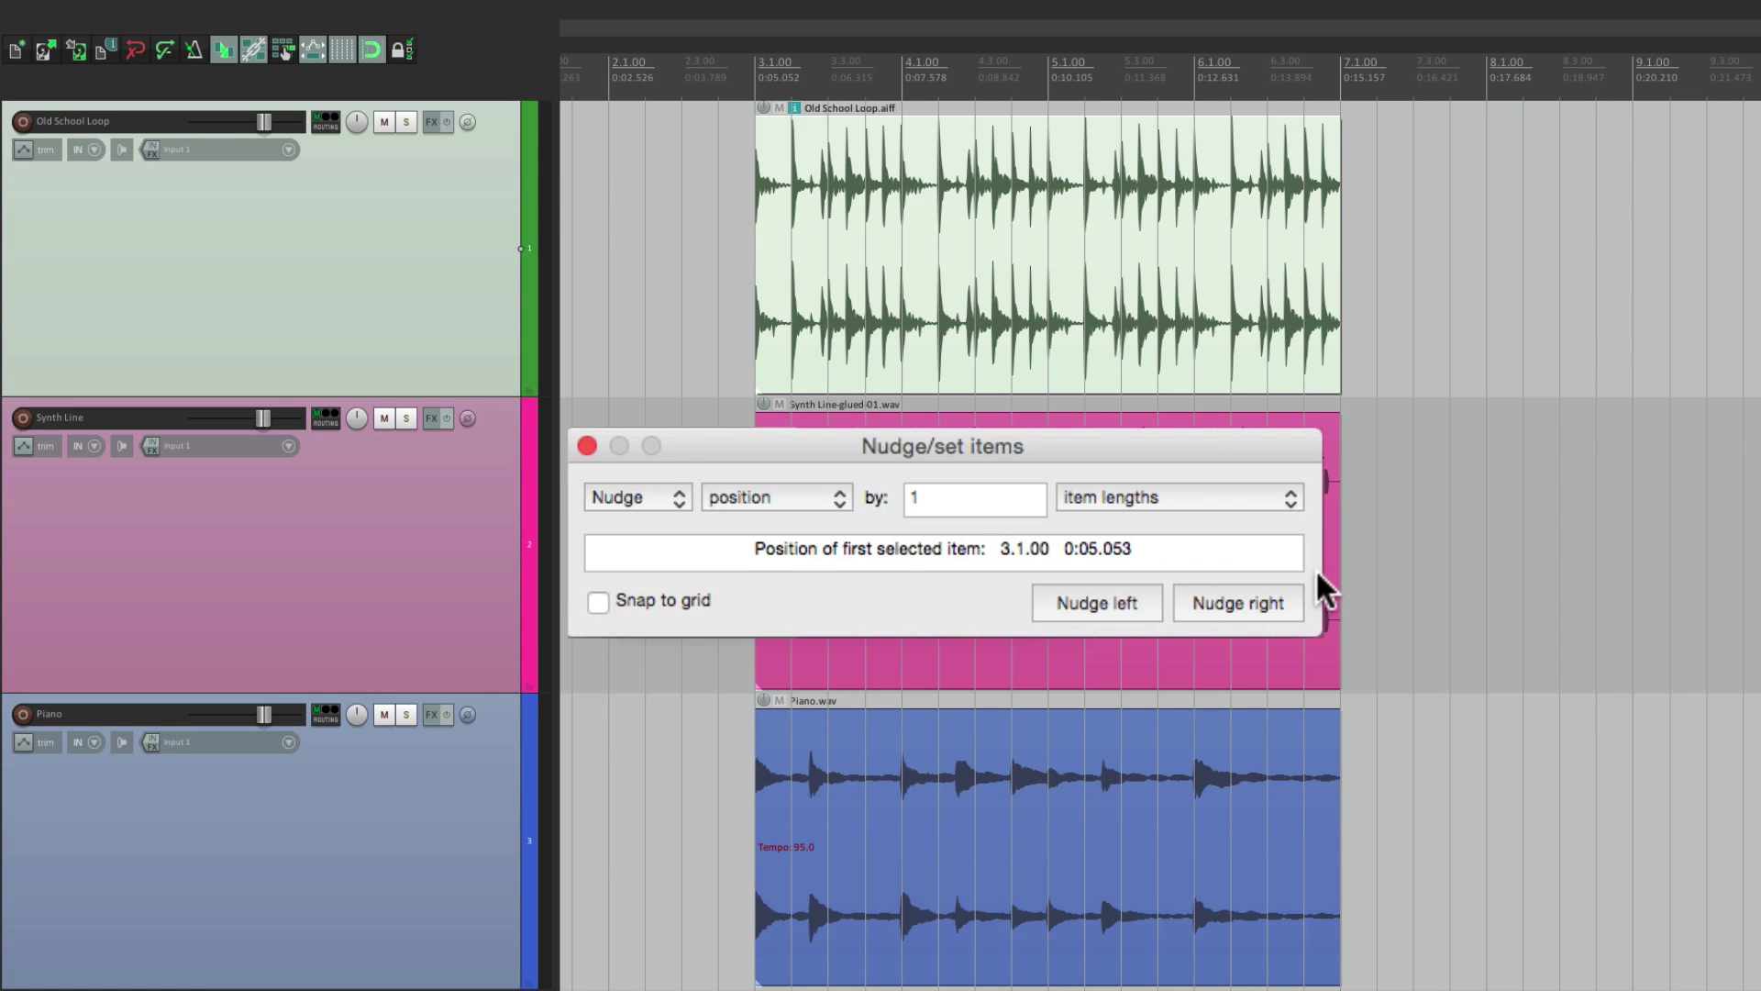
# - Add Synth Line to the selection and move both items to 7.1.00 and back to 3.1.00
pyautogui.click(1117, 448)
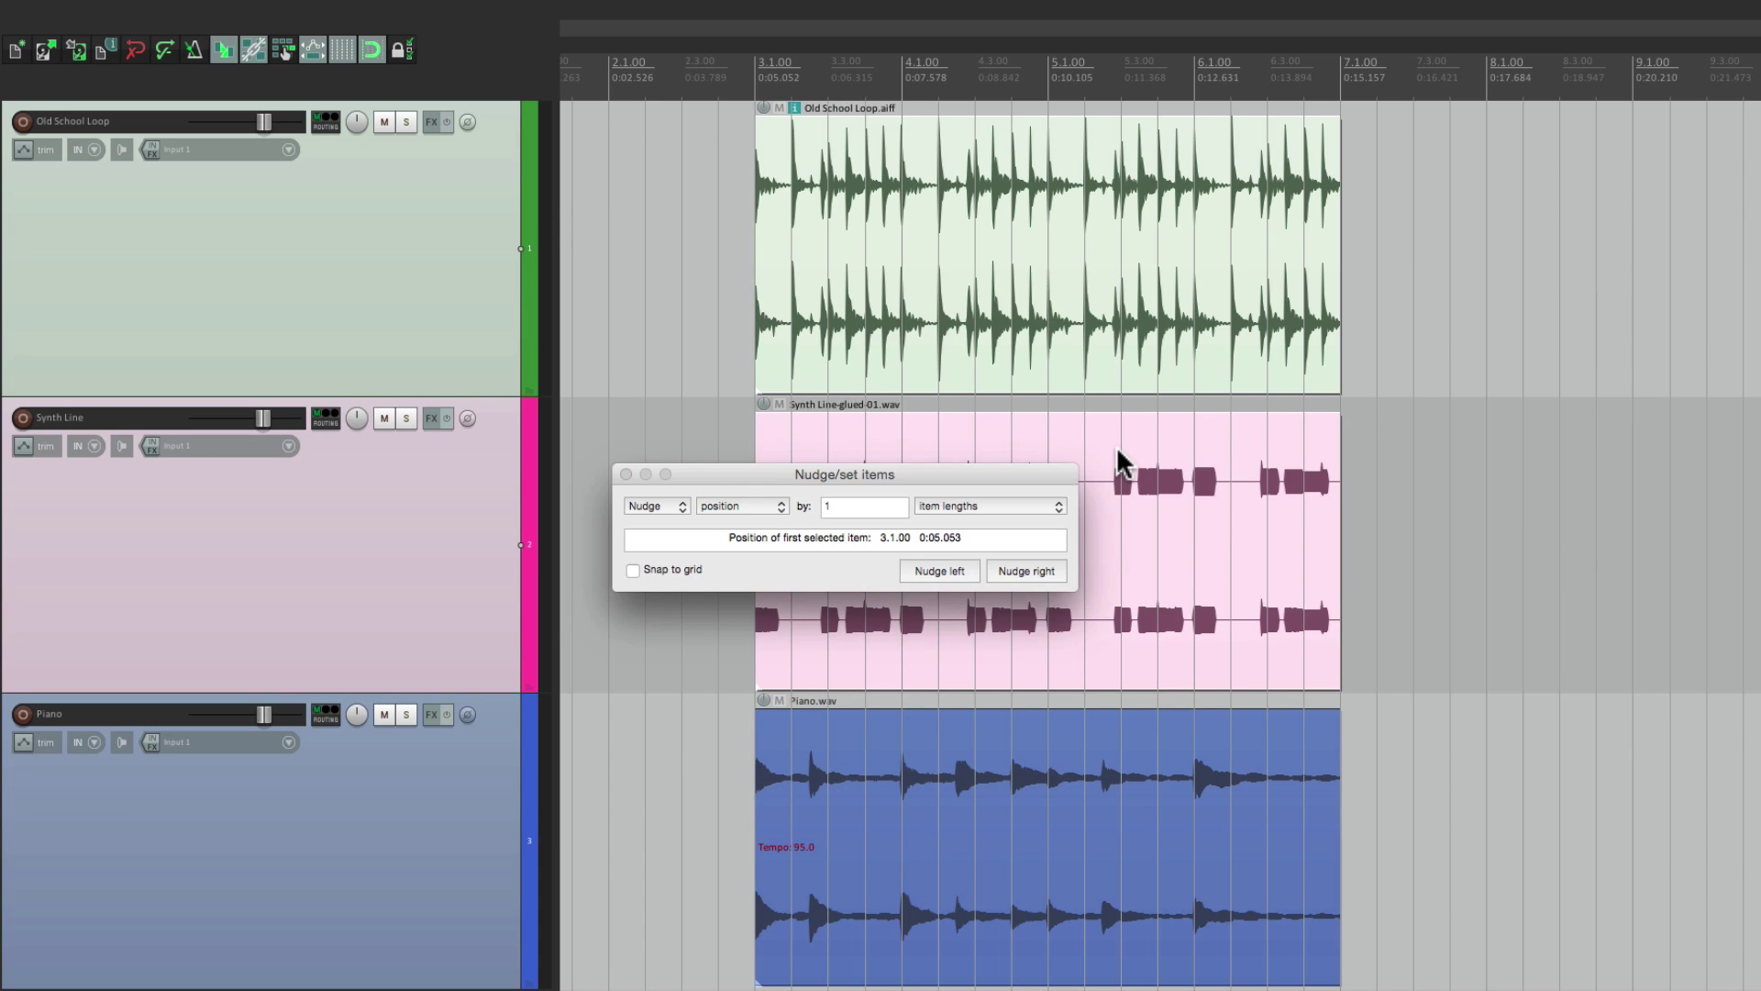
pyautogui.click(1024, 569)
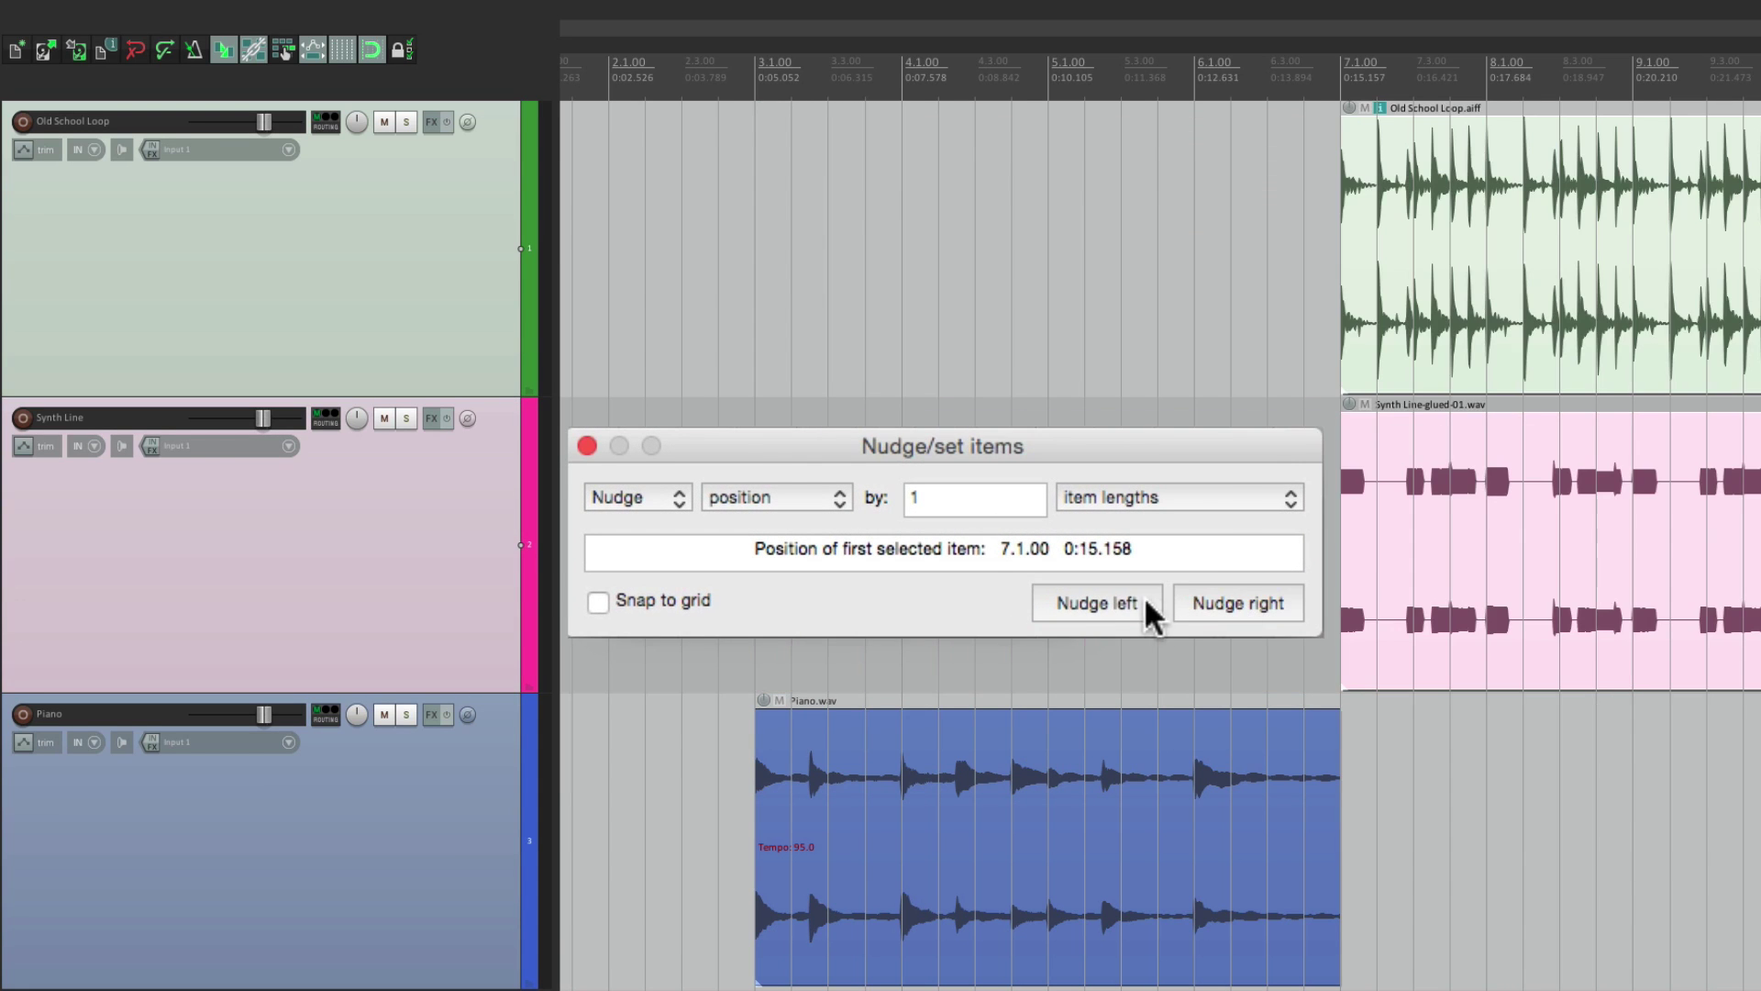
pyautogui.click(1137, 600)
pyautogui.click(1223, 598)
pyautogui.click(1104, 604)
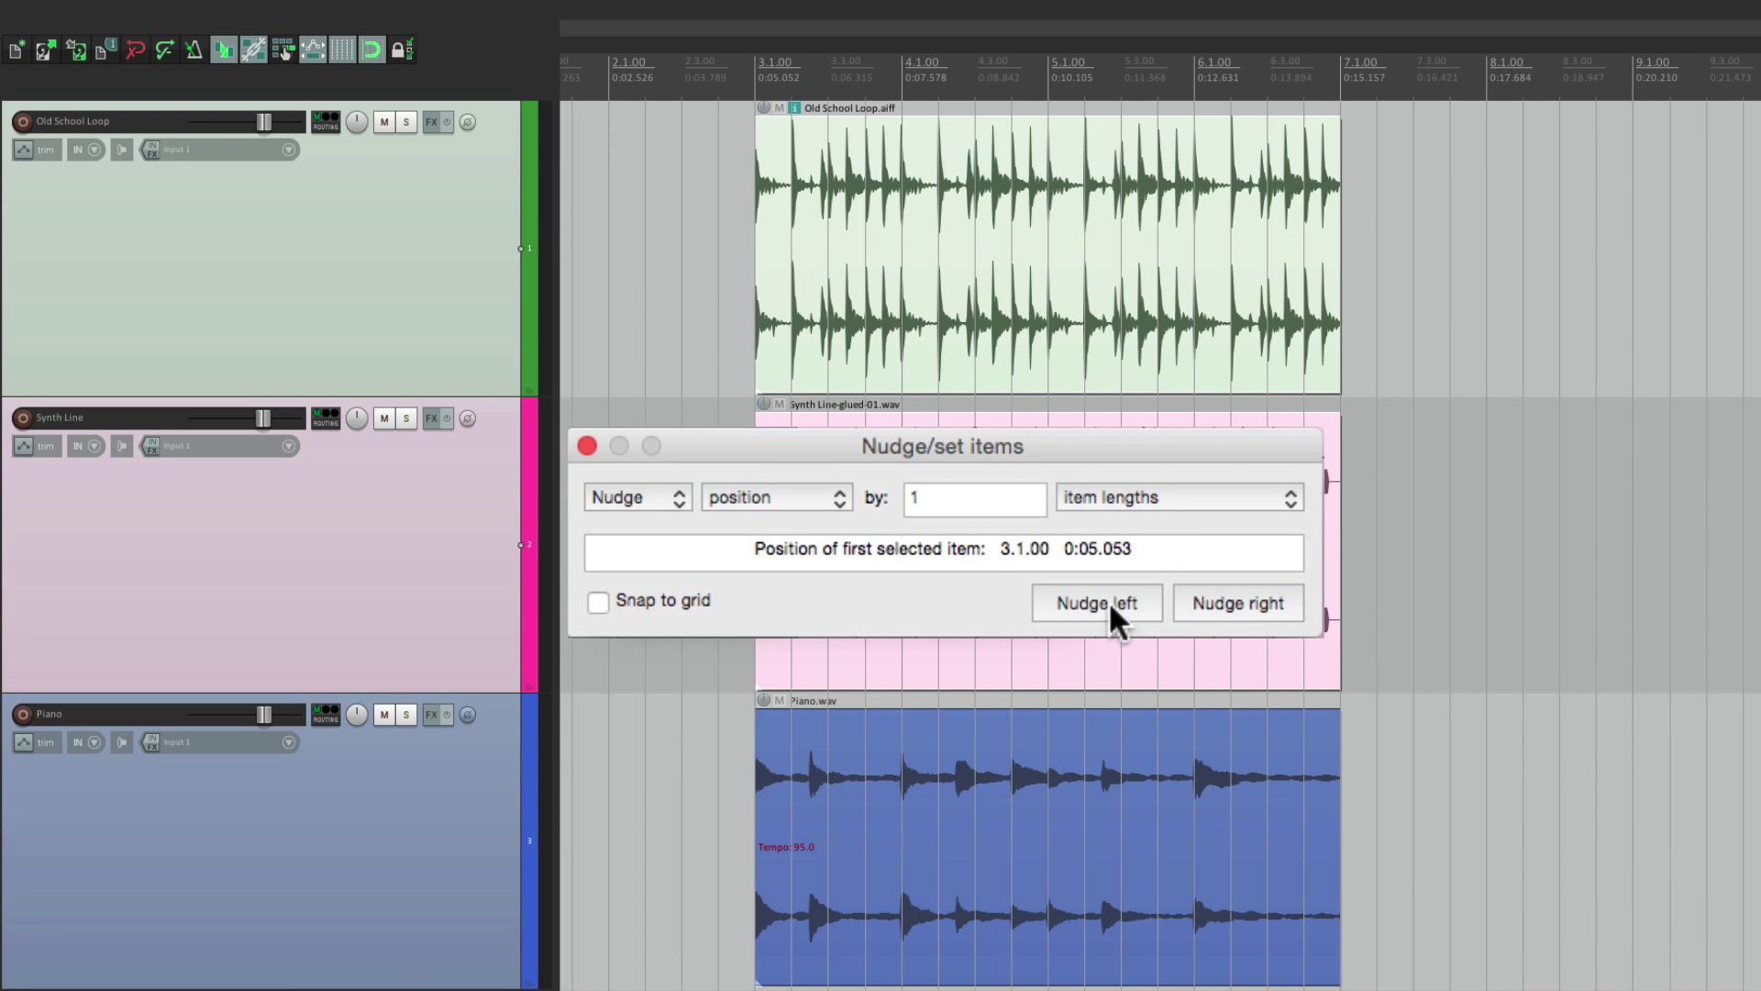
pyautogui.click(1171, 495)
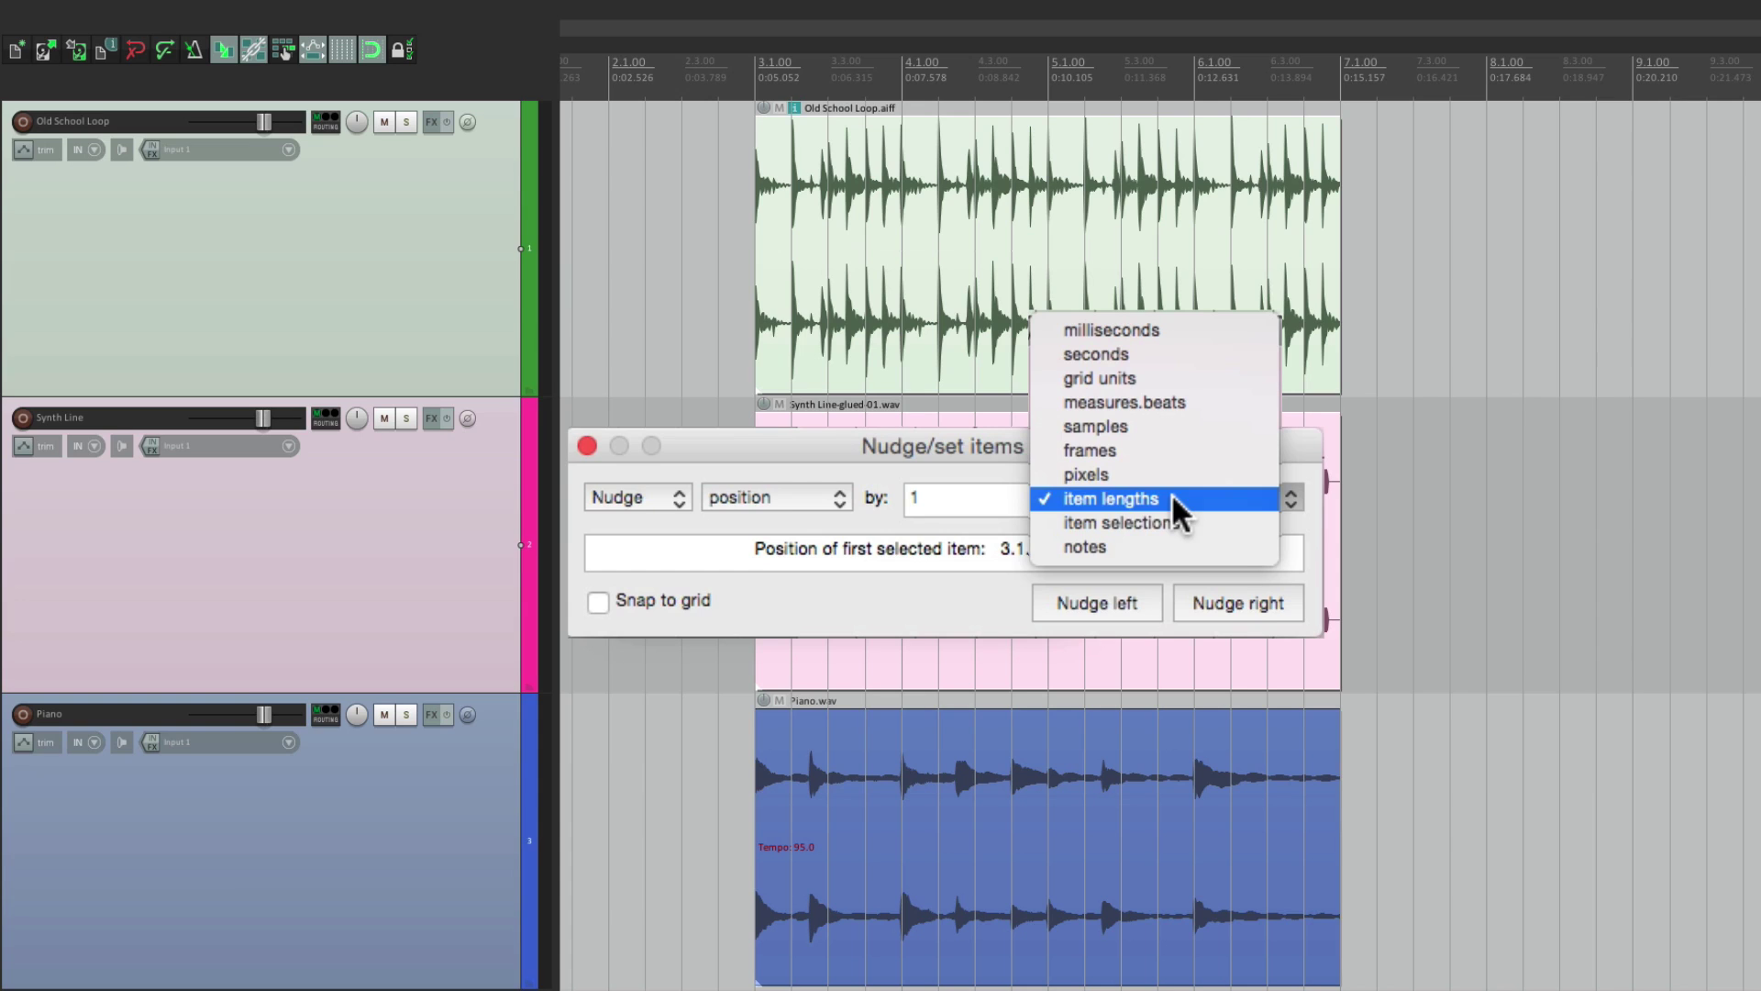
# - Switch to note units and nudge the items by quarter notes, returning to 3.1.00
pyautogui.click(1215, 547)
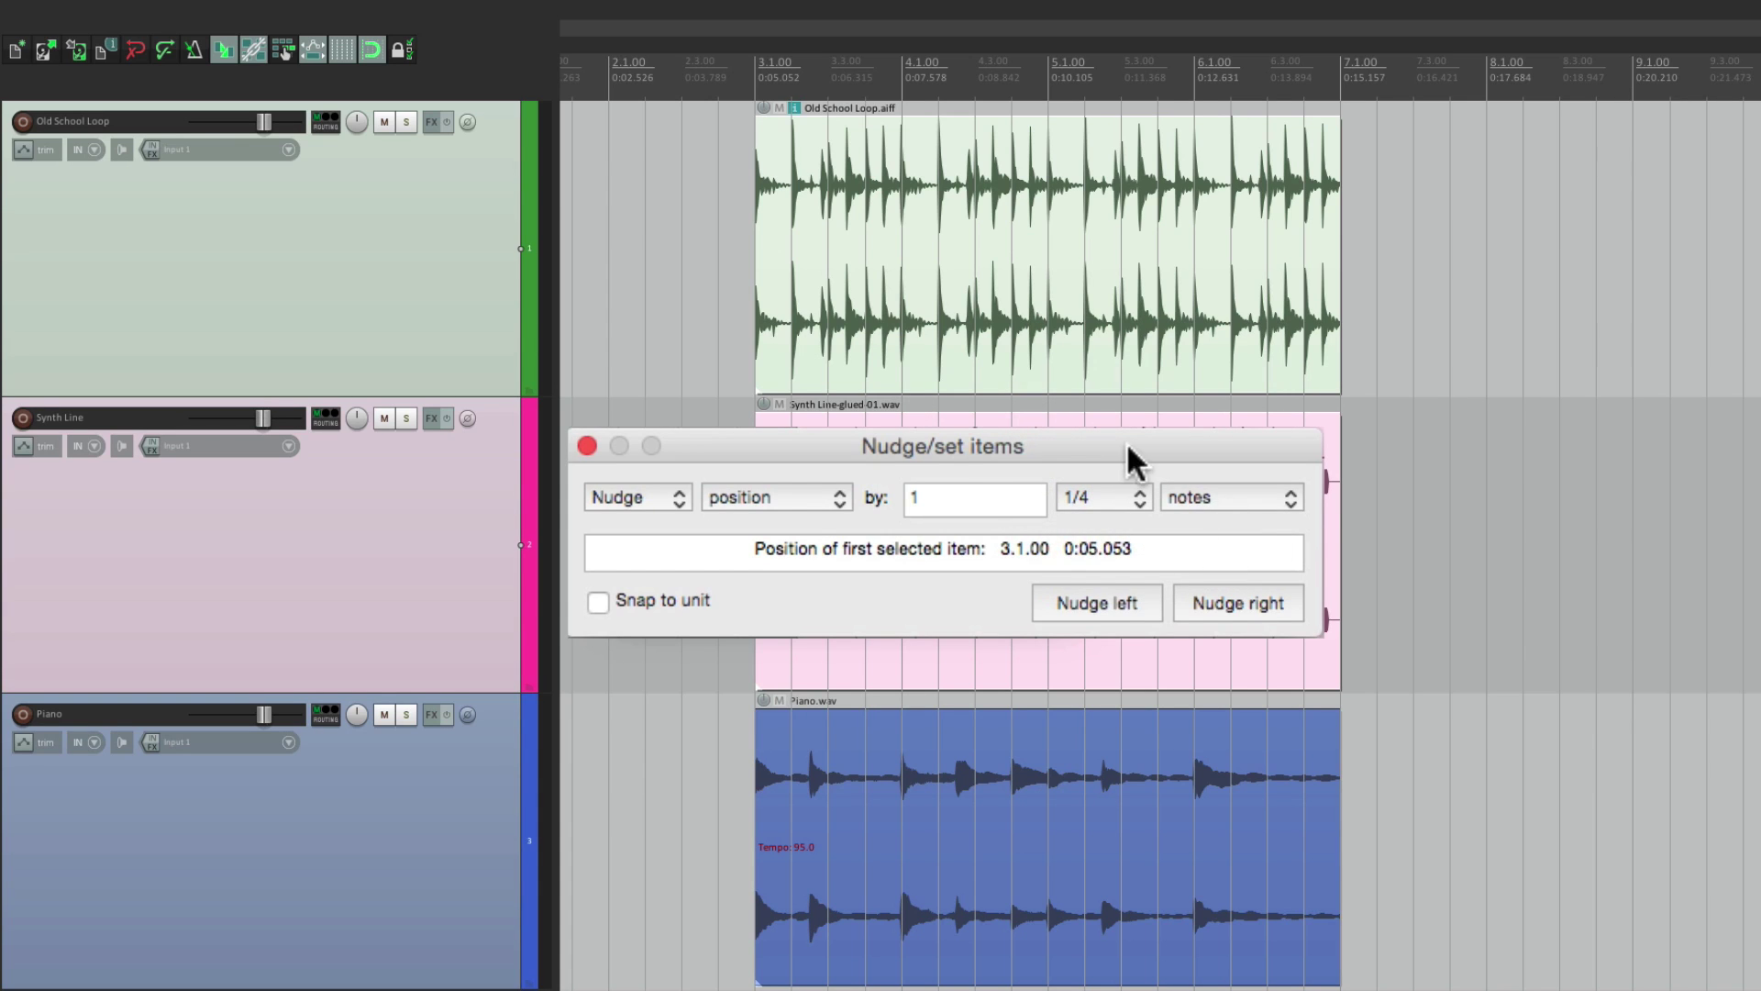
pyautogui.click(1228, 613)
pyautogui.click(1105, 606)
pyautogui.click(1087, 602)
pyautogui.click(1192, 603)
# - Nudge by half notes, moving the items to 4.1.00 and back to 3.1.00
pyautogui.click(1126, 497)
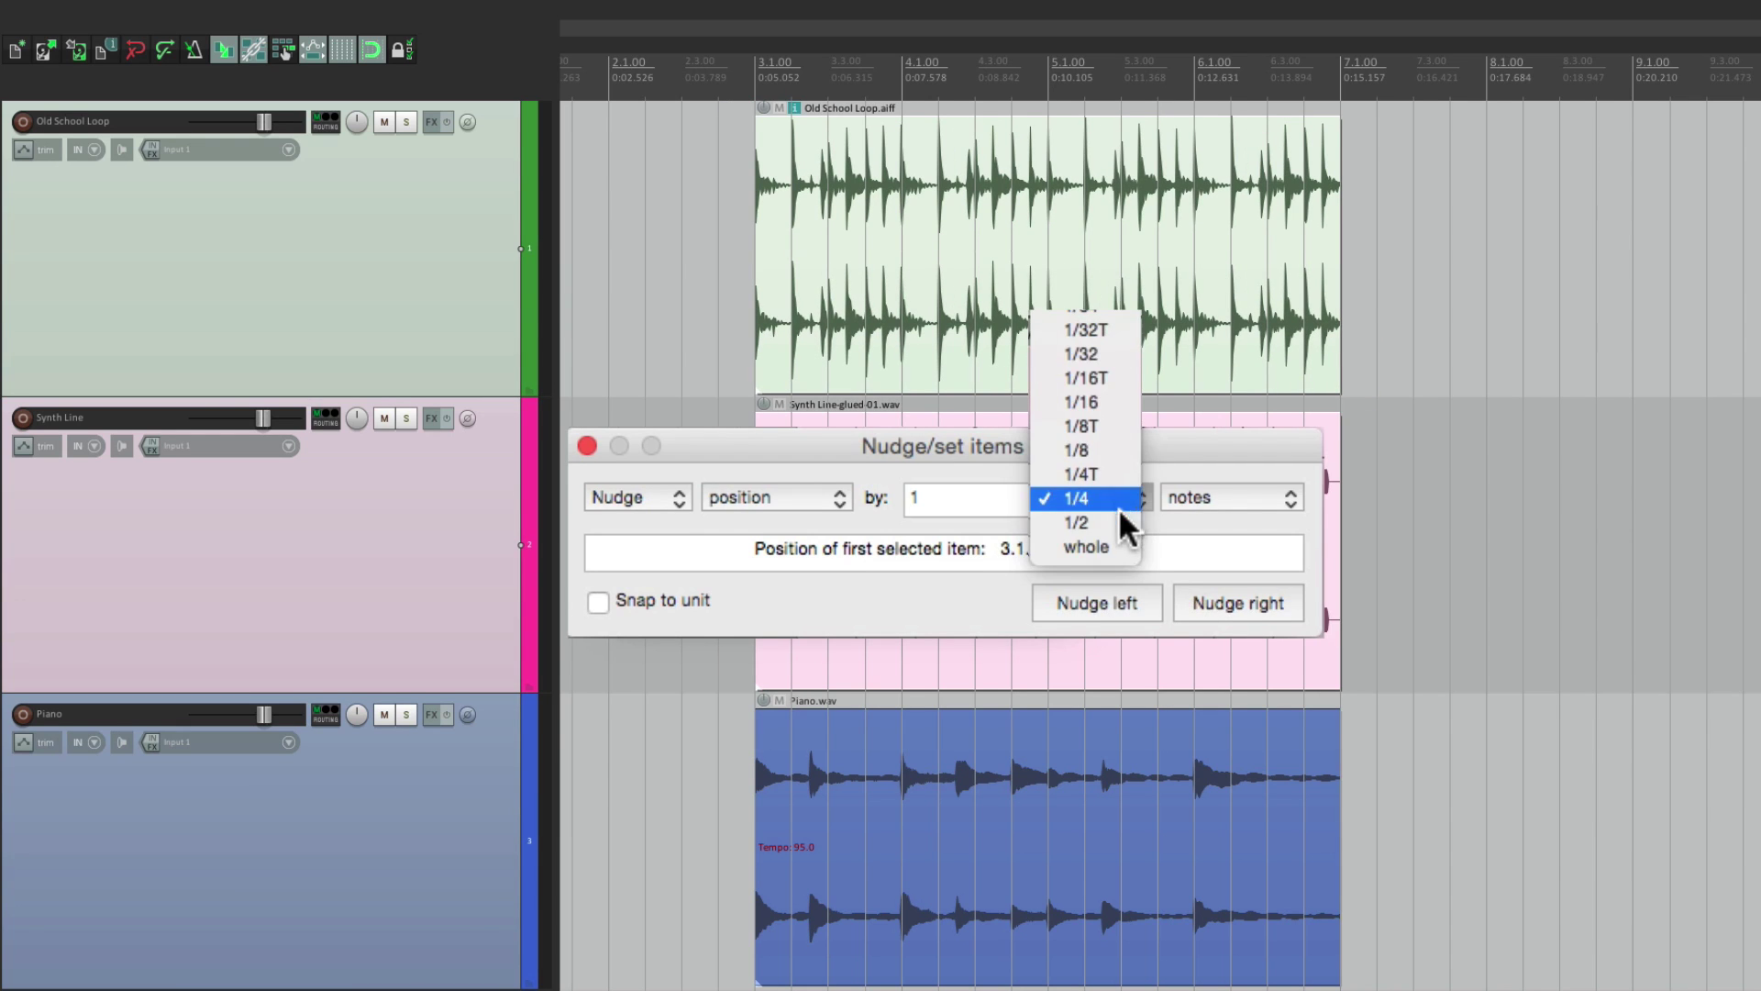
pyautogui.click(1119, 525)
pyautogui.click(1227, 607)
pyautogui.click(1229, 611)
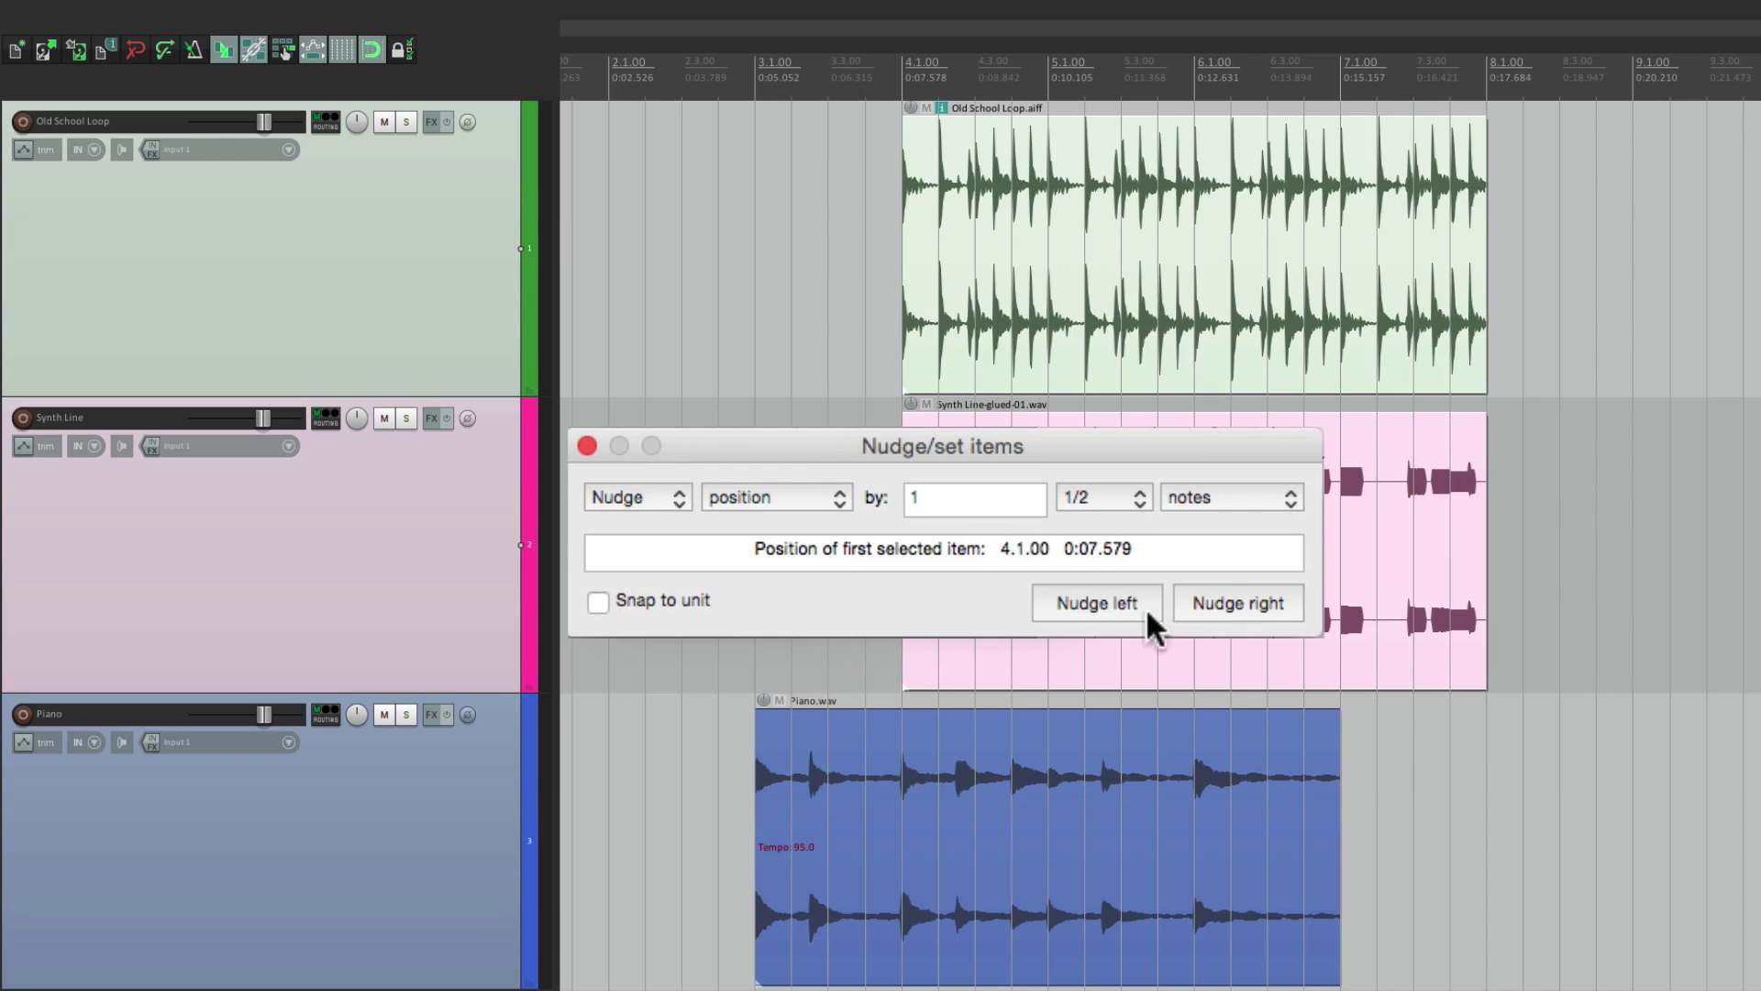
pyautogui.click(1101, 605)
pyautogui.click(1099, 606)
# - Set the nudge to 4 whole notes and move the items between 7.1.00 and 3.1.00
pyautogui.click(1122, 501)
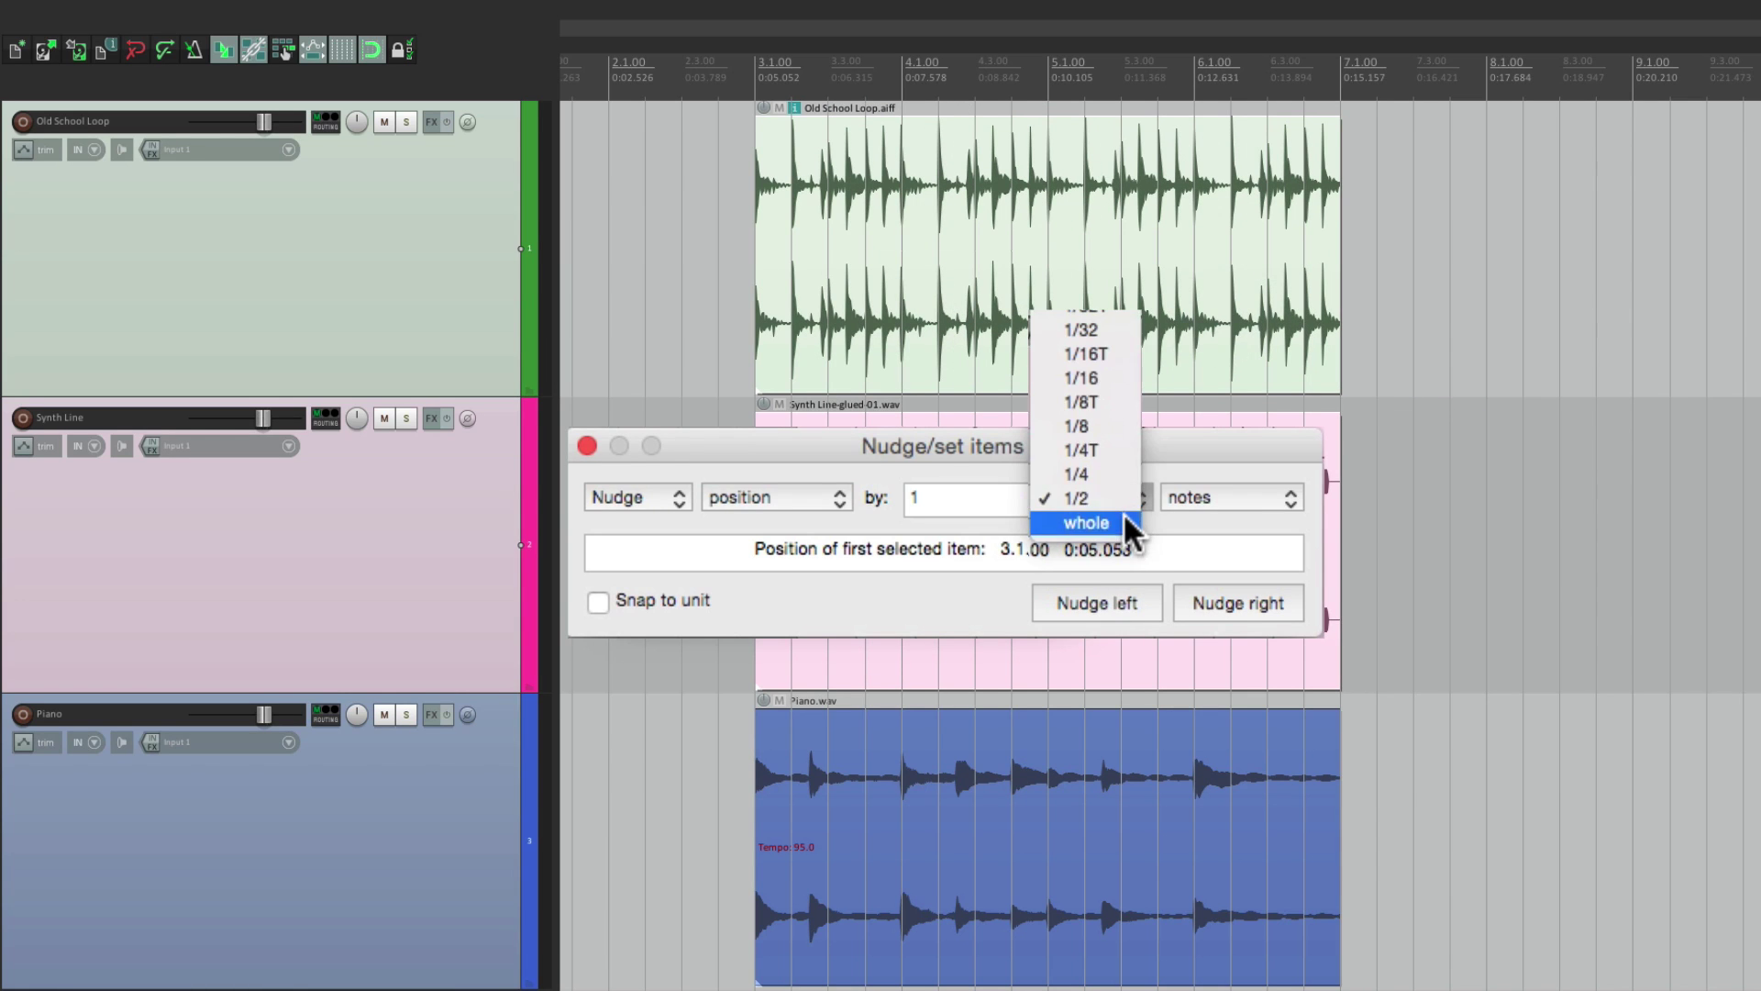
pyautogui.click(1124, 525)
pyautogui.doubleClick(1005, 503)
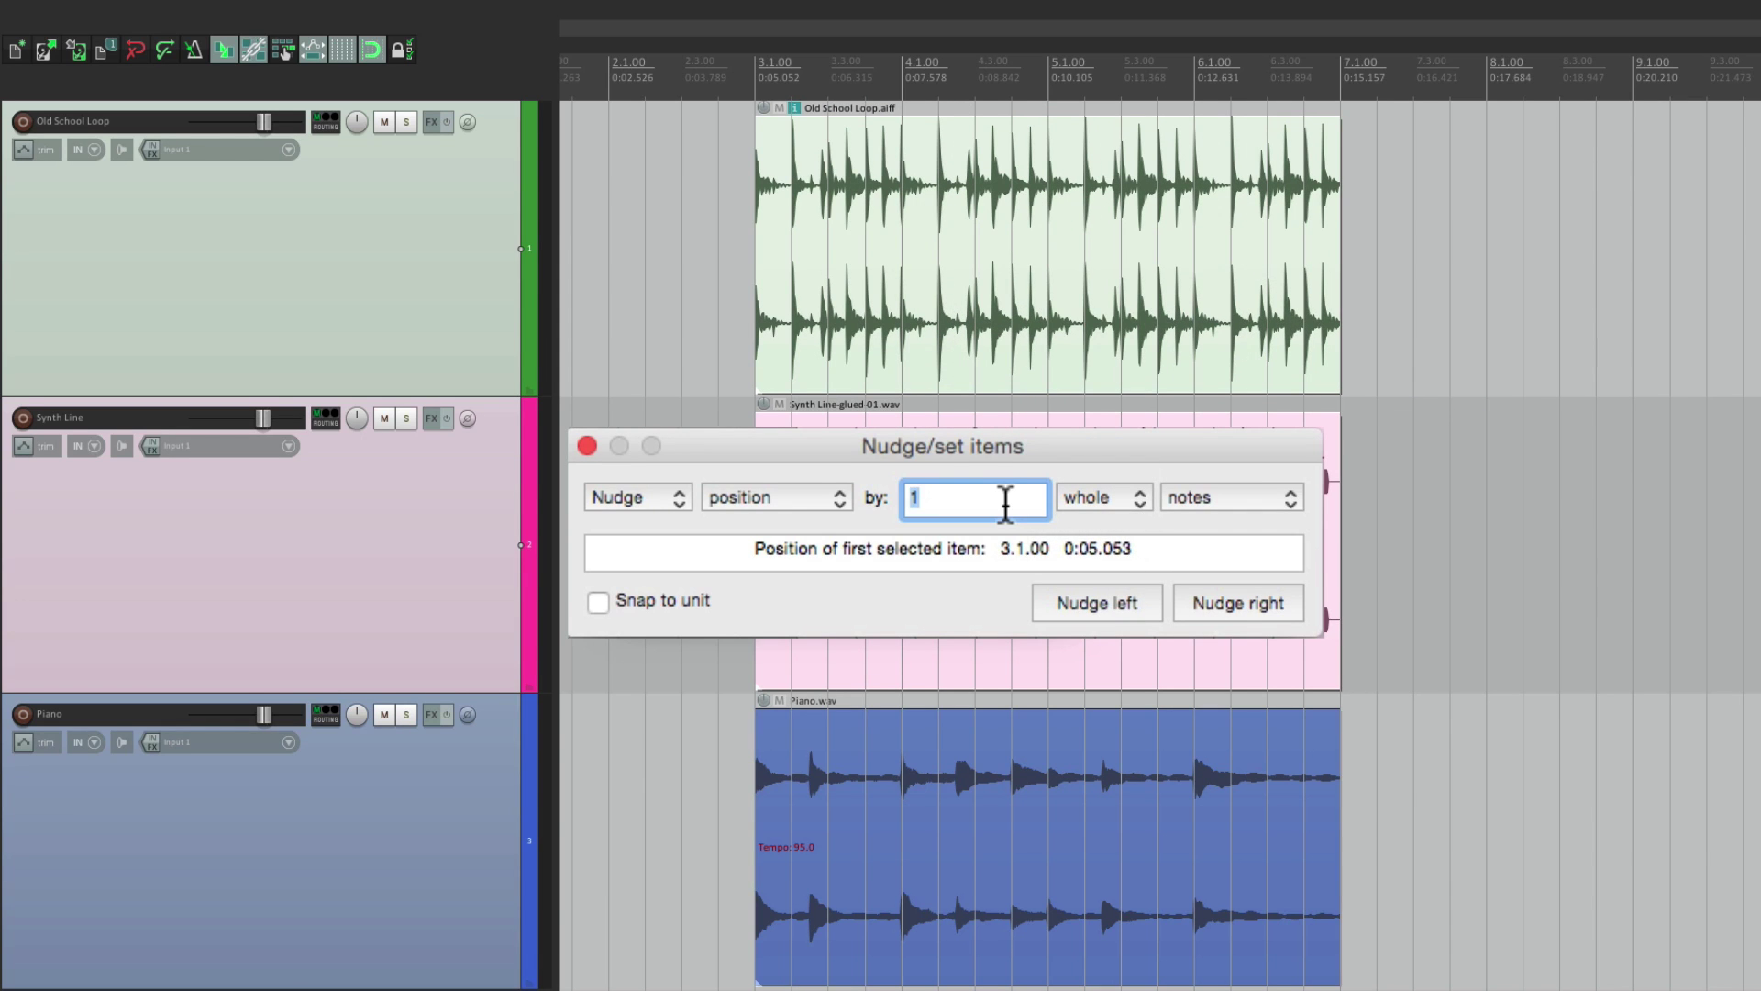
pyautogui.write('4')
pyautogui.click(1235, 602)
pyautogui.click(1121, 603)
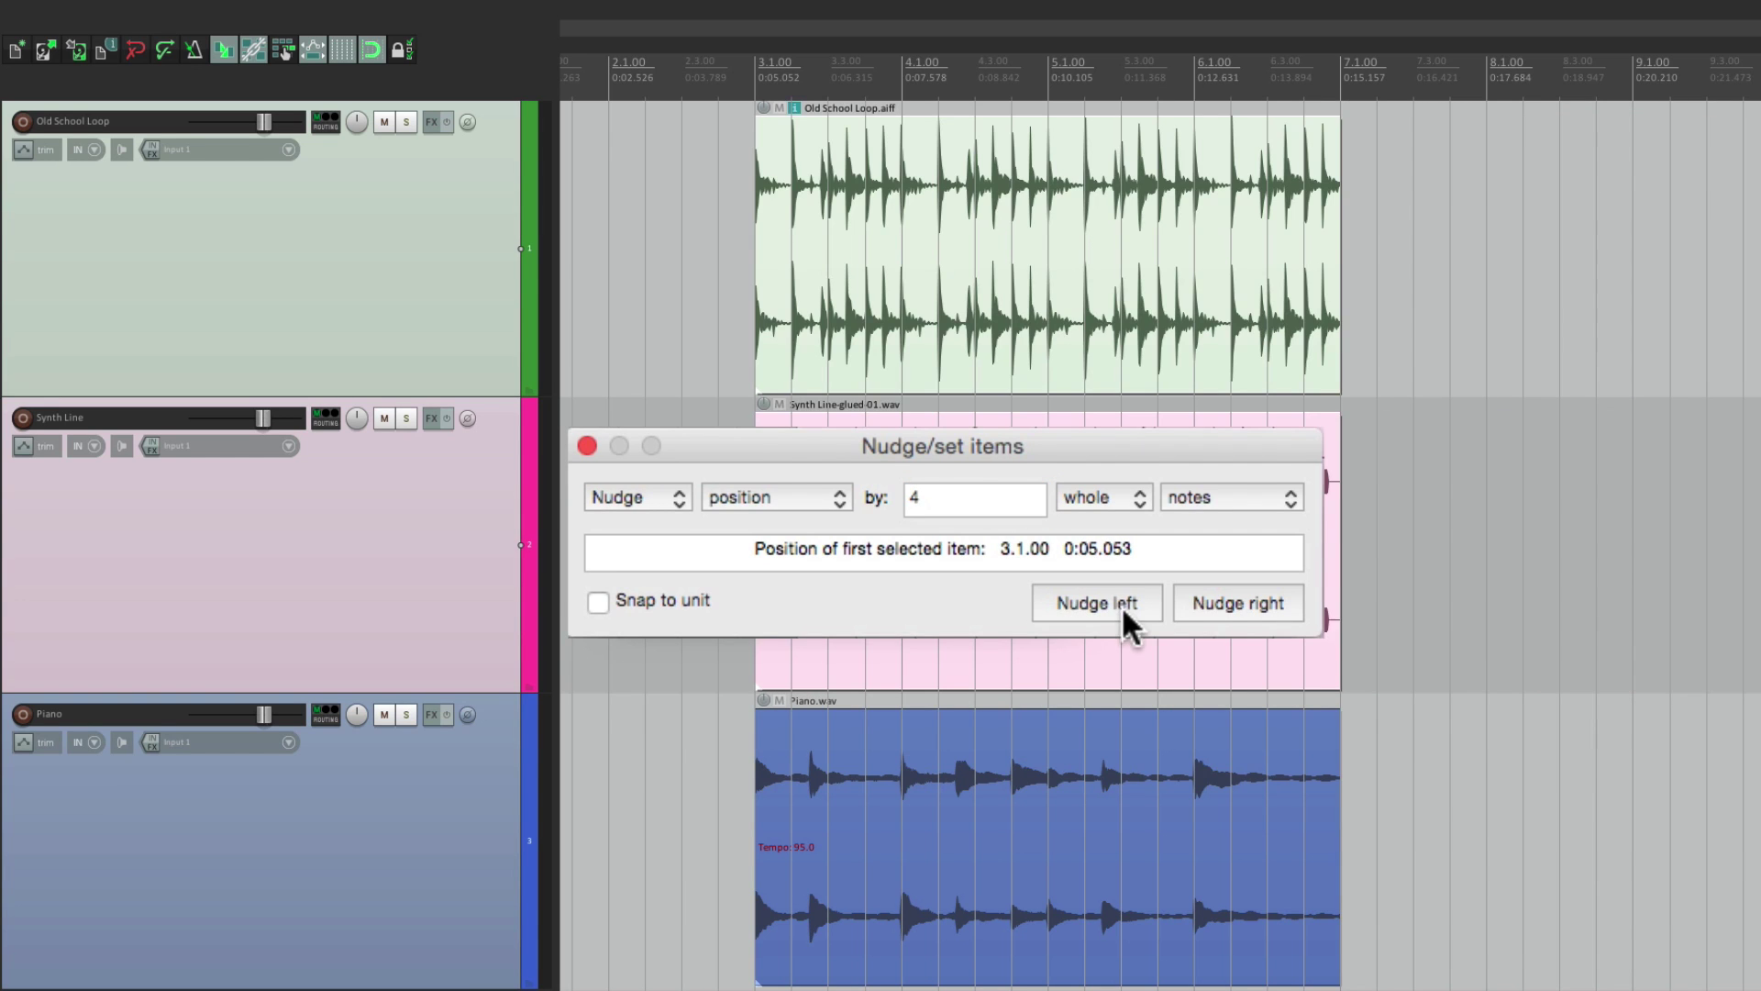
pyautogui.click(1242, 598)
pyautogui.click(1136, 611)
# - Set the nudge mode to left trim with a 1/4 note step and amount 1
pyautogui.click(769, 491)
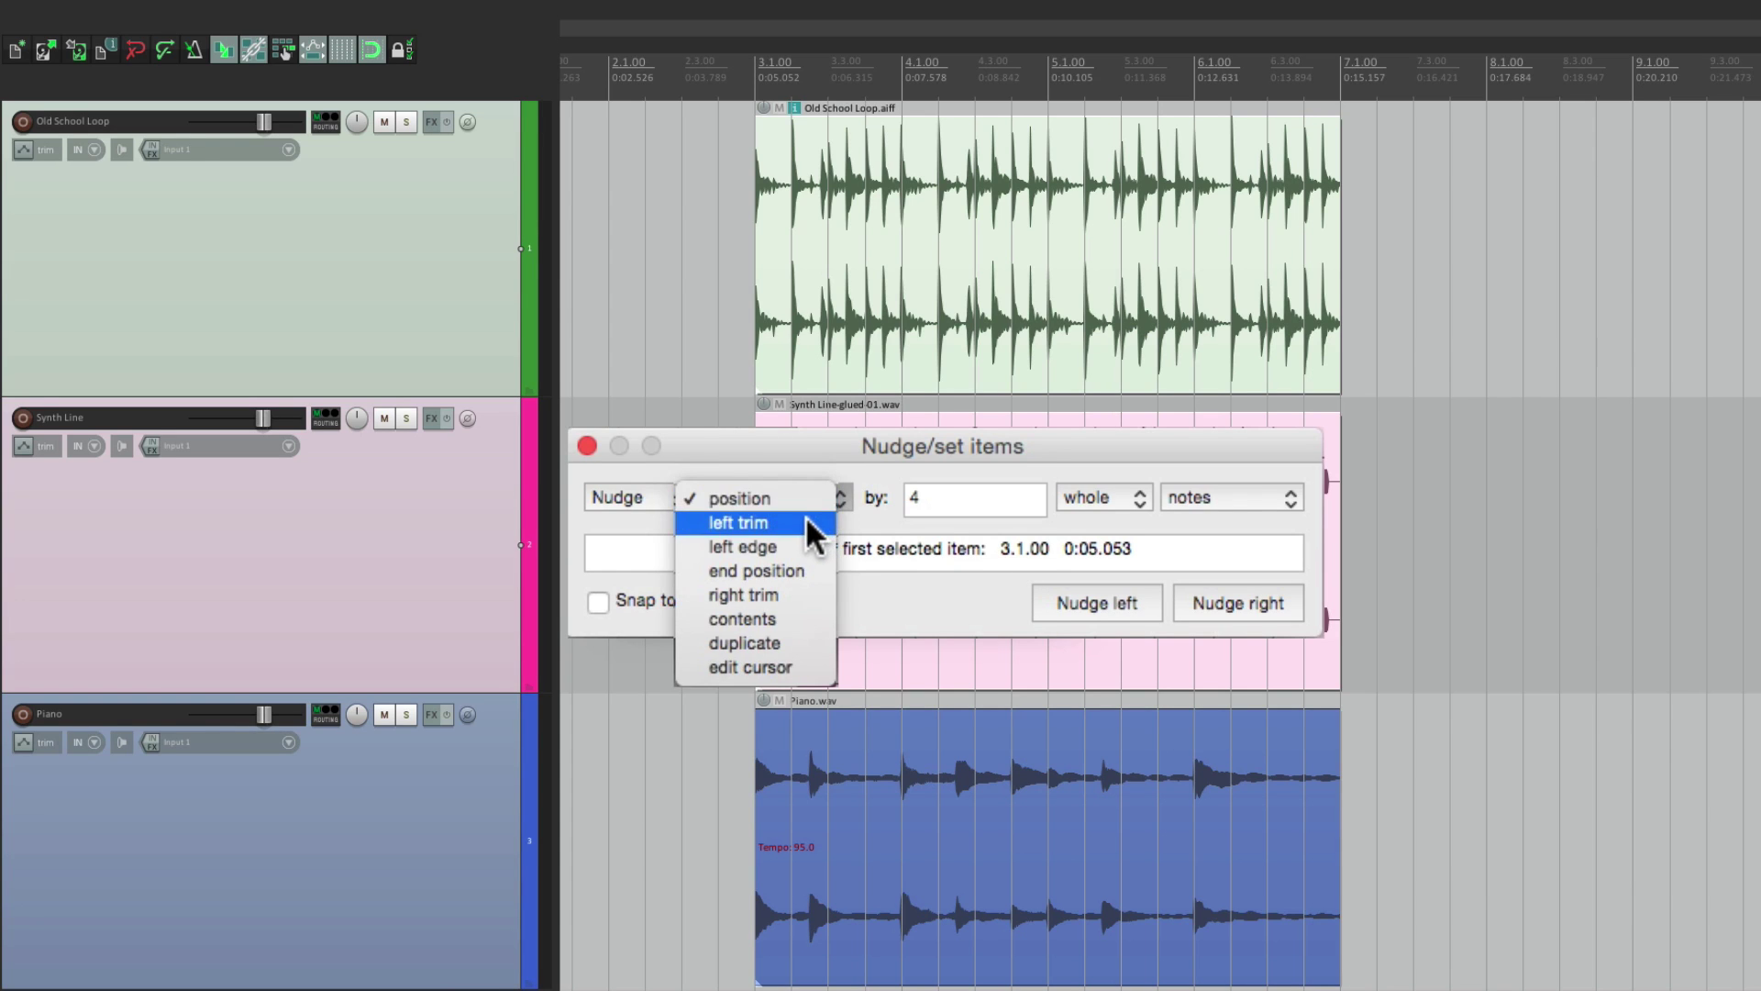
pyautogui.click(805, 516)
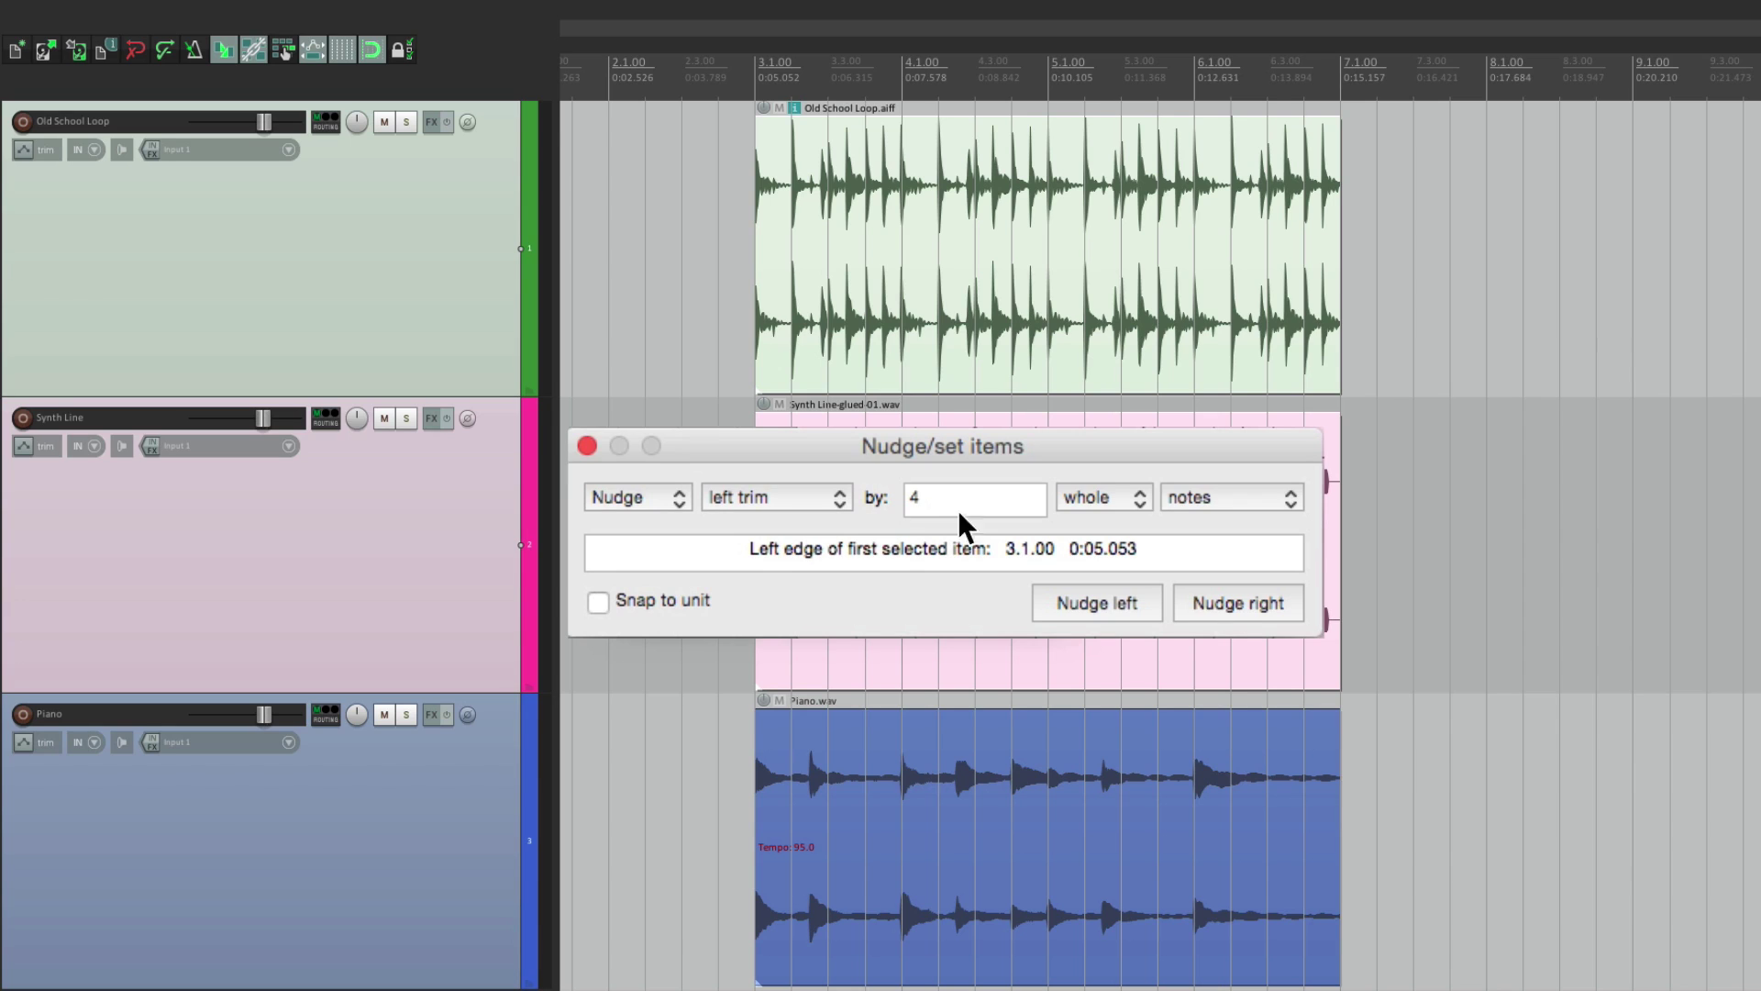
pyautogui.click(1109, 502)
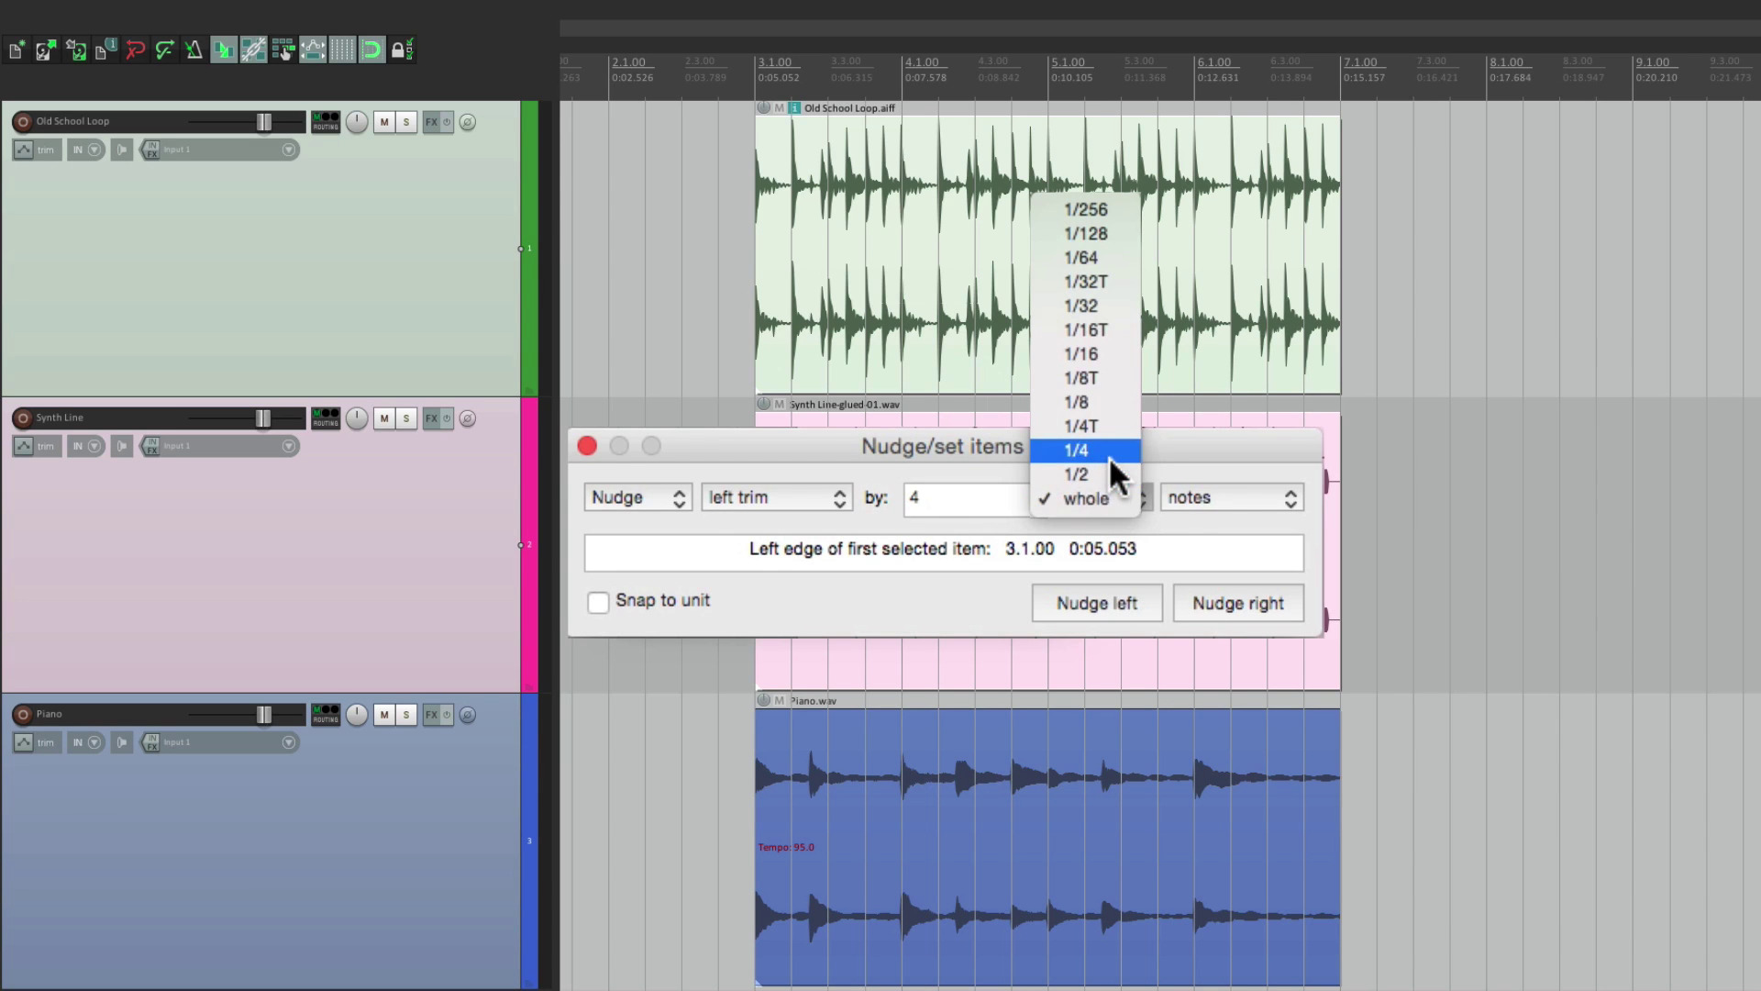
pyautogui.click(1109, 455)
pyautogui.click(1003, 489)
pyautogui.write('1')
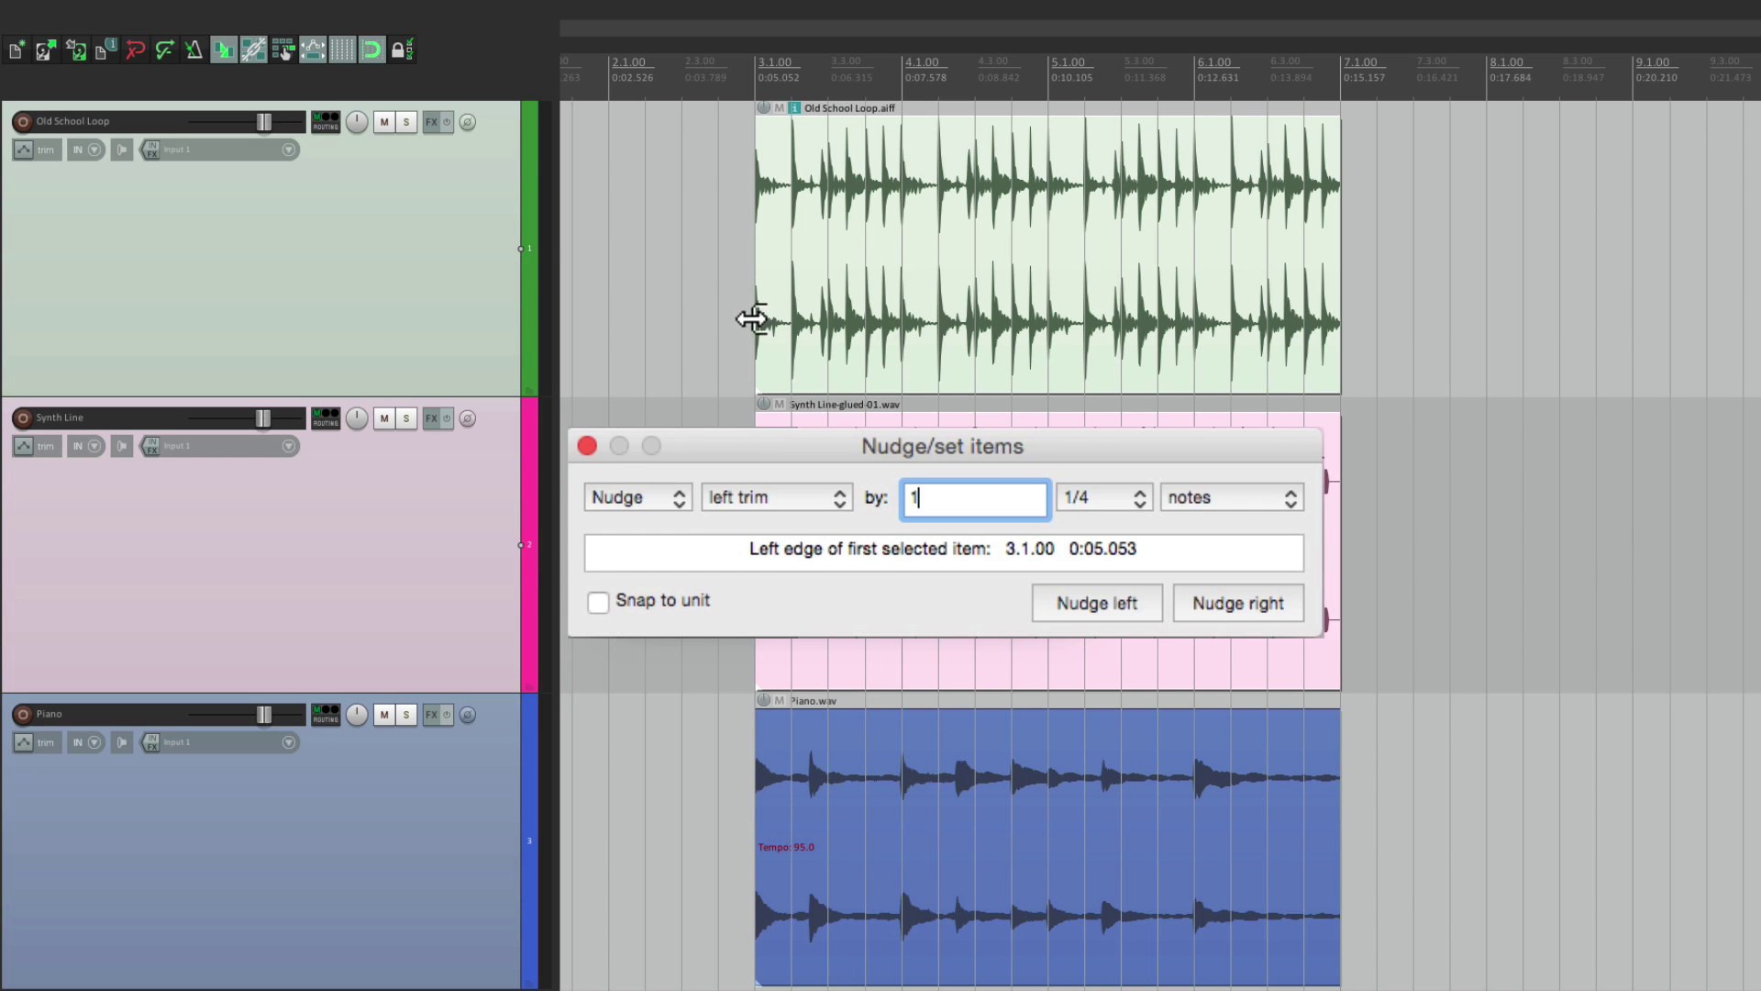
# - Trim Old School Loop's start earlier and later by quarter notes, ending back at 3.1.00
pyautogui.scroll(2, 746, 321)
pyautogui.scroll(3, 731, 272)
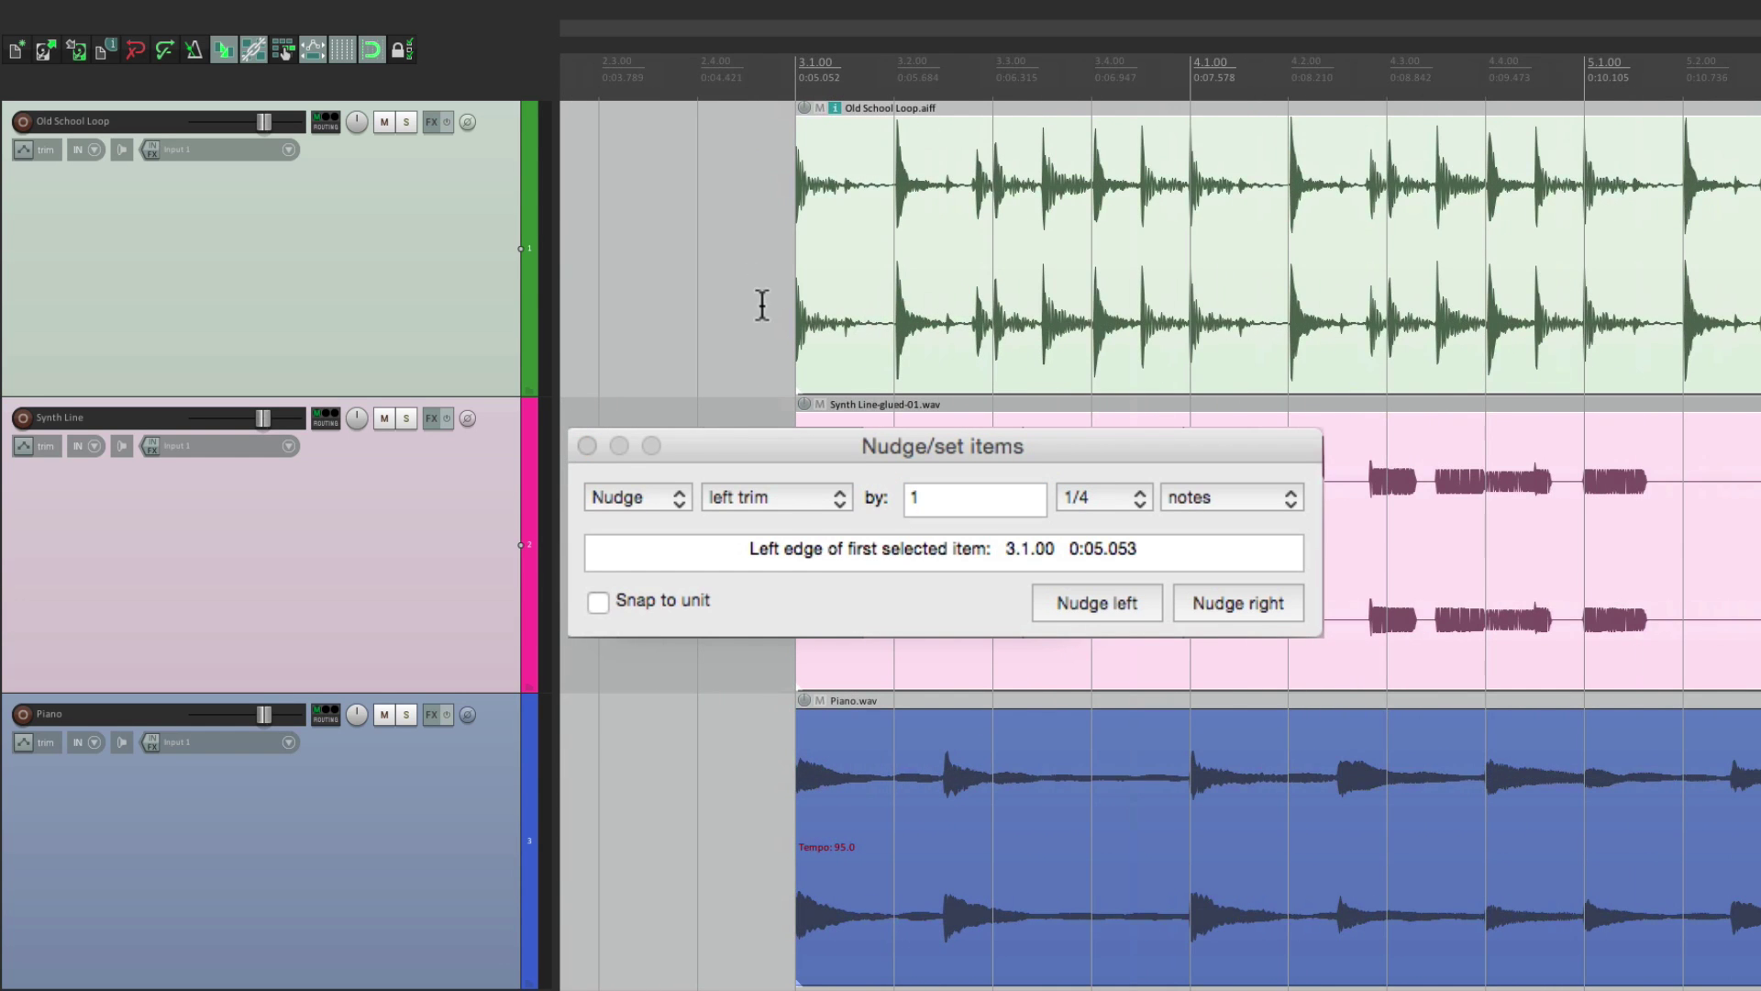
pyautogui.click(1112, 499)
pyautogui.click(1126, 604)
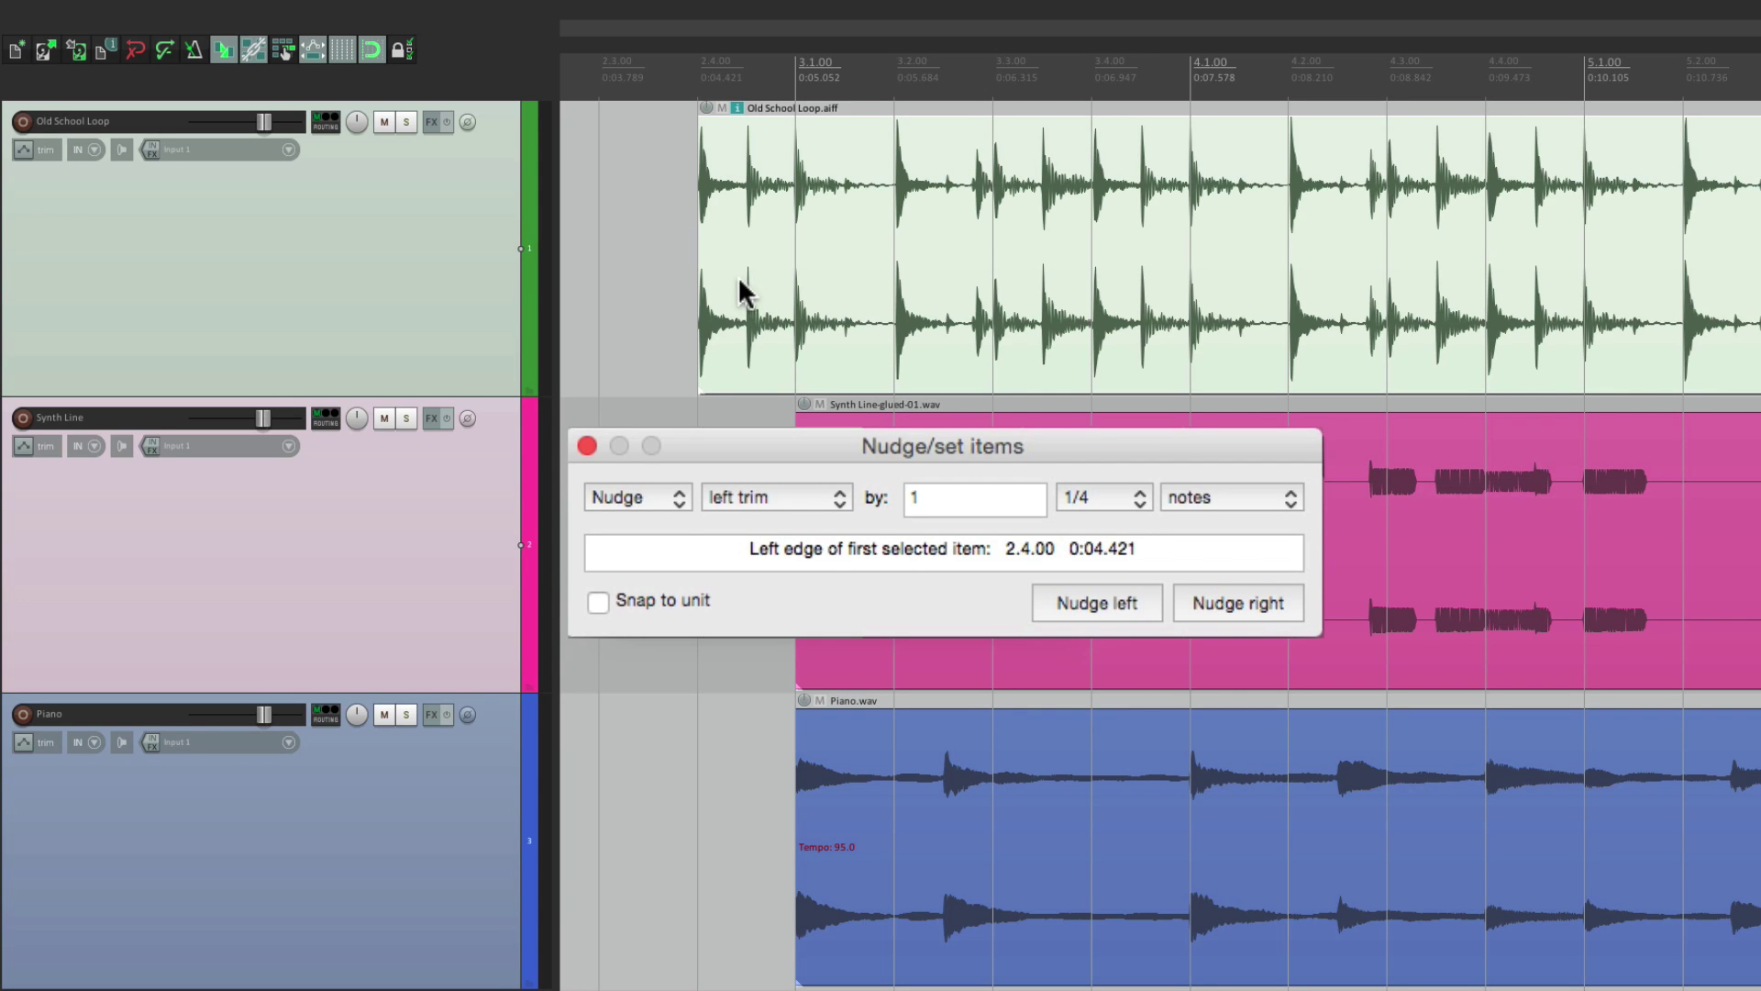
pyautogui.click(1245, 600)
pyautogui.click(1245, 600)
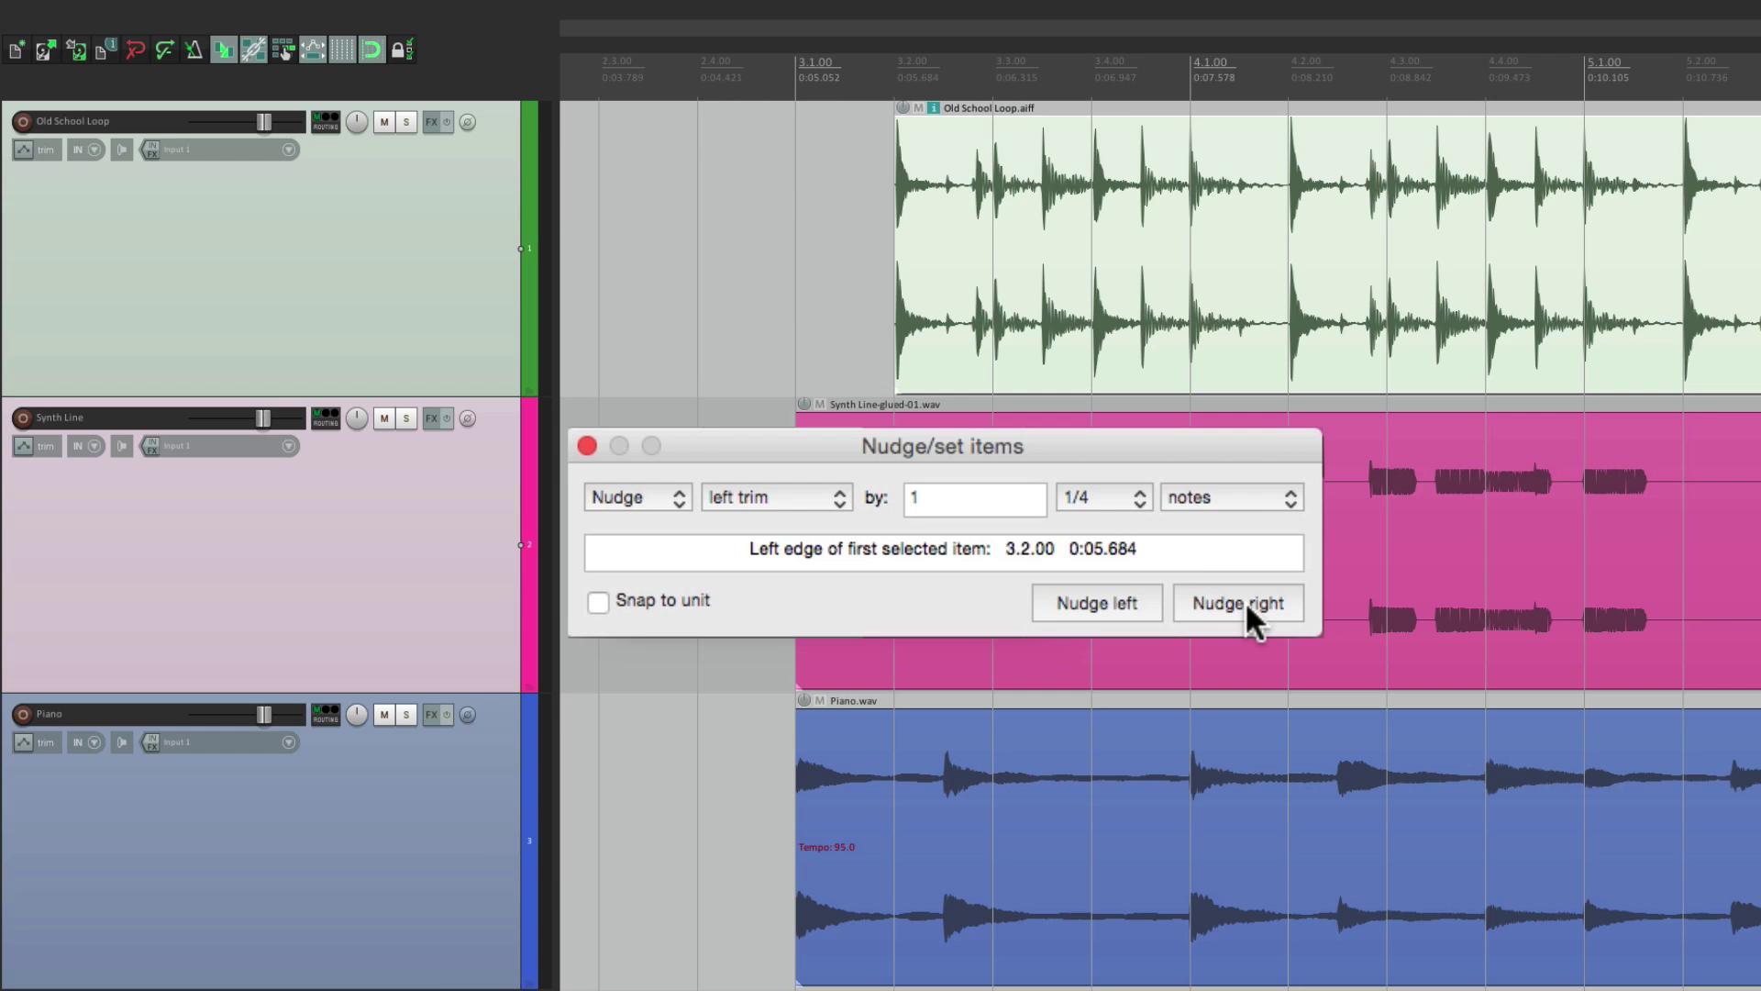
pyautogui.click(1245, 599)
pyautogui.click(1245, 599)
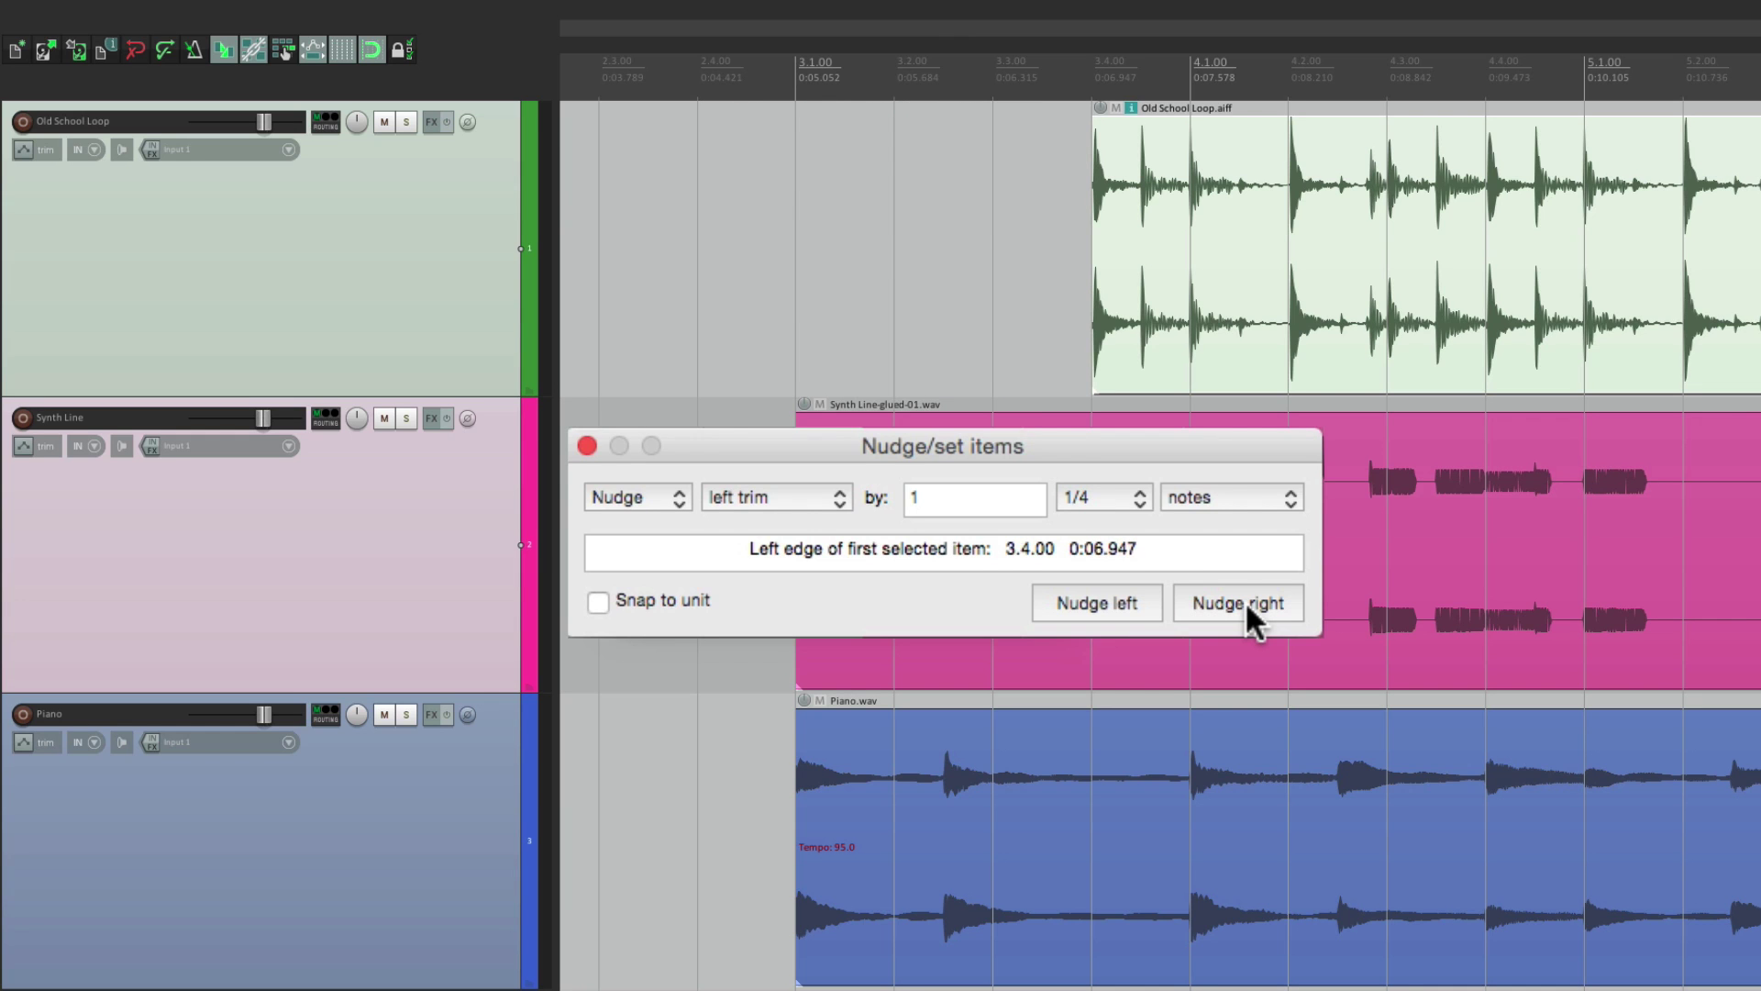
pyautogui.click(1064, 593)
pyautogui.click(1064, 593)
pyautogui.click(1064, 592)
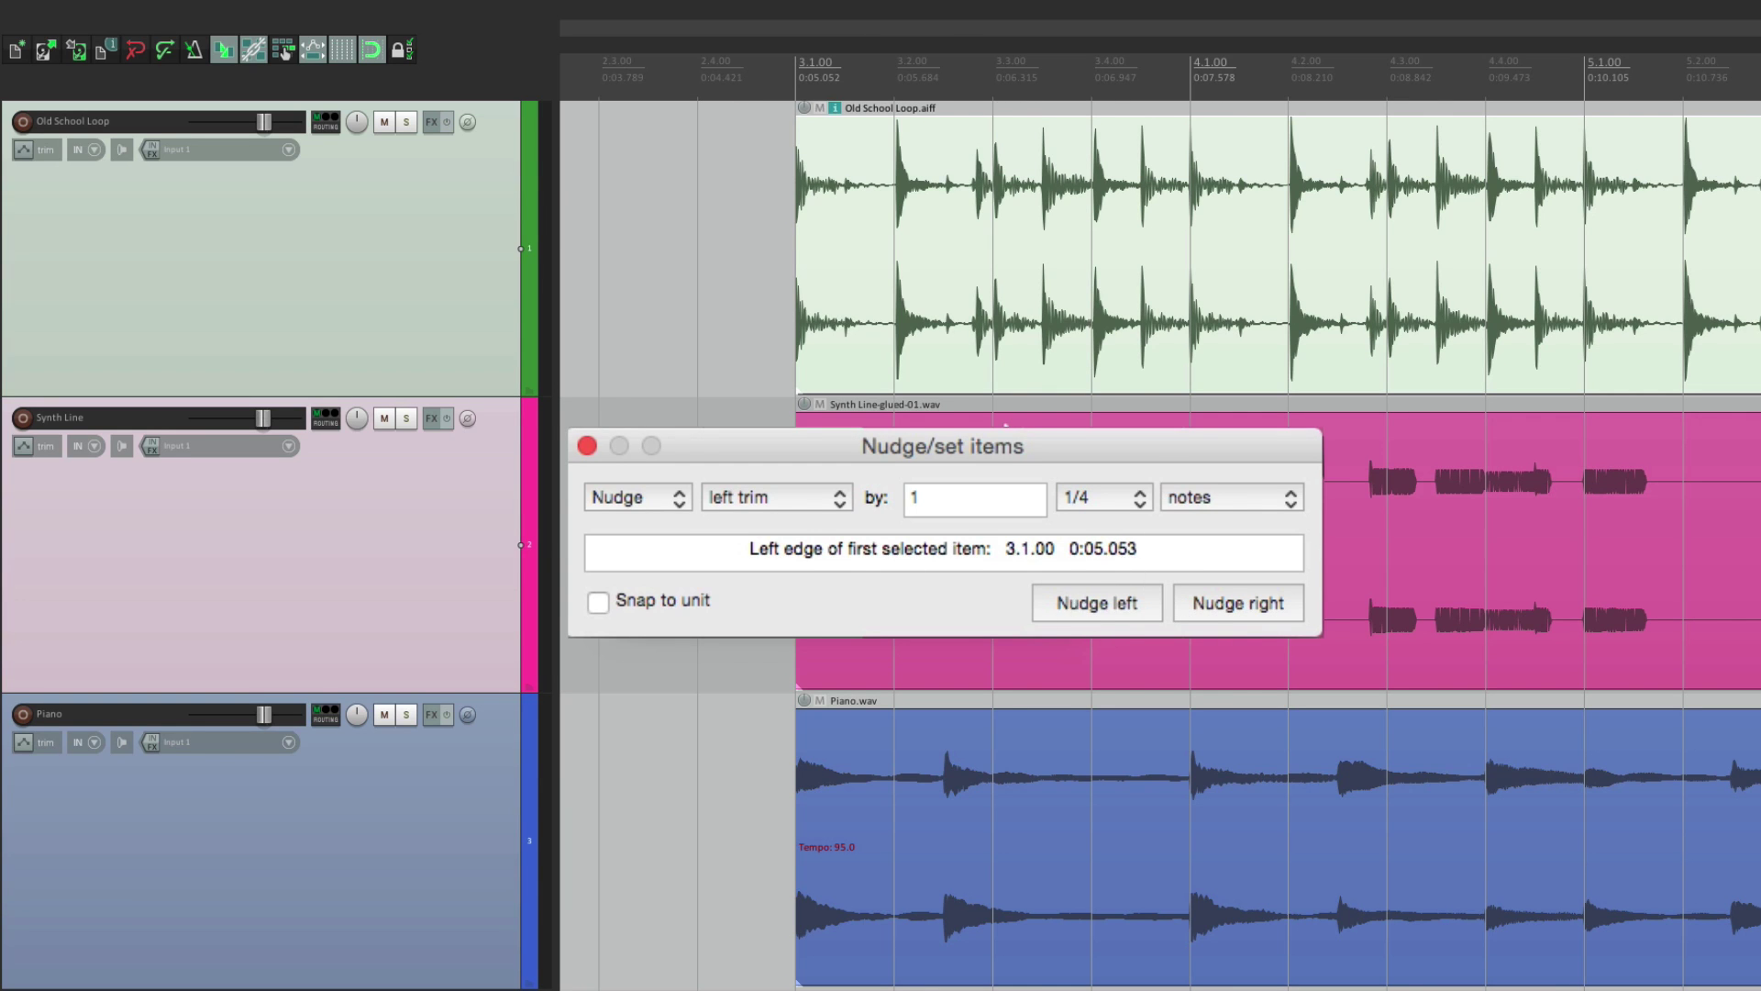
pyautogui.hscroll(10, 1005, 426)
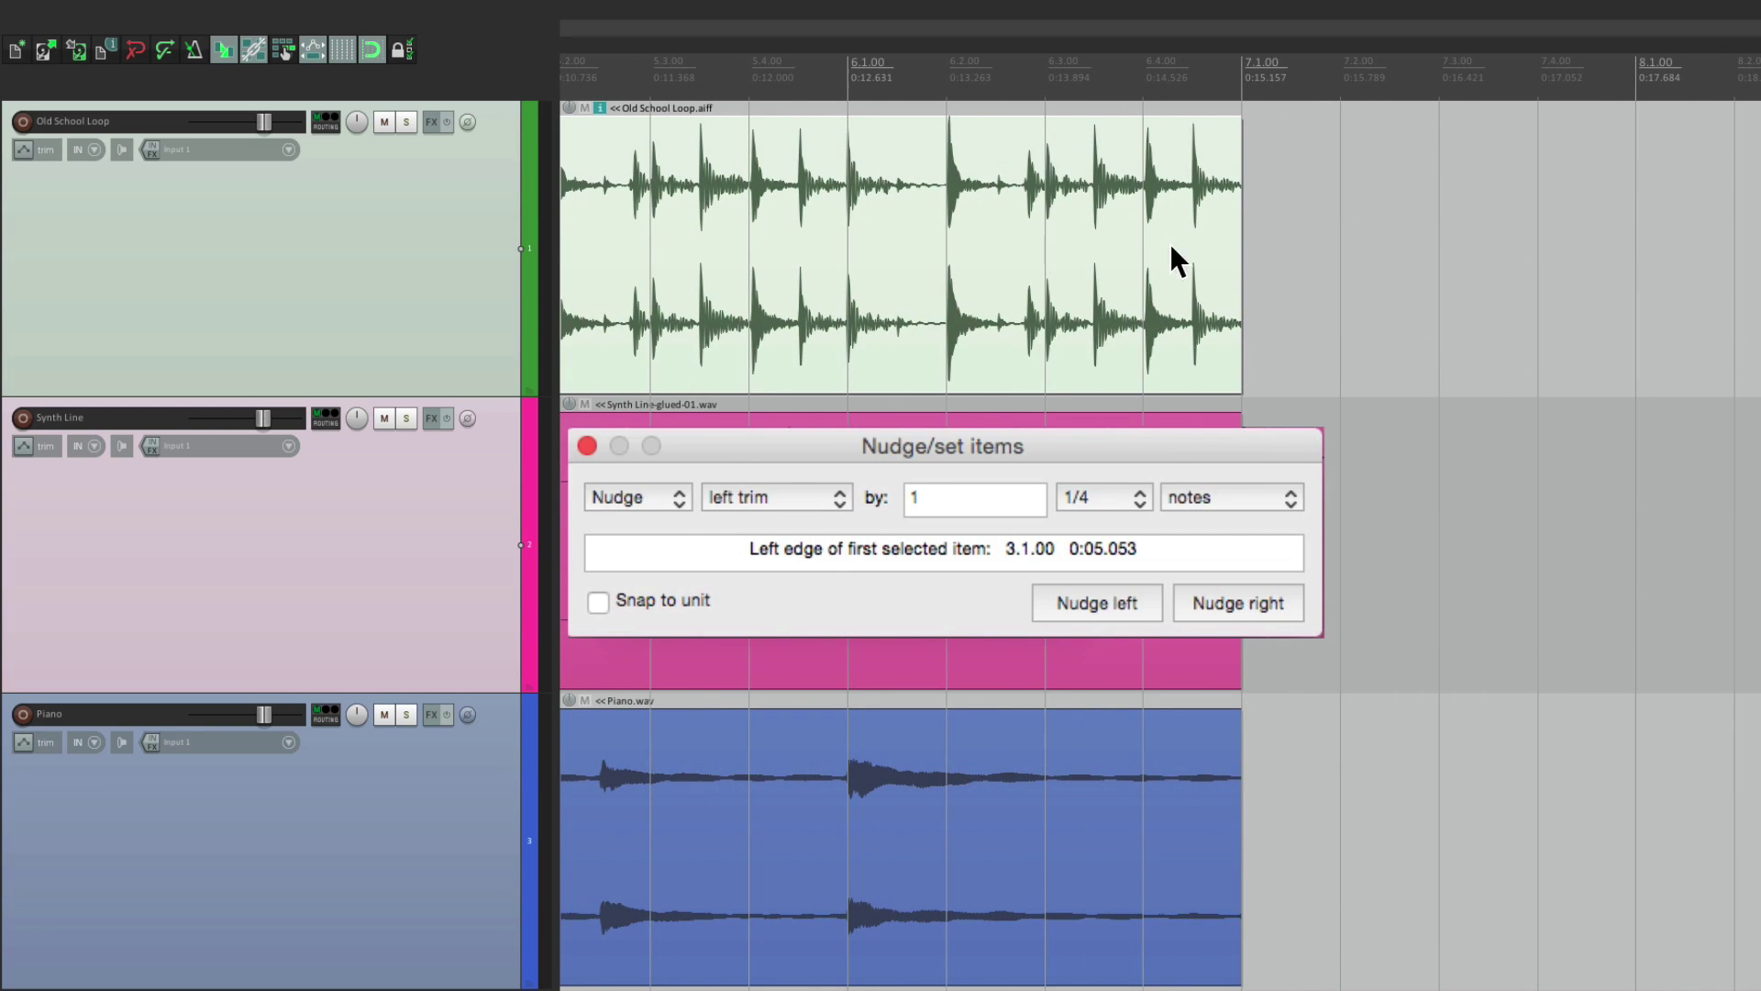
# - Use right trim to extend Old School Loop's end to 7.4.00, shorten it, and return it to 7.1.00
pyautogui.click(807, 497)
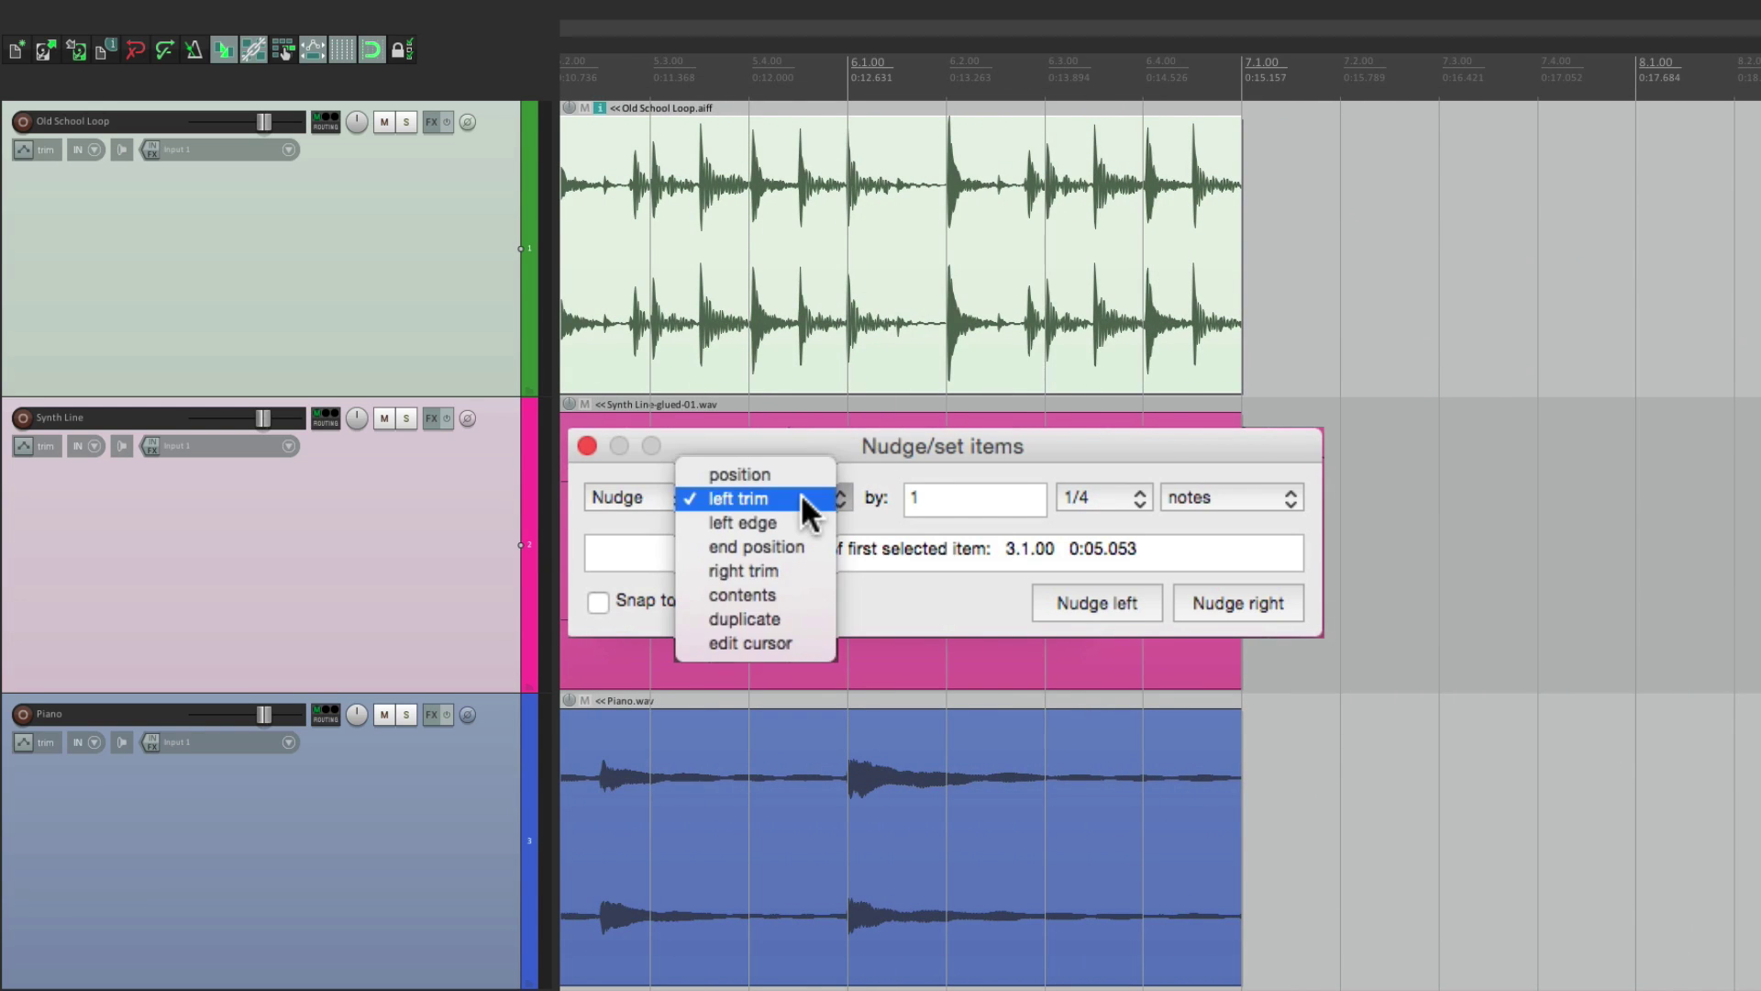
pyautogui.click(803, 571)
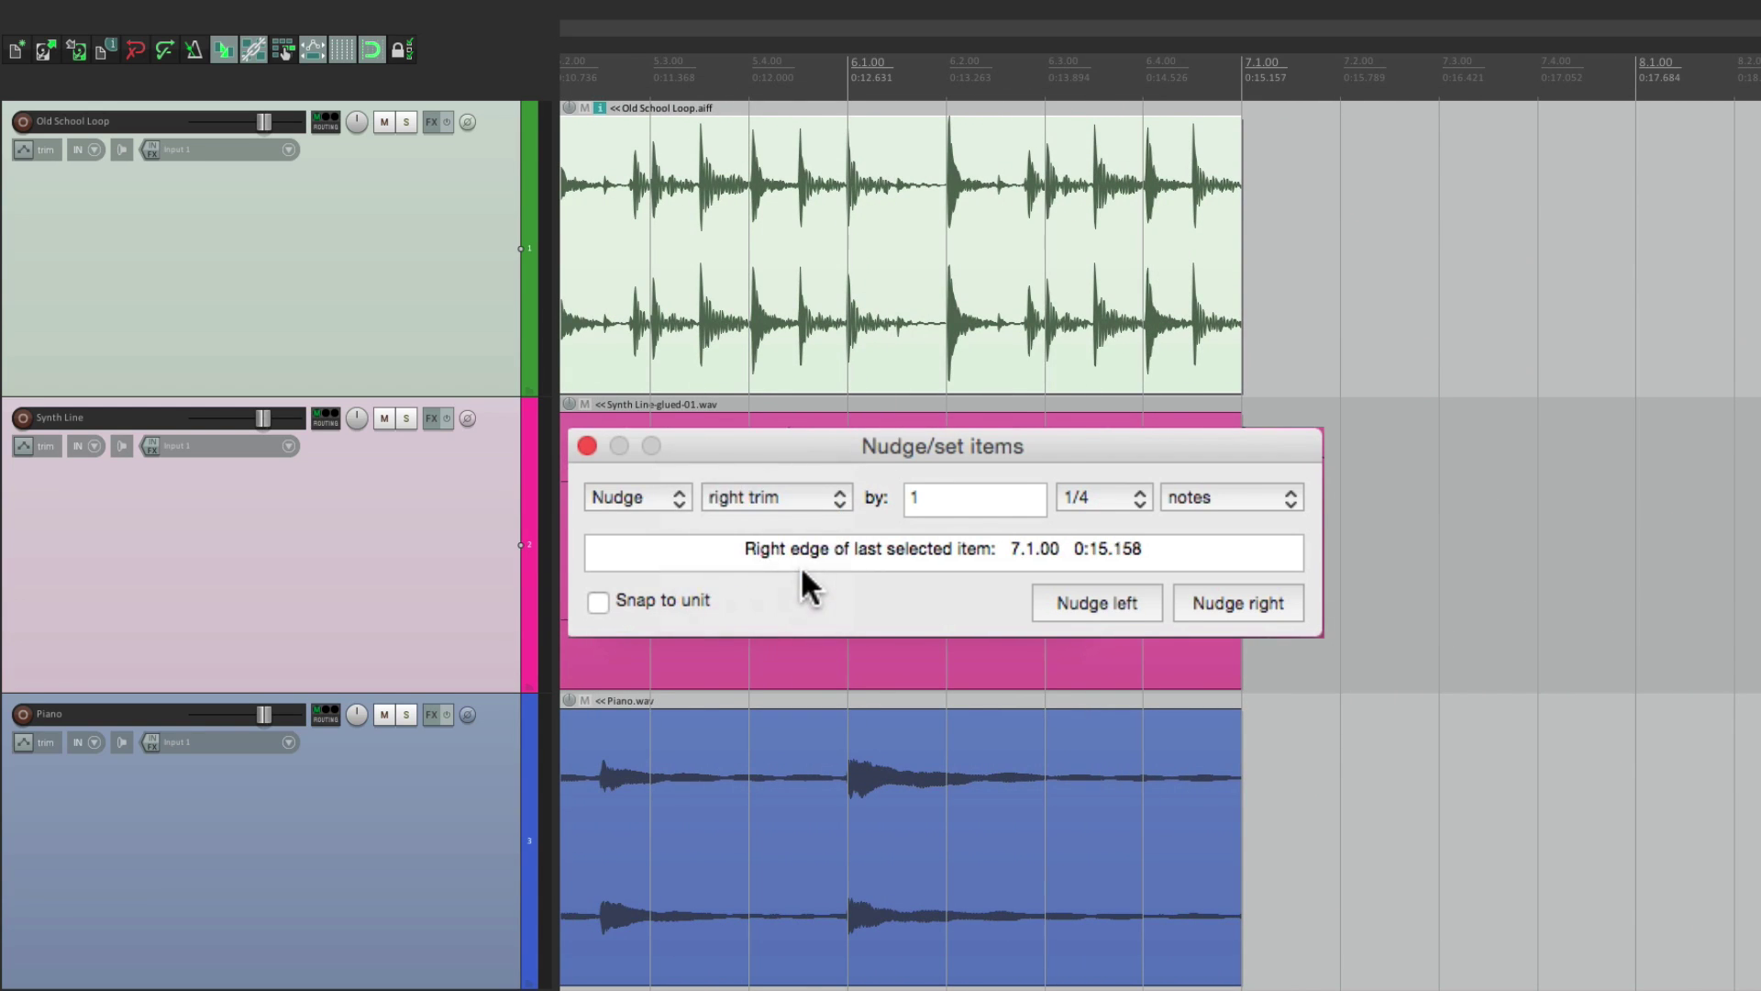
pyautogui.click(1236, 603)
pyautogui.click(1235, 603)
pyautogui.click(1236, 603)
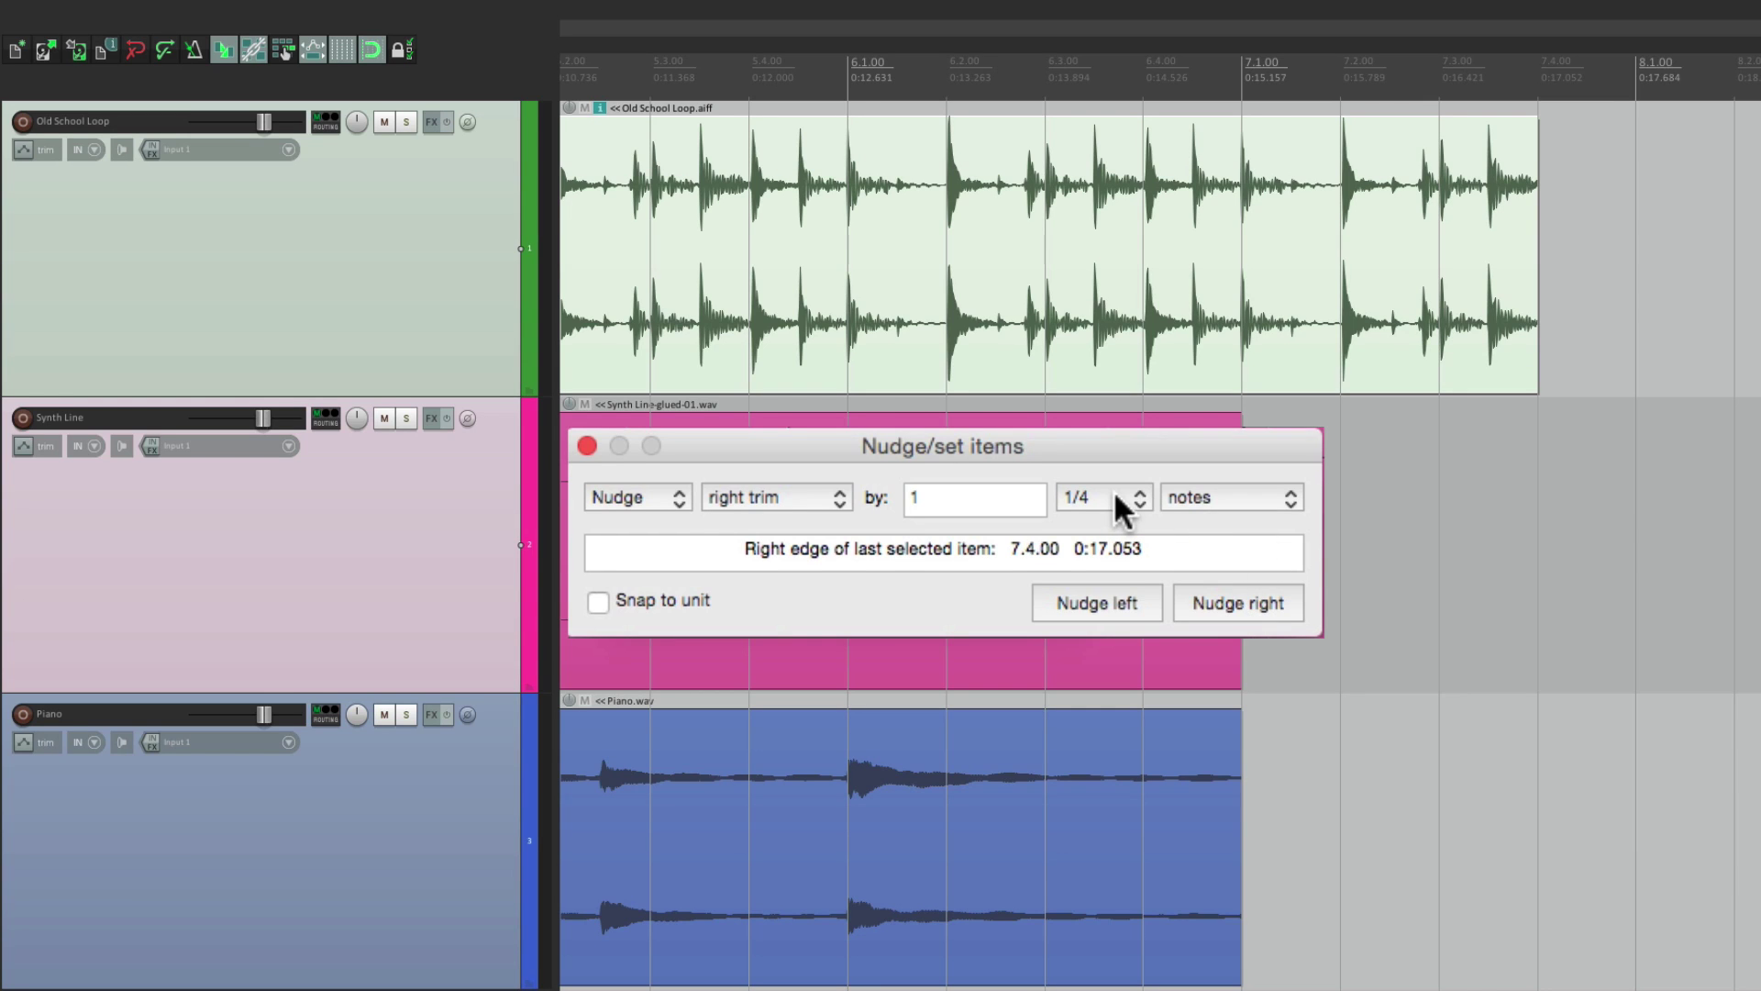
pyautogui.click(1113, 596)
pyautogui.click(1113, 597)
pyautogui.click(1113, 596)
pyautogui.click(1113, 596)
pyautogui.click(1227, 603)
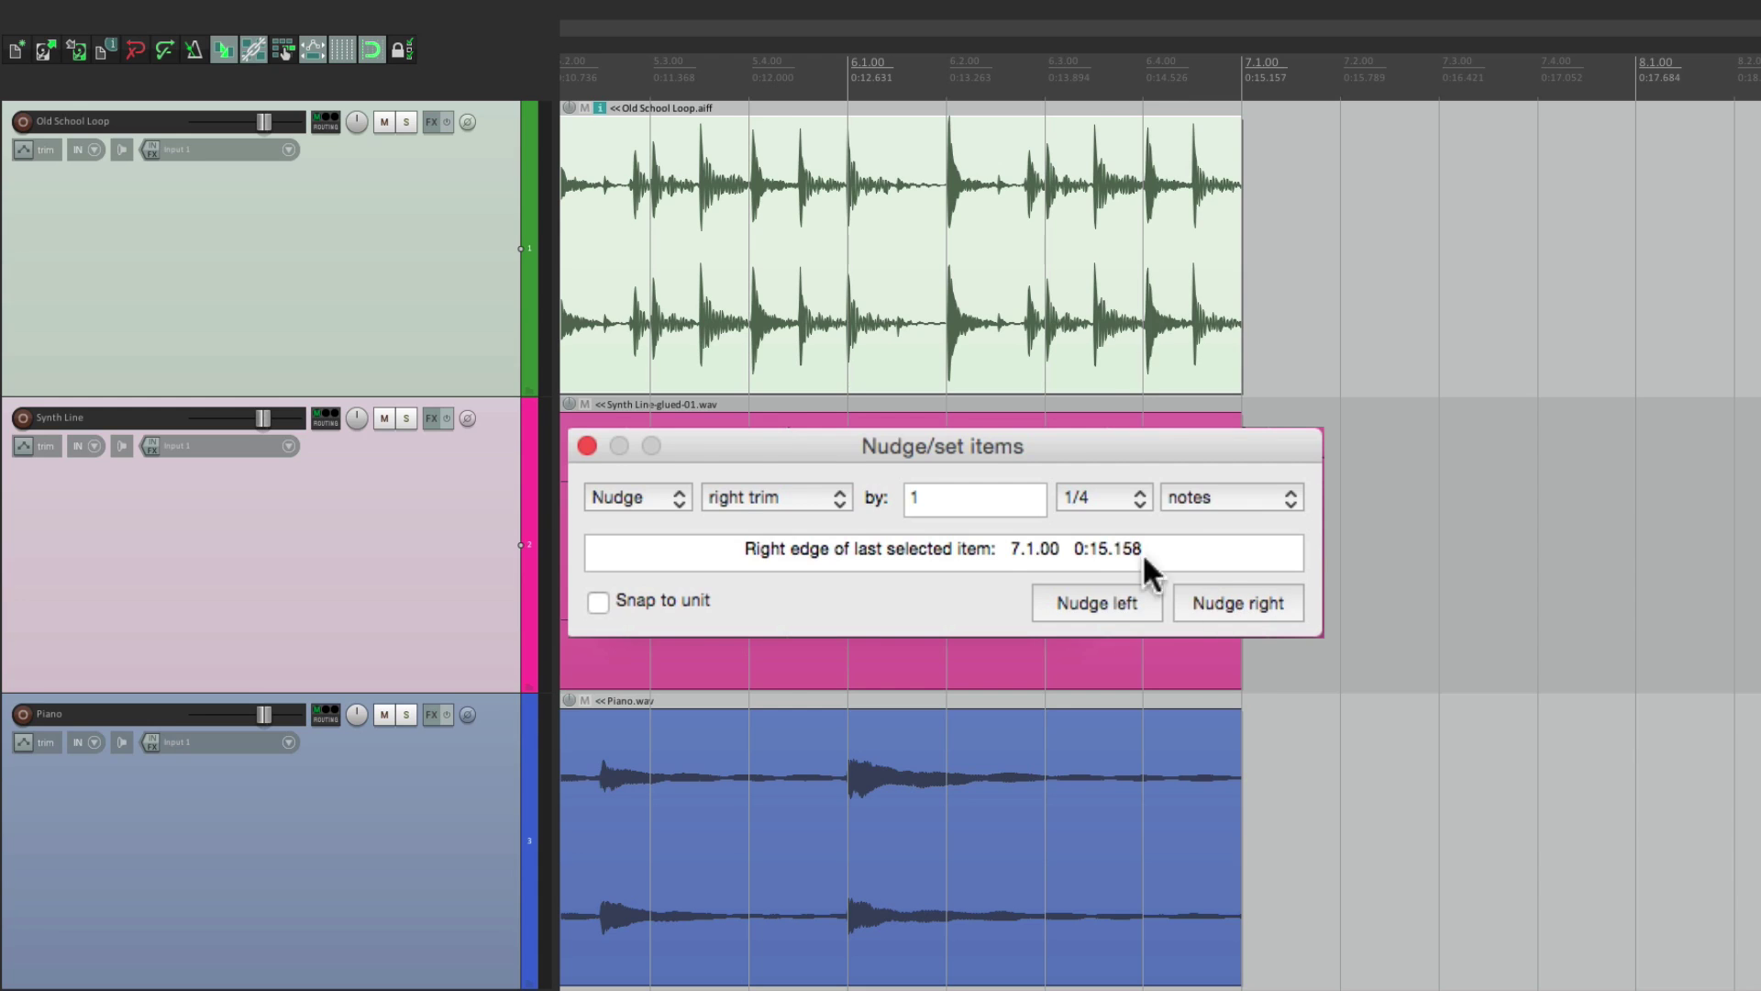
# - Switch to contents mode and shift the audio three quarter notes right, then back to -1.2.97
pyautogui.click(817, 495)
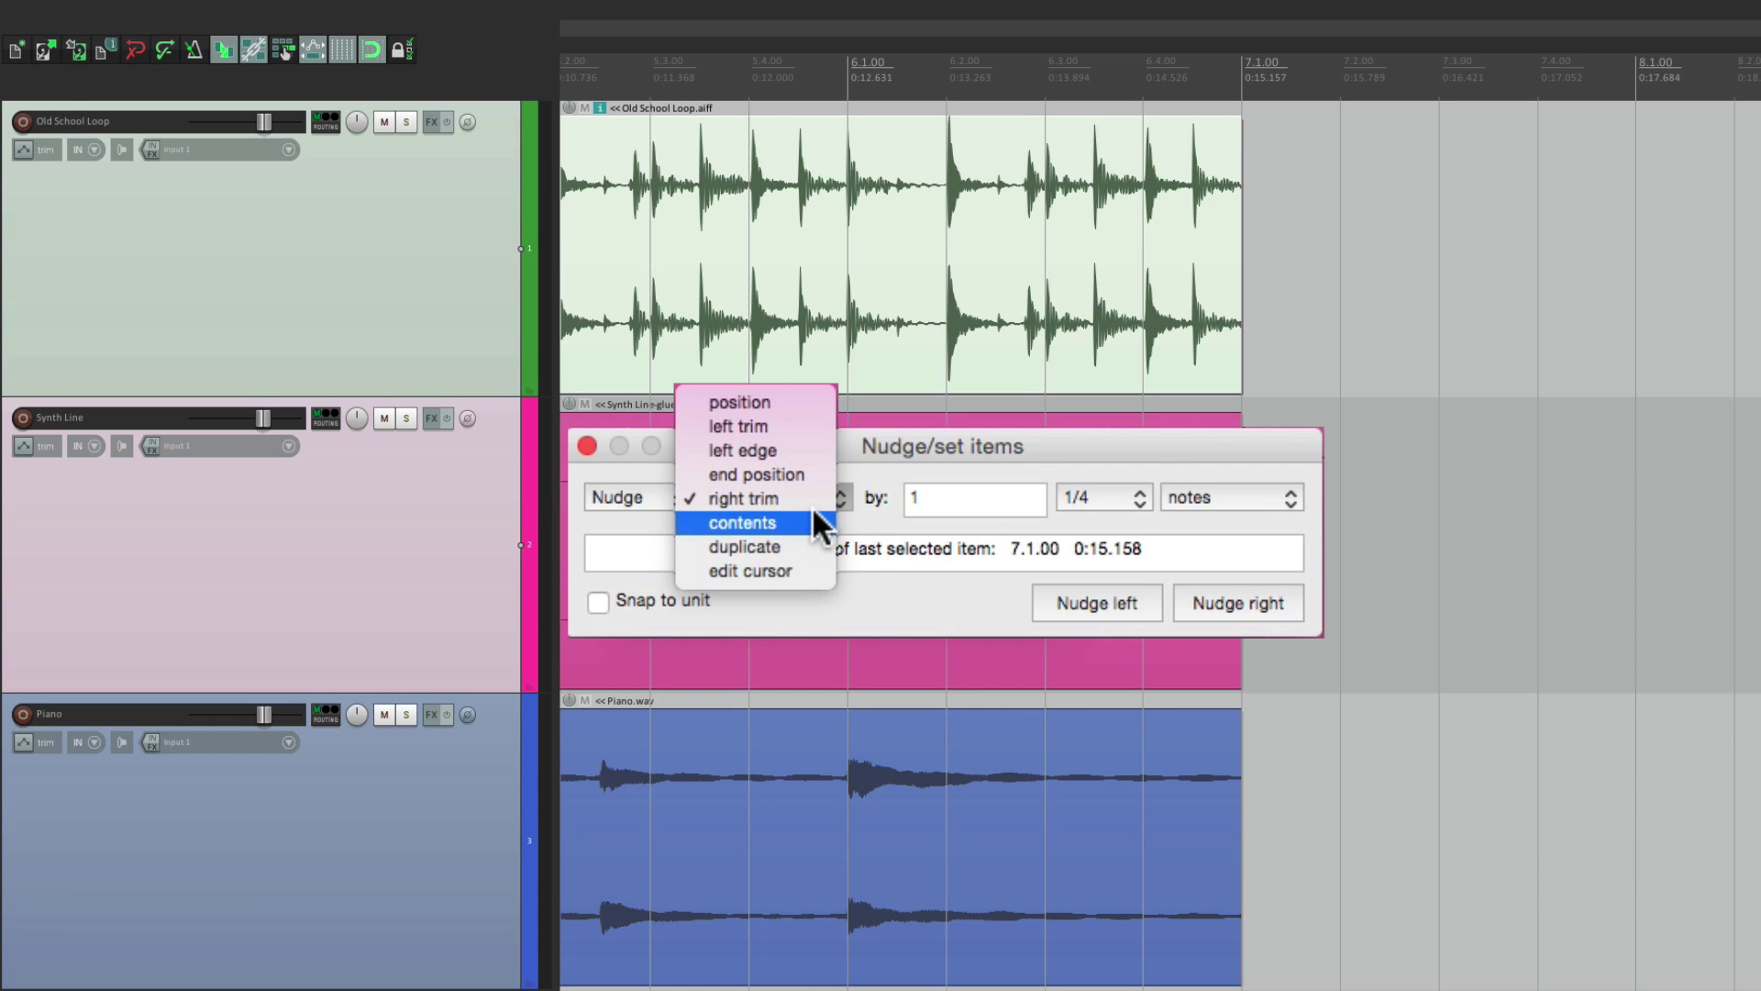
pyautogui.click(819, 524)
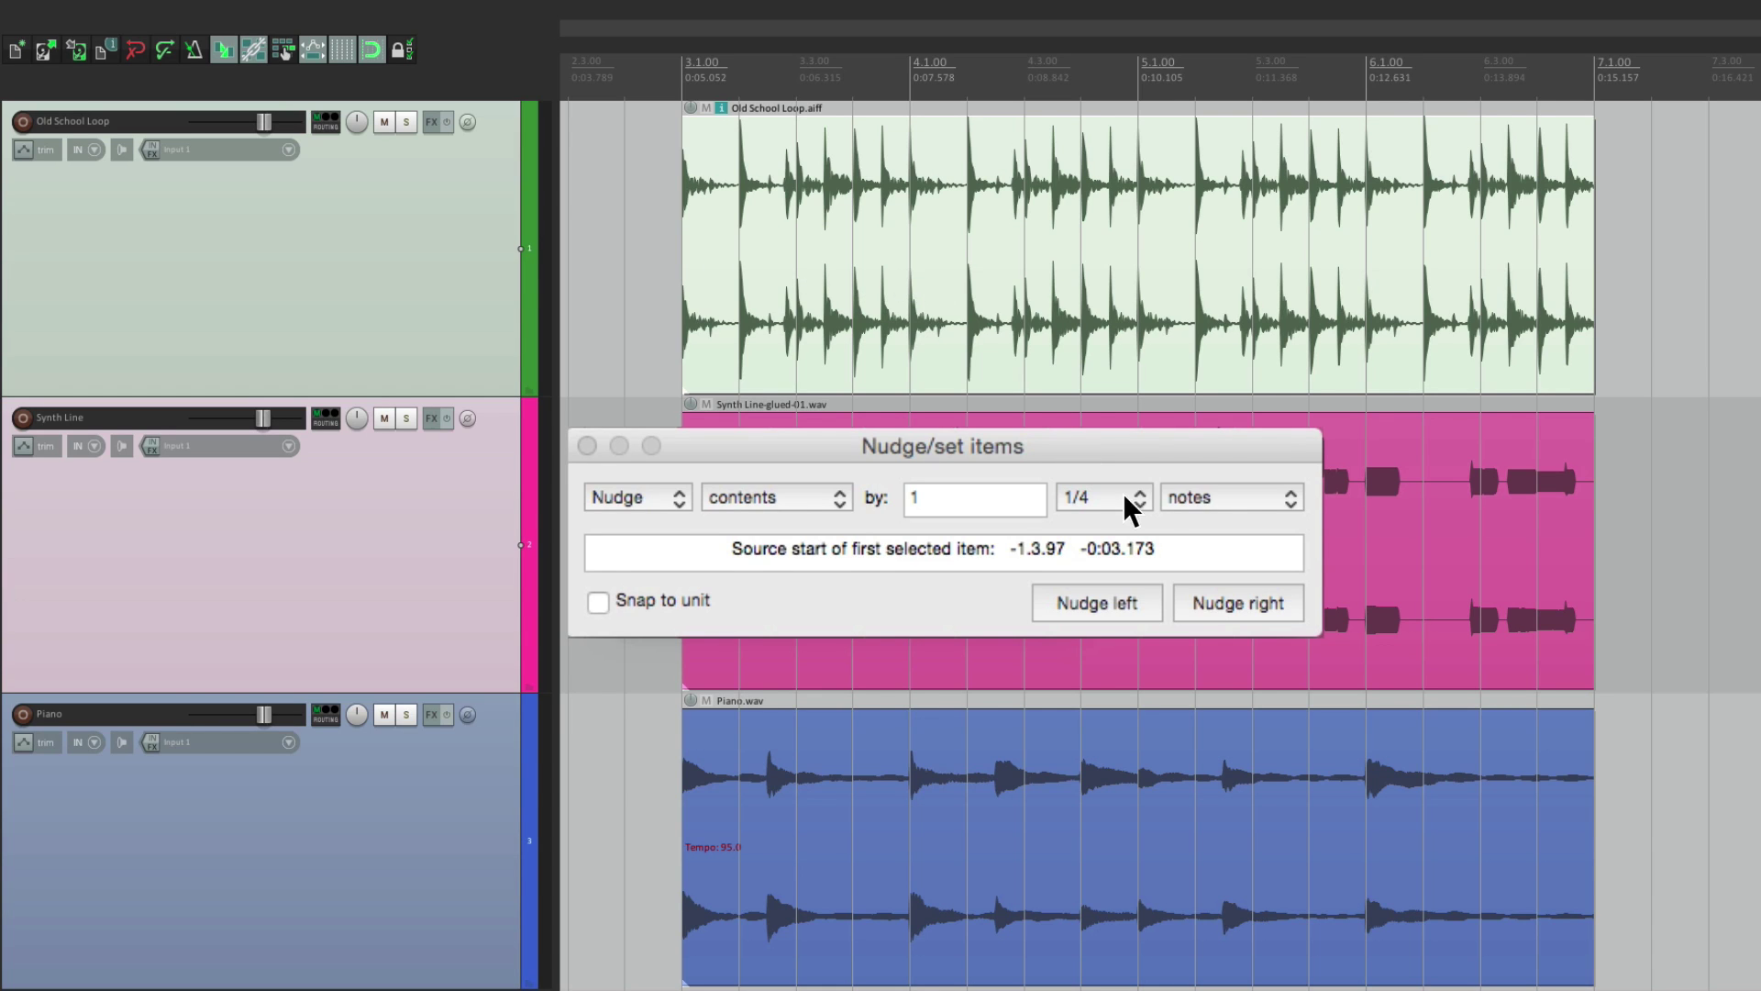
pyautogui.click(1240, 602)
pyautogui.click(1240, 603)
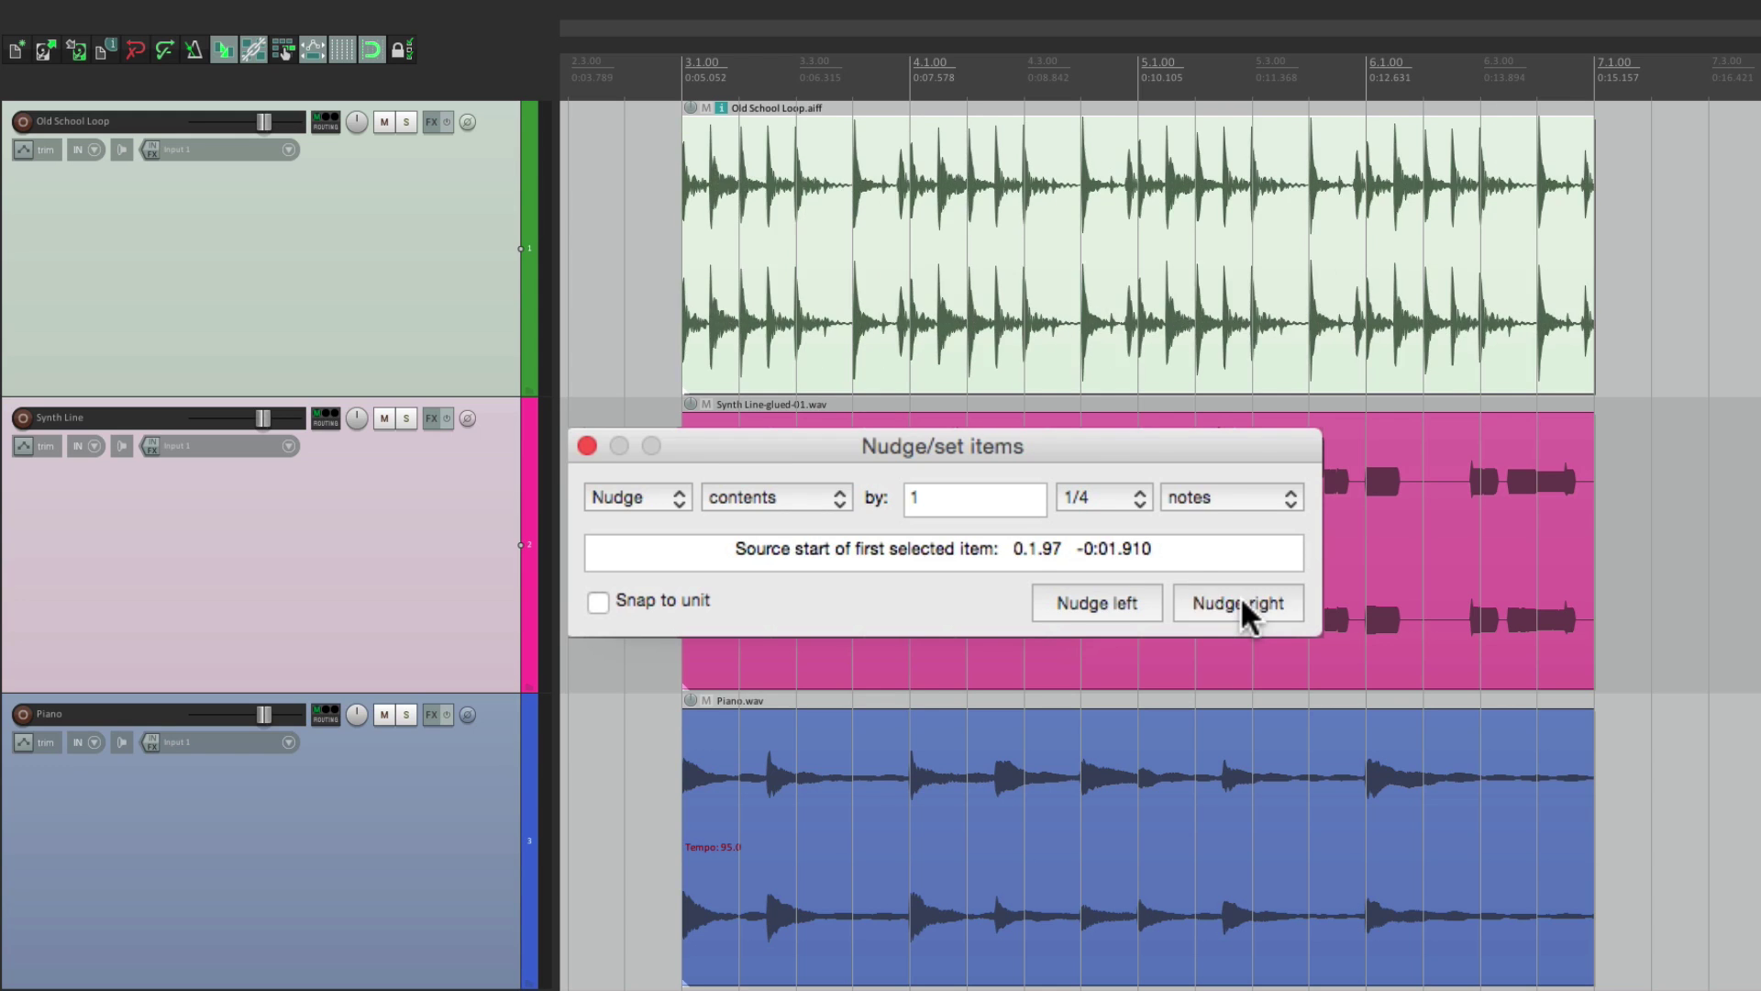
pyautogui.click(1240, 603)
pyautogui.click(1109, 600)
pyautogui.click(1110, 601)
pyautogui.click(1110, 601)
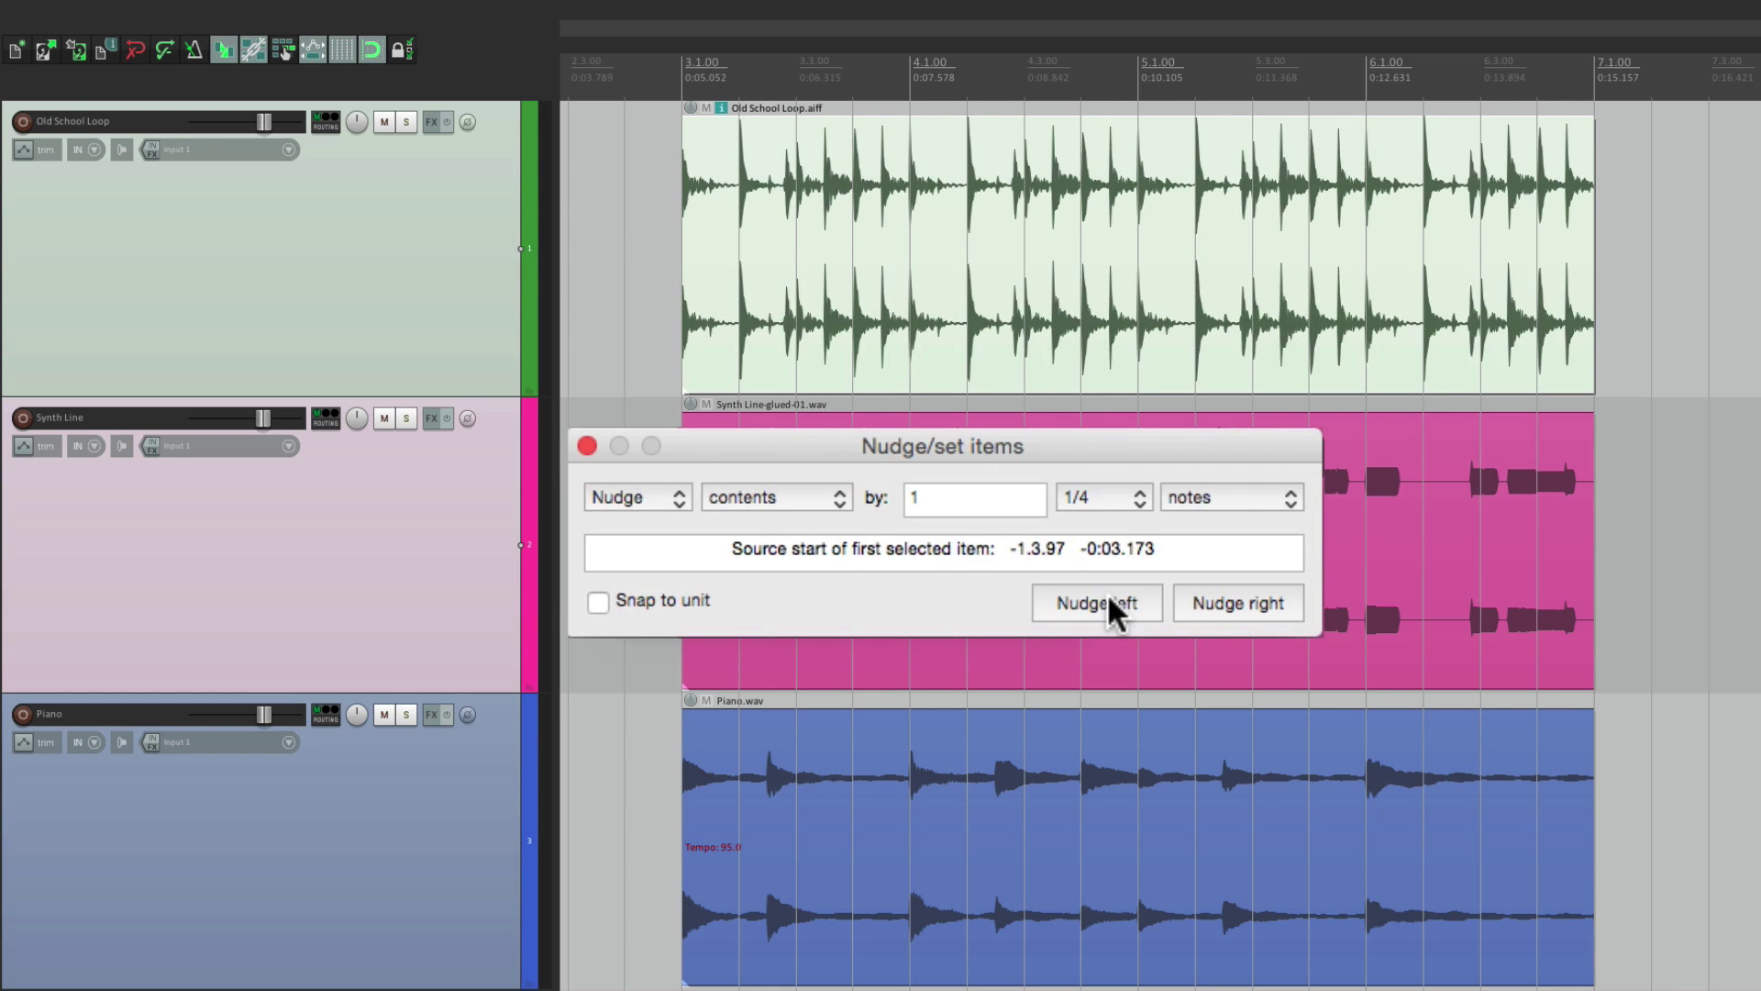
pyautogui.click(1110, 601)
# - Change the step to 1/8 note and shift the contents two eighths right, one left
pyautogui.click(1120, 487)
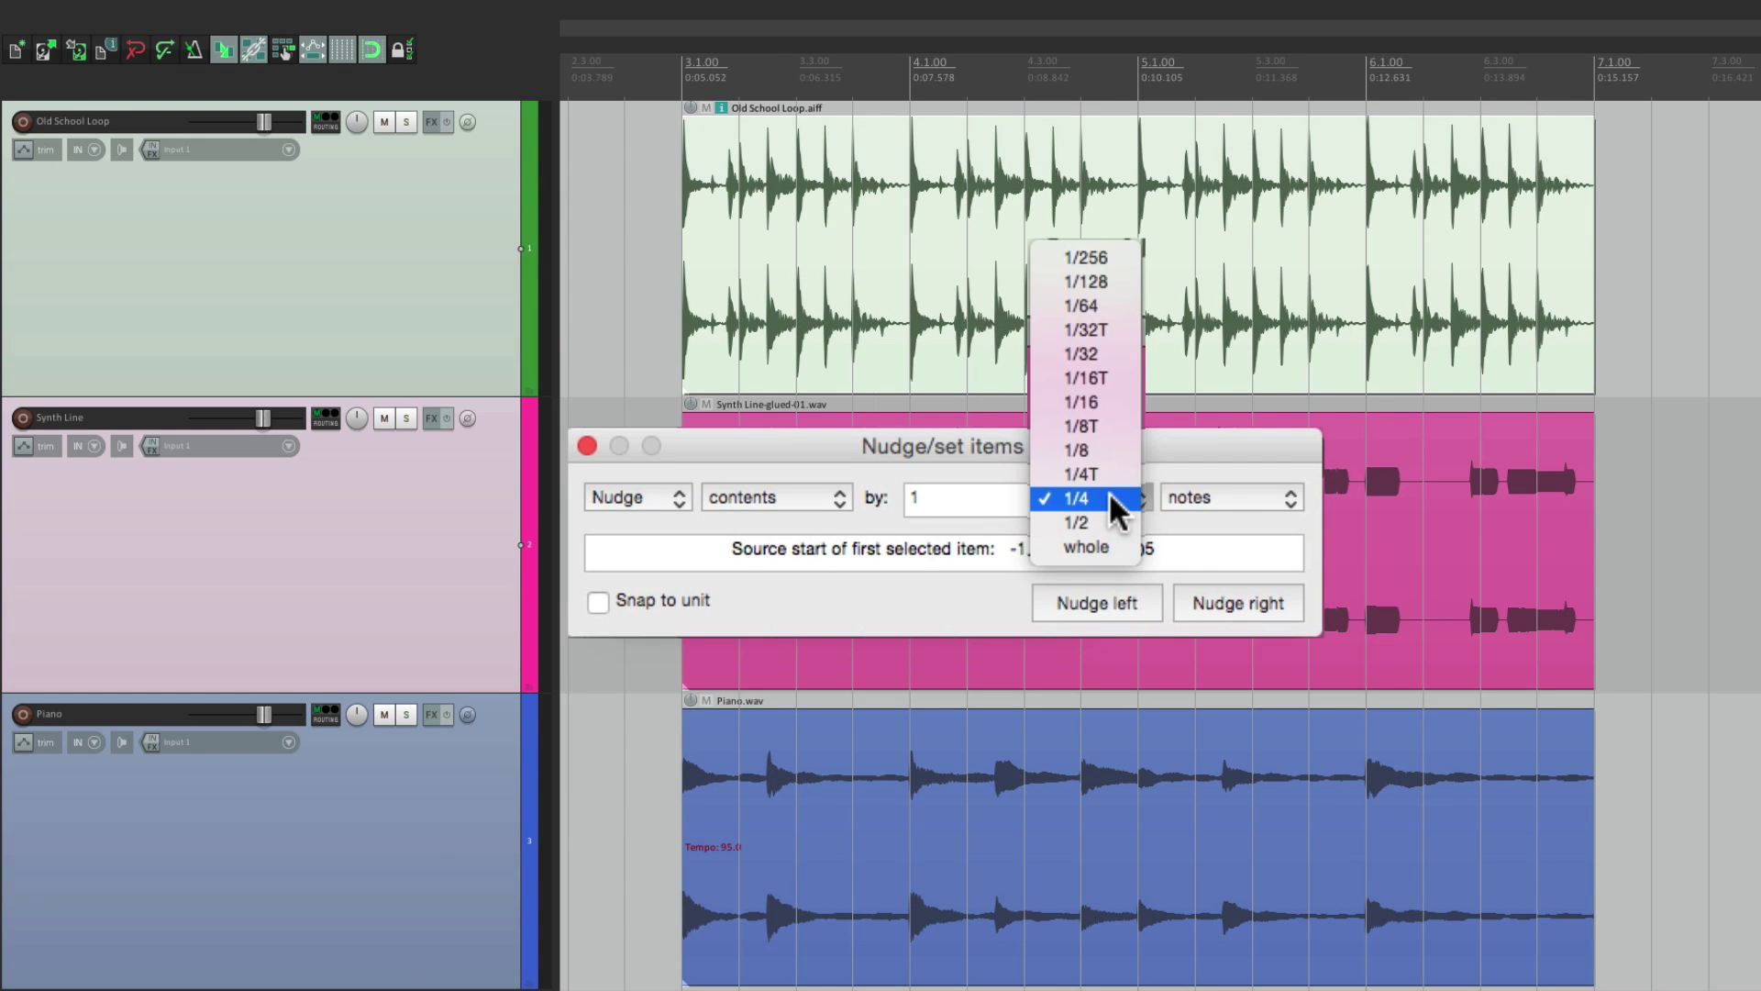
pyautogui.click(1109, 455)
pyautogui.click(1223, 601)
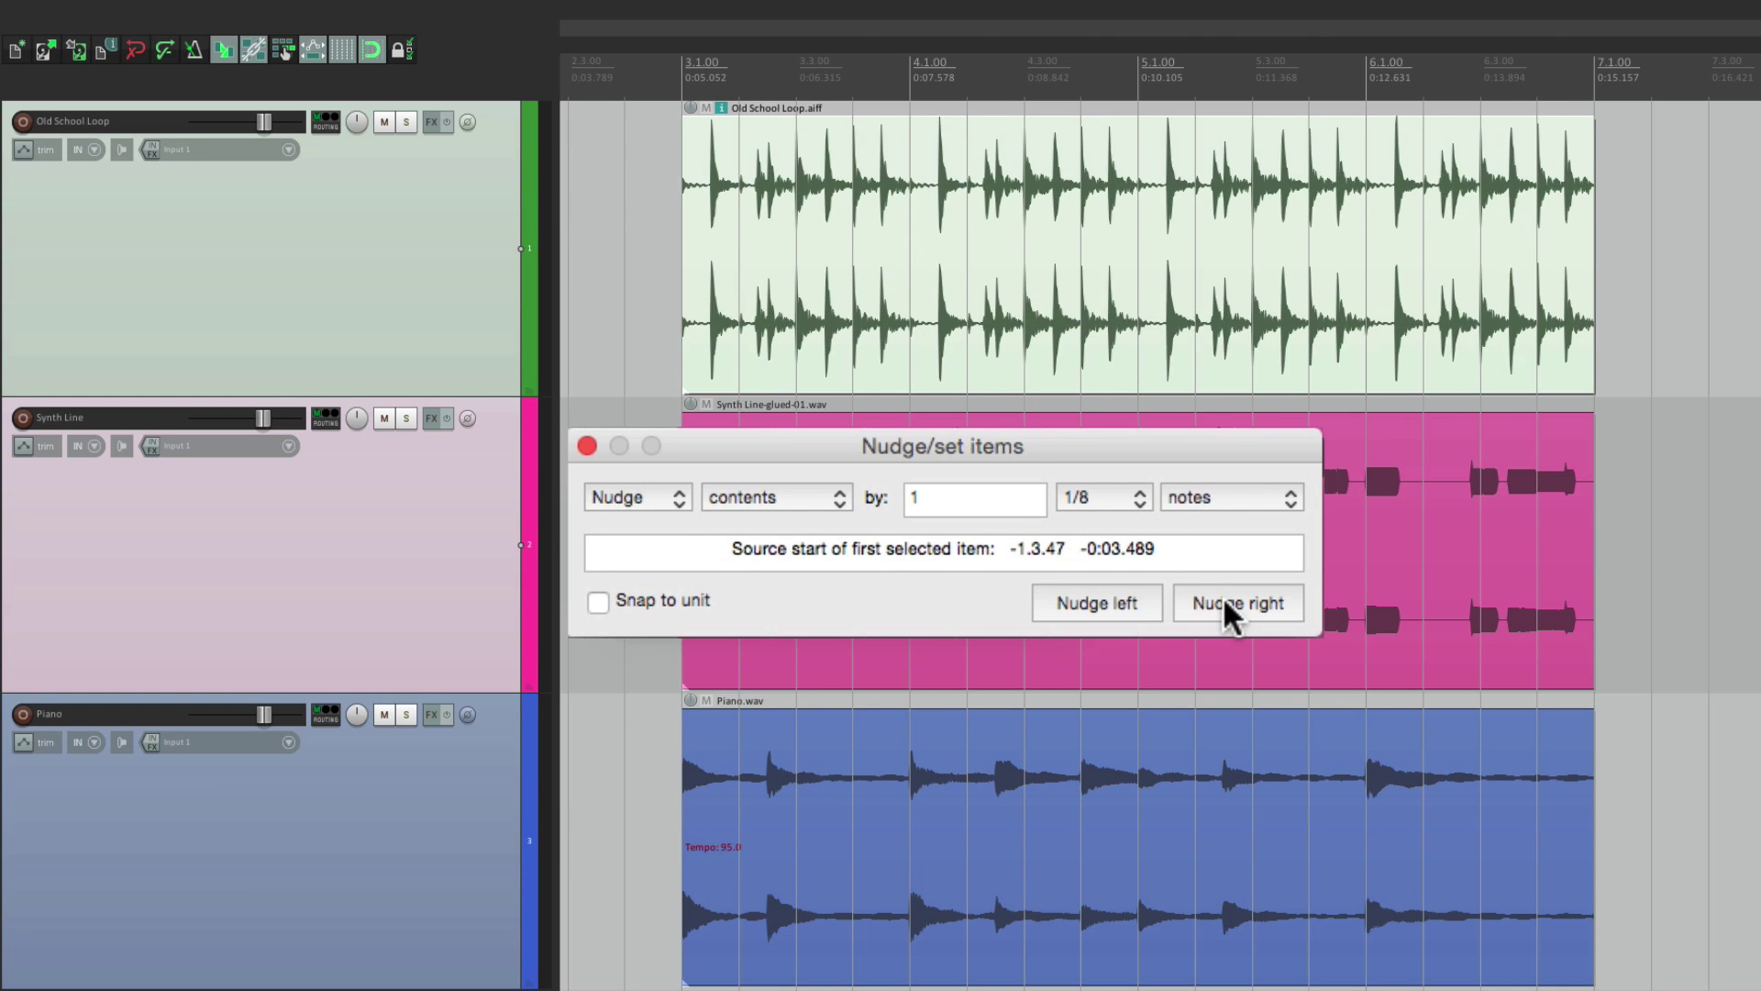
pyautogui.click(1224, 601)
pyautogui.click(1082, 601)
pyautogui.click(1082, 601)
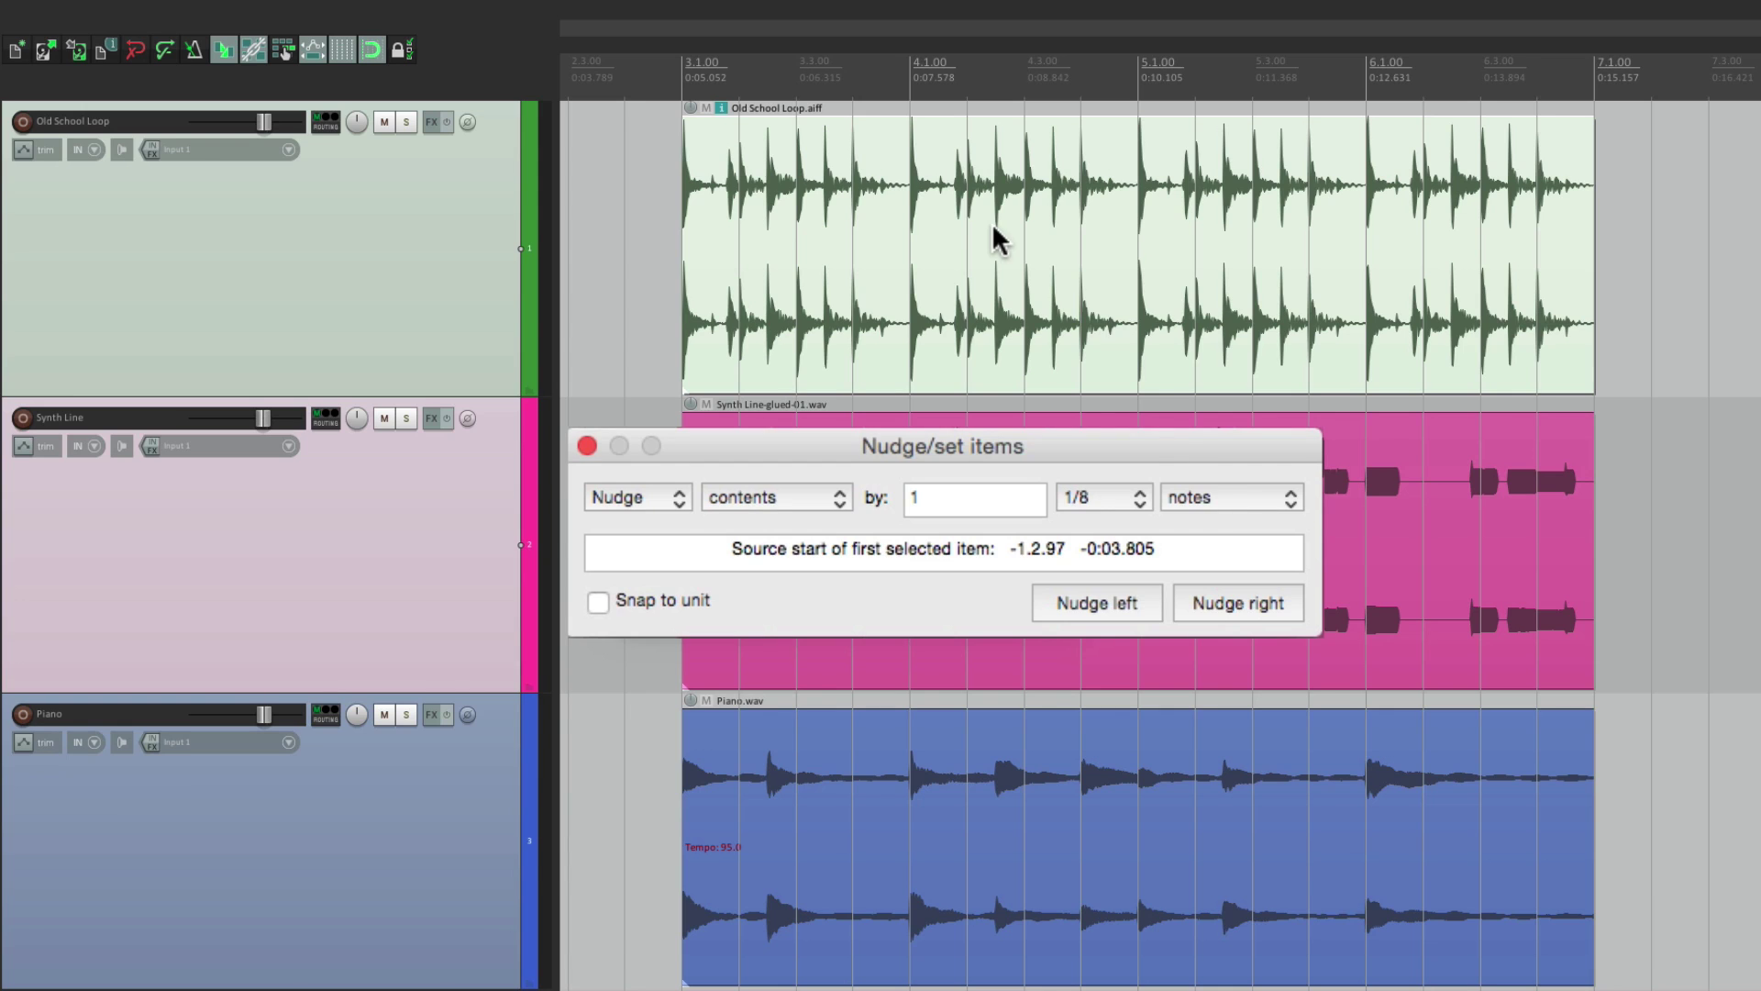
# - Set the content nudge unit to milliseconds
pyautogui.click(1218, 497)
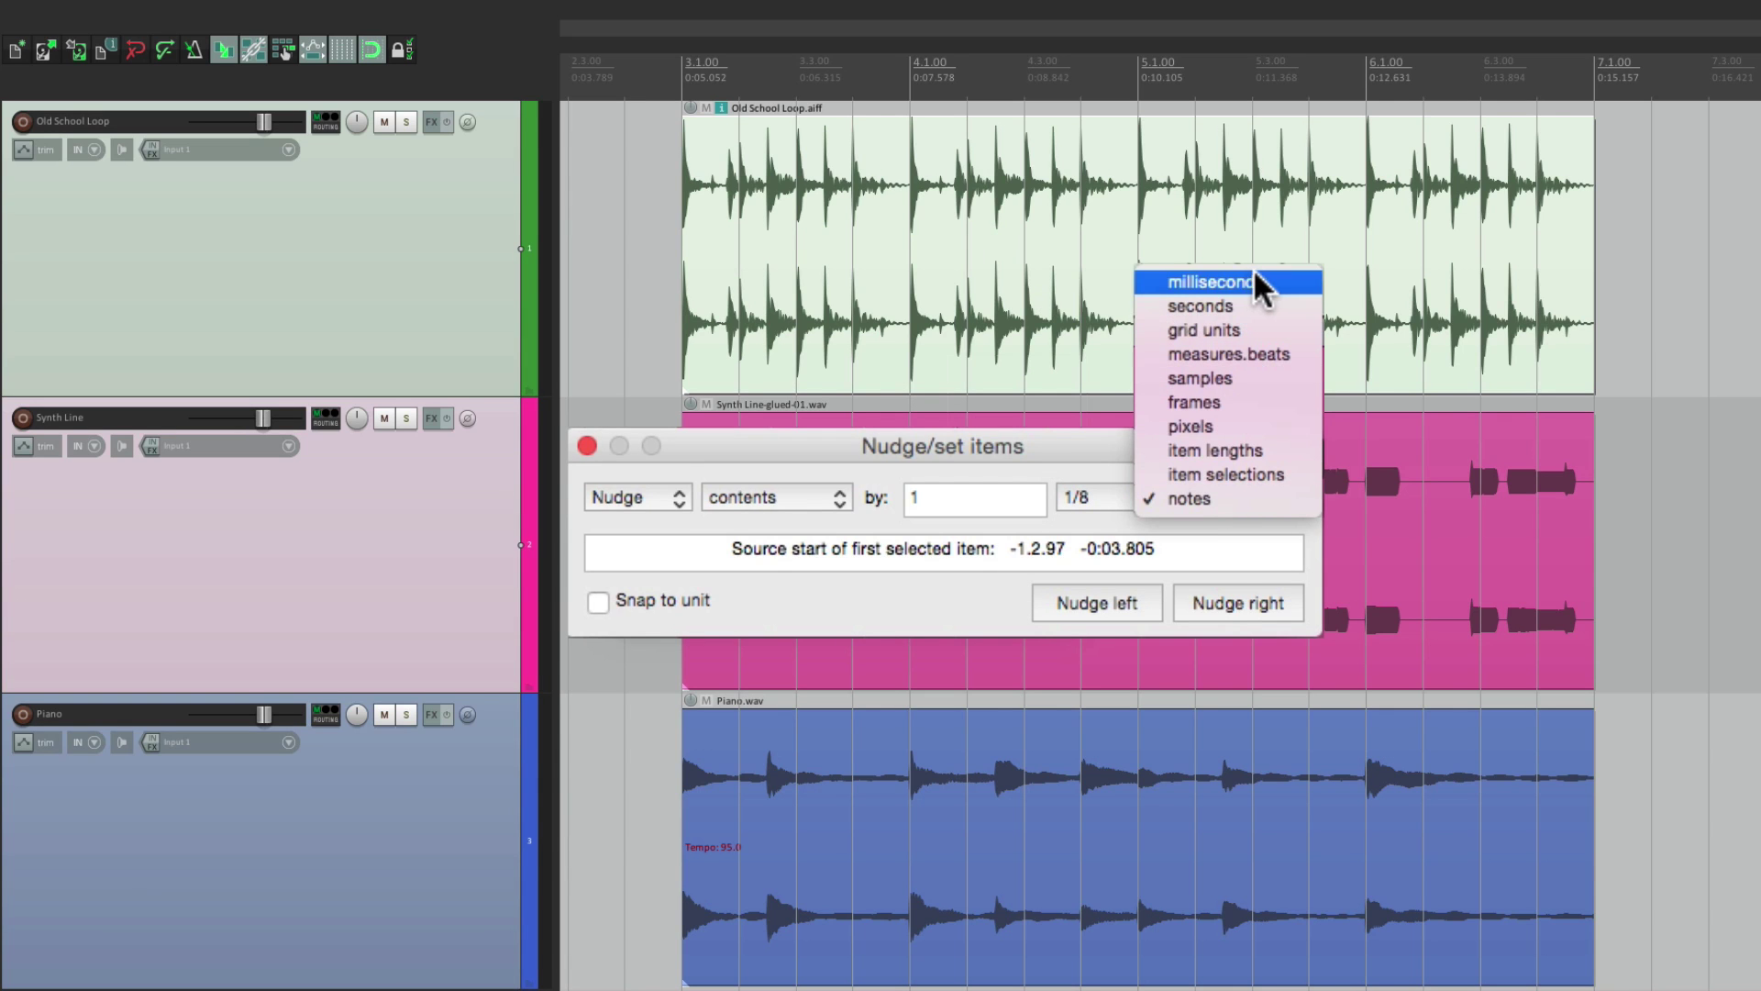
pyautogui.click(1253, 275)
pyautogui.click(1199, 494)
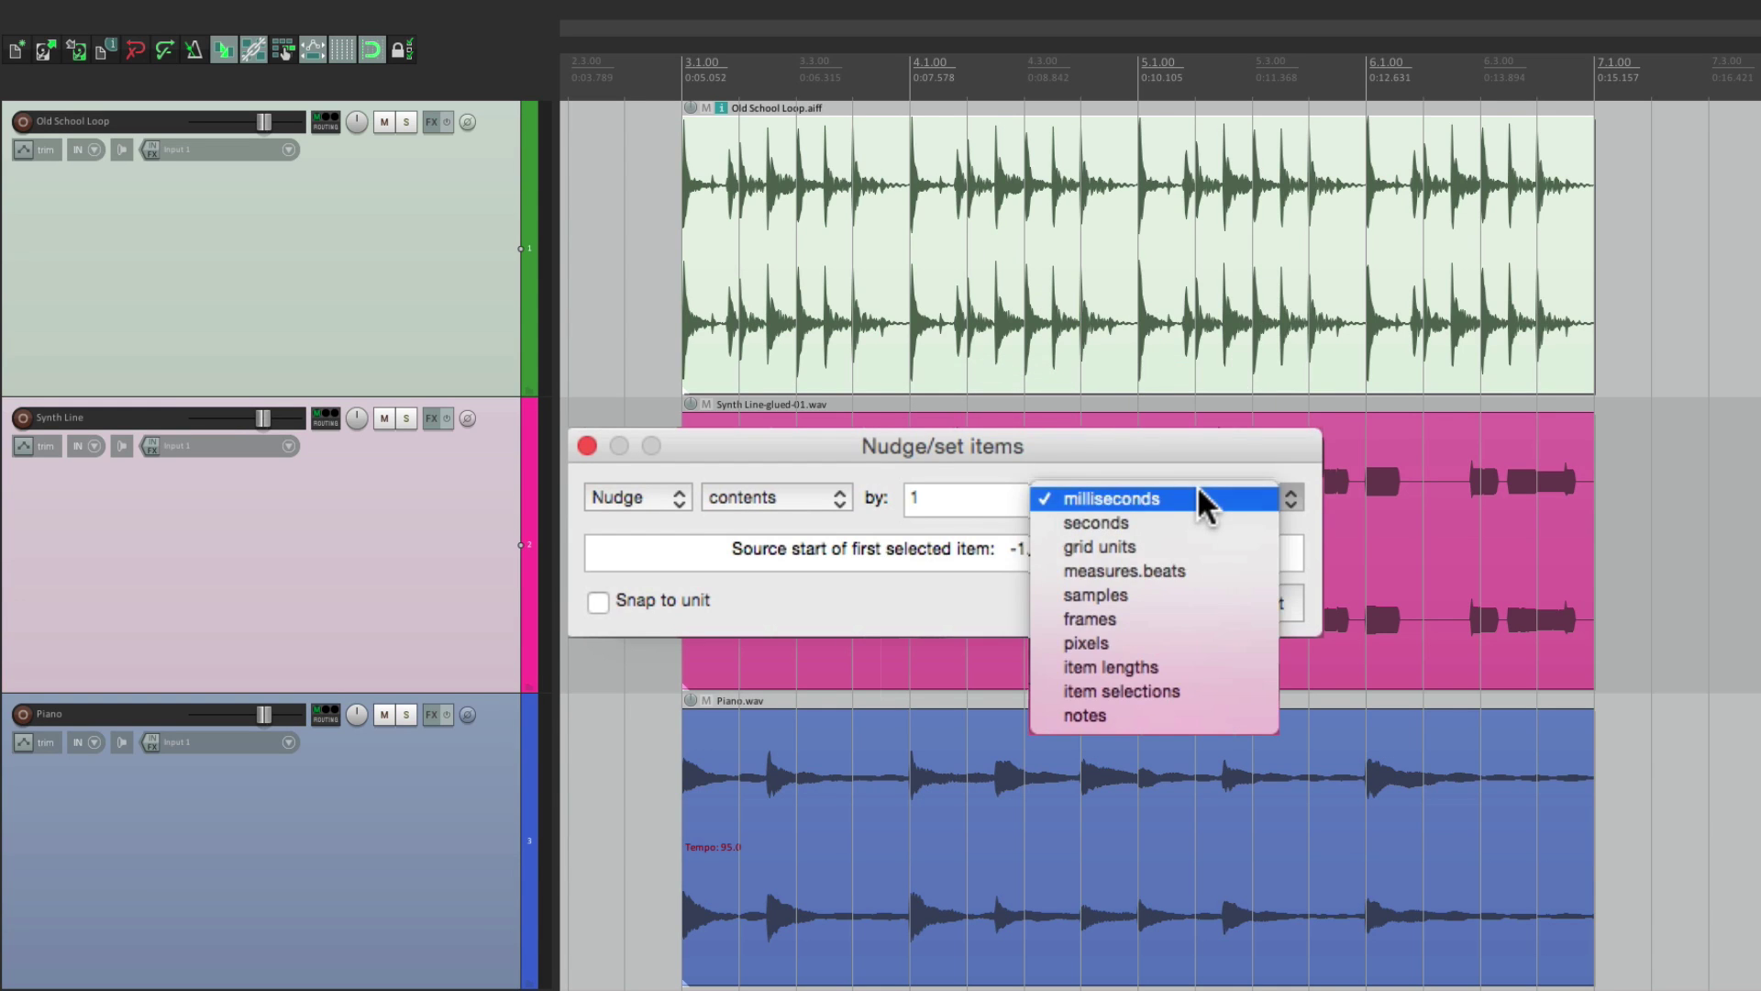
pyautogui.click(1197, 596)
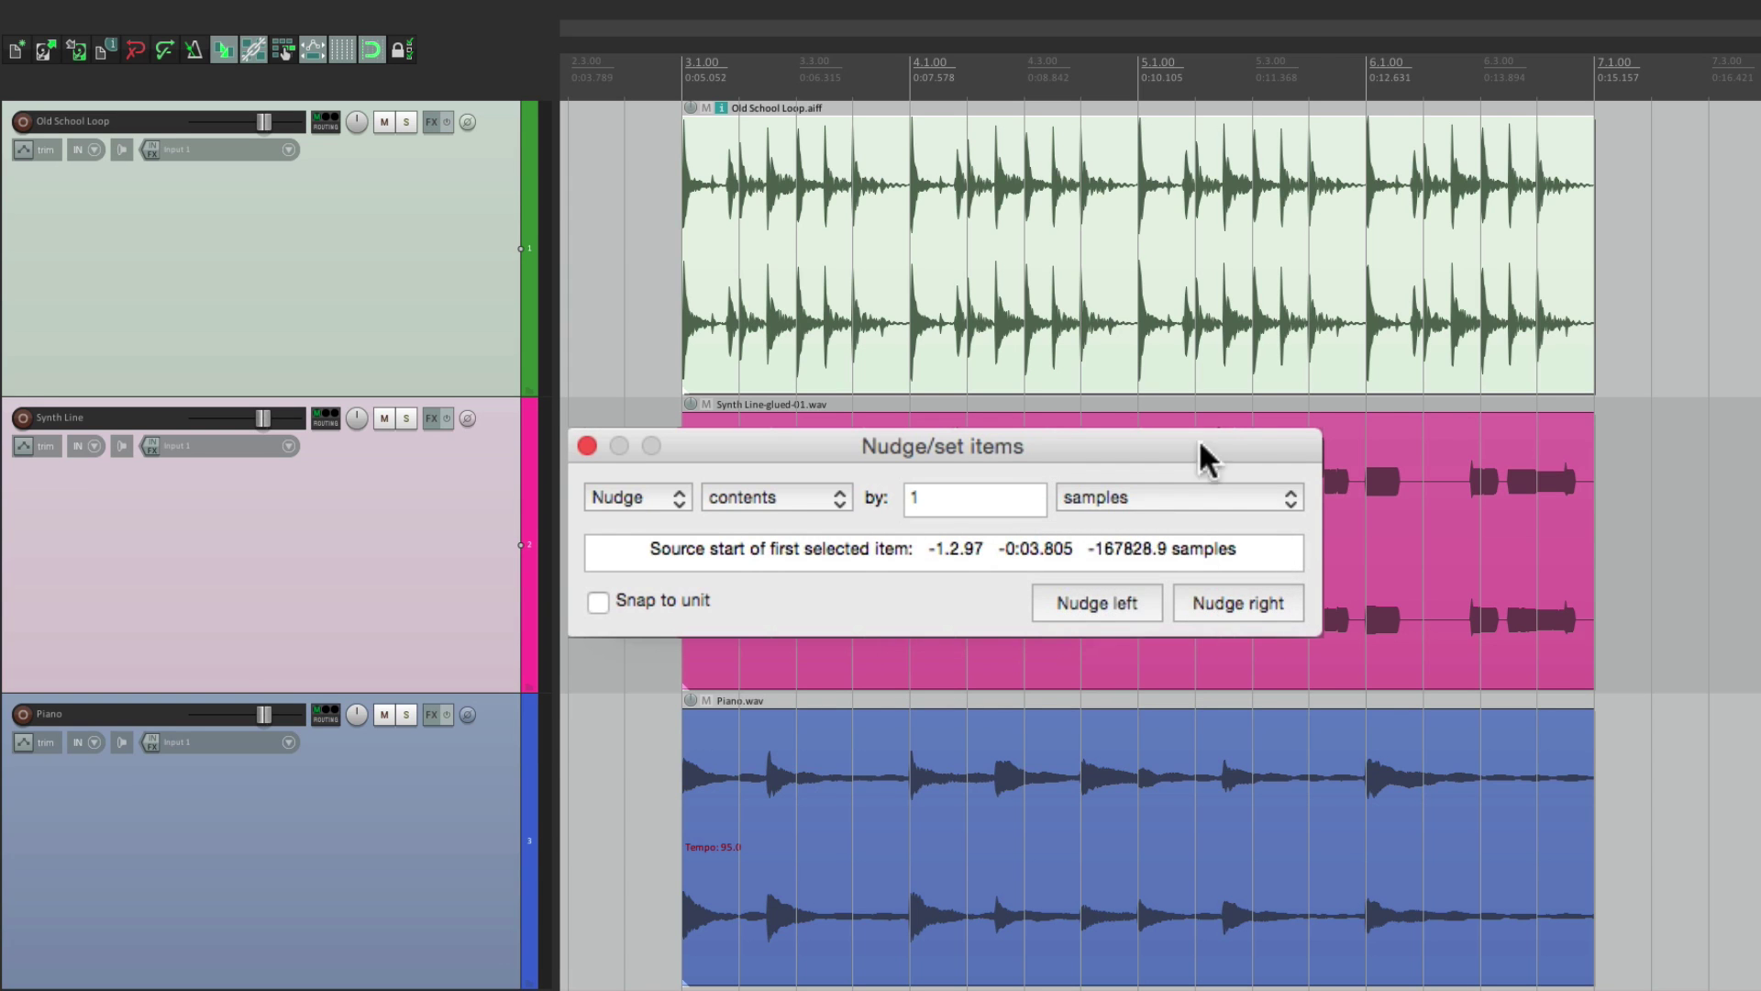
pyautogui.scroll(10, 669, 256)
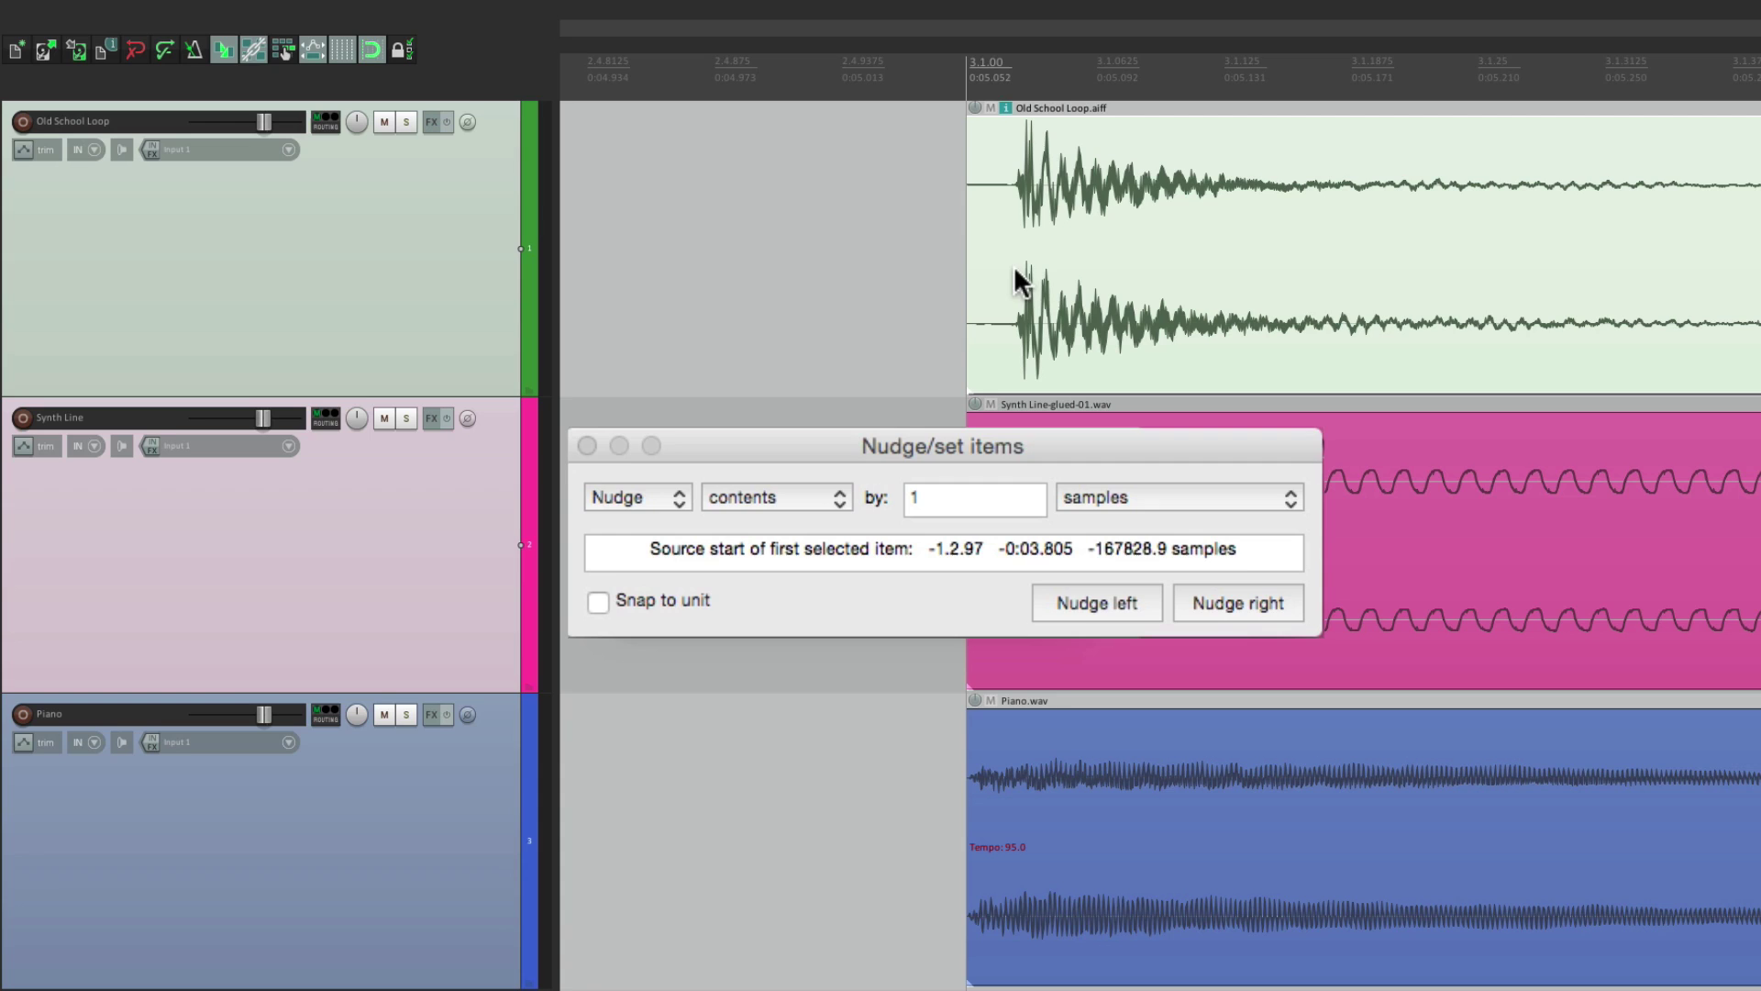
pyautogui.click(1137, 496)
pyautogui.click(1158, 402)
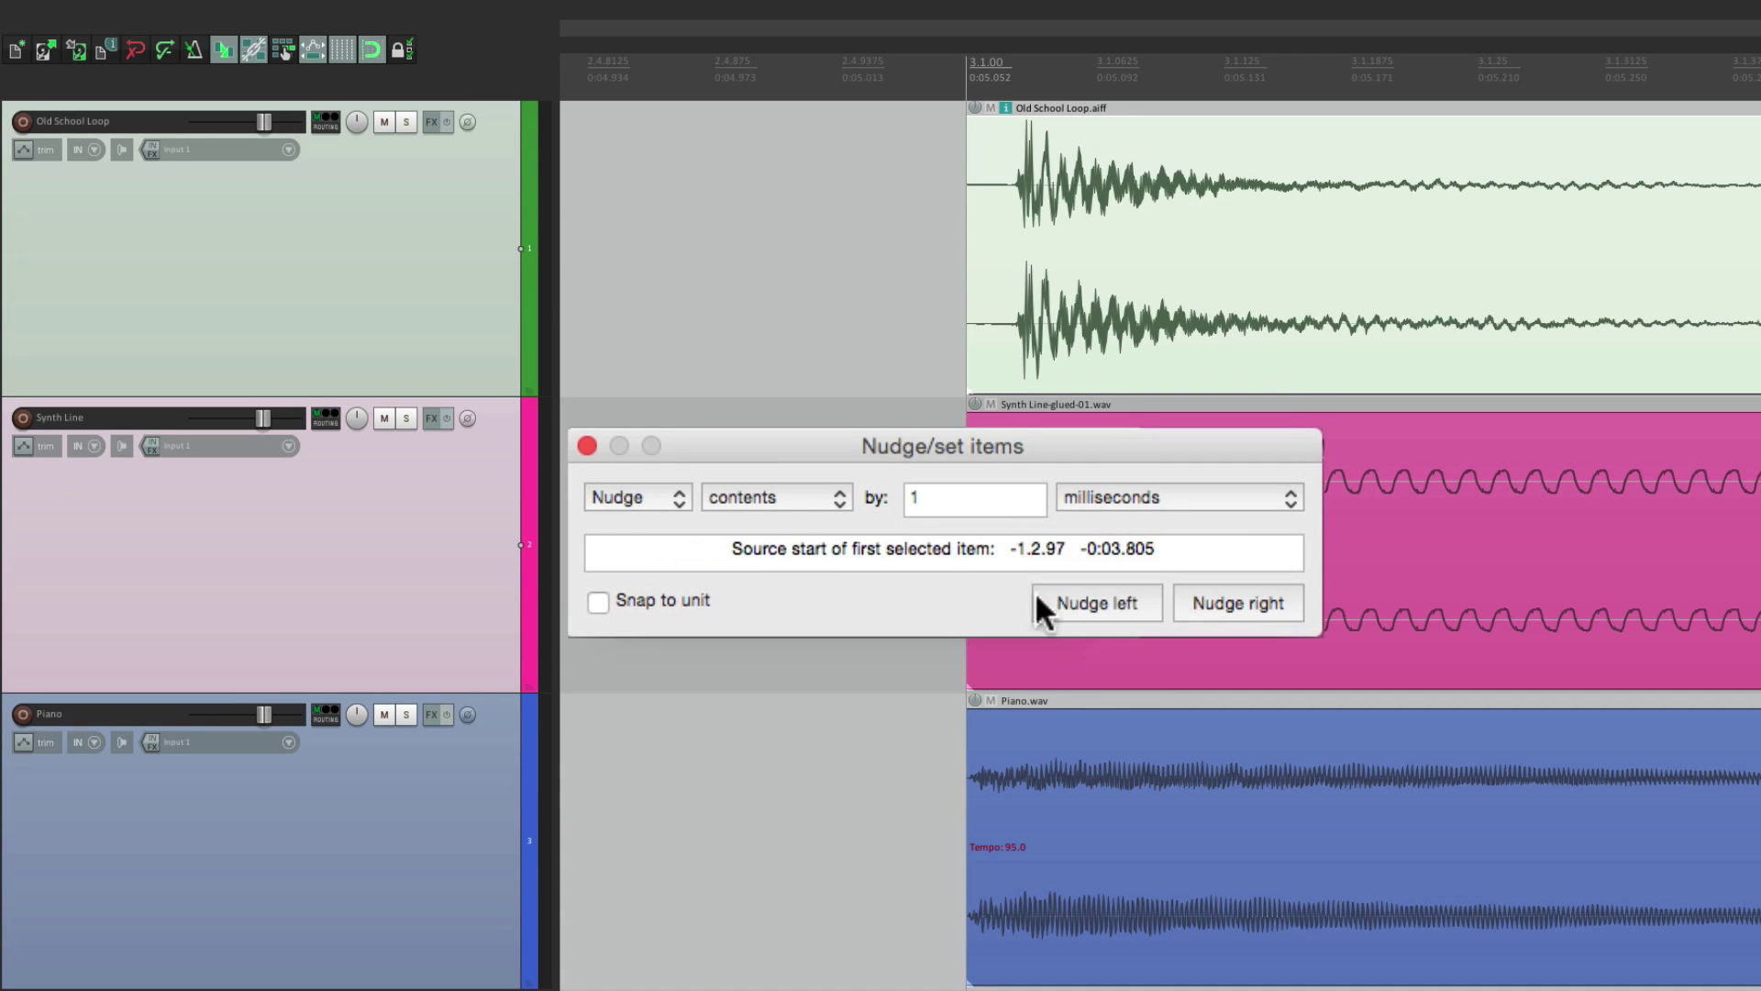
# - Set the amount to 10 ms and shift the contents left twice, then right once
pyautogui.doubleClick(990, 502)
pyautogui.write('10')
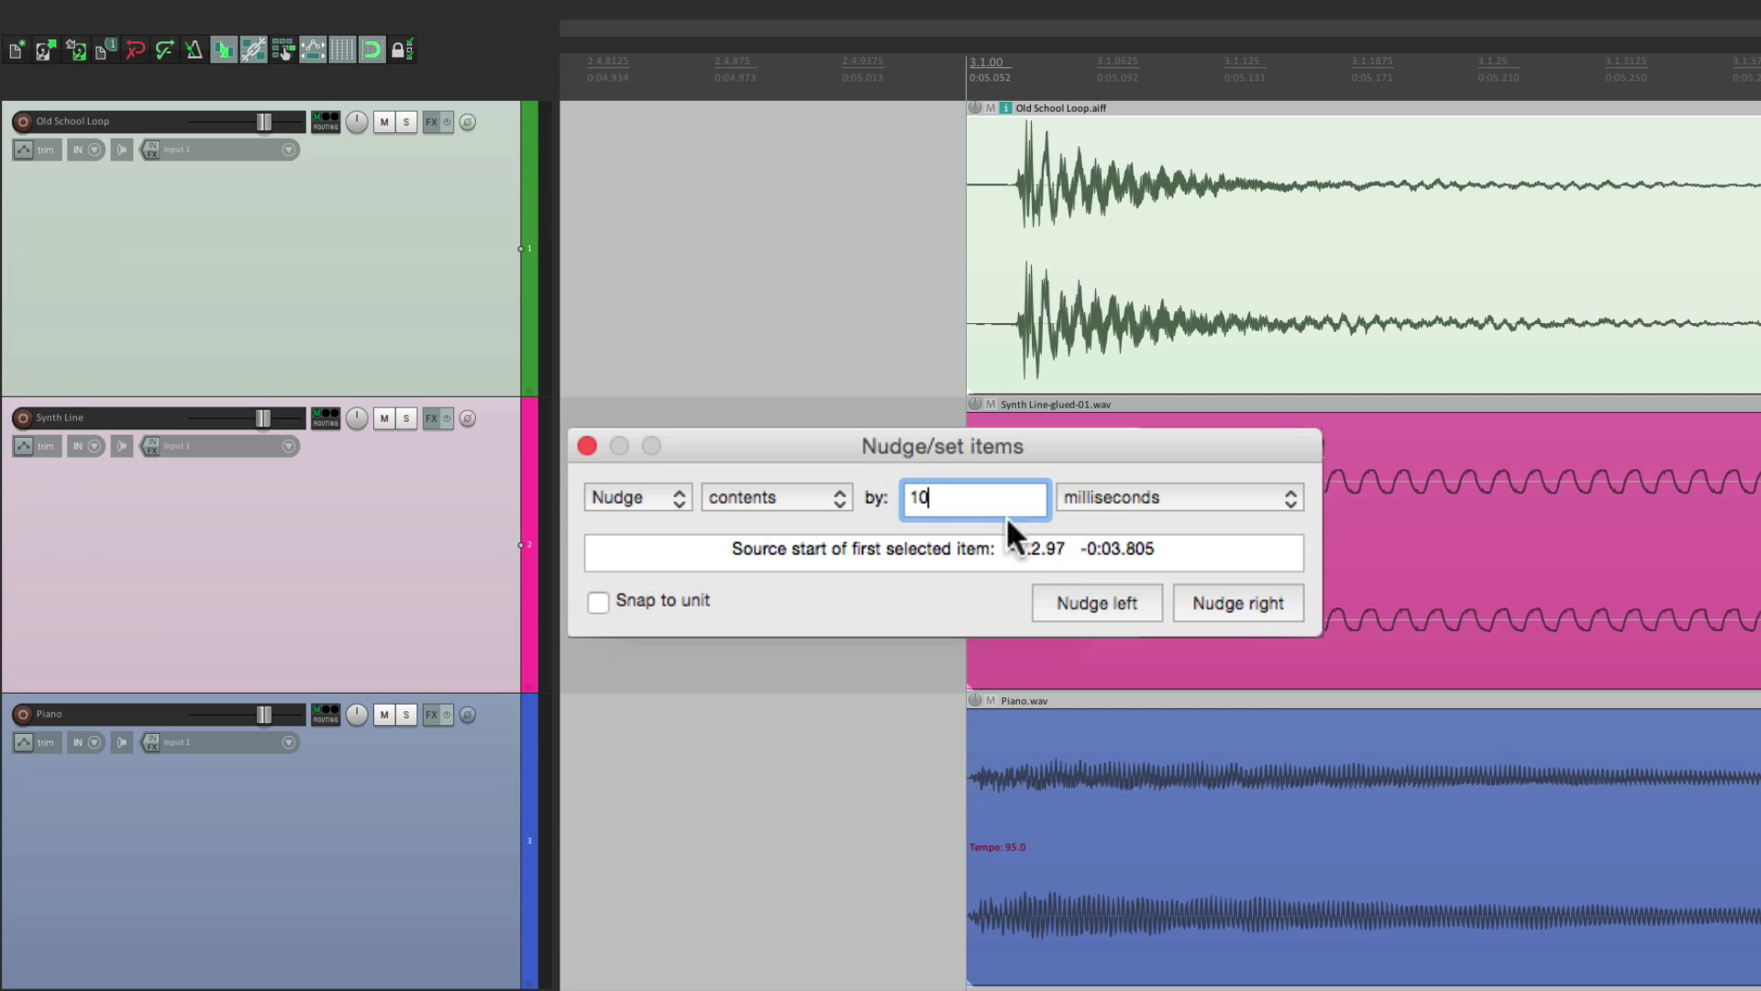
pyautogui.click(1089, 604)
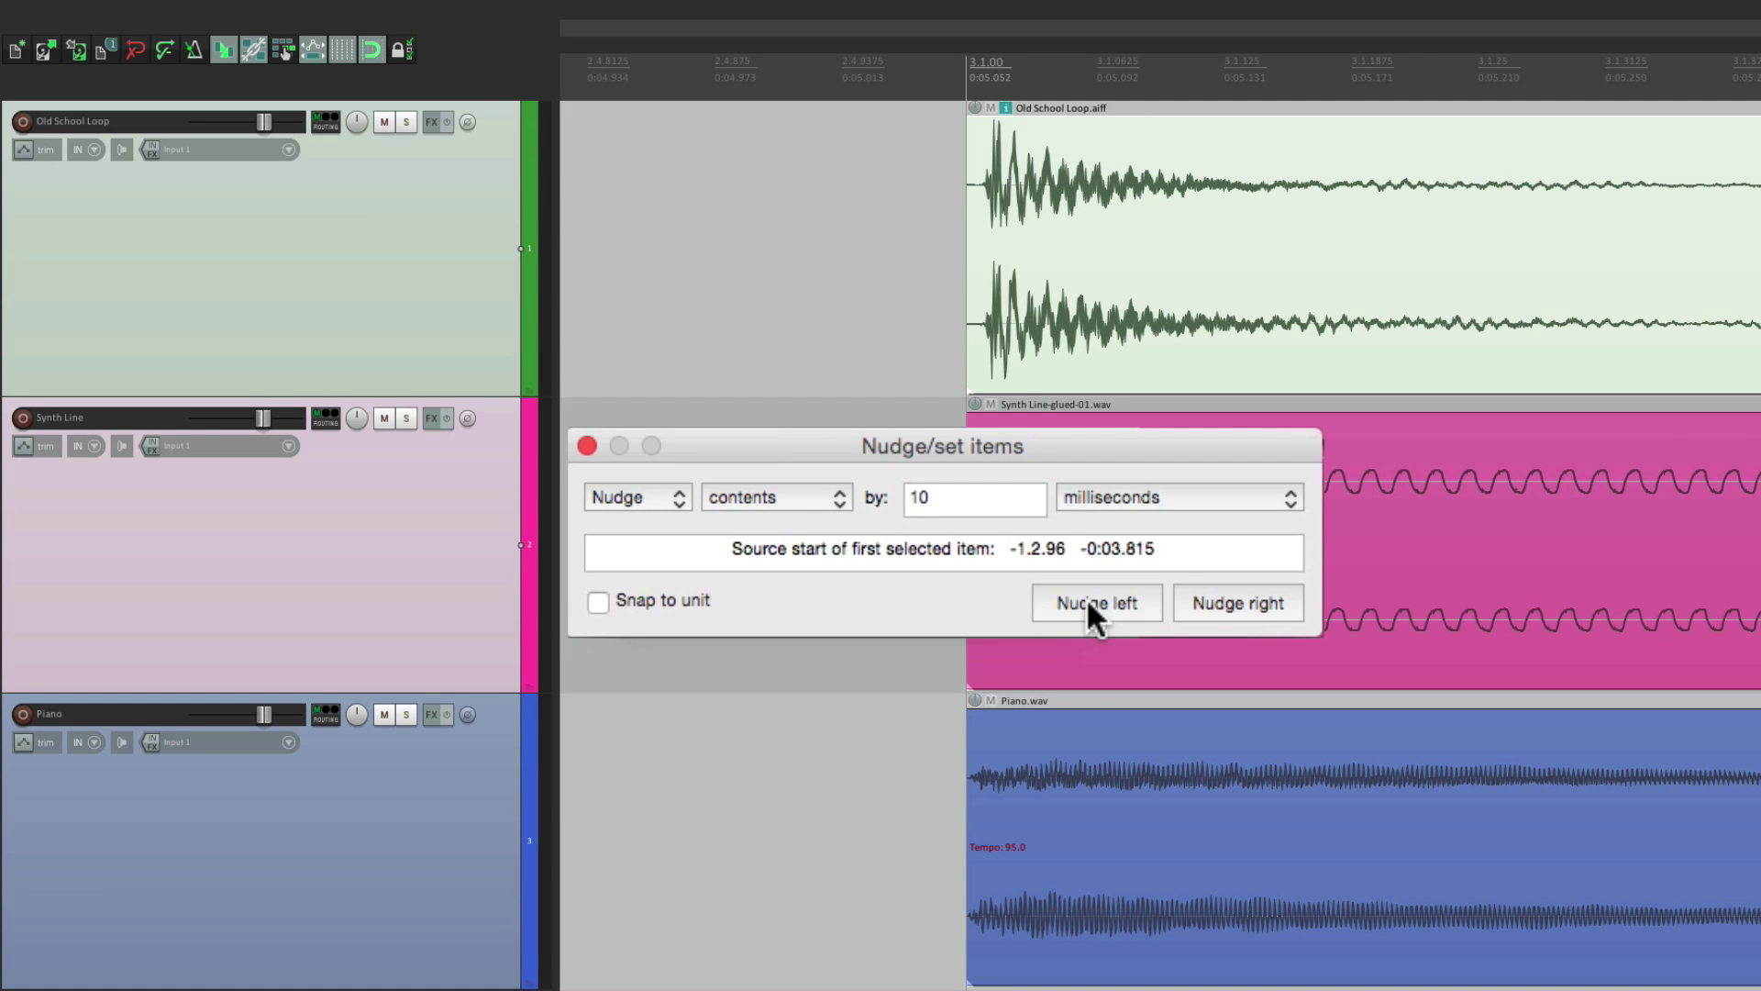
pyautogui.click(1090, 604)
pyautogui.click(1230, 604)
# - Set the amount to 1 ms and shift the contents left four times to -0:03.819
pyautogui.doubleClick(1013, 502)
pyautogui.write('1')
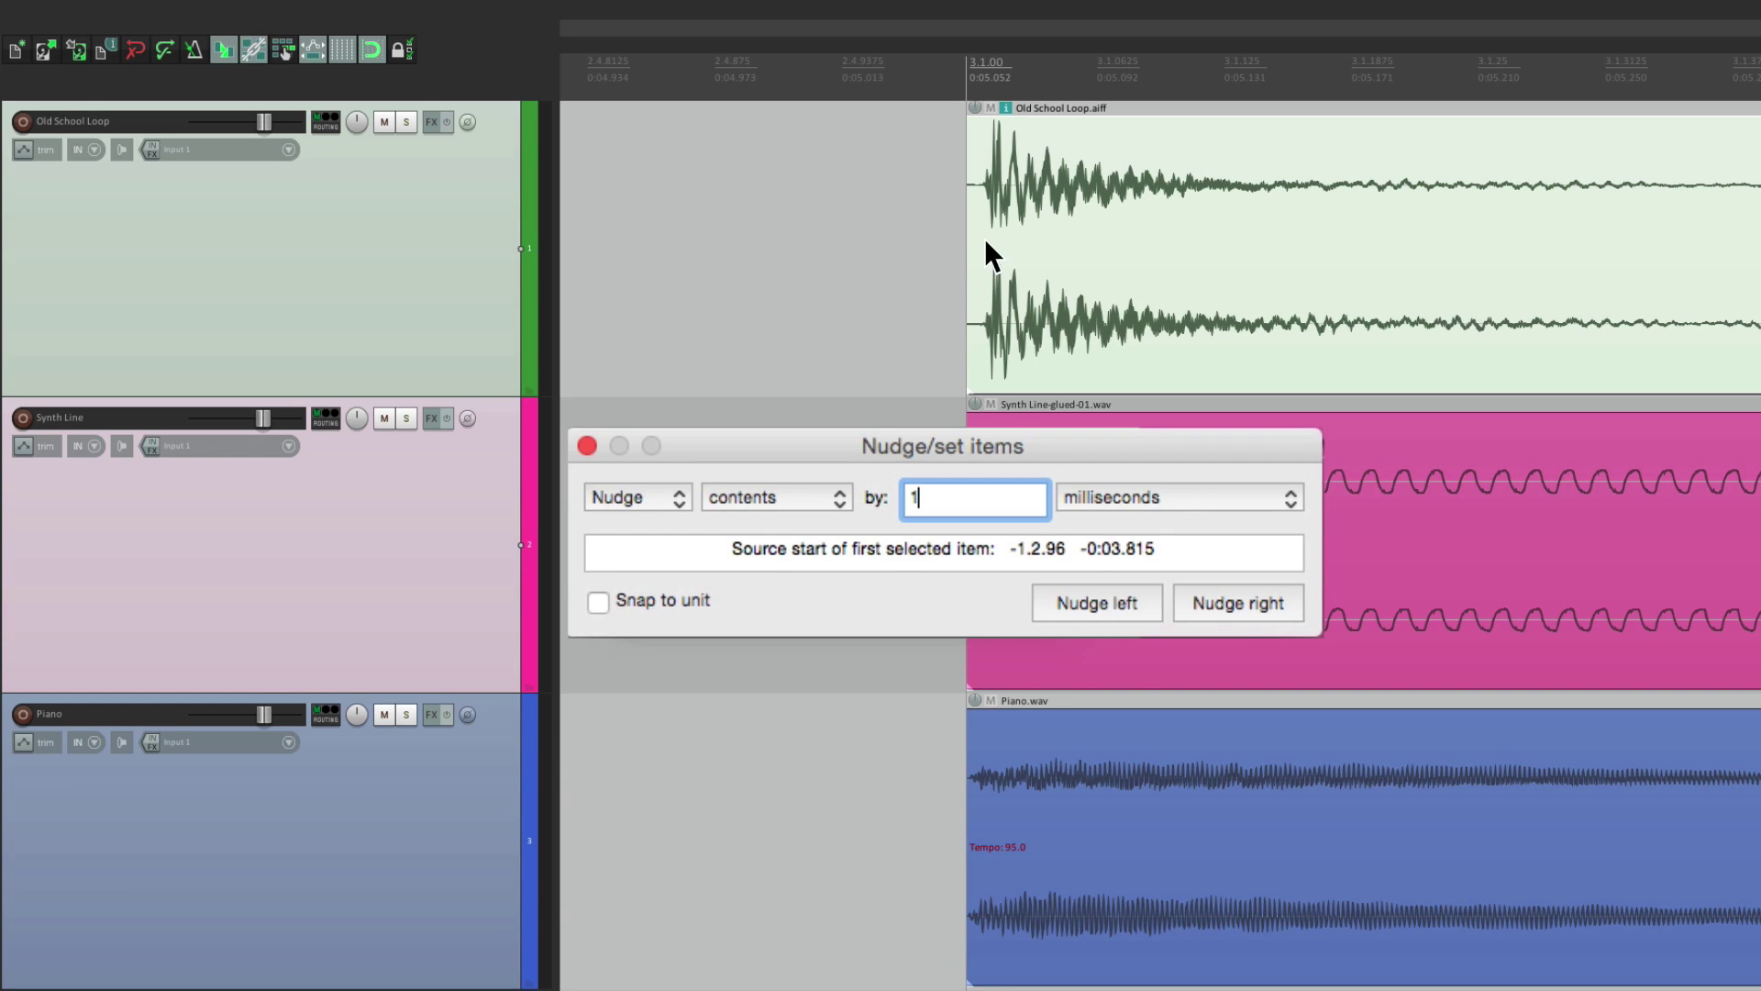
pyautogui.click(1105, 603)
pyautogui.click(1107, 603)
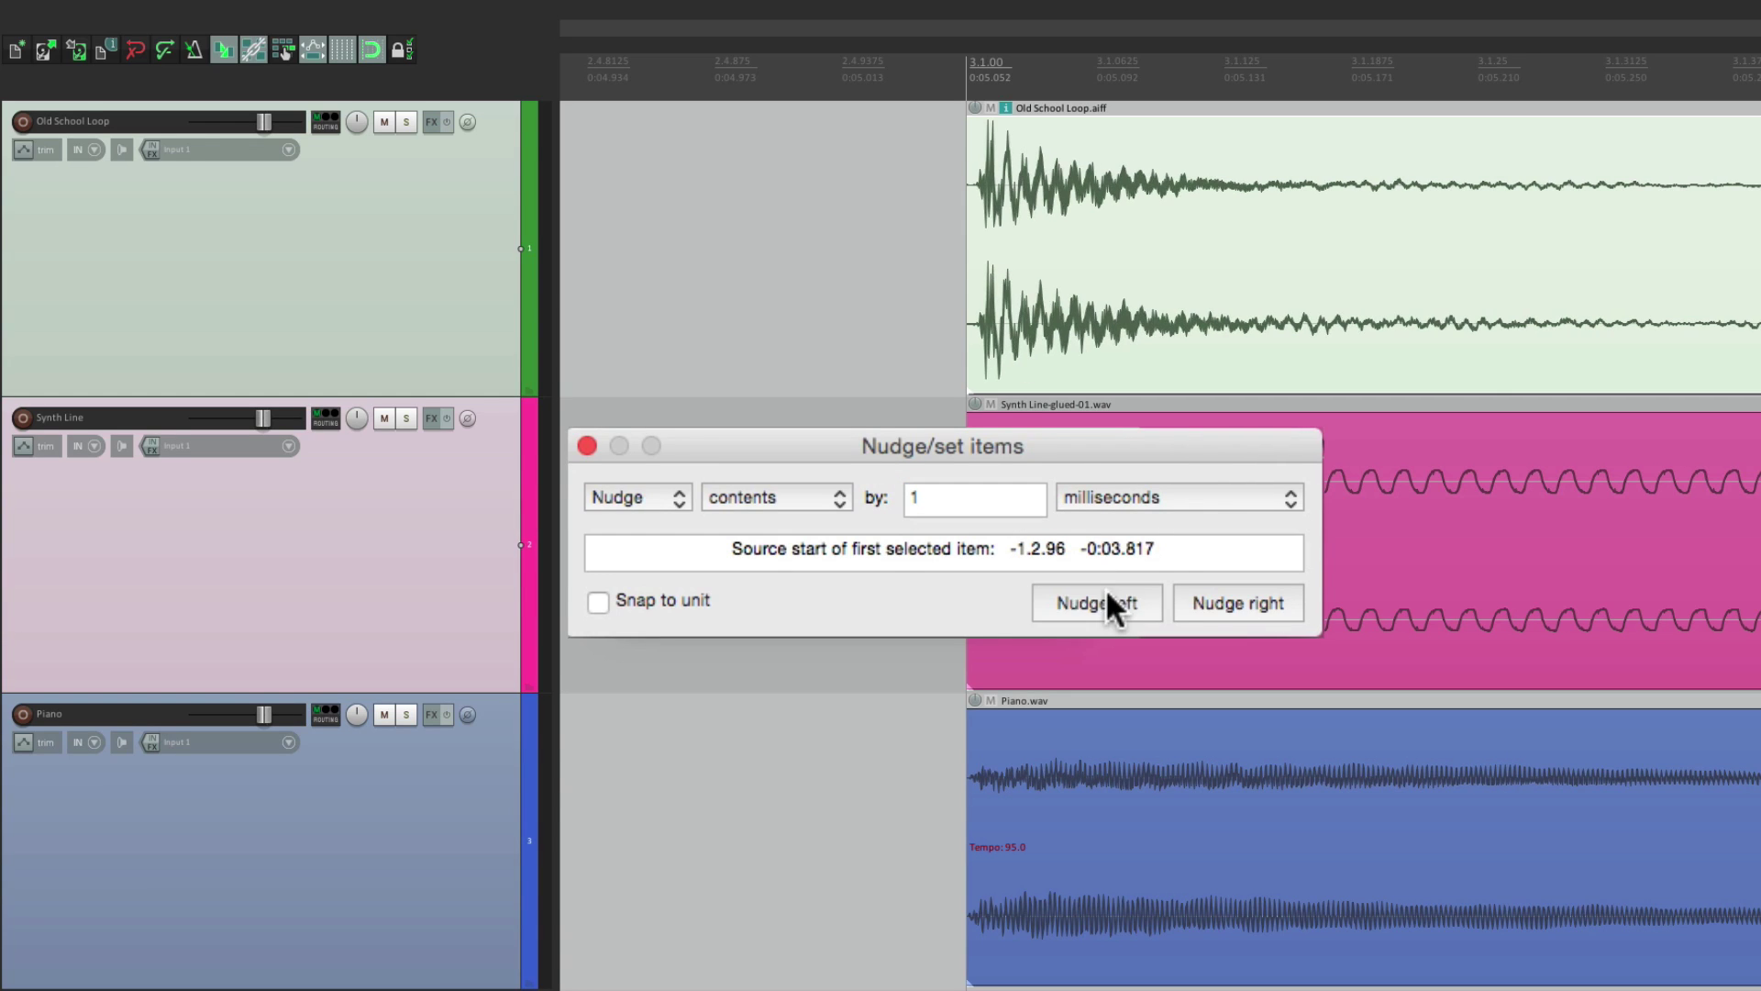
pyautogui.click(1106, 598)
pyautogui.click(1106, 598)
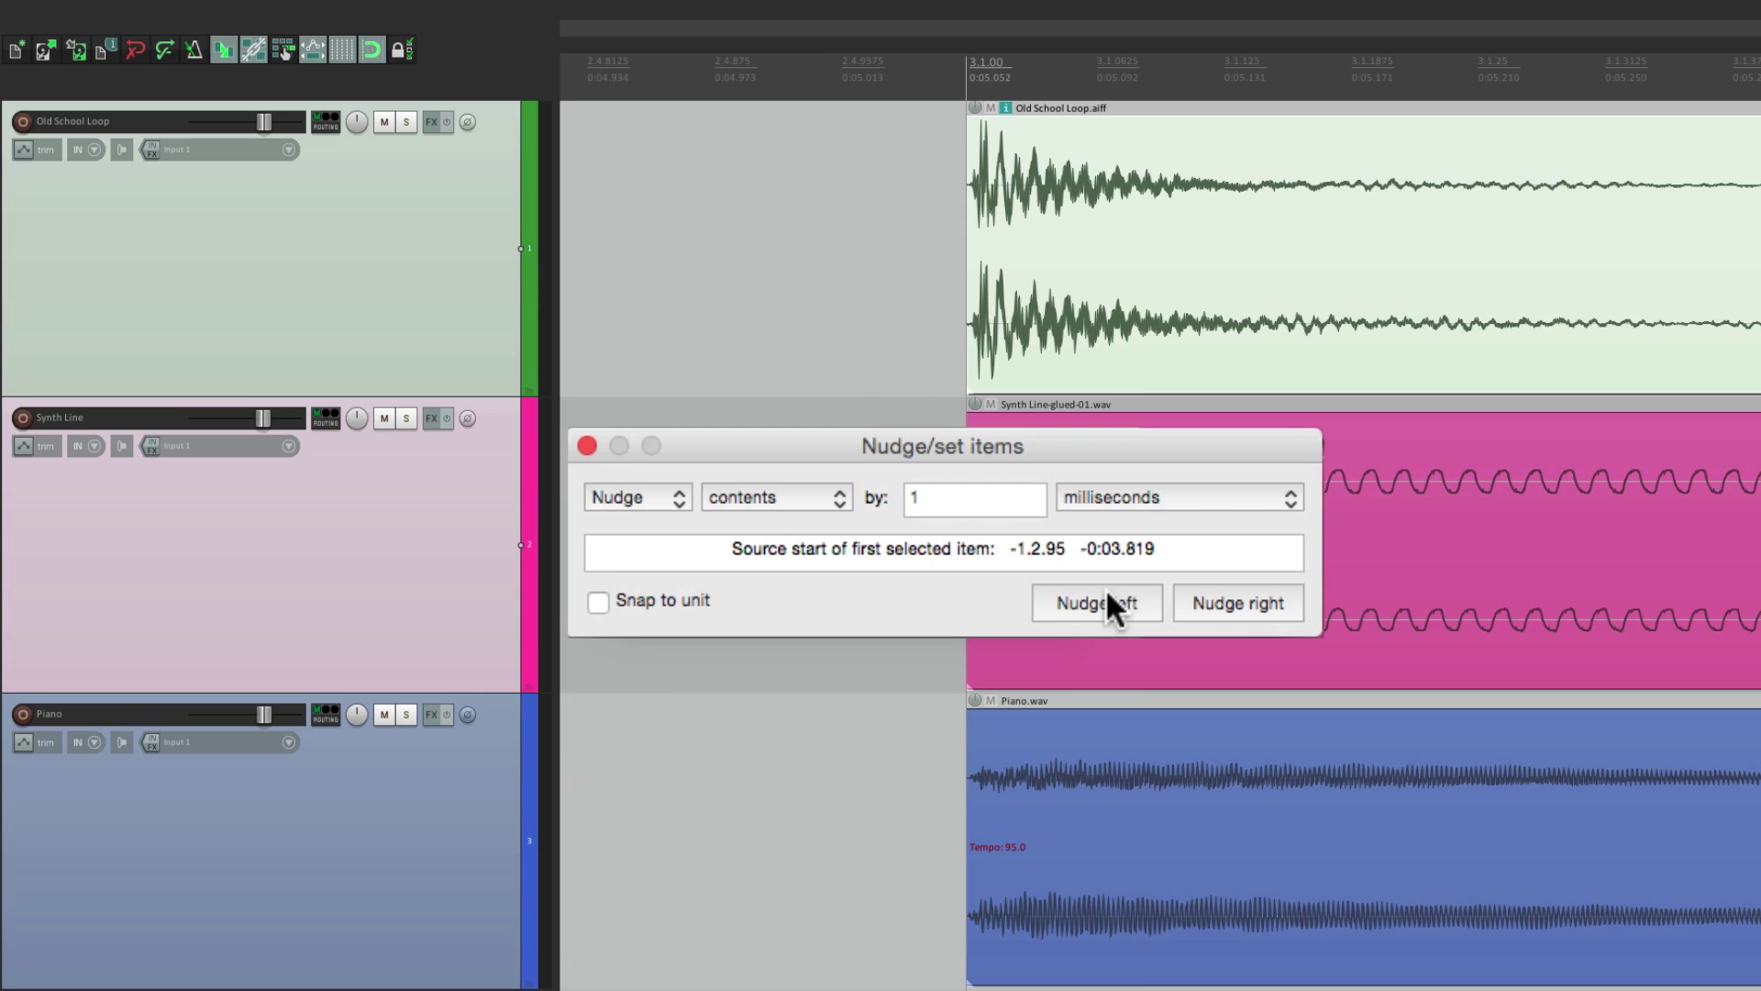
pyautogui.press('-')
# - Set the nudge action to duplicate, measured in item lengths
pyautogui.click(814, 504)
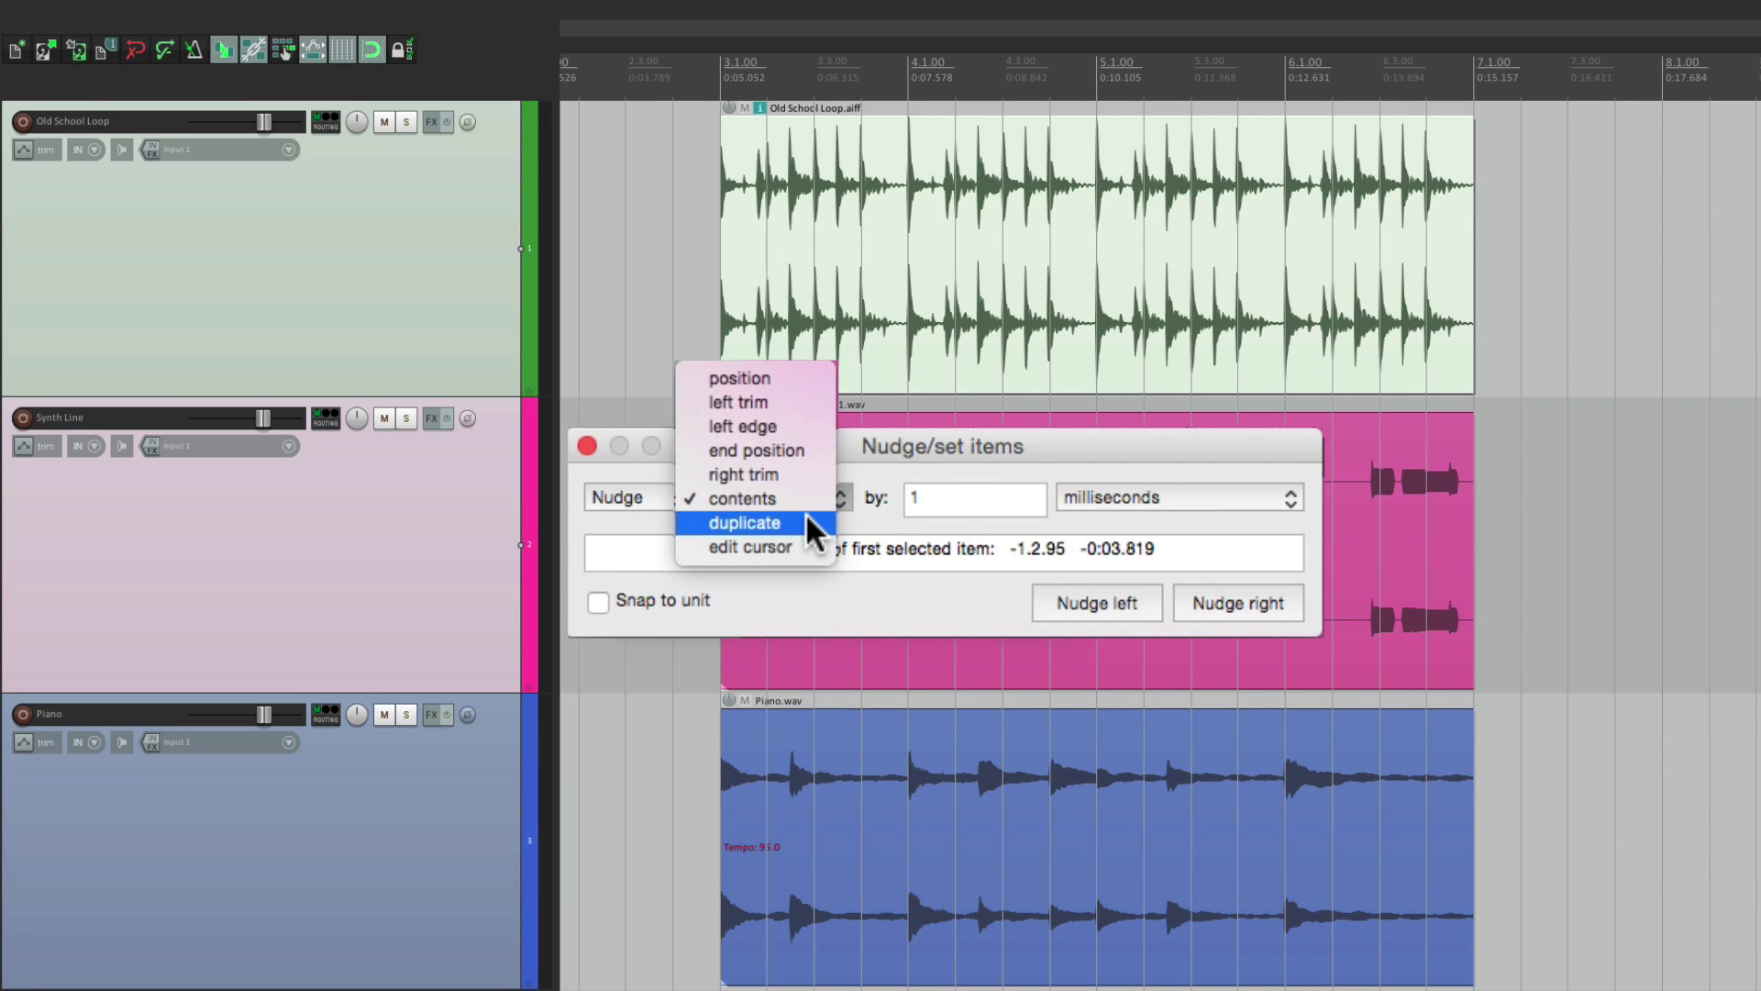
pyautogui.click(813, 523)
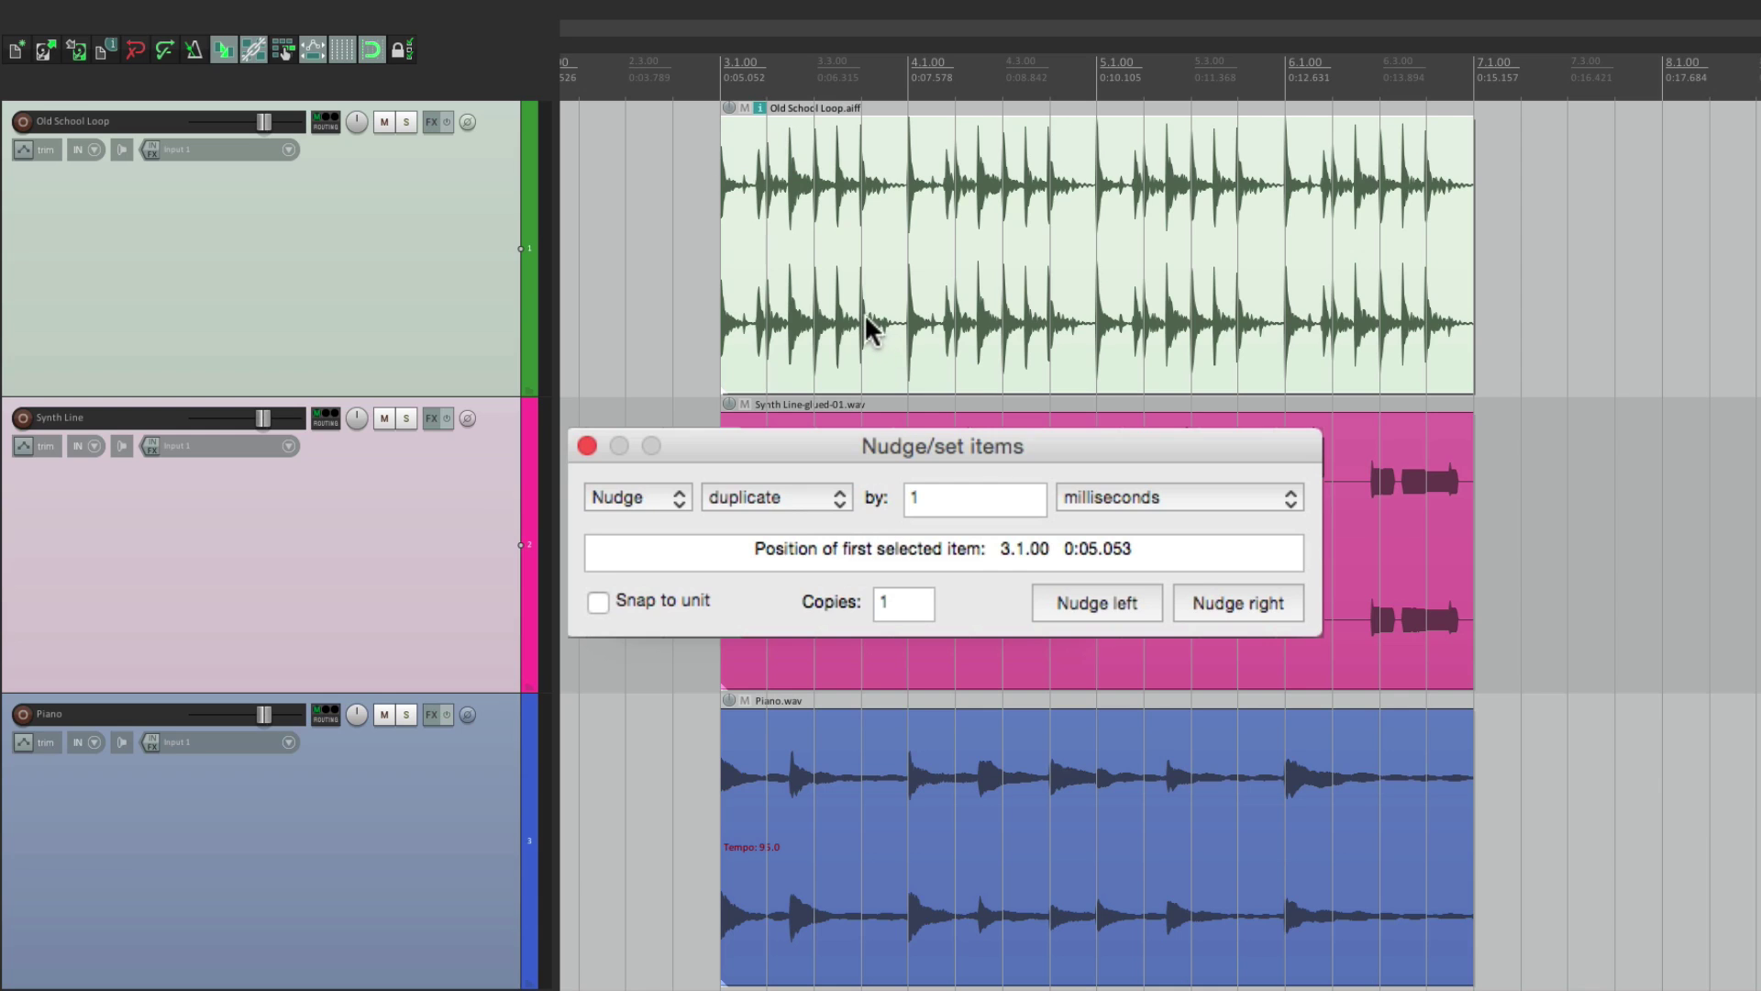
pyautogui.click(1140, 507)
pyautogui.click(1161, 669)
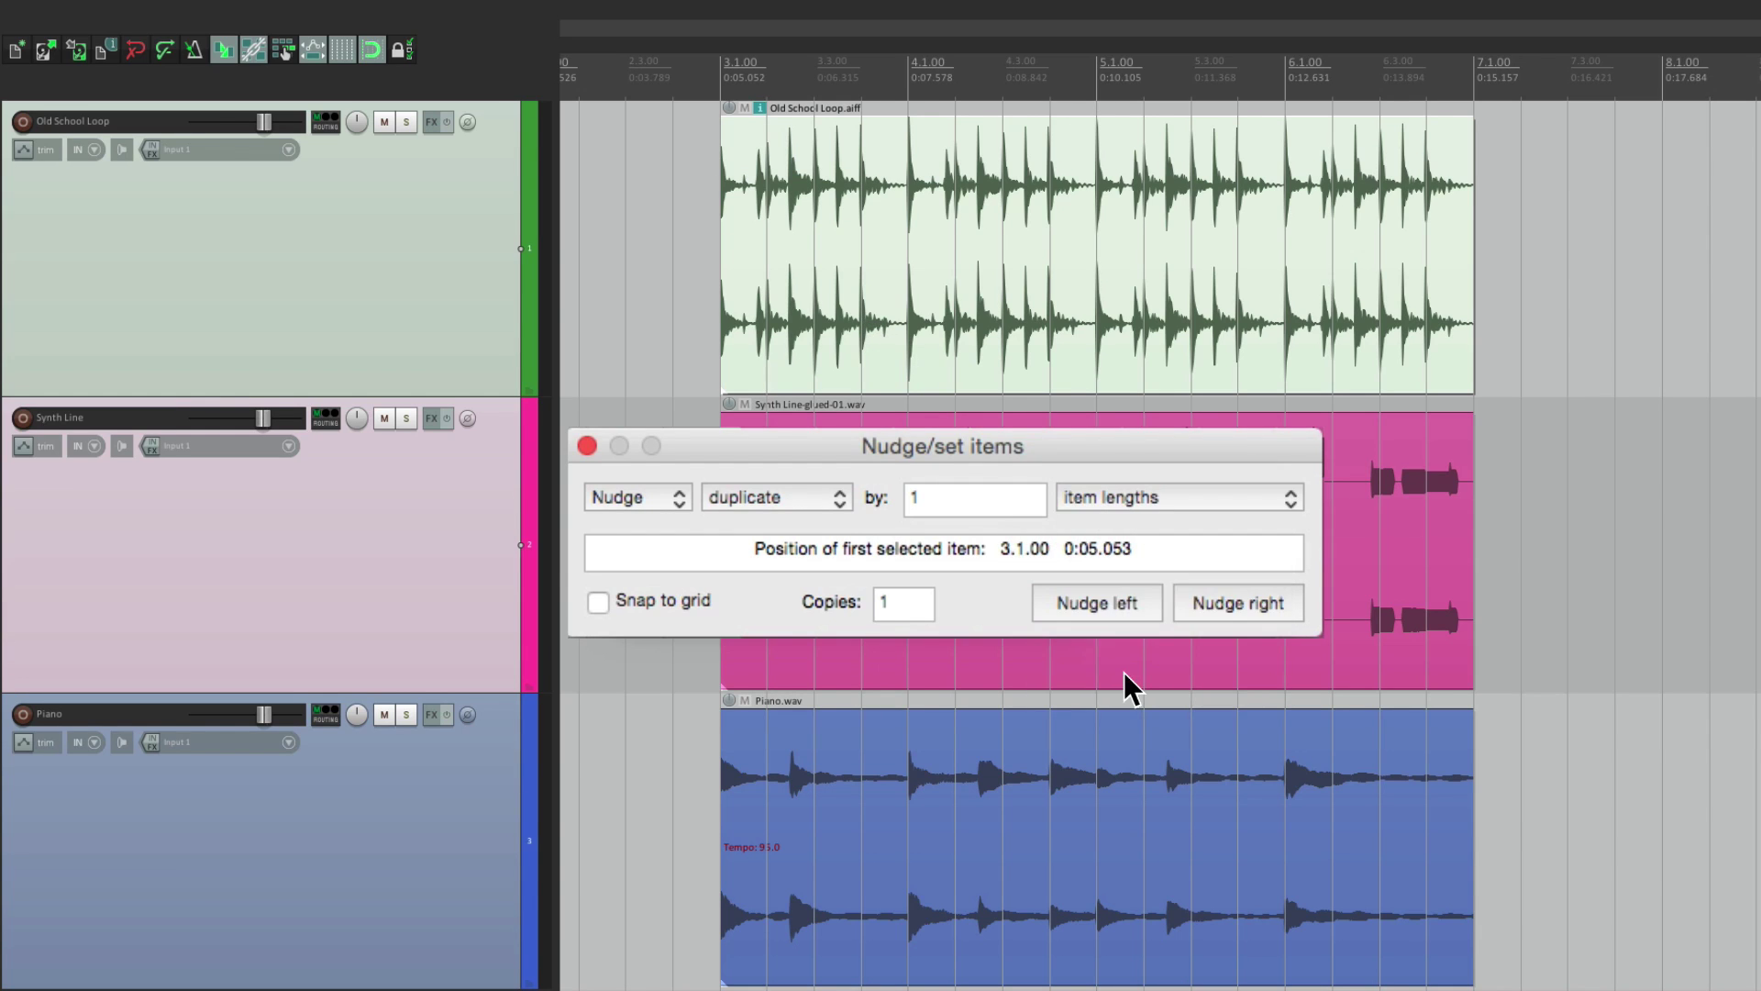
# - Nudge right repeatedly to place copies of Old School Loop end to end
pyautogui.click(1202, 617)
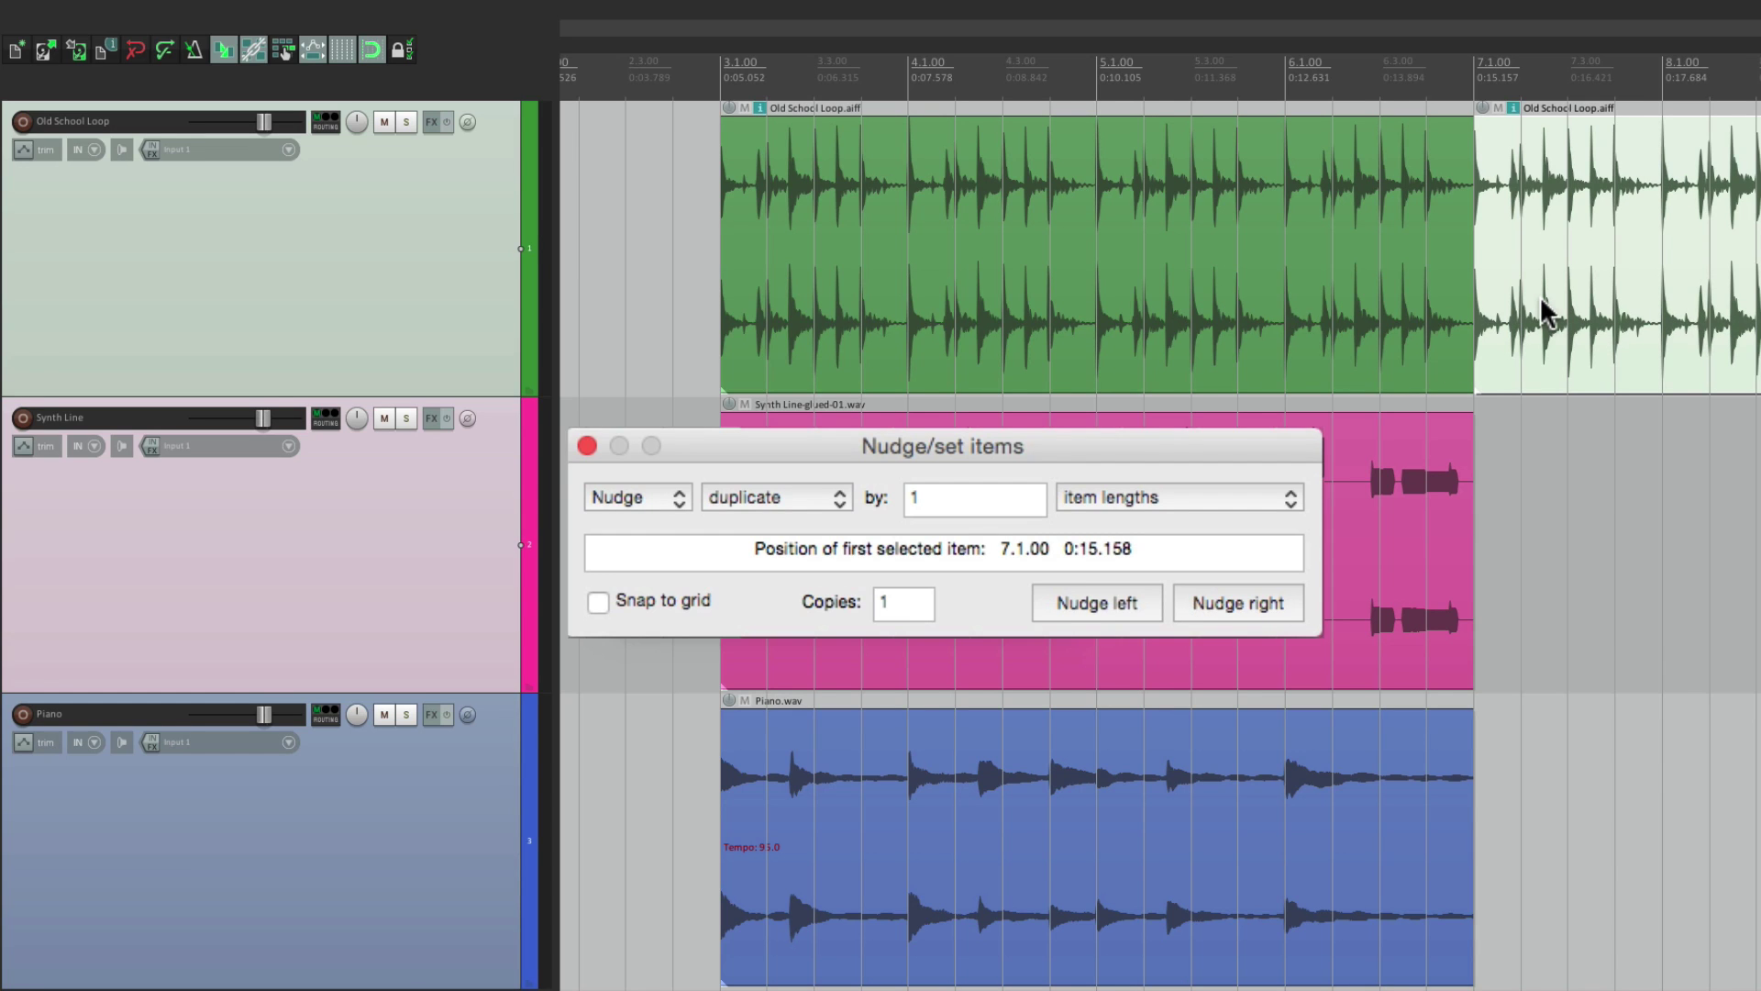
pyautogui.scroll(-8, 1539, 299)
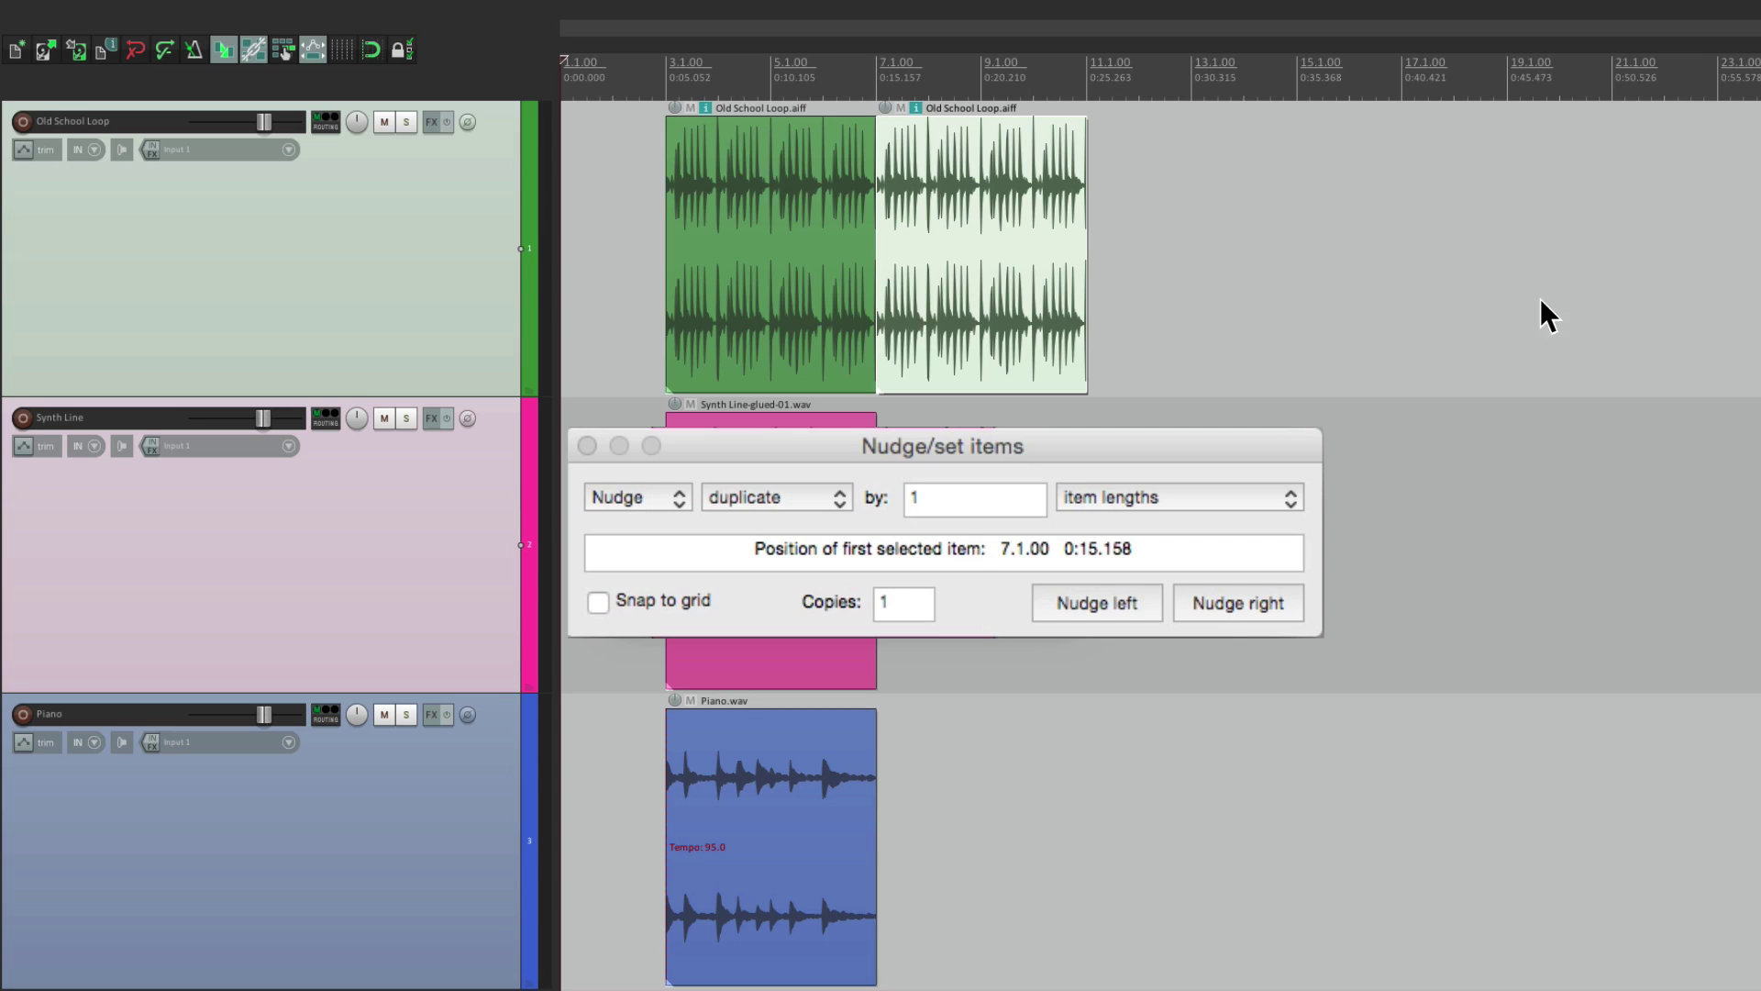
pyautogui.click(1235, 598)
pyautogui.click(1234, 596)
pyautogui.click(1235, 597)
pyautogui.click(1234, 596)
pyautogui.click(1234, 596)
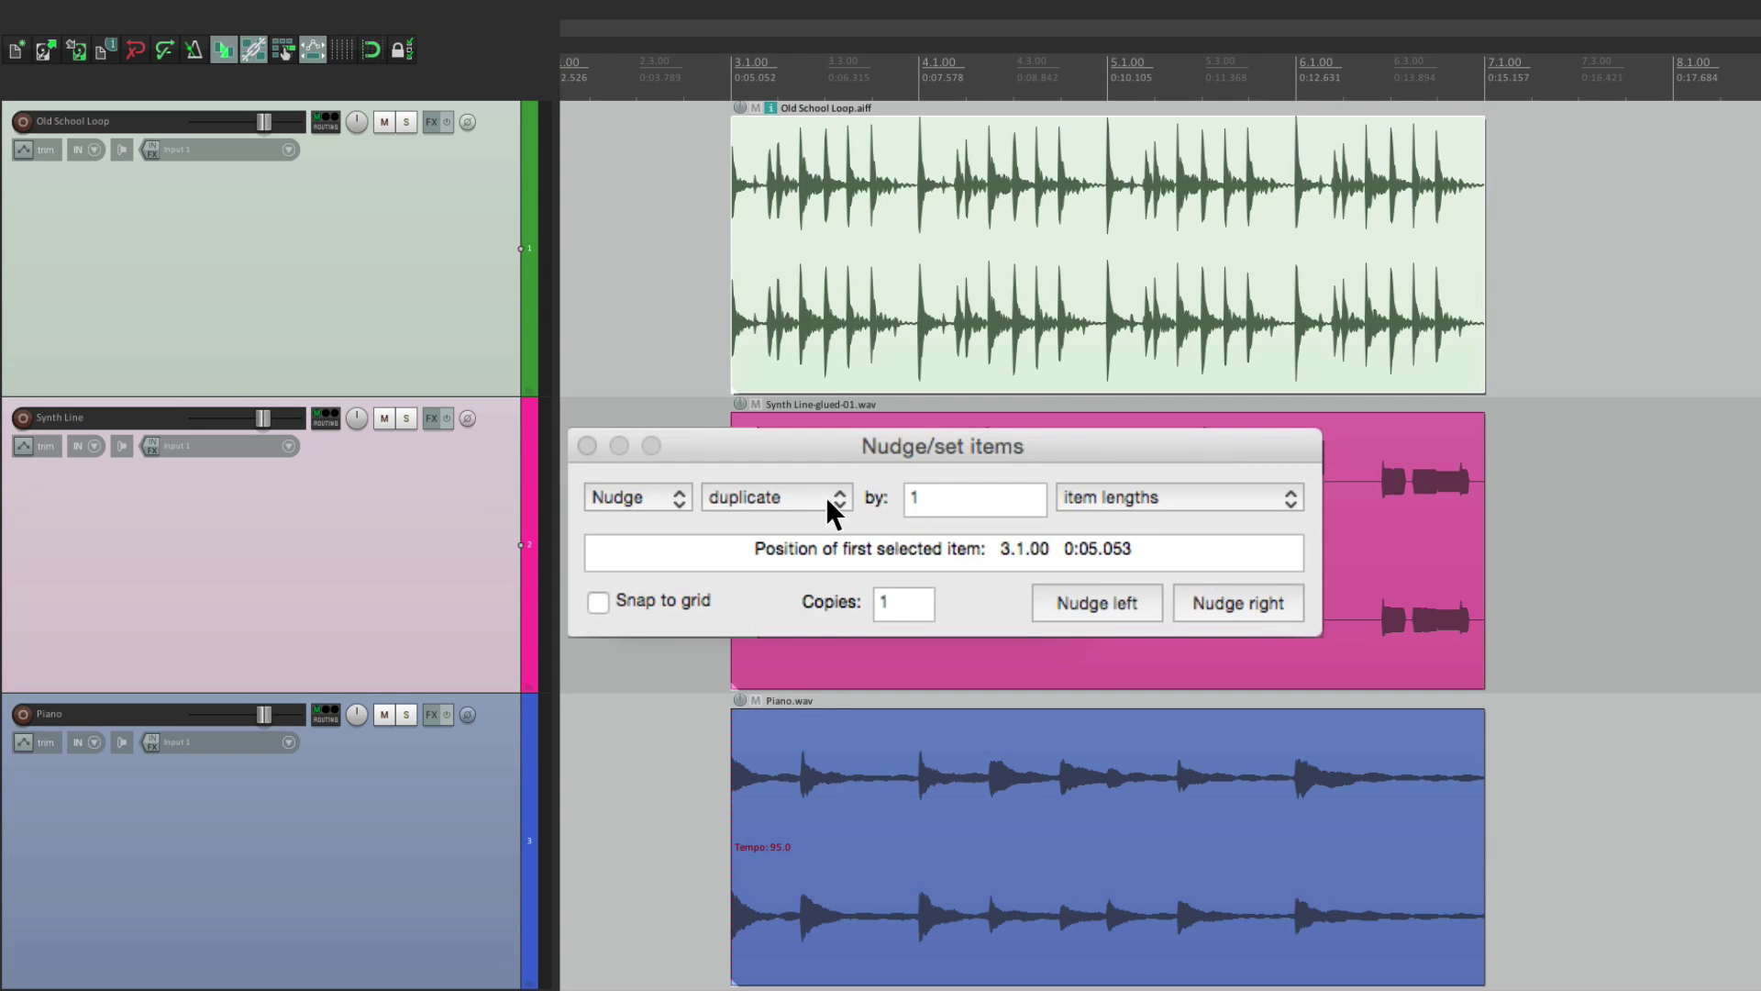
# - Make the edit cursor the nudge target and move it right four quarter notes
pyautogui.click(826, 497)
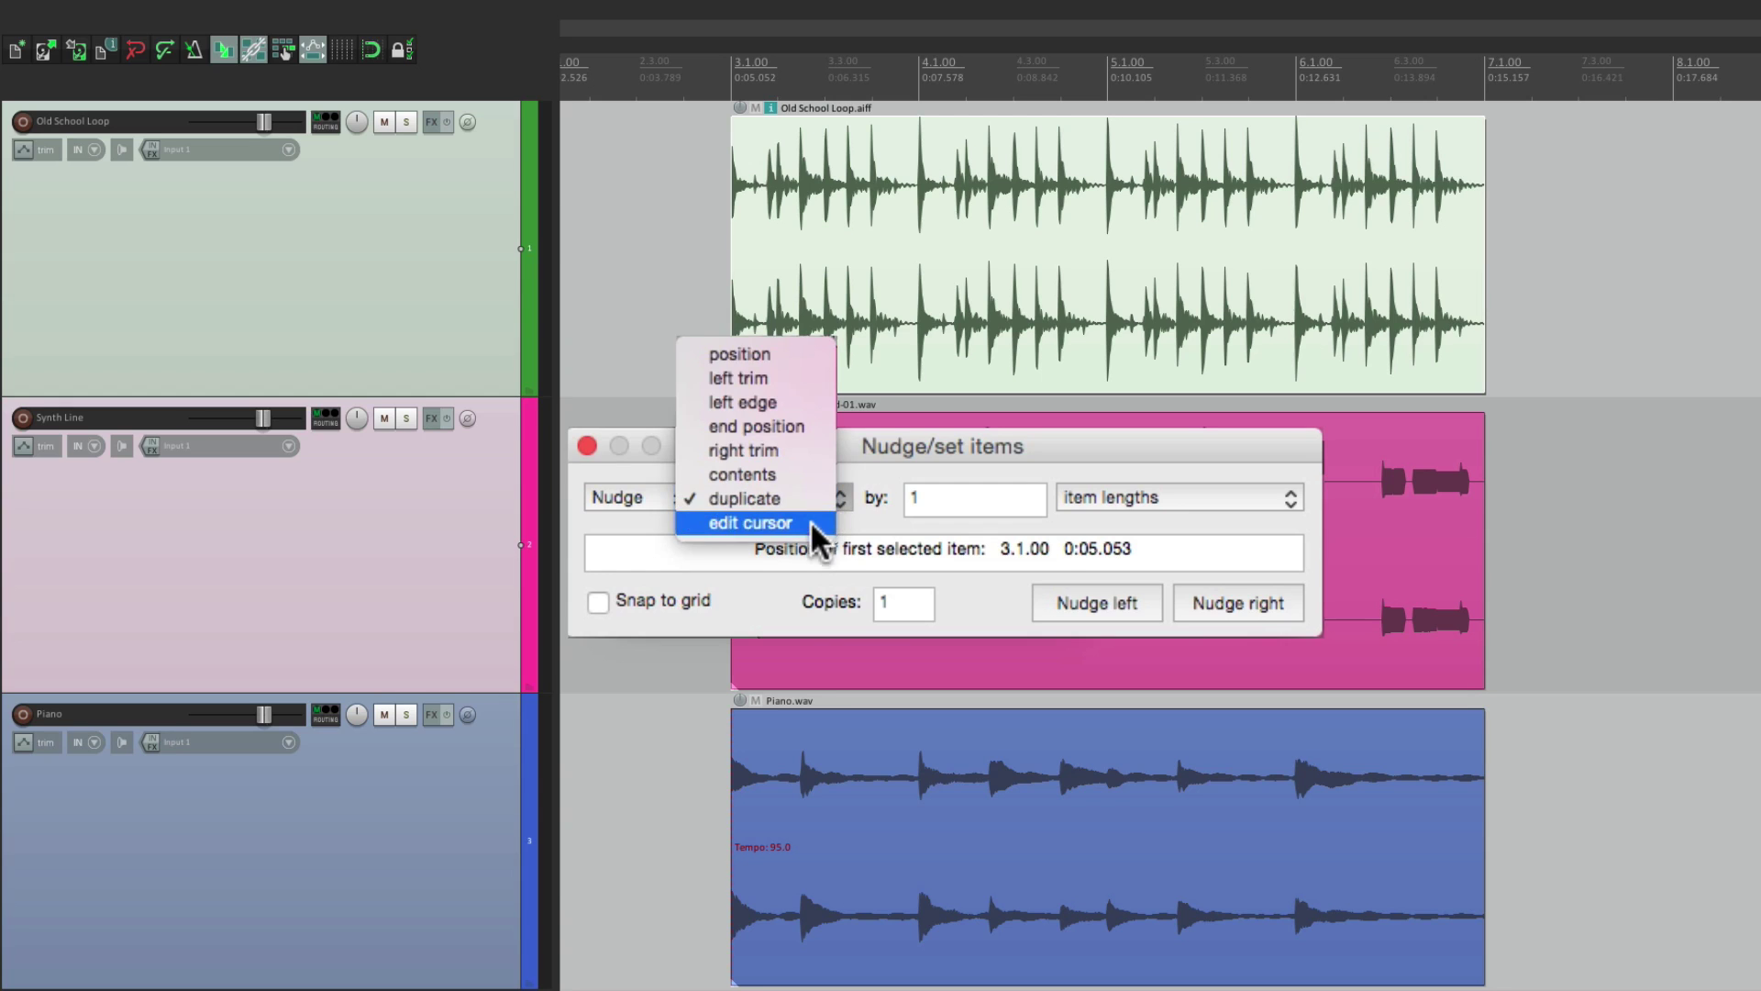
pyautogui.click(811, 525)
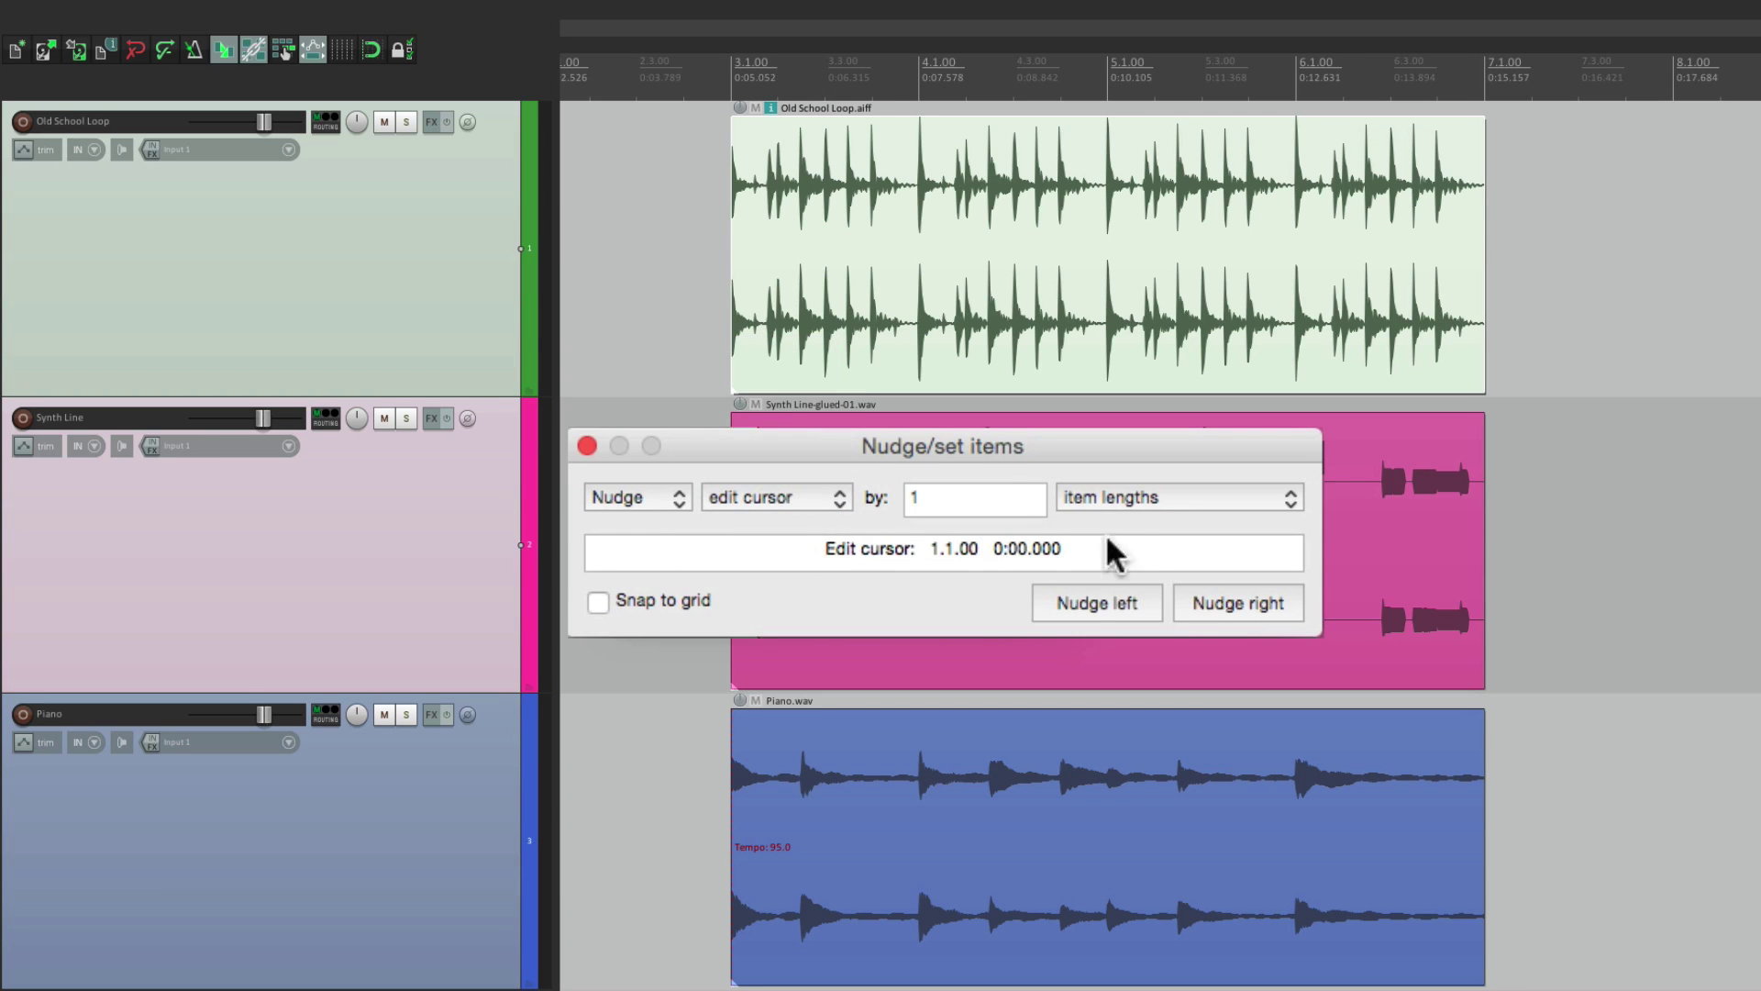
pyautogui.click(1217, 613)
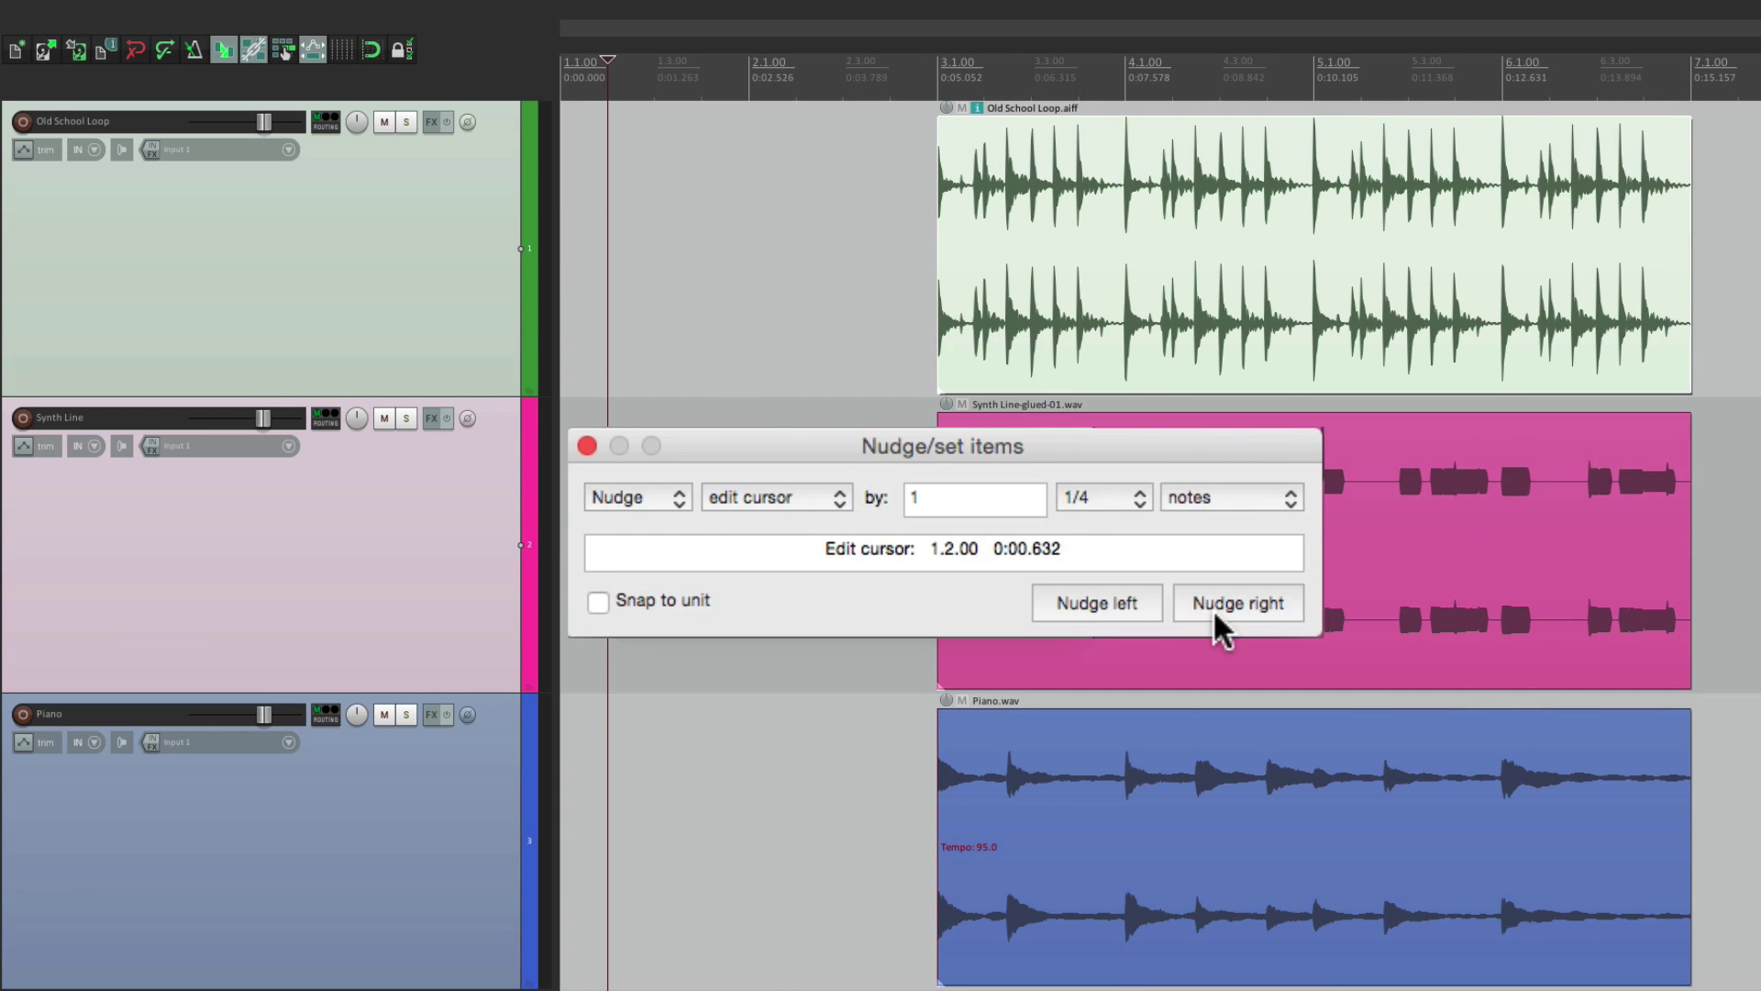
pyautogui.click(1217, 613)
pyautogui.click(1216, 612)
pyautogui.click(1216, 612)
pyautogui.click(1216, 613)
pyautogui.click(1216, 612)
pyautogui.click(1216, 612)
pyautogui.click(1216, 612)
# - Step the edit cursor left and right by quarter notes, ending at 2.4.00
pyautogui.click(1154, 607)
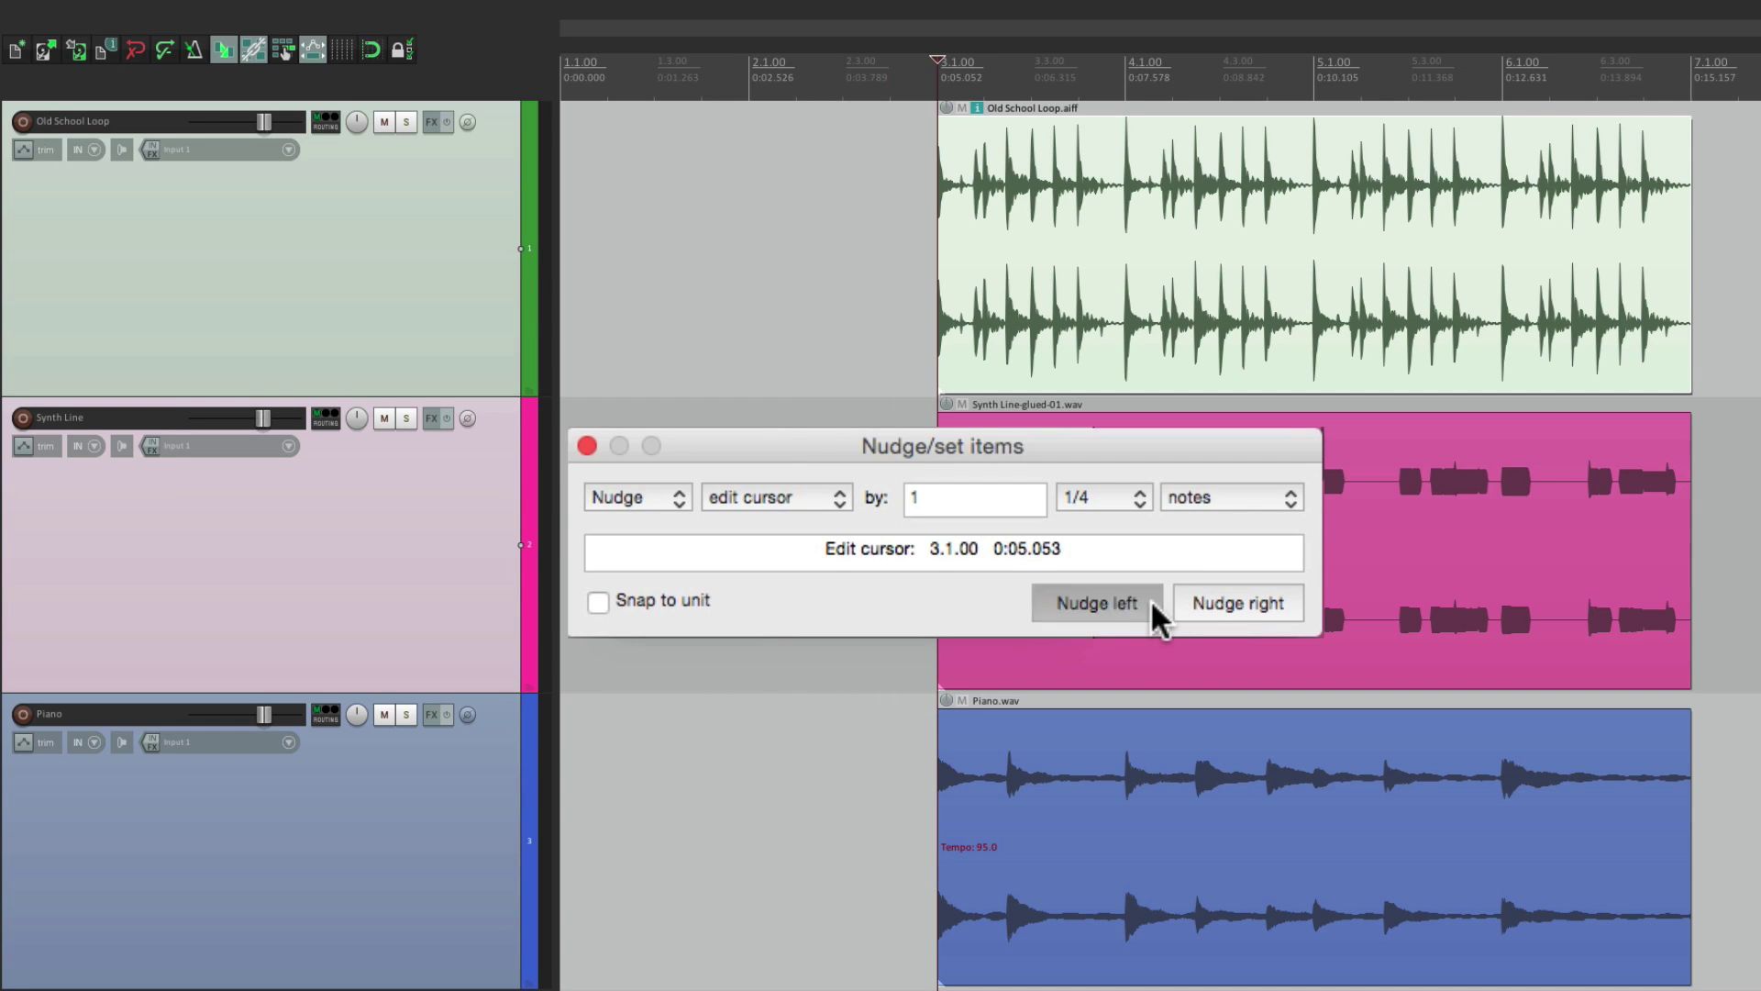
pyautogui.click(1153, 607)
pyautogui.click(1153, 607)
pyautogui.click(1223, 619)
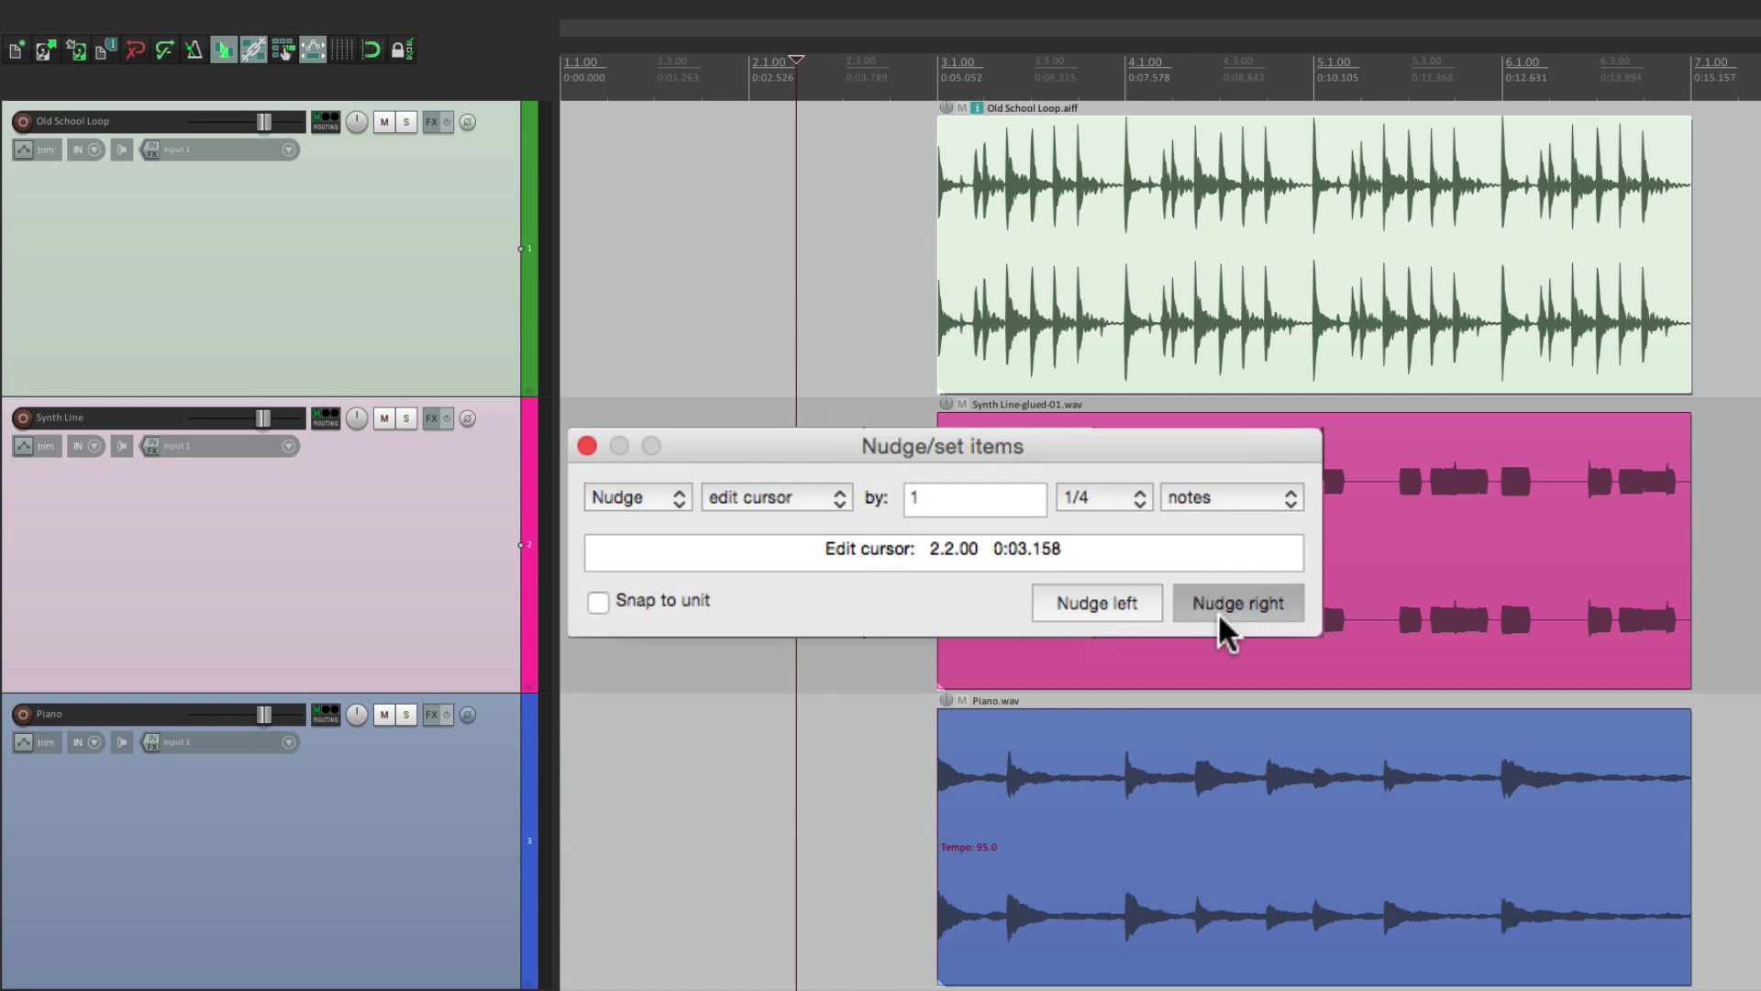
pyautogui.click(1223, 619)
pyautogui.click(1223, 619)
pyautogui.click(1223, 619)
pyautogui.click(1223, 619)
pyautogui.click(1222, 619)
pyautogui.click(1223, 619)
pyautogui.click(1223, 619)
pyautogui.click(1120, 606)
pyautogui.click(1121, 606)
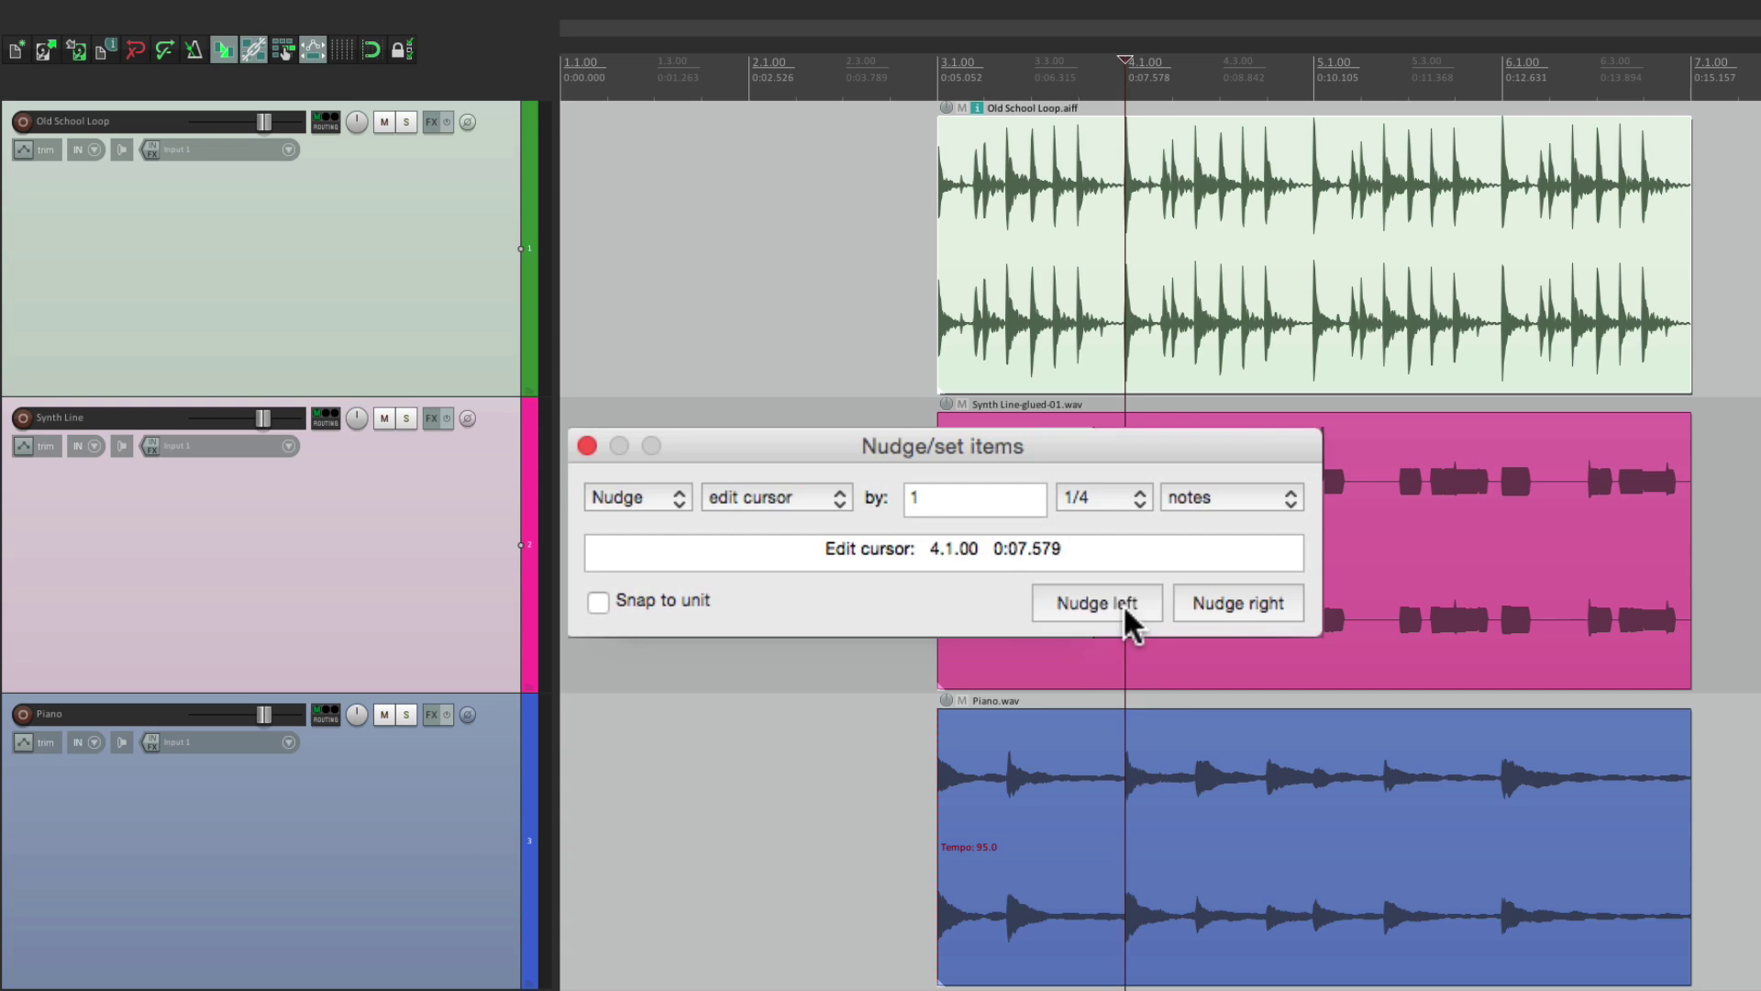
pyautogui.click(1121, 605)
pyautogui.click(1121, 605)
pyautogui.click(1120, 605)
pyautogui.click(1120, 605)
pyautogui.click(1121, 605)
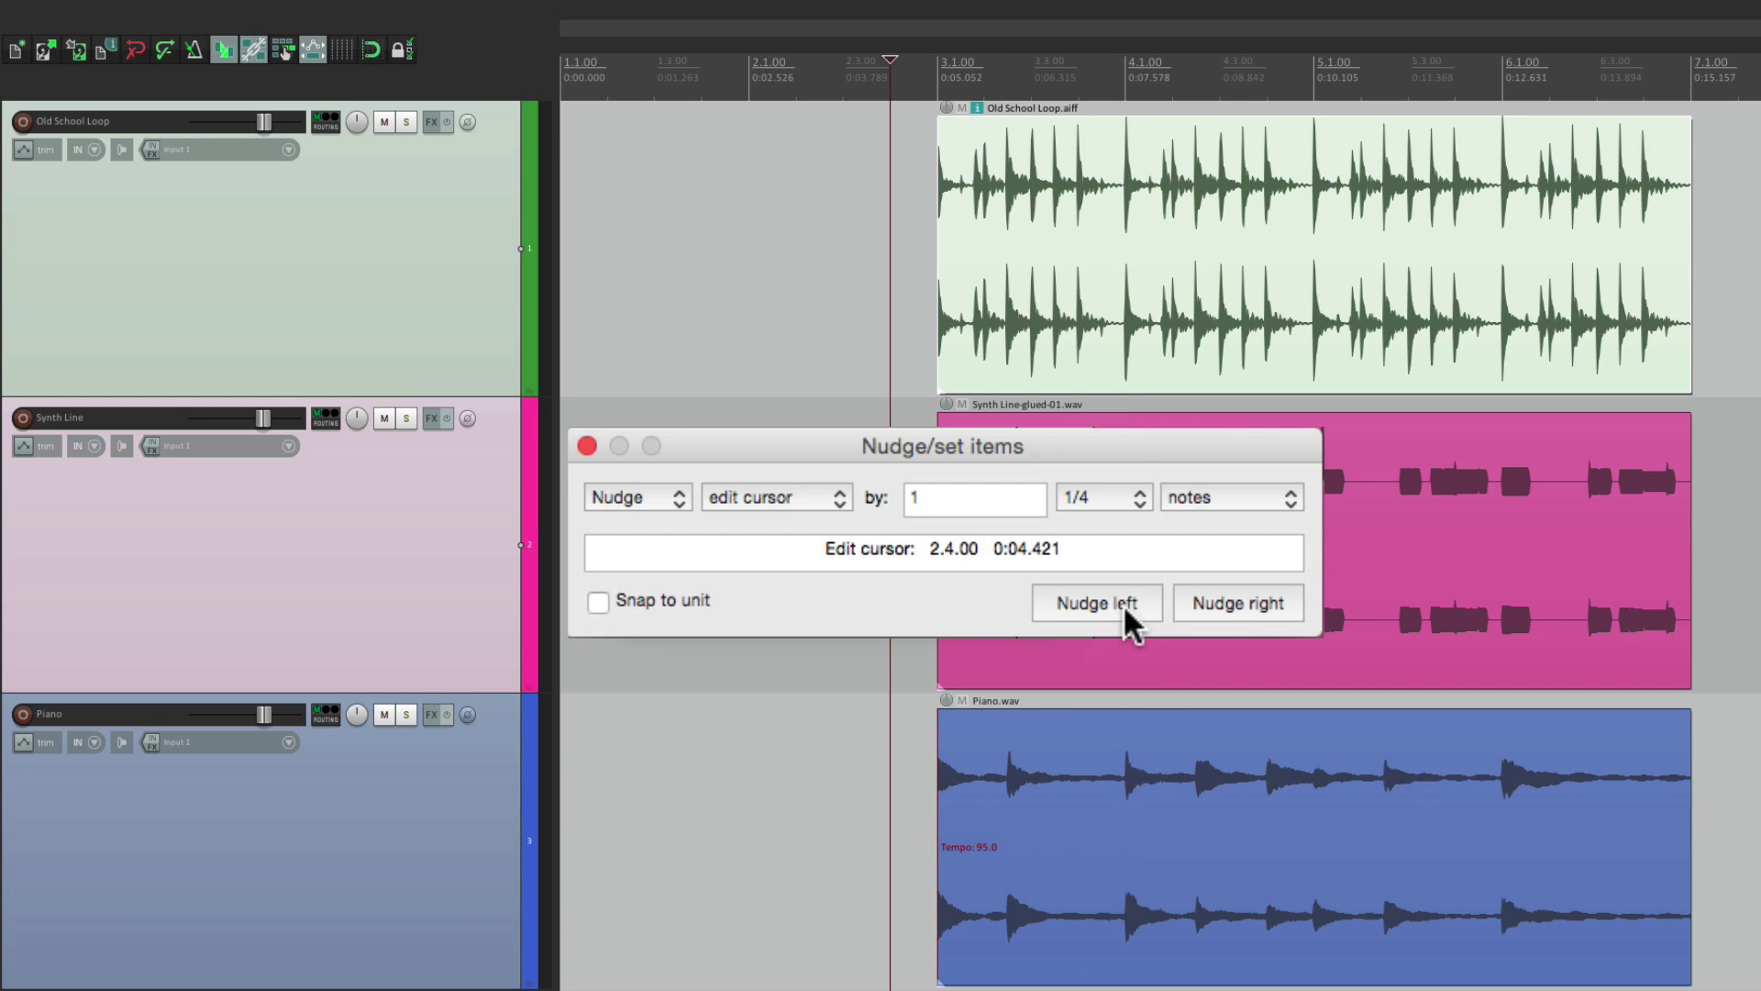
# - Switch to Set mode in measures.beats and place the edit cursor at 3.1.00
pyautogui.click(636, 499)
pyautogui.click(639, 530)
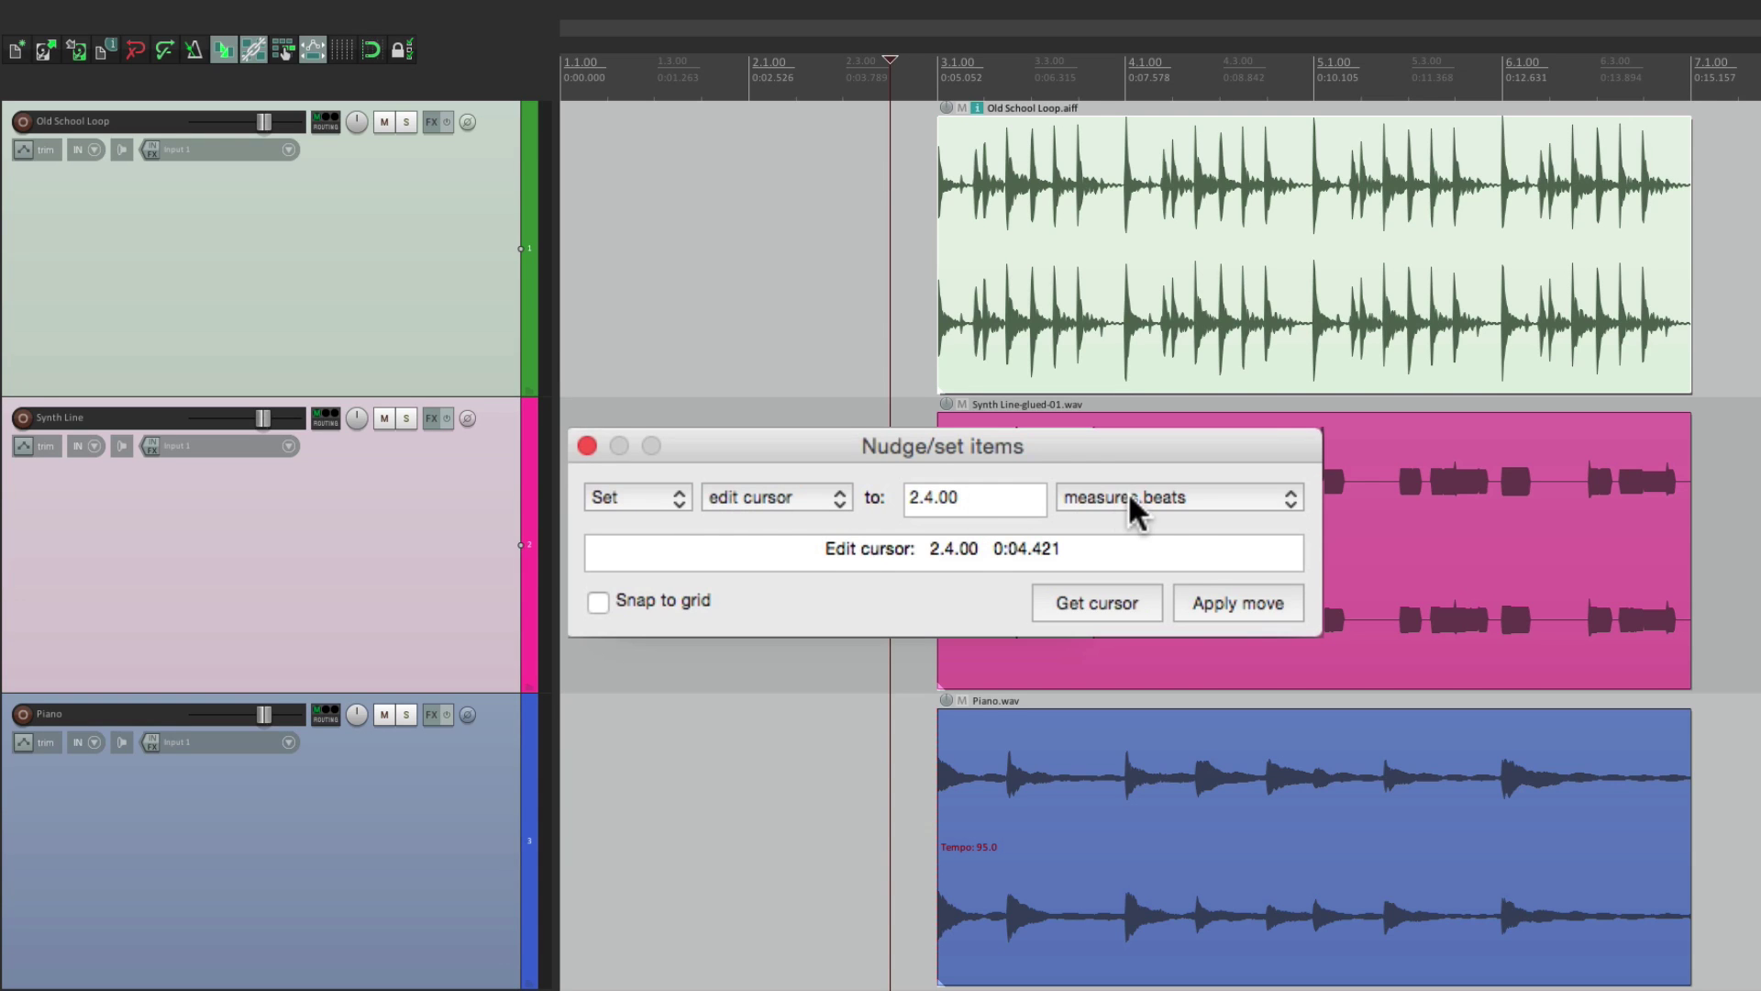
pyautogui.click(1175, 497)
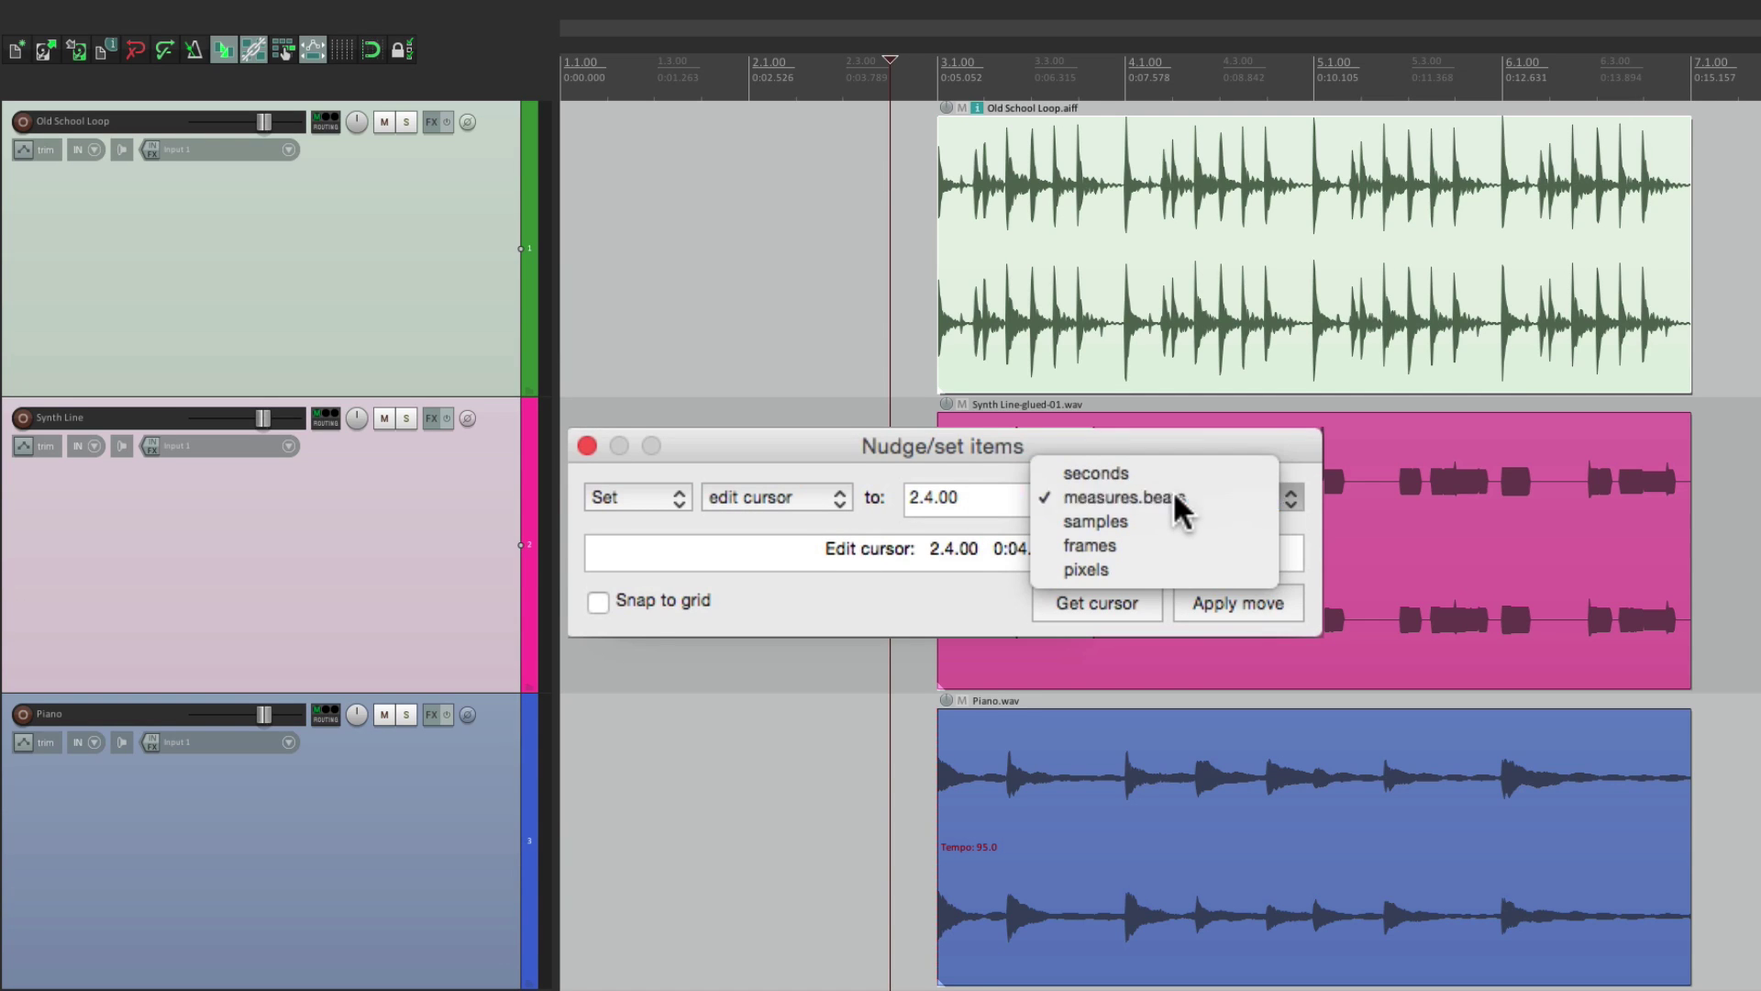
pyautogui.click(1174, 500)
pyautogui.click(986, 502)
pyautogui.doubleClick(986, 503)
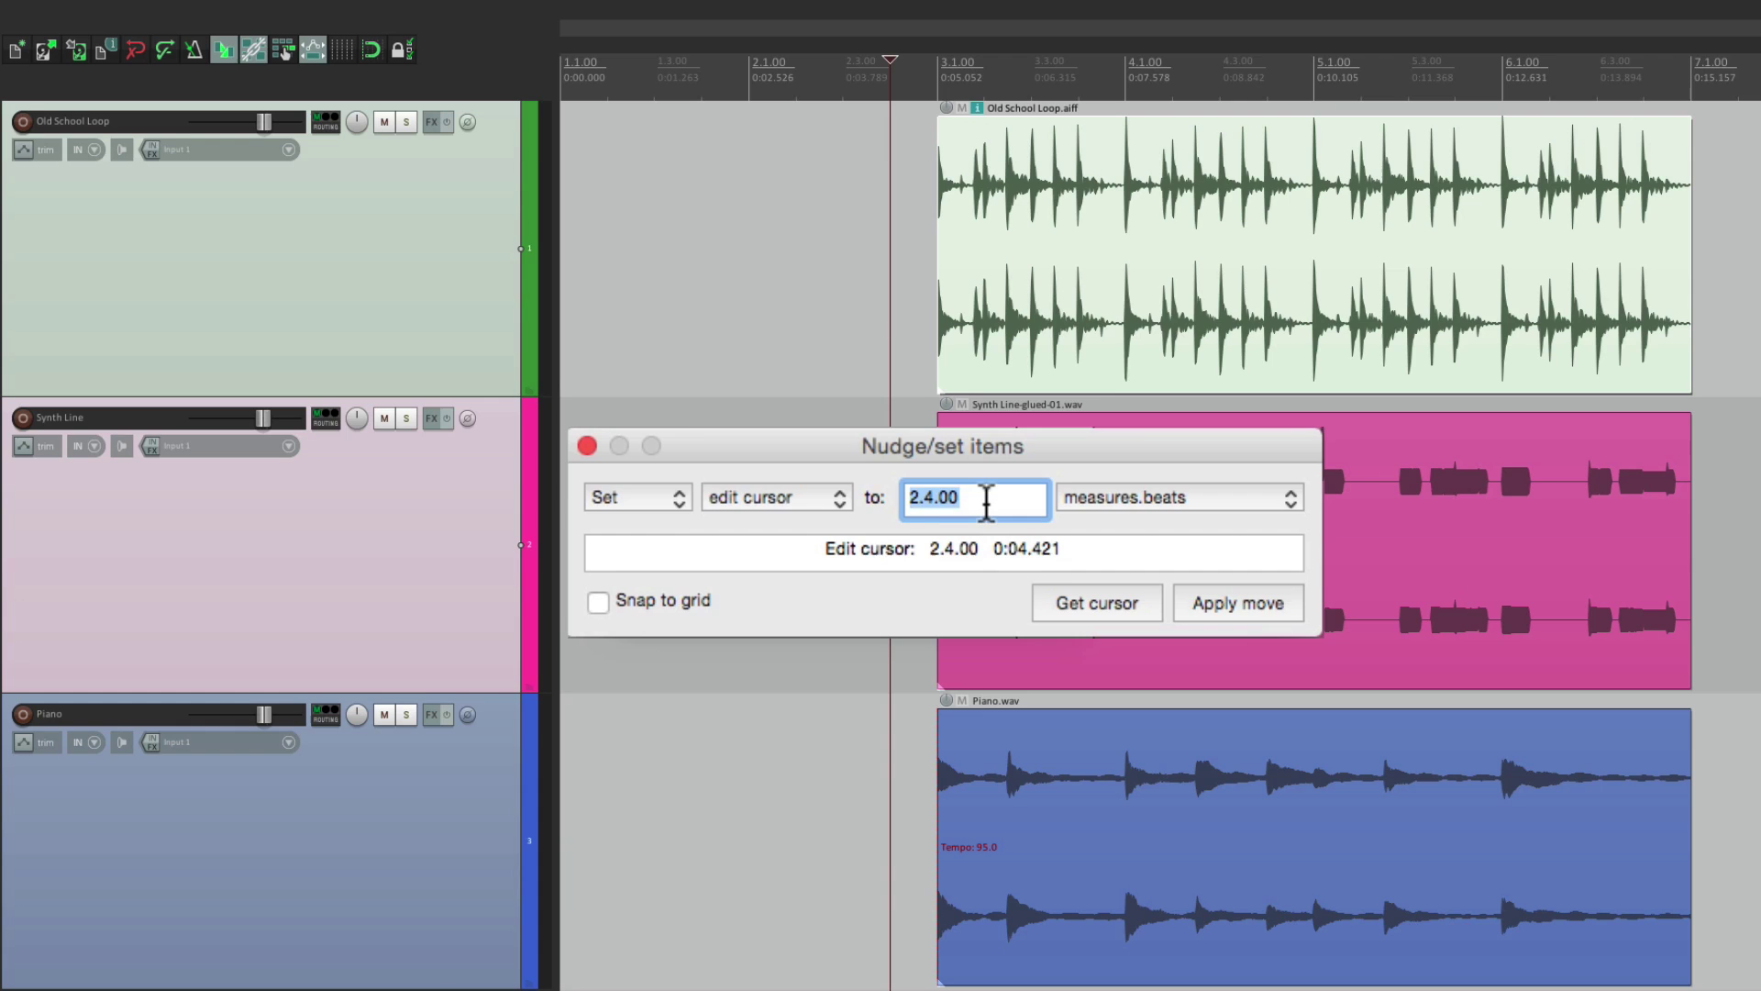
pyautogui.write('3')
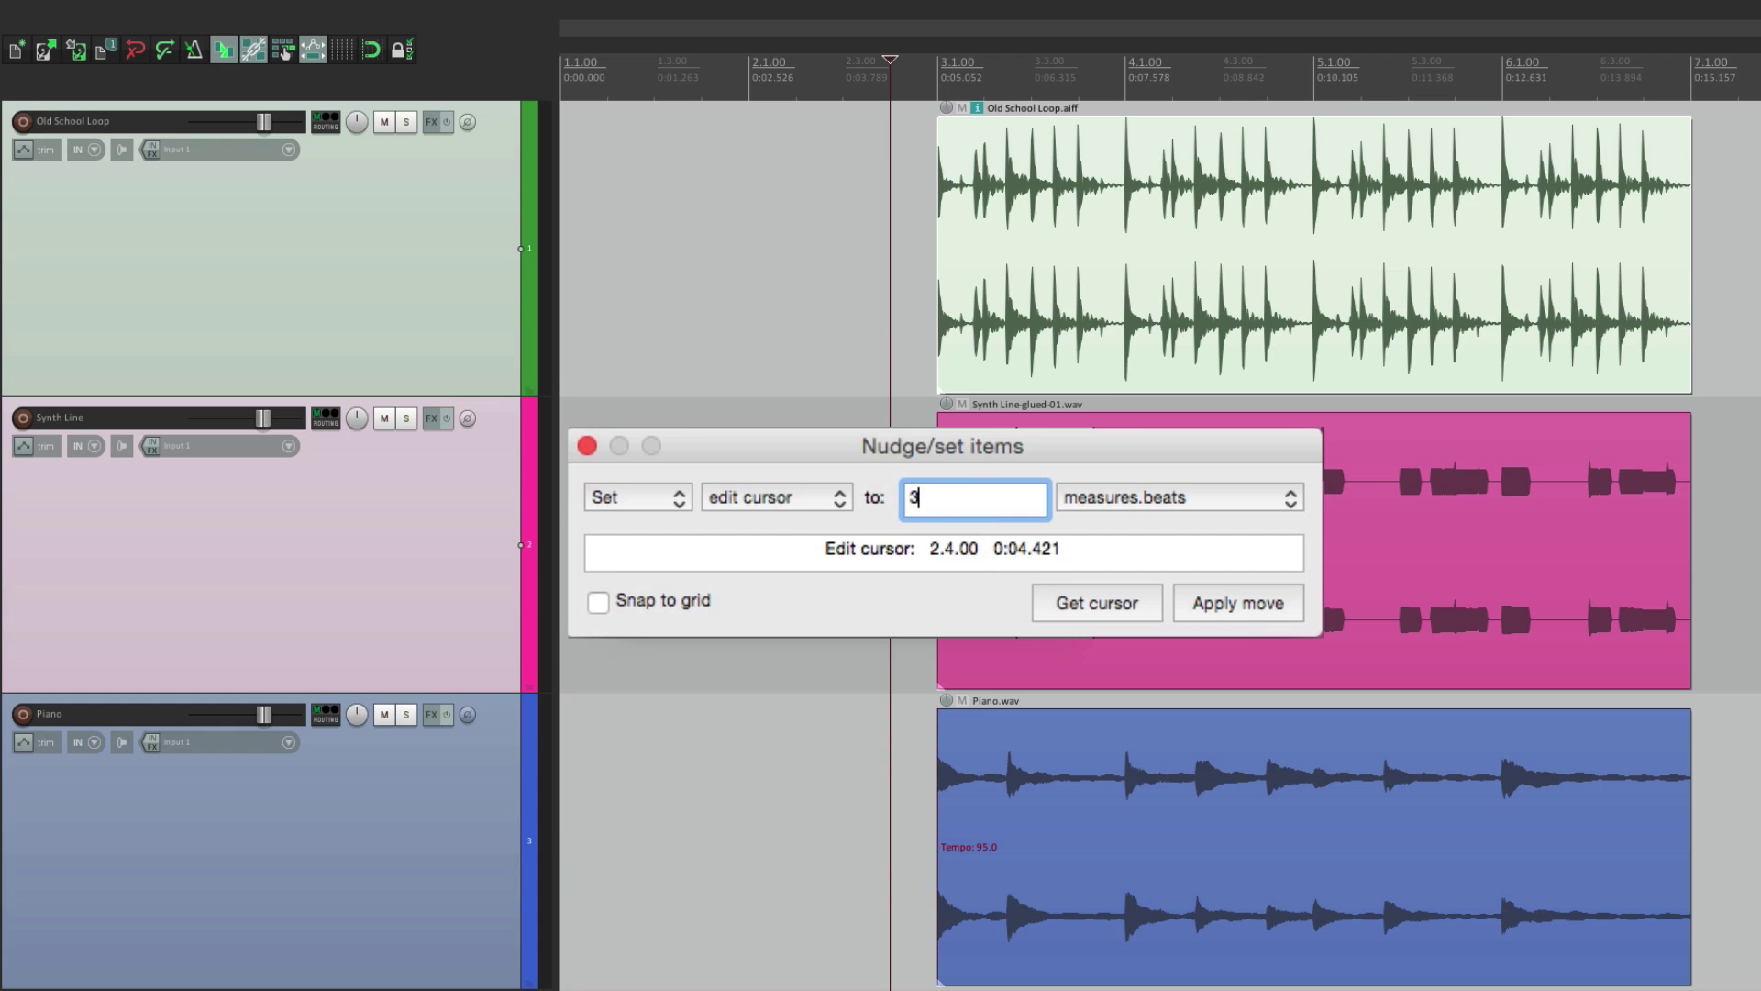
pyautogui.click(1266, 607)
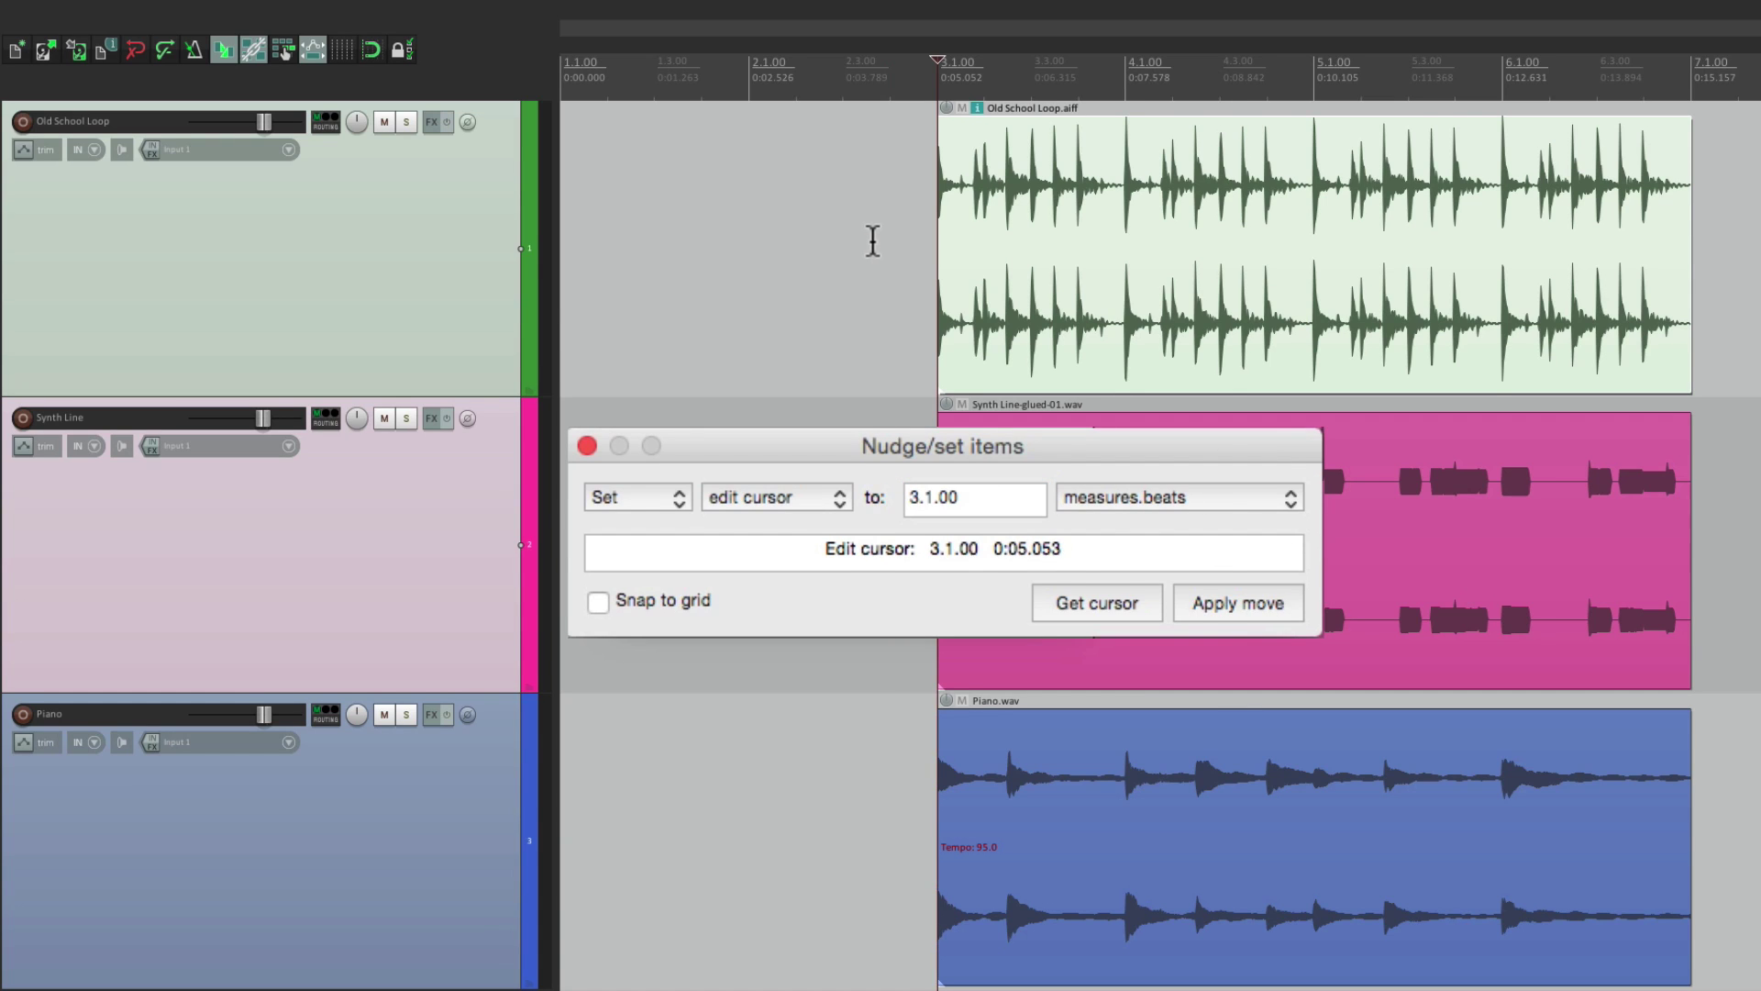
# - Set the edit cursor position to 2.1.00
pyautogui.doubleClick(986, 503)
pyautogui.write('2')
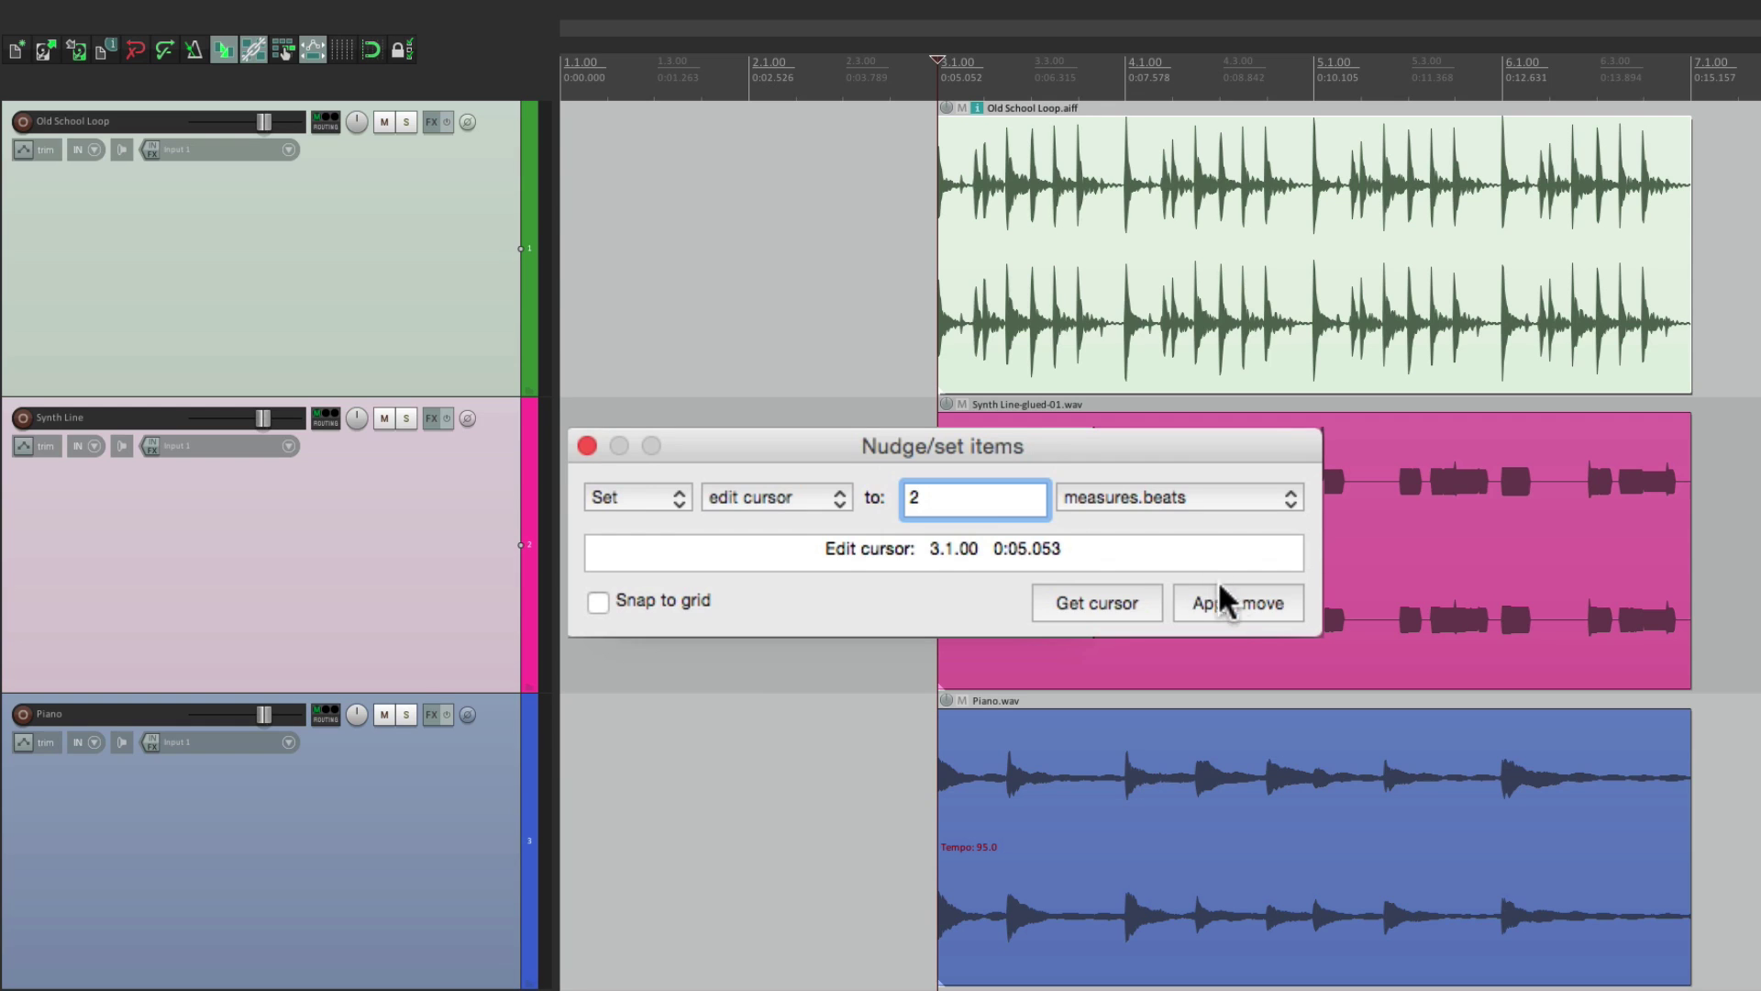
pyautogui.click(1234, 605)
pyautogui.hscroll(-3, 866, 307)
pyautogui.hscroll(2, 866, 307)
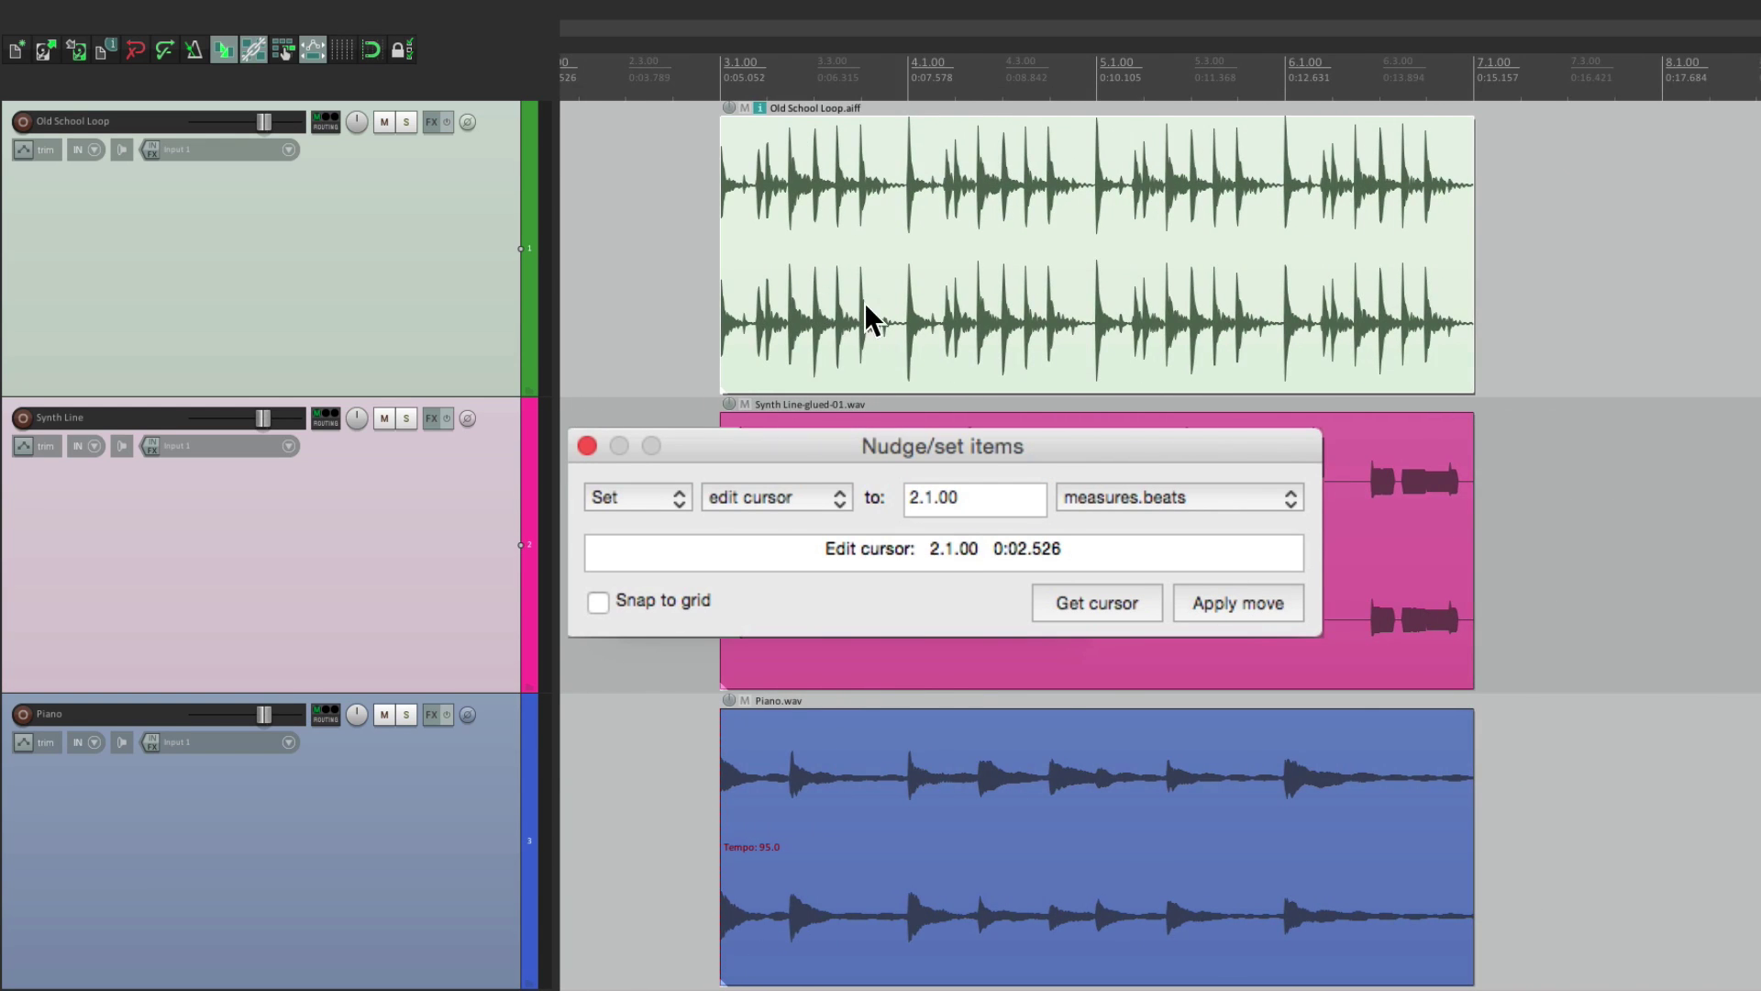
# - Set item position mode and move Old School Loop to start at 4.1.00
pyautogui.click(801, 487)
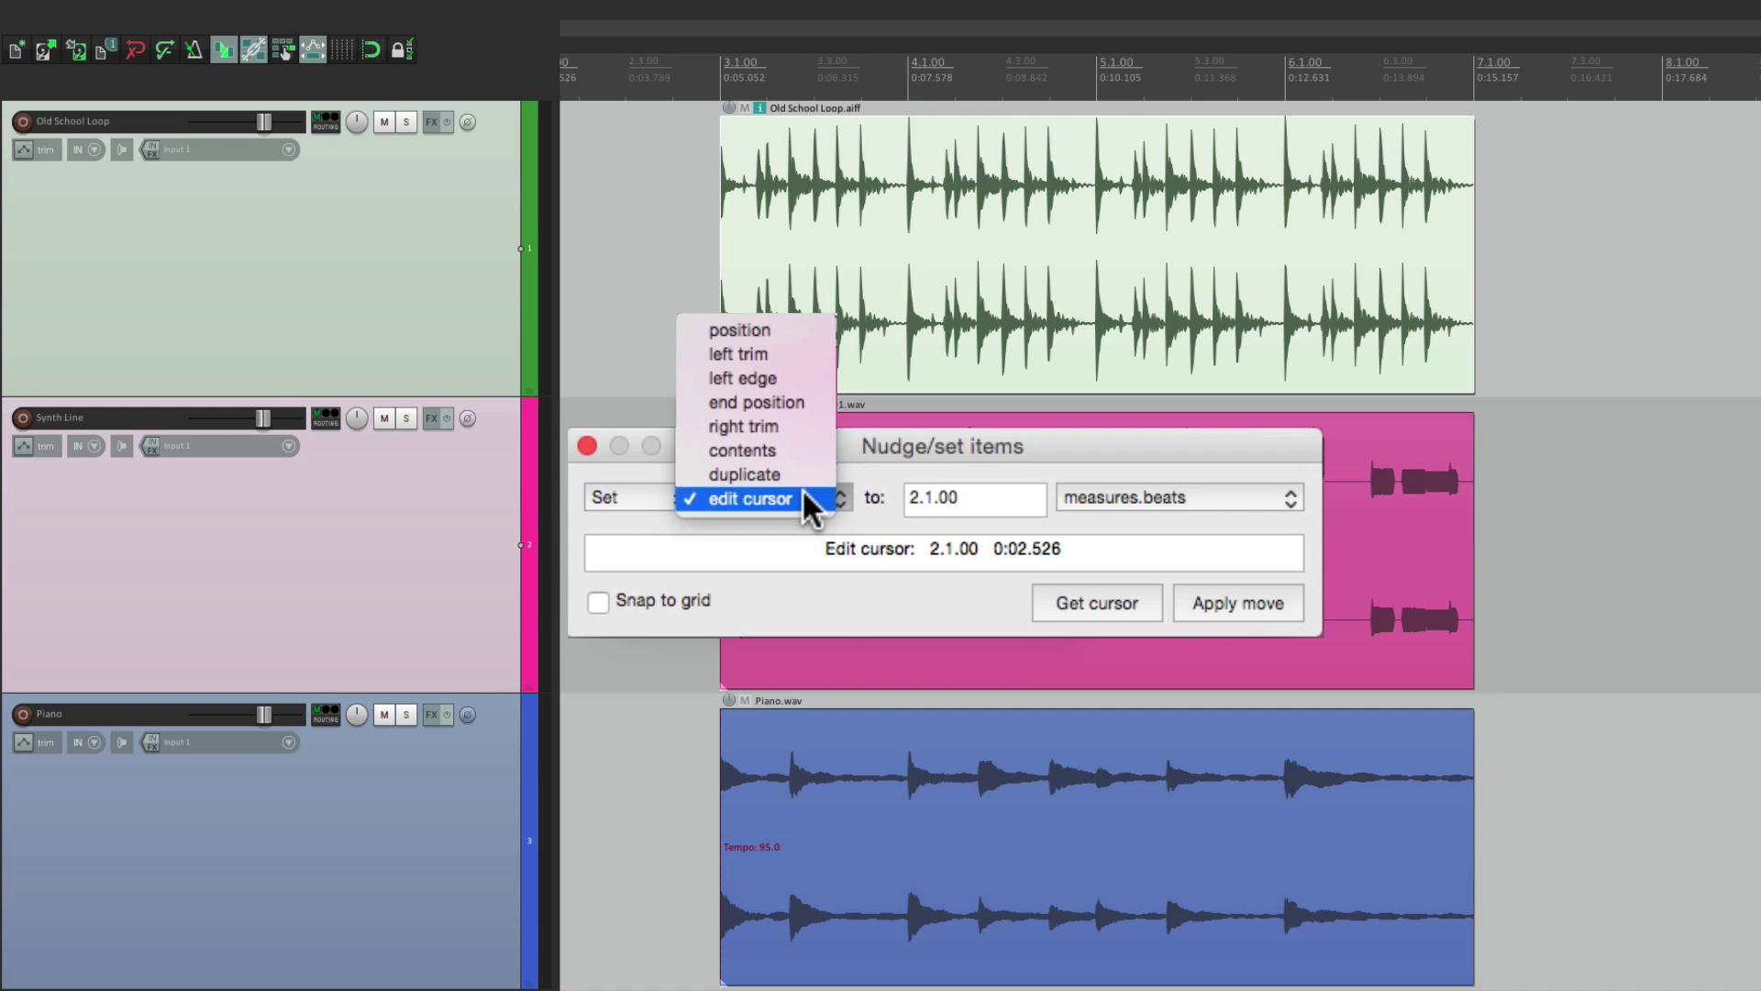
pyautogui.click(788, 330)
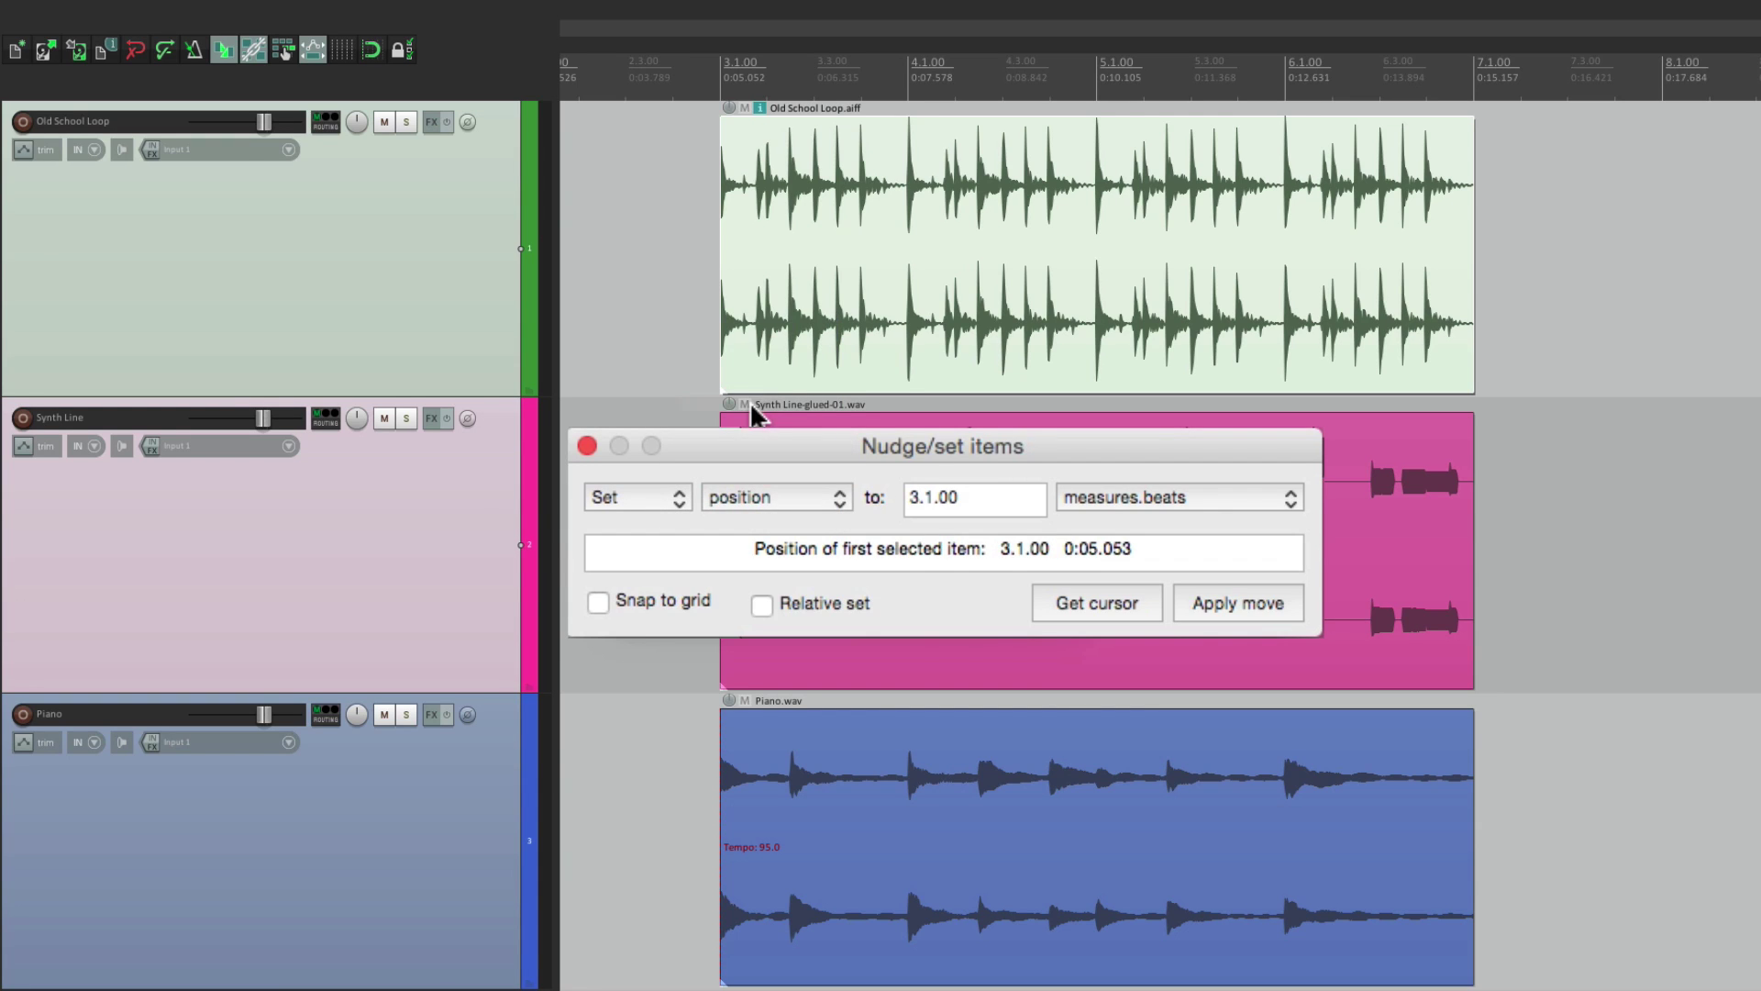
pyautogui.doubleClick(1006, 495)
pyautogui.write('4')
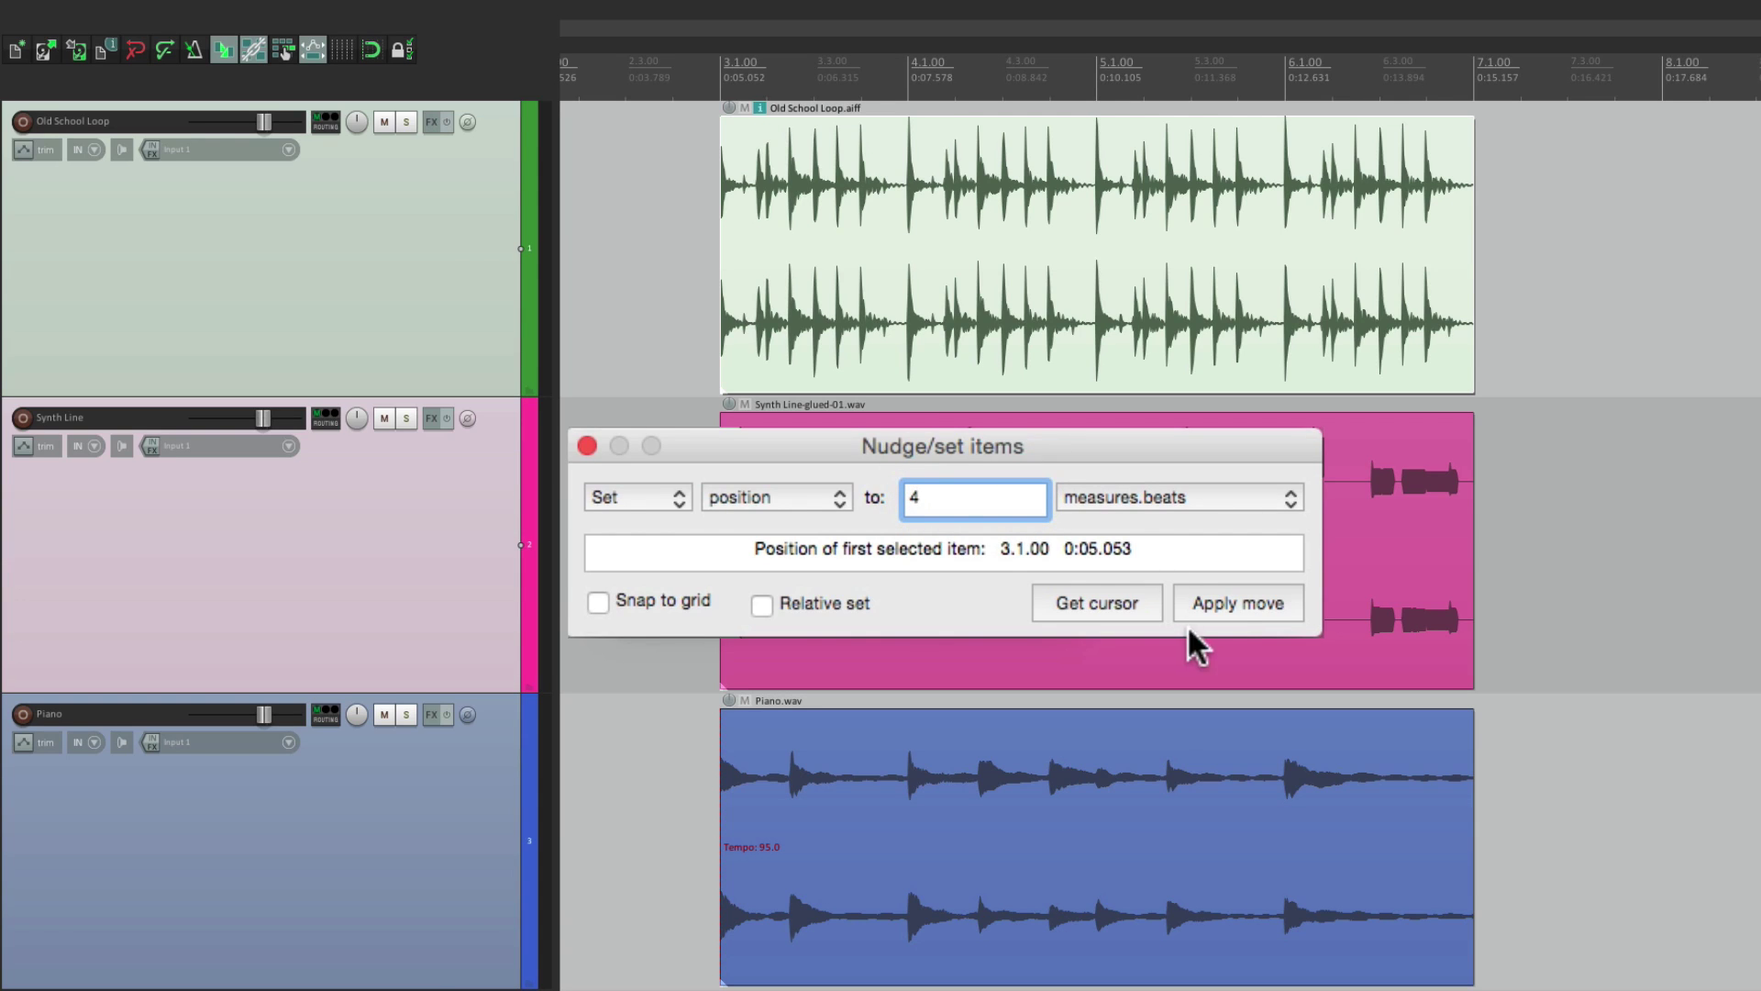
pyautogui.click(1223, 597)
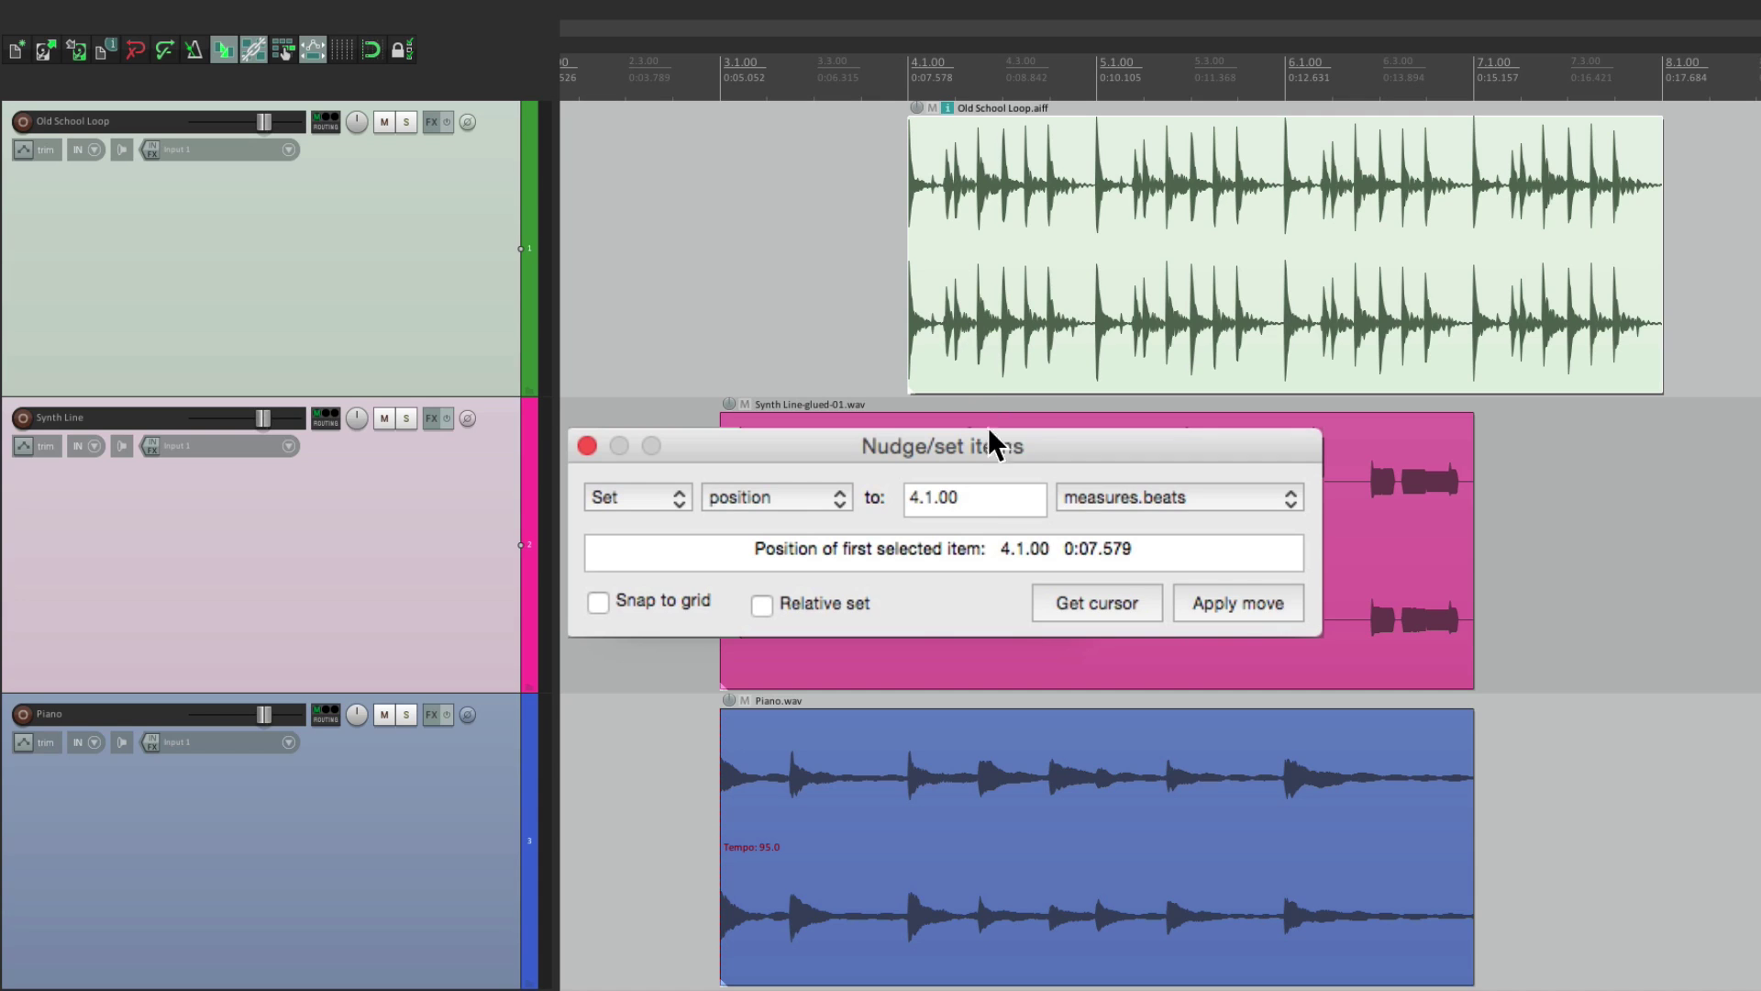
# - Move Old School Loop to 5.1.00, then back to 3.1.00
pyautogui.doubleClick(1000, 494)
pyautogui.write('5')
pyautogui.click(1262, 601)
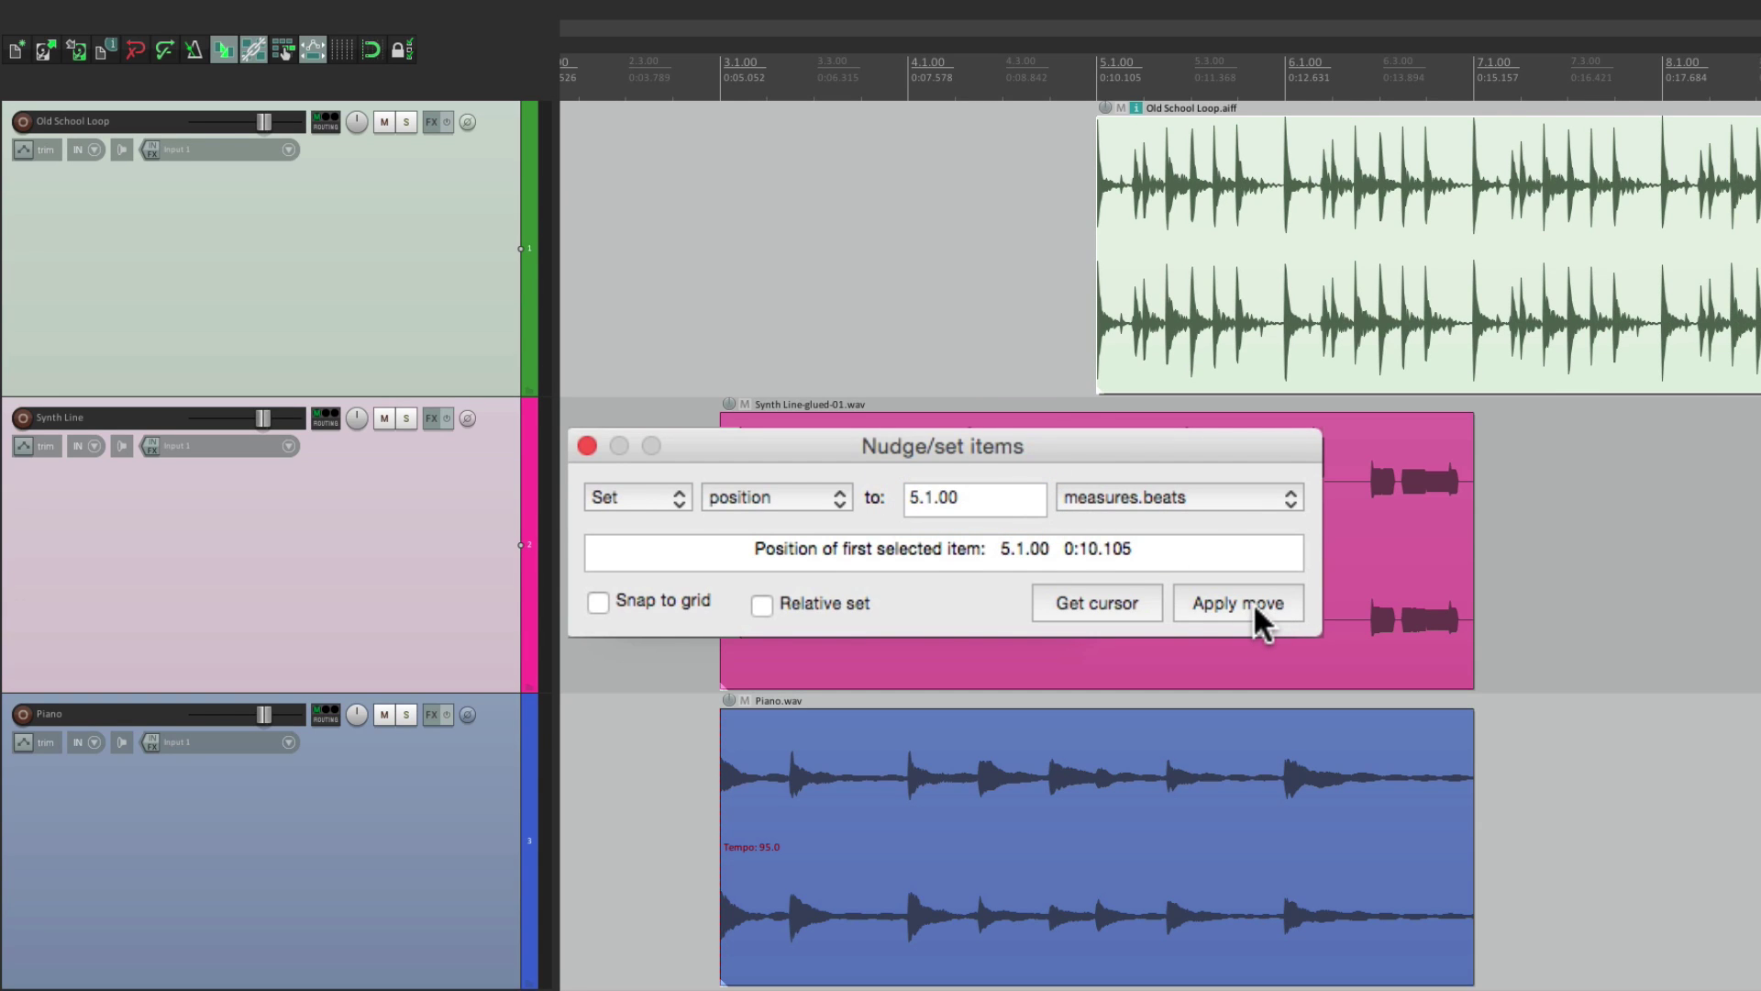
pyautogui.doubleClick(1034, 499)
pyautogui.write('3')
pyautogui.press('Return')
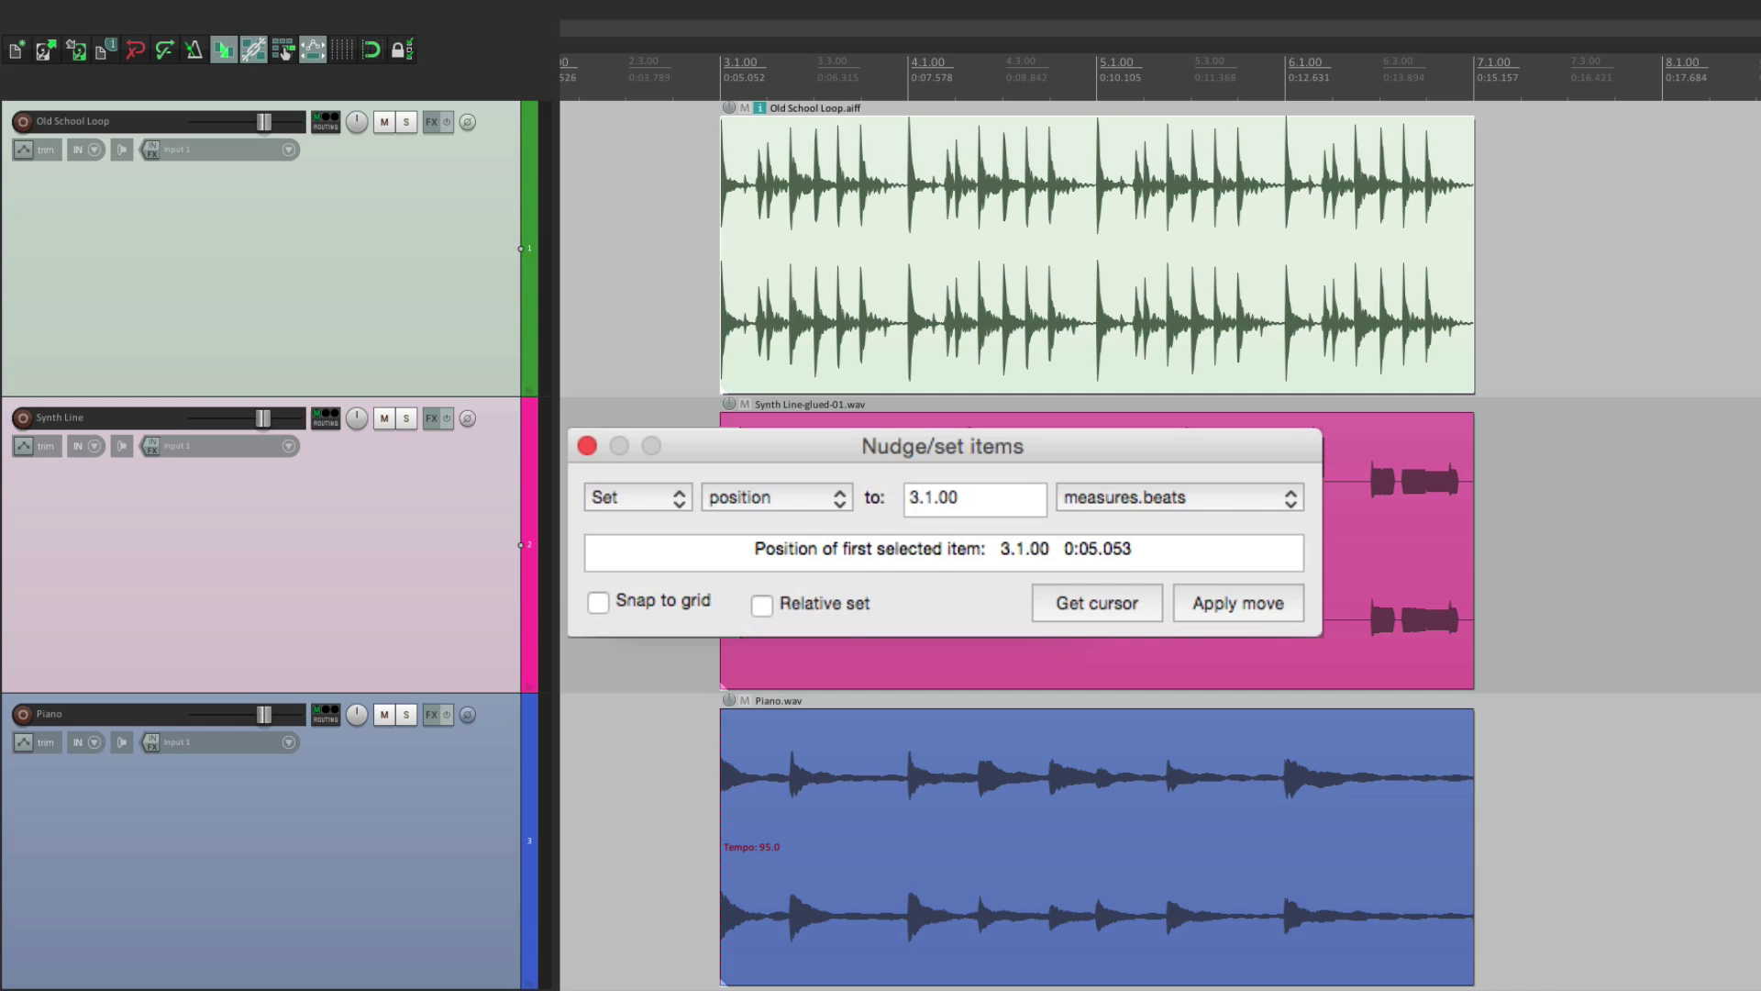
pyautogui.click(1220, 494)
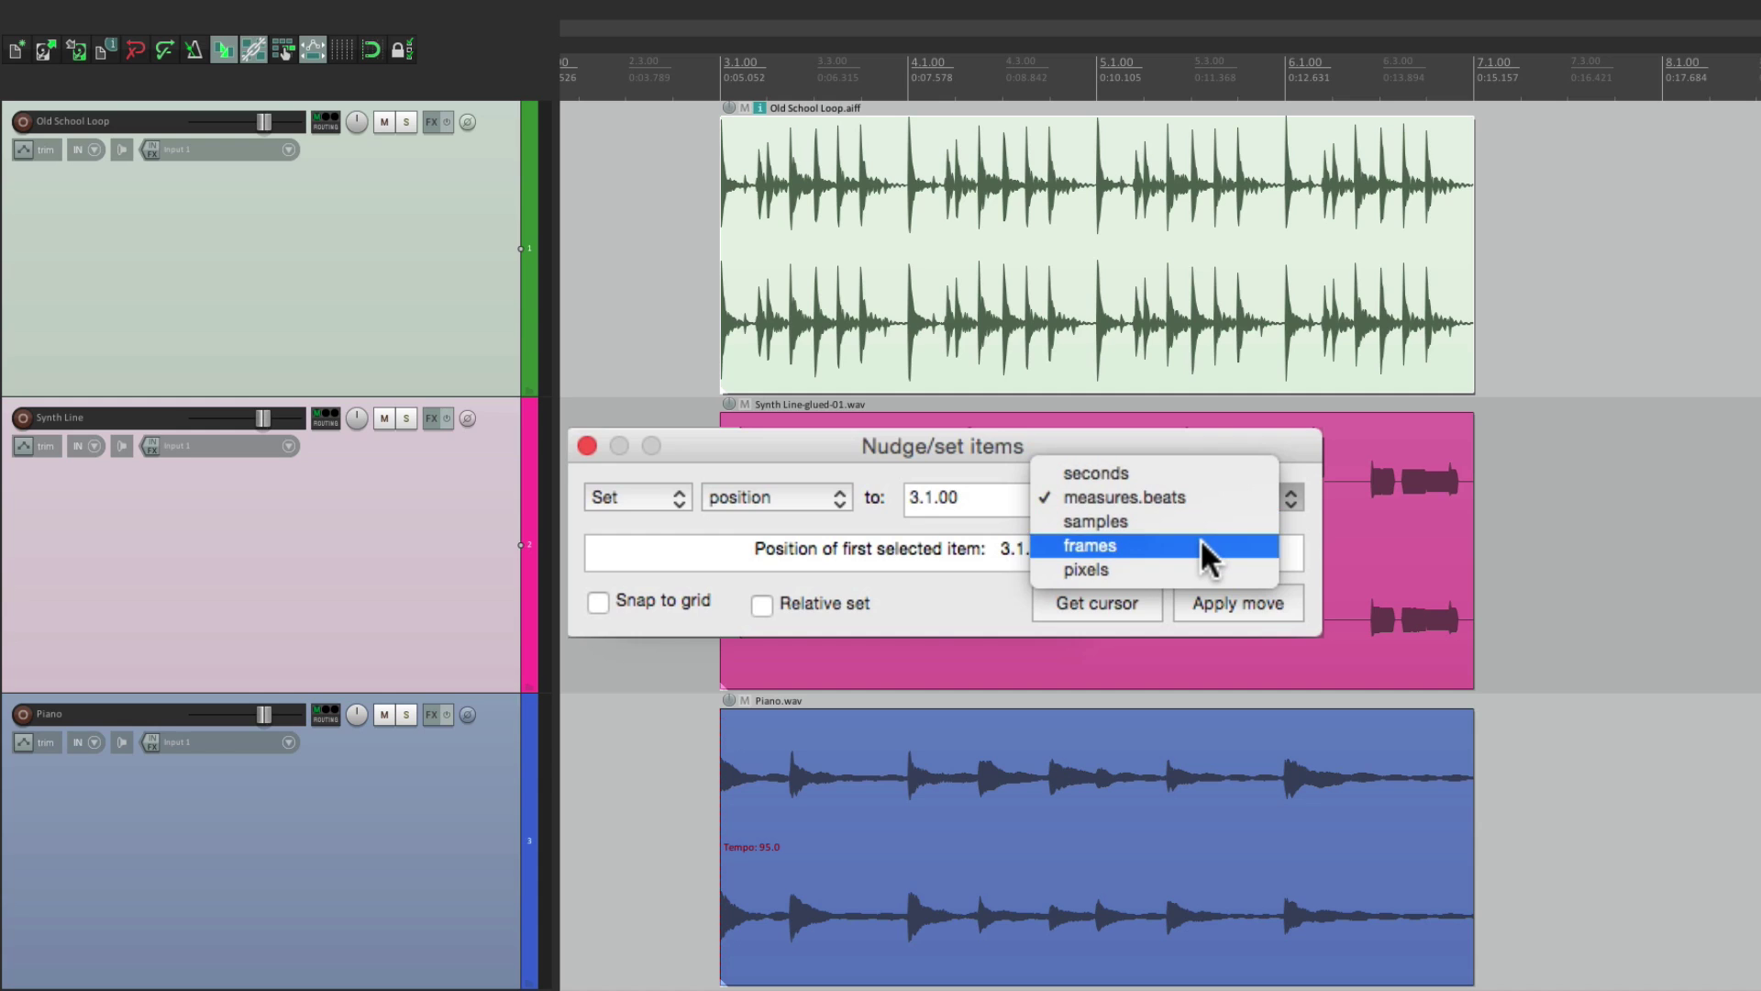
# - Keep measures.beats and set the Synth Line item to start at 4.1.00
pyautogui.click(1101, 427)
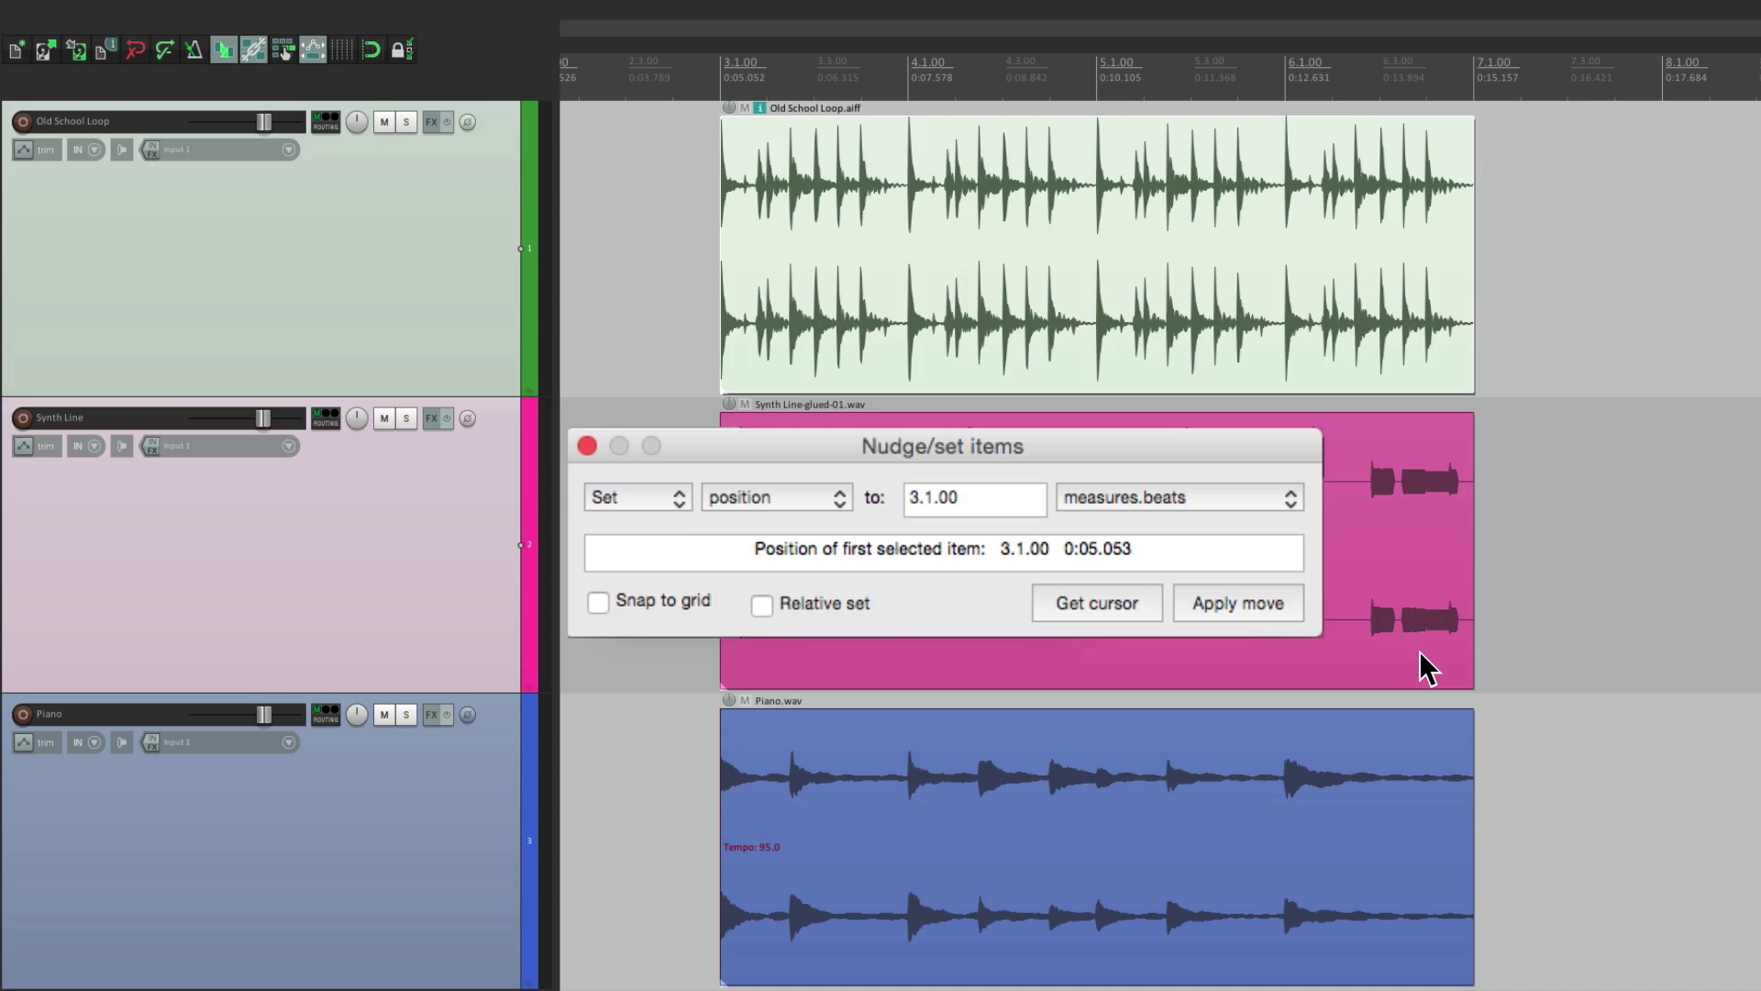
pyautogui.press('super+z')
pyautogui.click(998, 497)
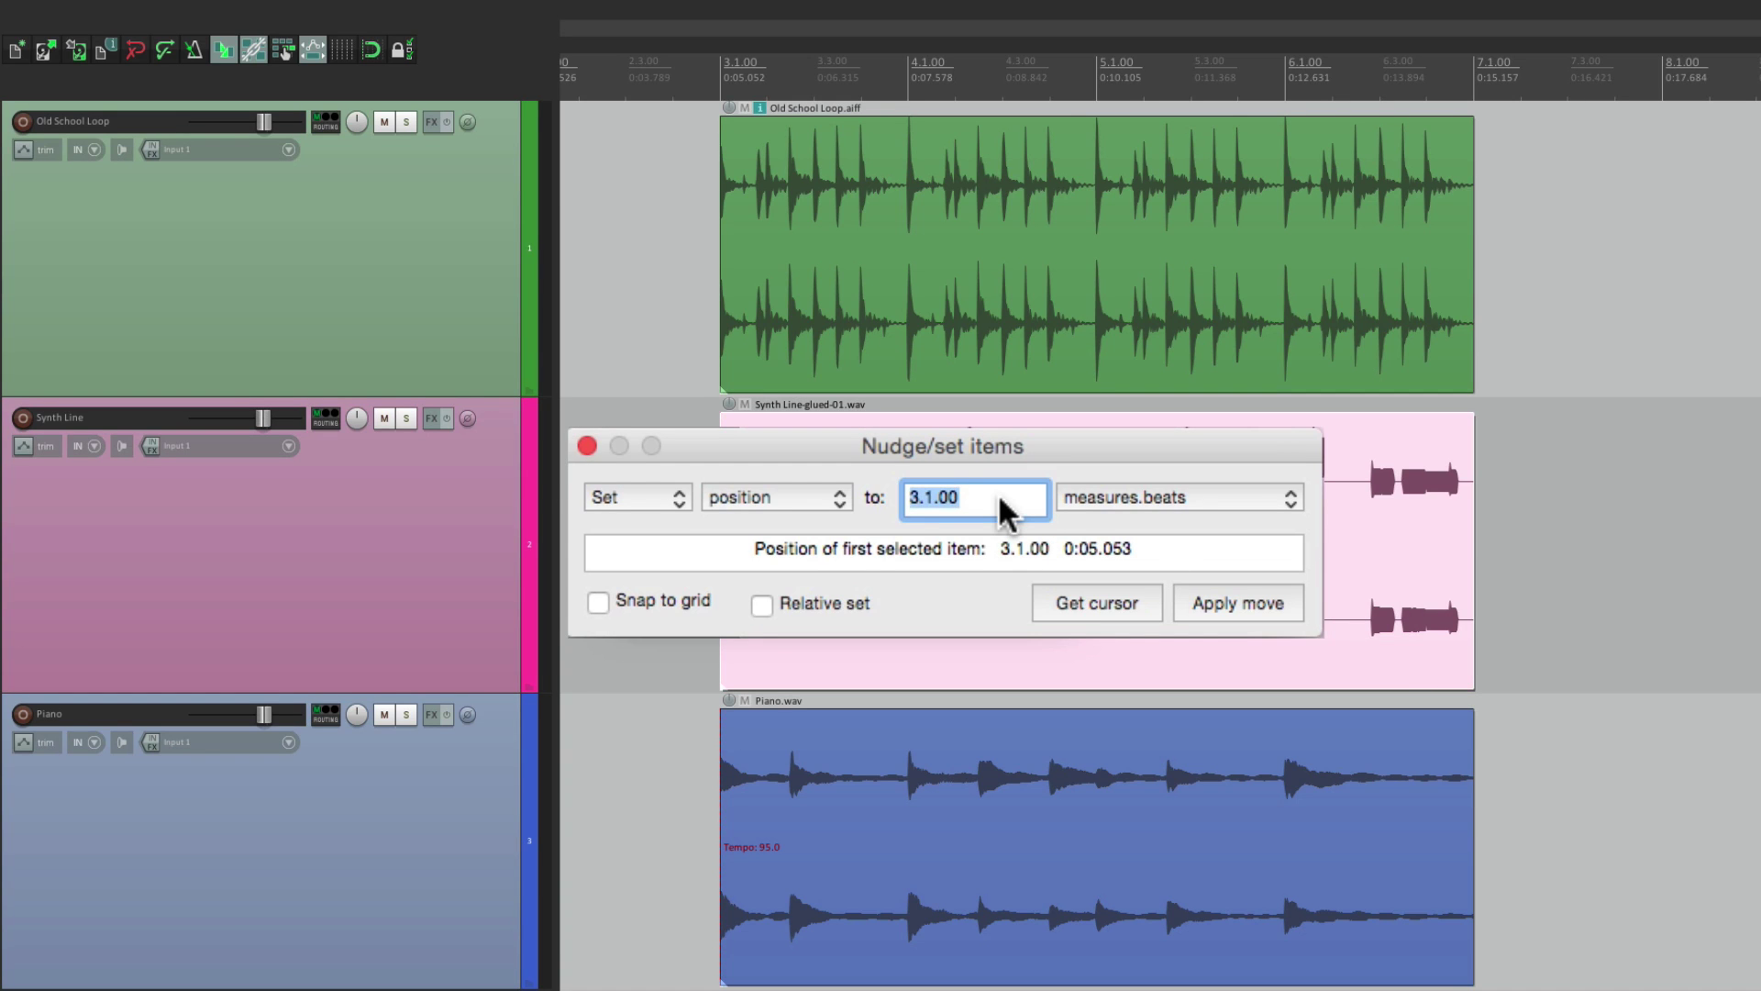
pyautogui.write('4')
pyautogui.click(1230, 615)
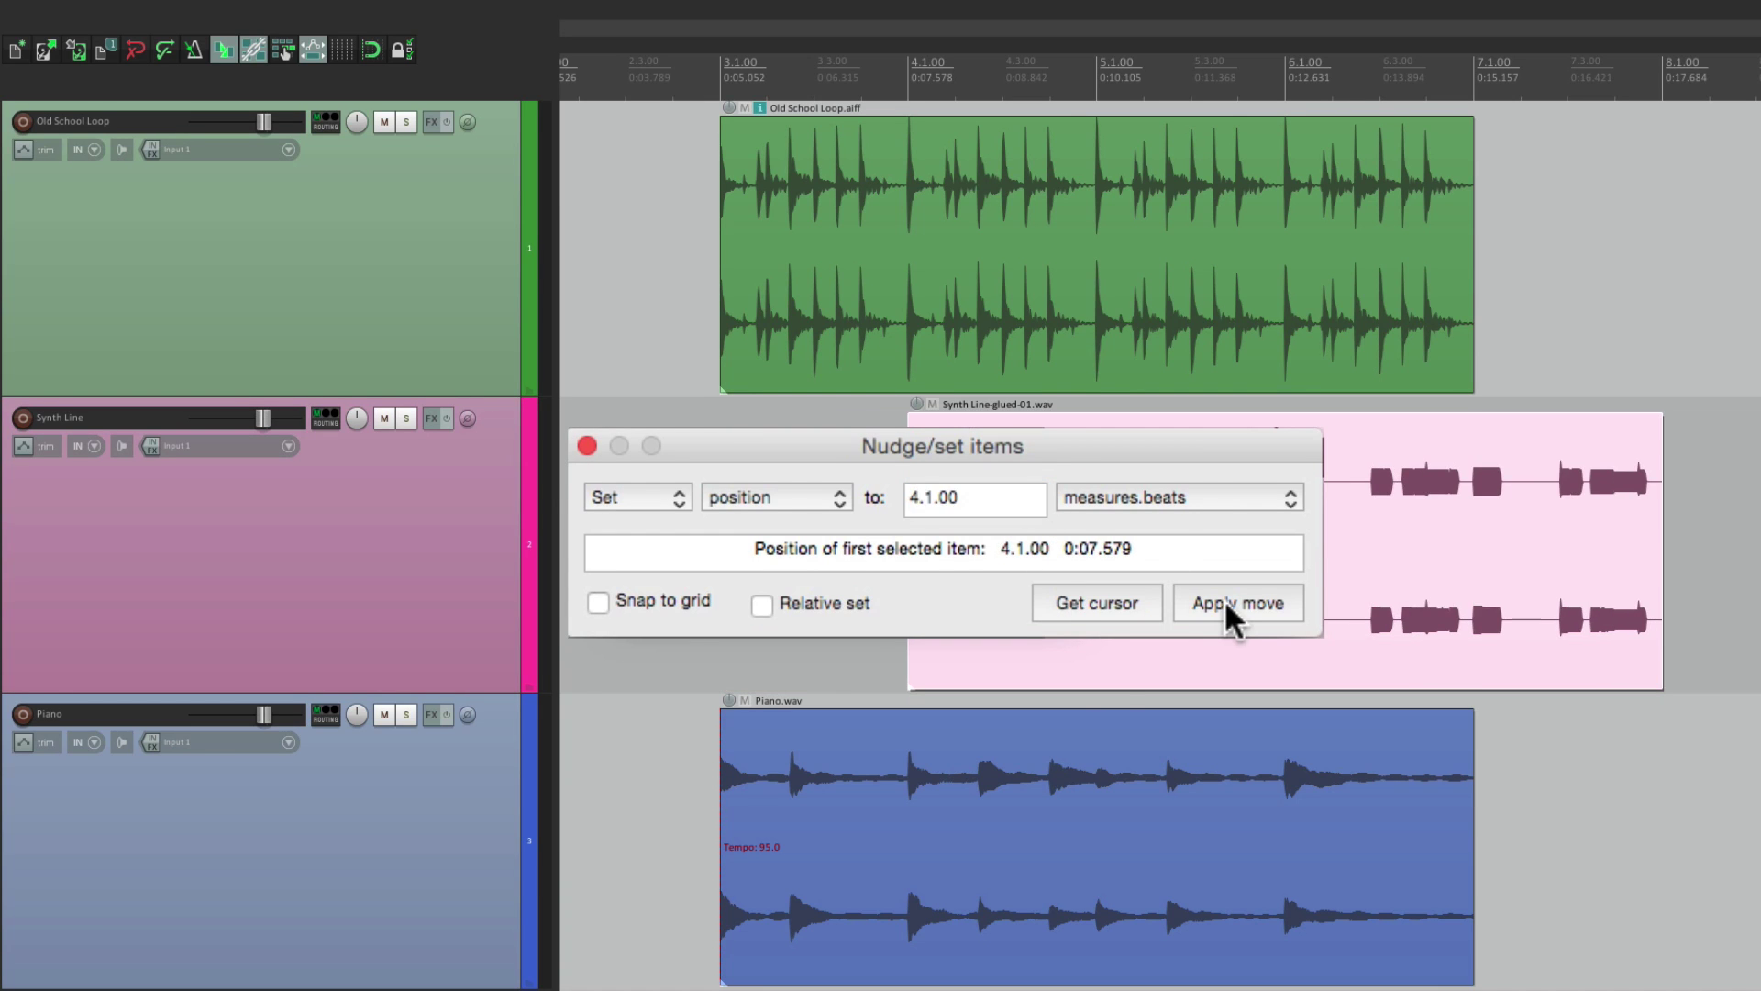
# - Select the Piano item and set it to start at 5.1.00
pyautogui.click(847, 842)
pyautogui.click(1022, 496)
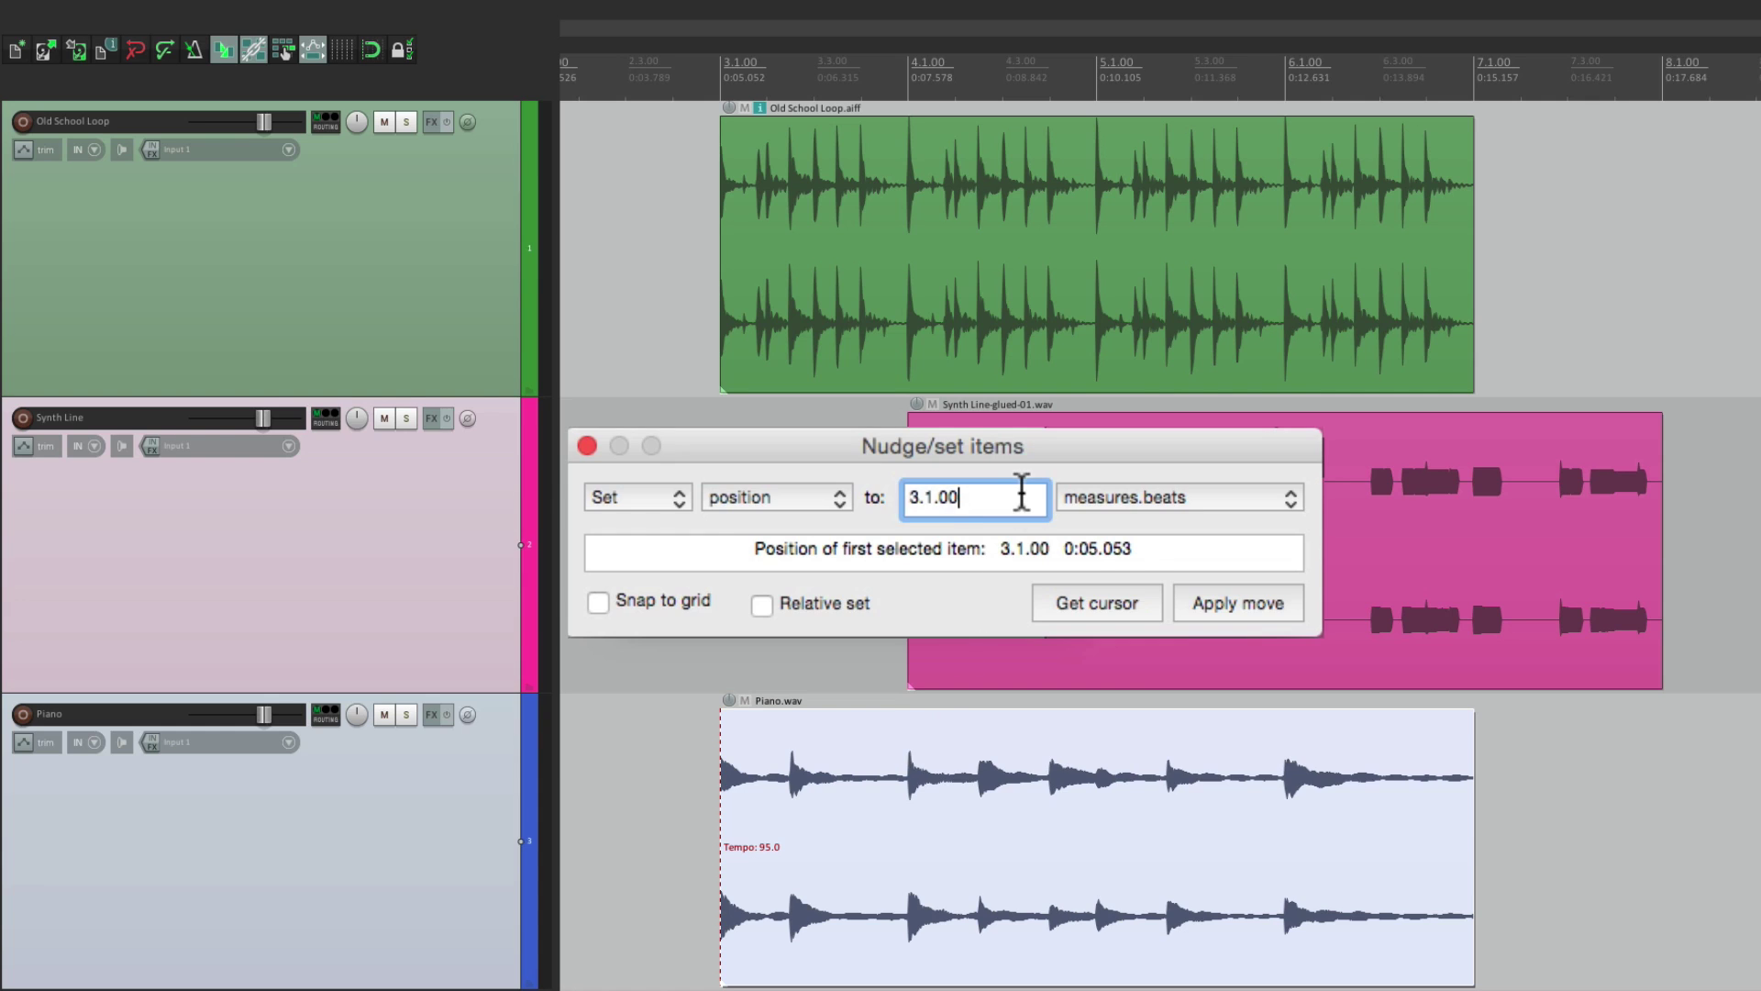
pyautogui.write('5')
pyautogui.click(1215, 601)
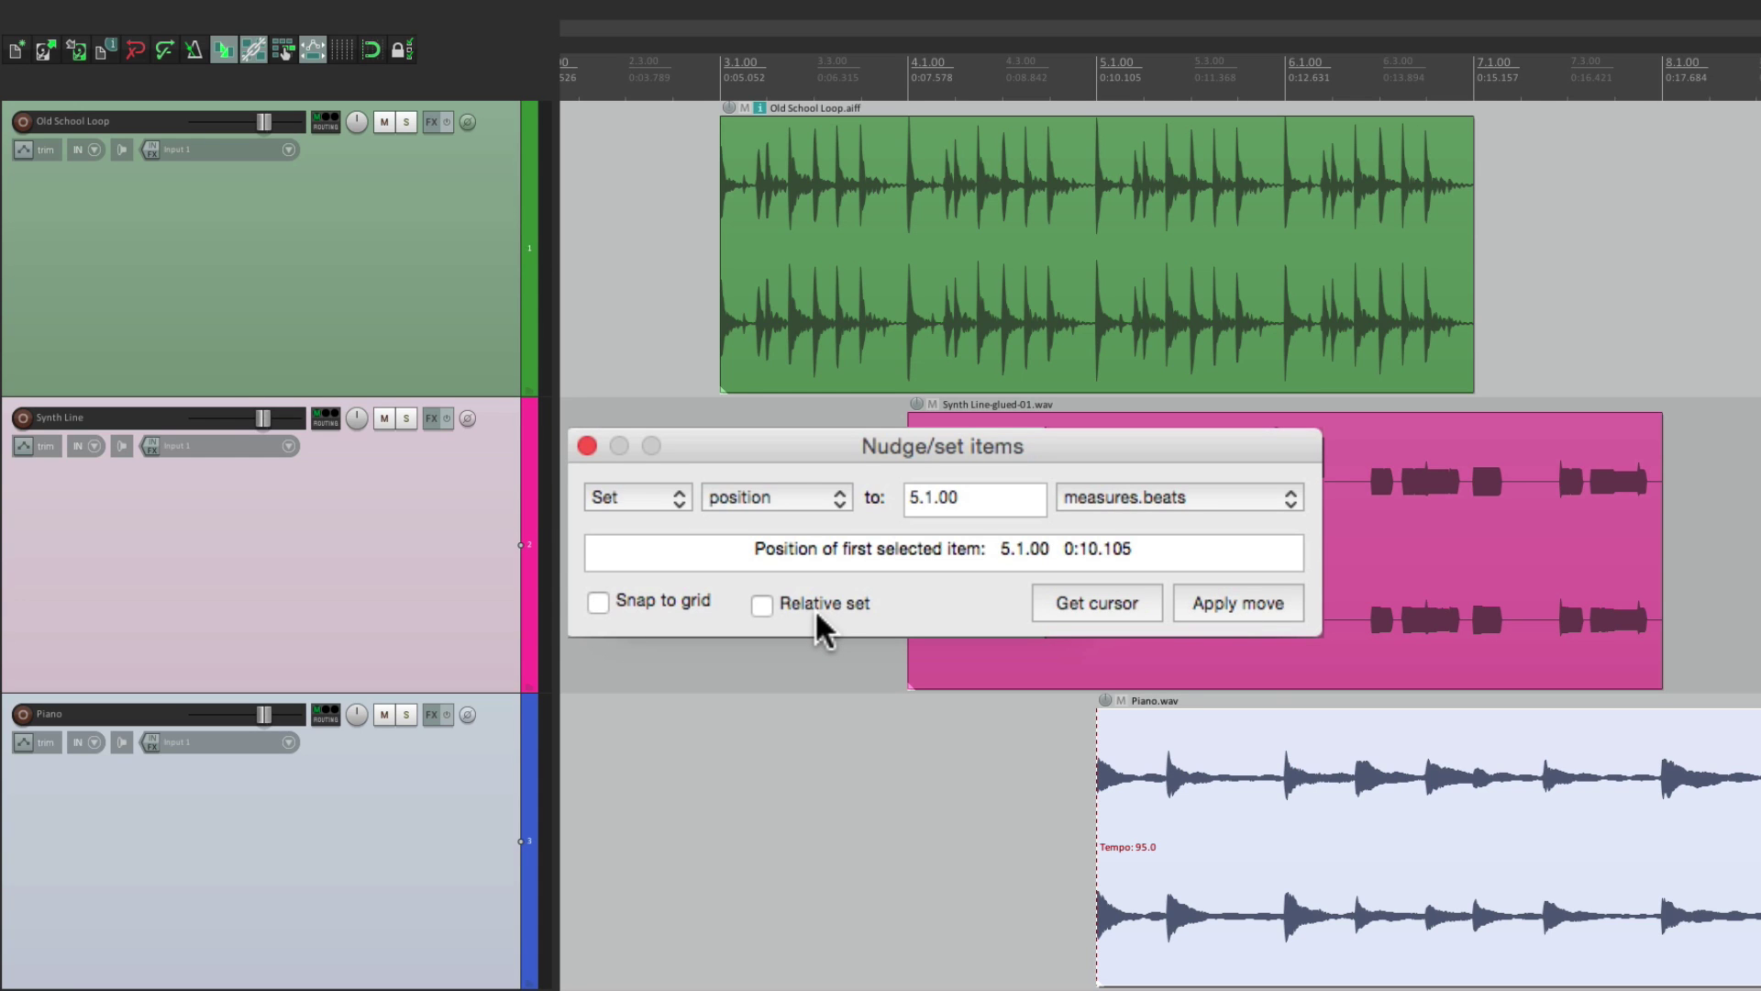
# - Select all three items and set them to start together at 5.1.00
pyautogui.click(884, 233)
pyautogui.keyDown('ctrl'); pyautogui.click(1391, 537); pyautogui.keyUp('ctrl')
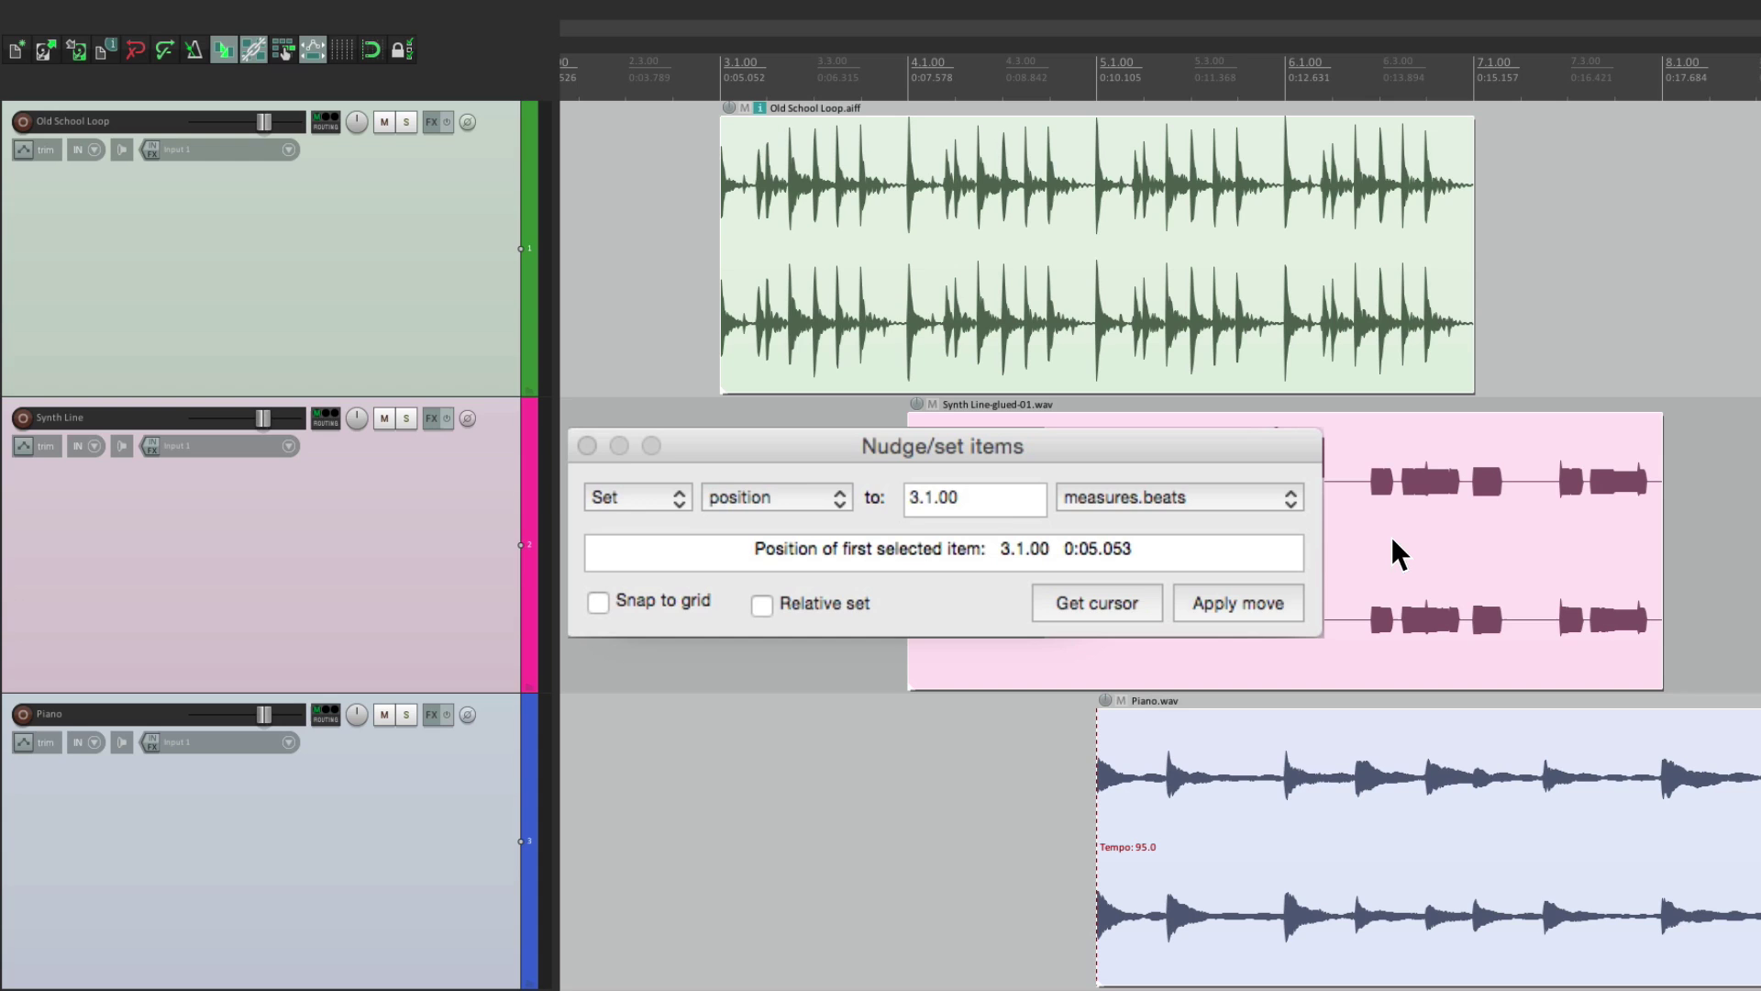
pyautogui.doubleClick(999, 504)
pyautogui.write('5')
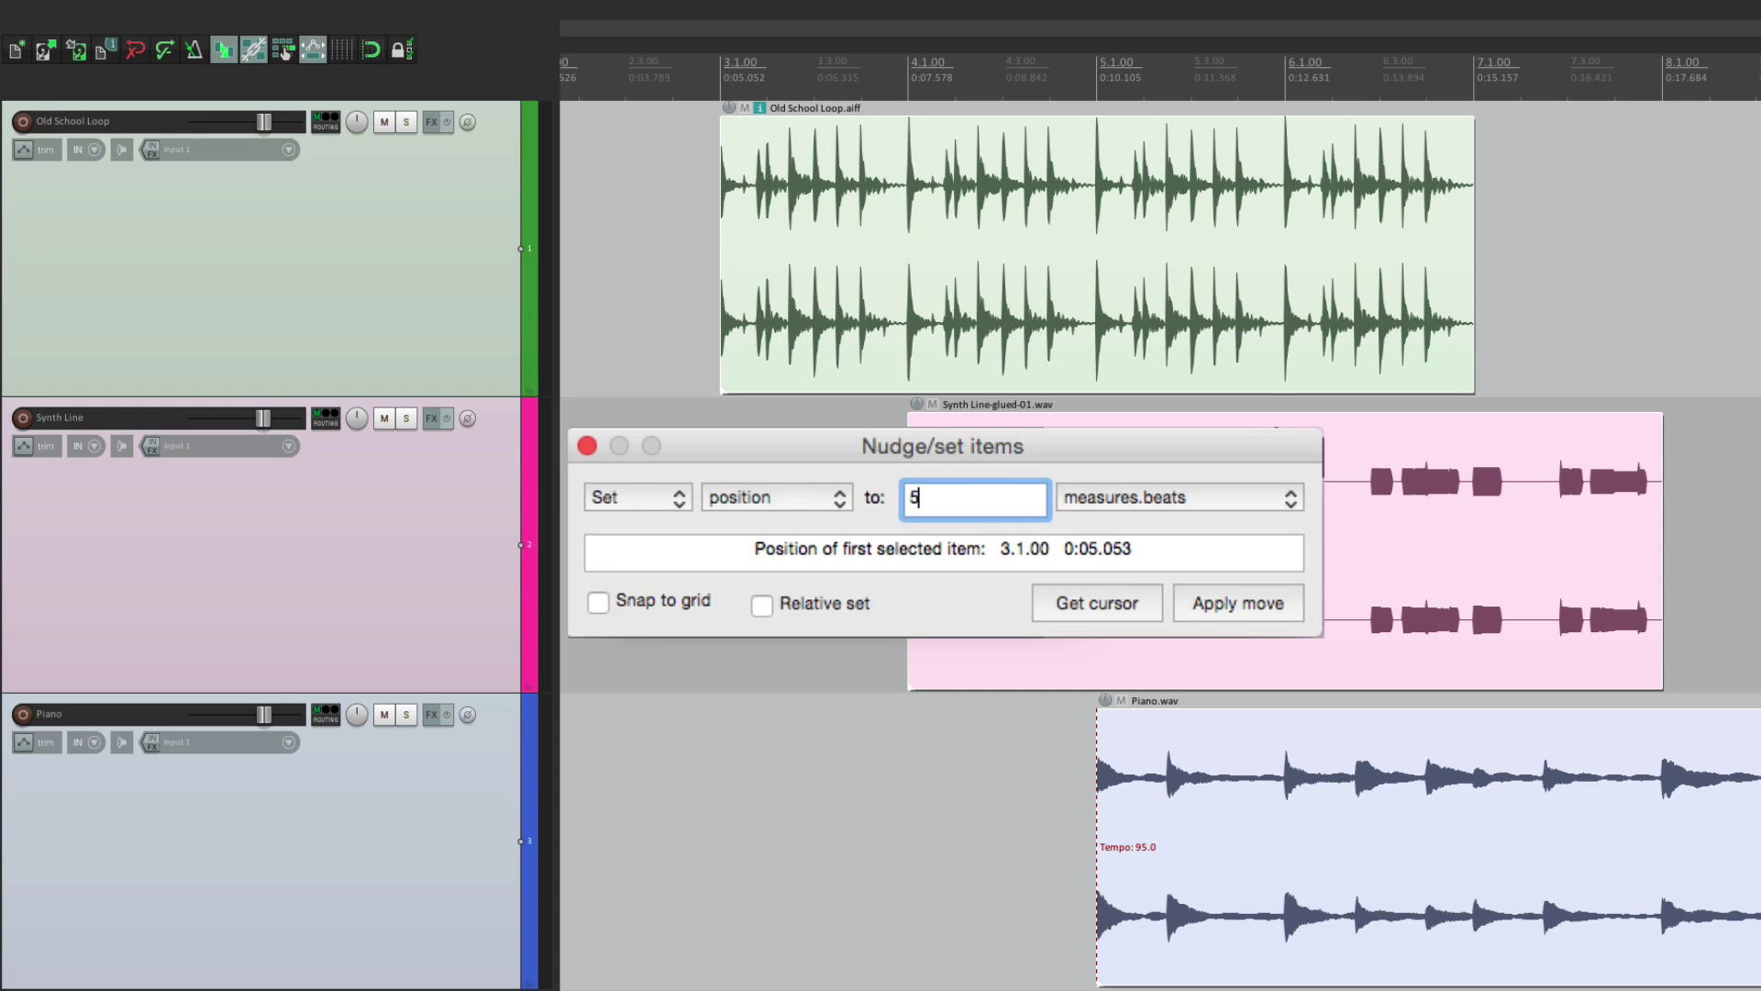
pyautogui.click(1247, 600)
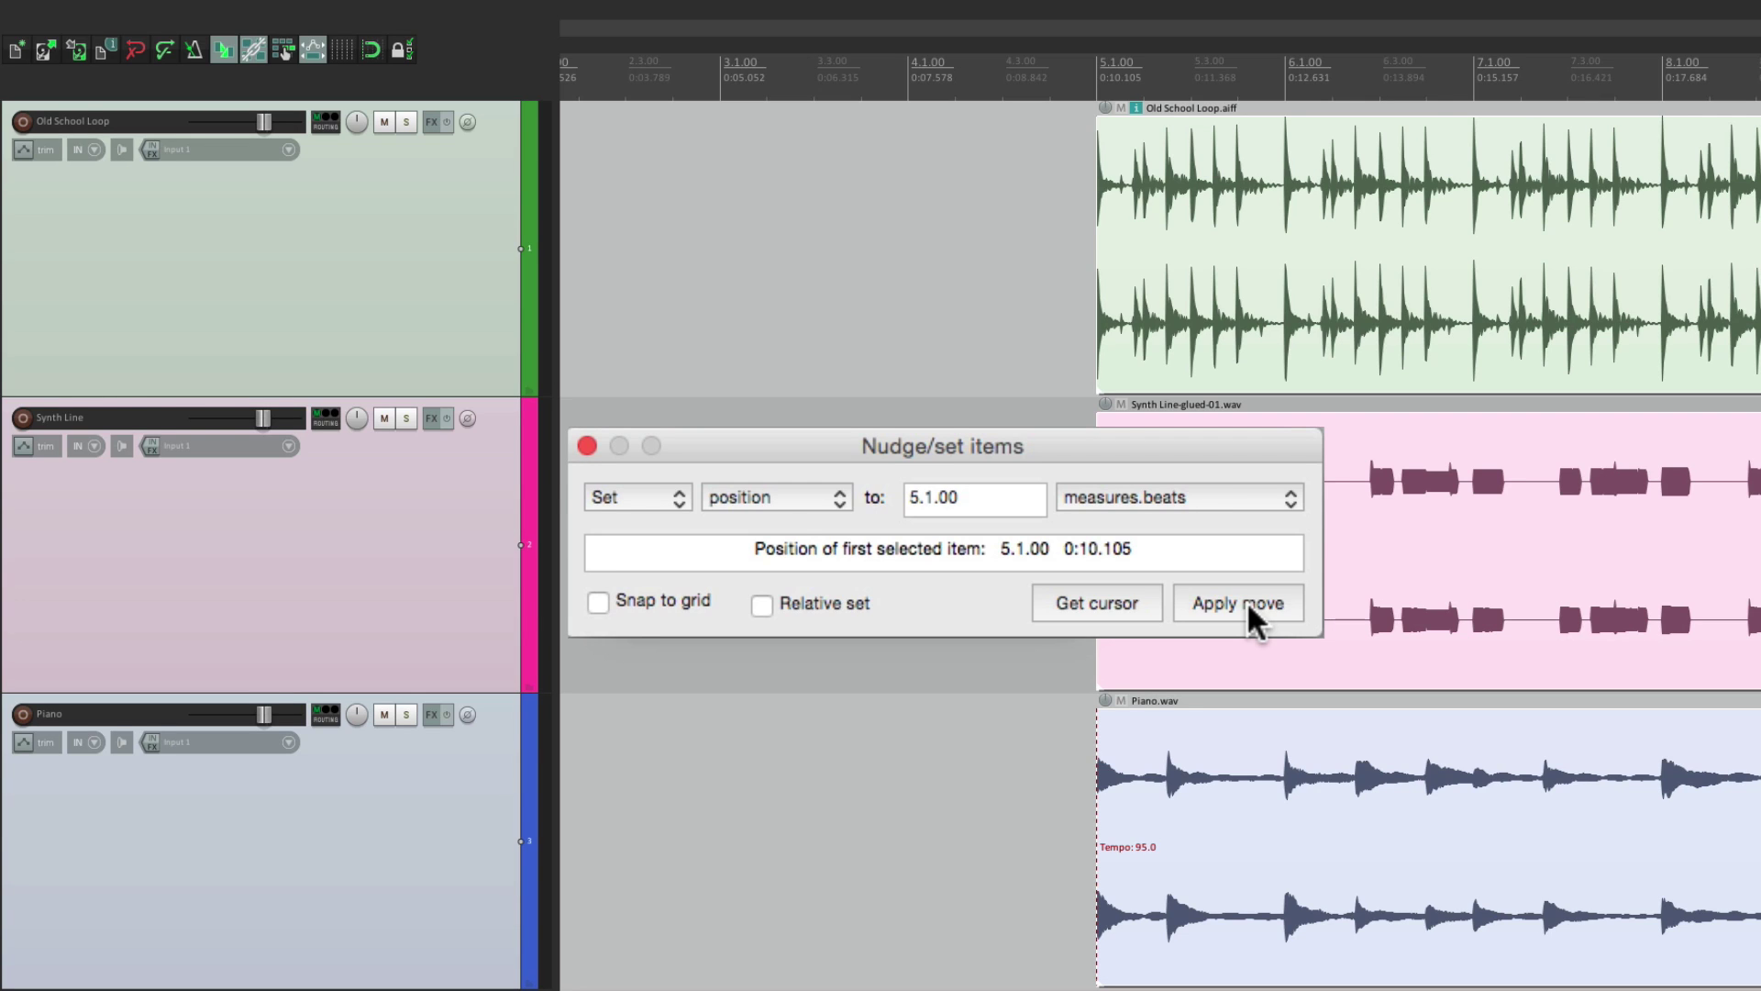
# - Undo to restore the staggered items, then shift them right two measures with value 5
pyautogui.press('super+z')
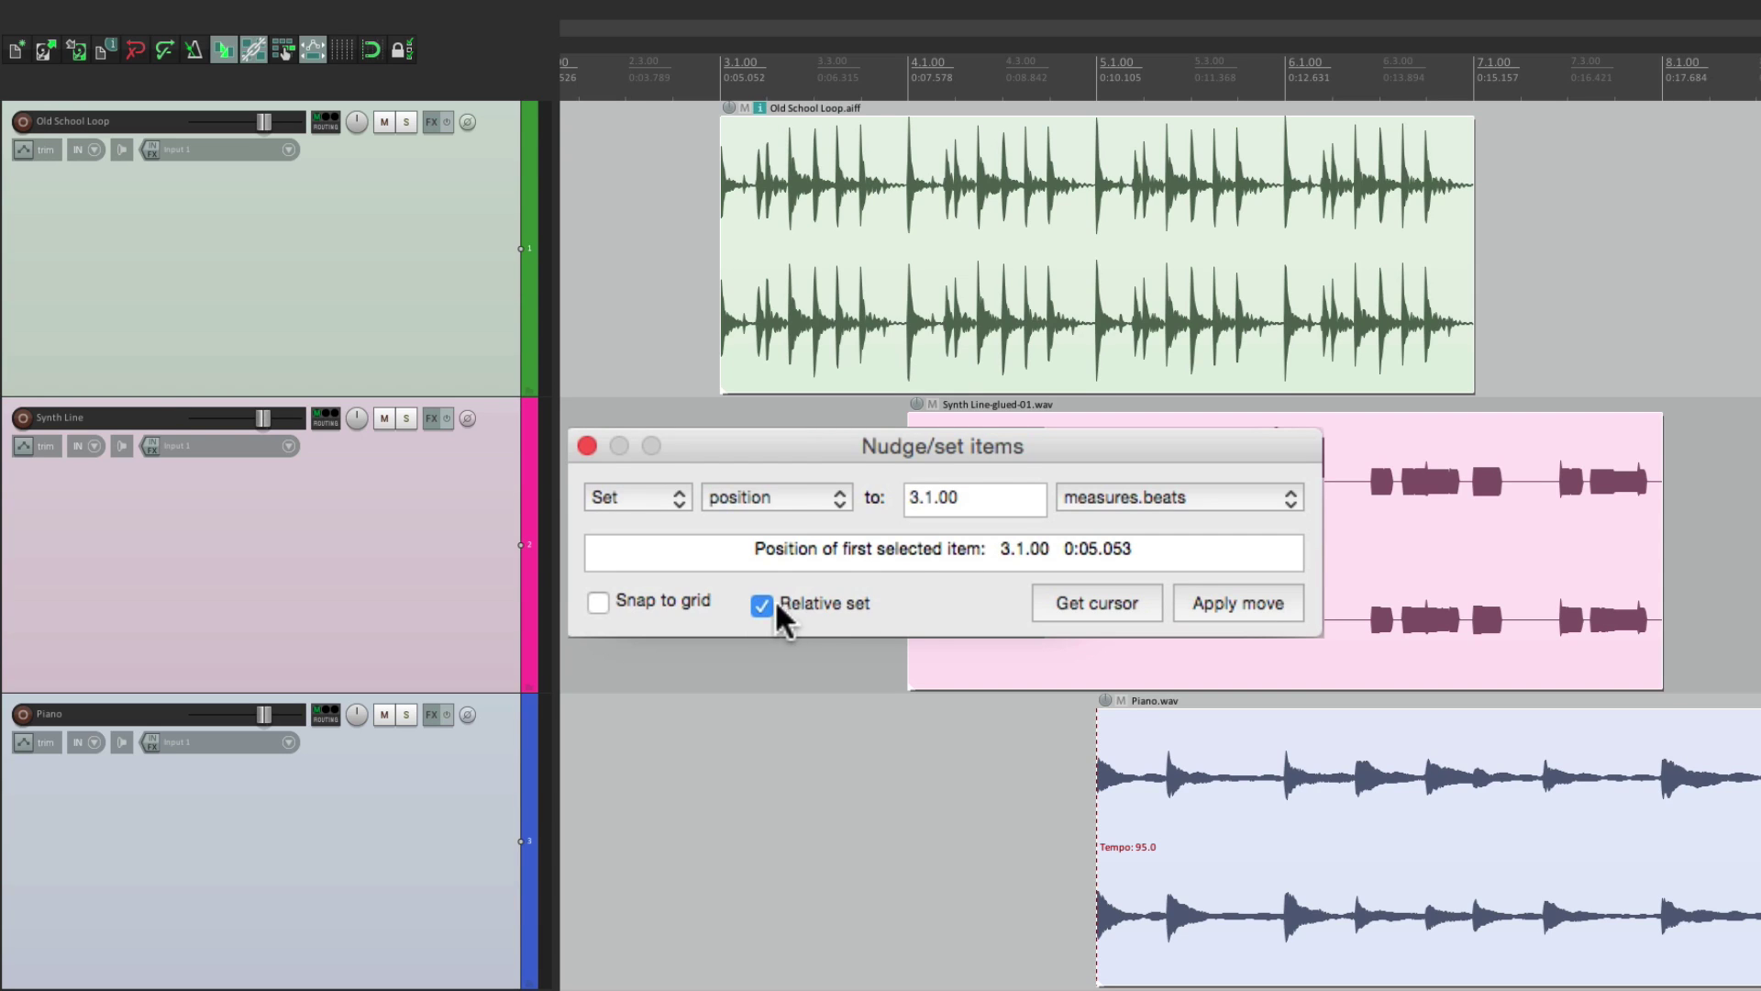
pyautogui.doubleClick(986, 499)
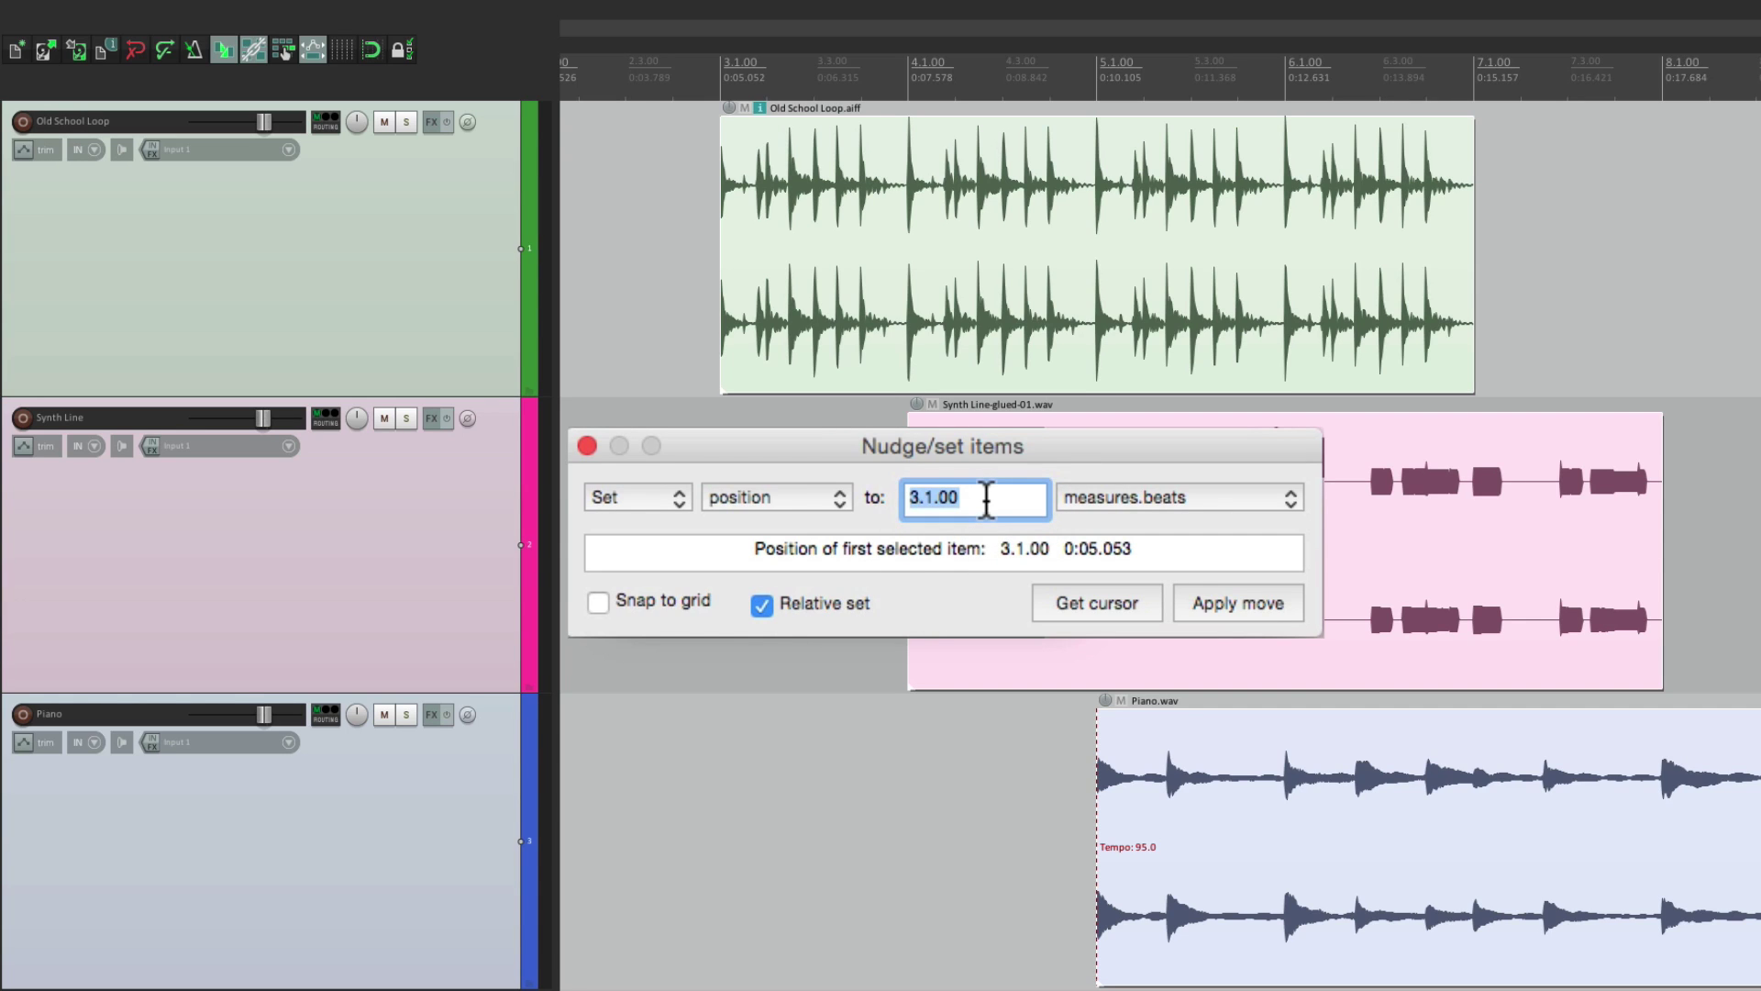
pyautogui.write('5')
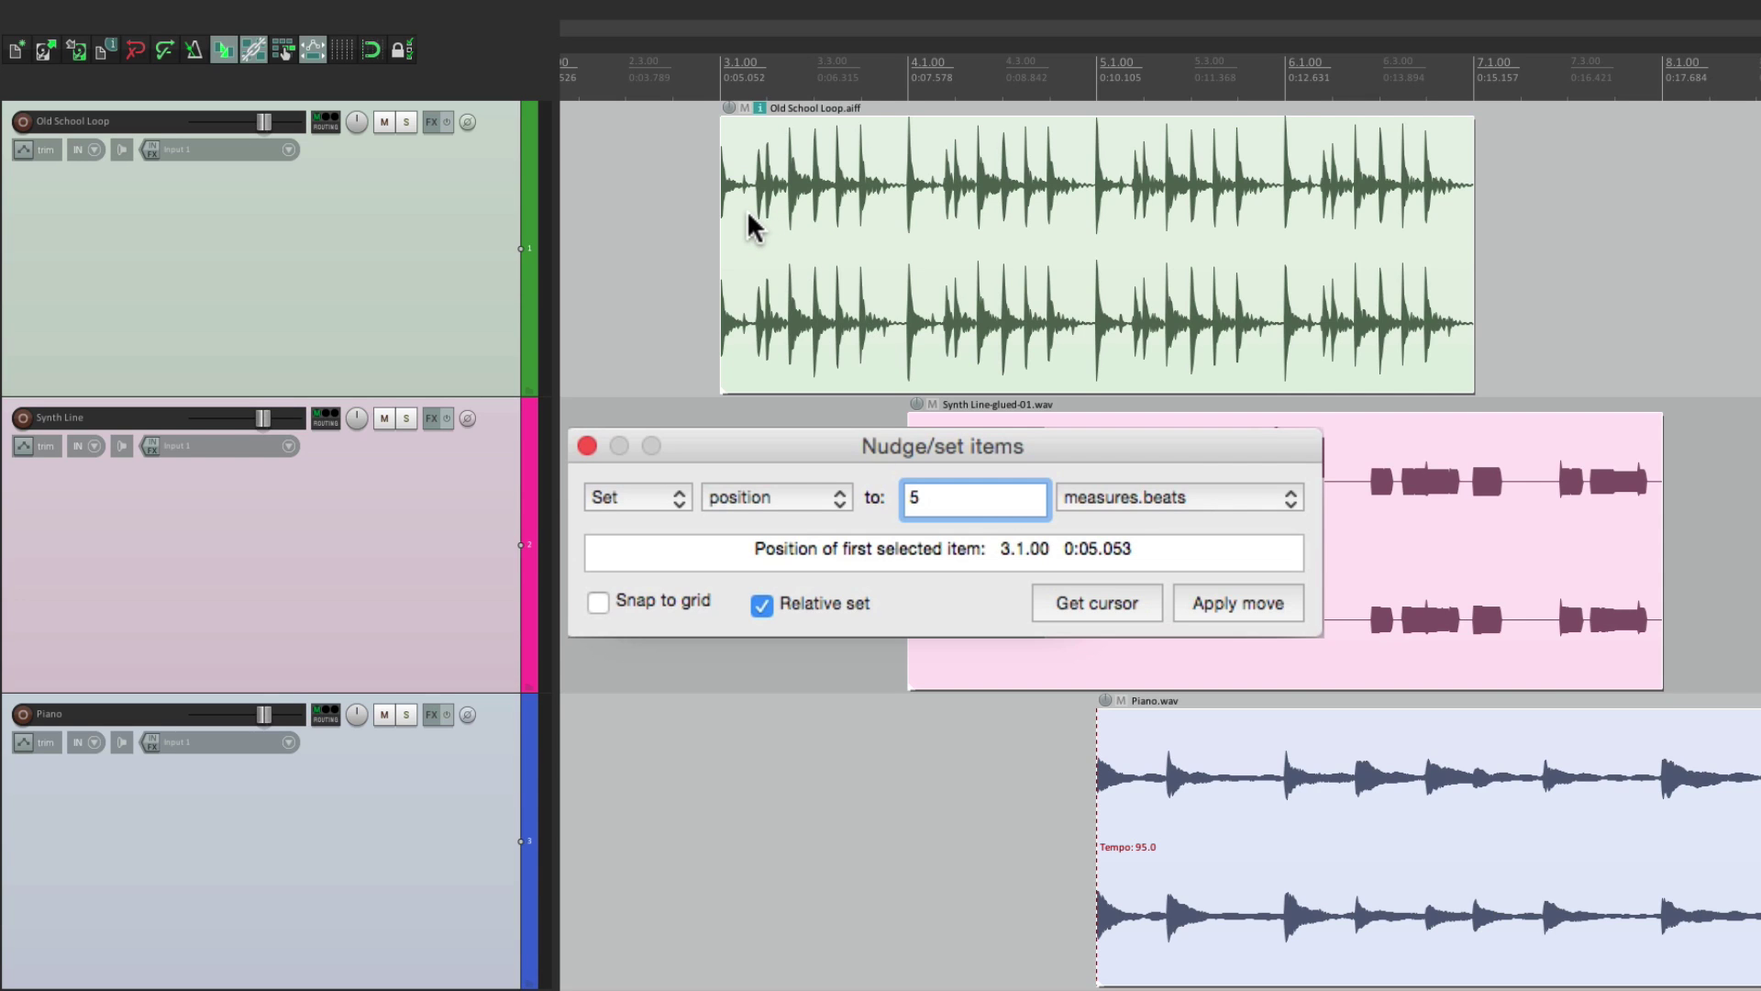
pyautogui.click(1210, 606)
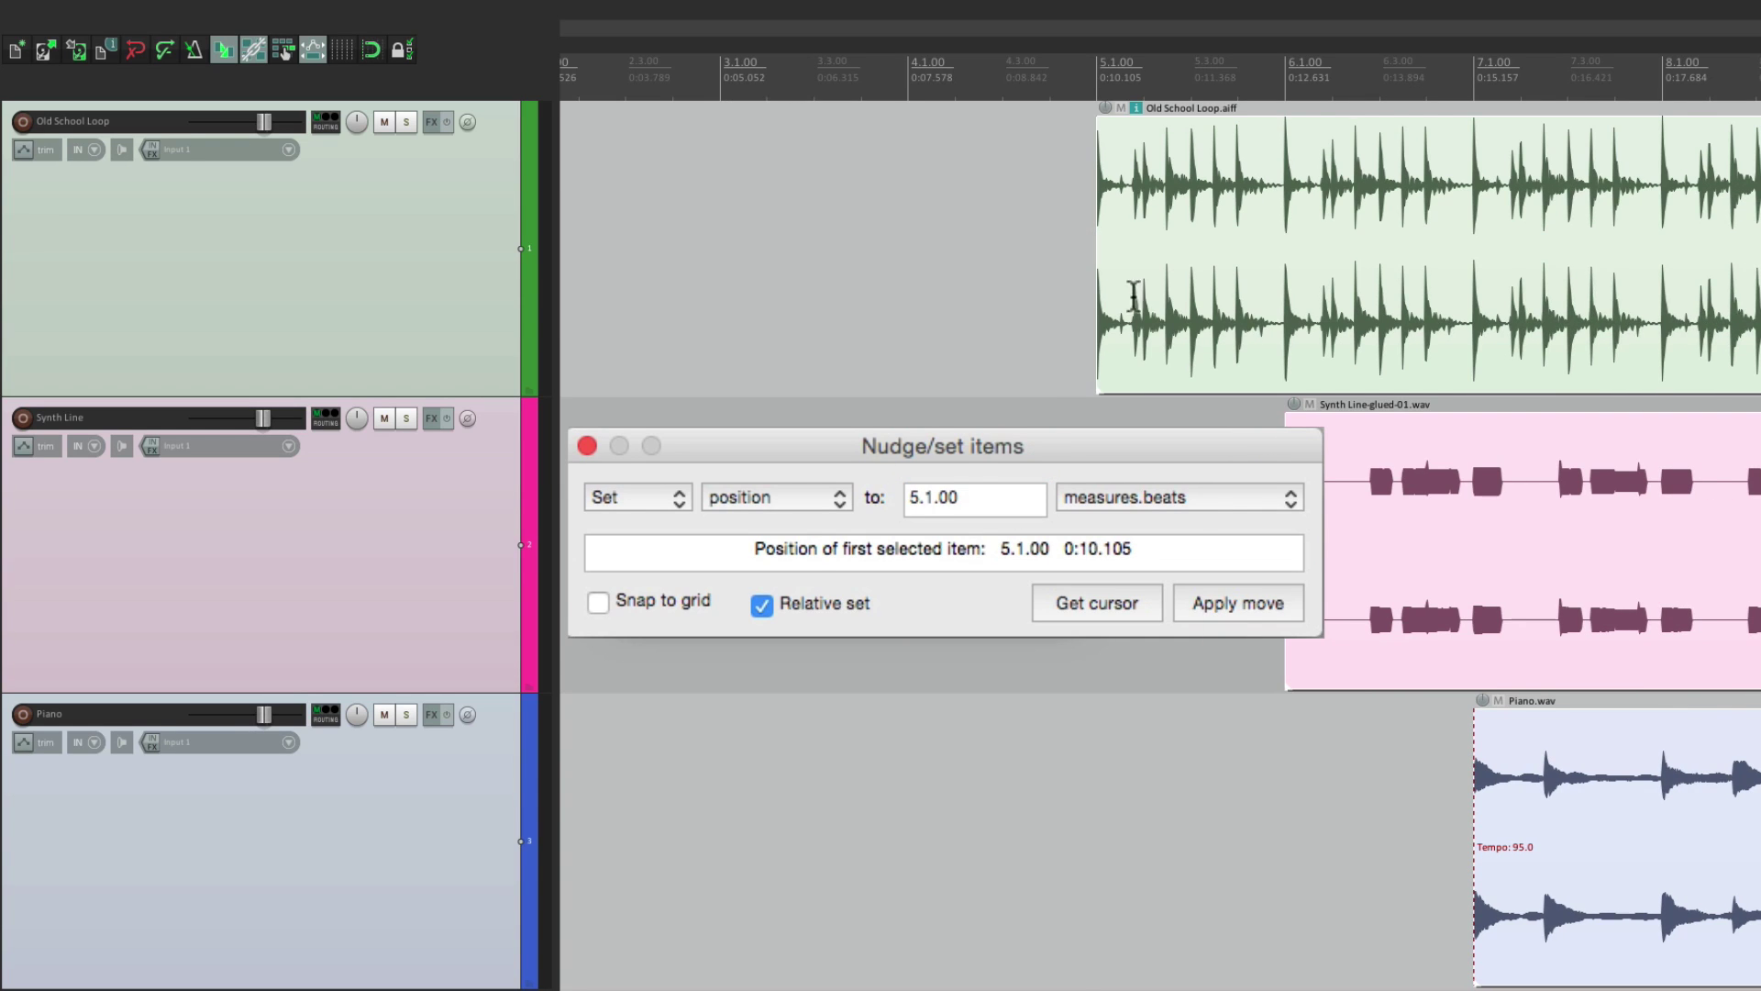
# - Shift the items left one measure twice (4, then 3), then line them up at 3.1.00
pyautogui.doubleClick(991, 497)
pyautogui.write('4')
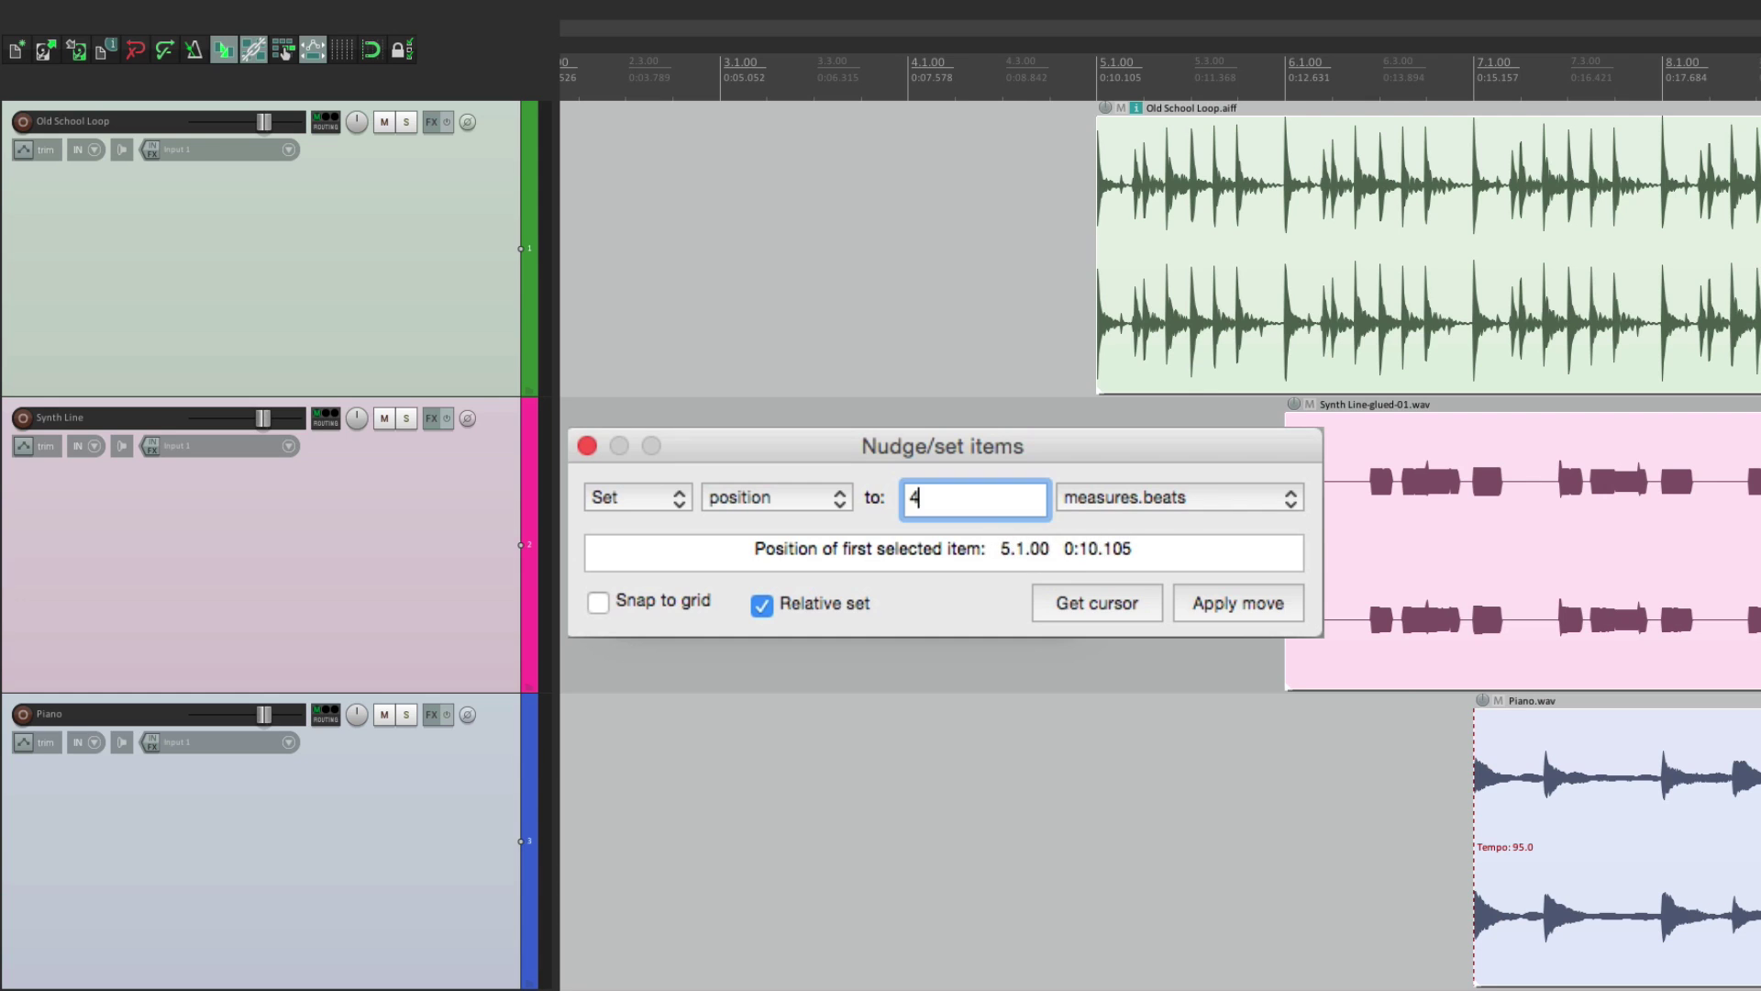
pyautogui.press('Return')
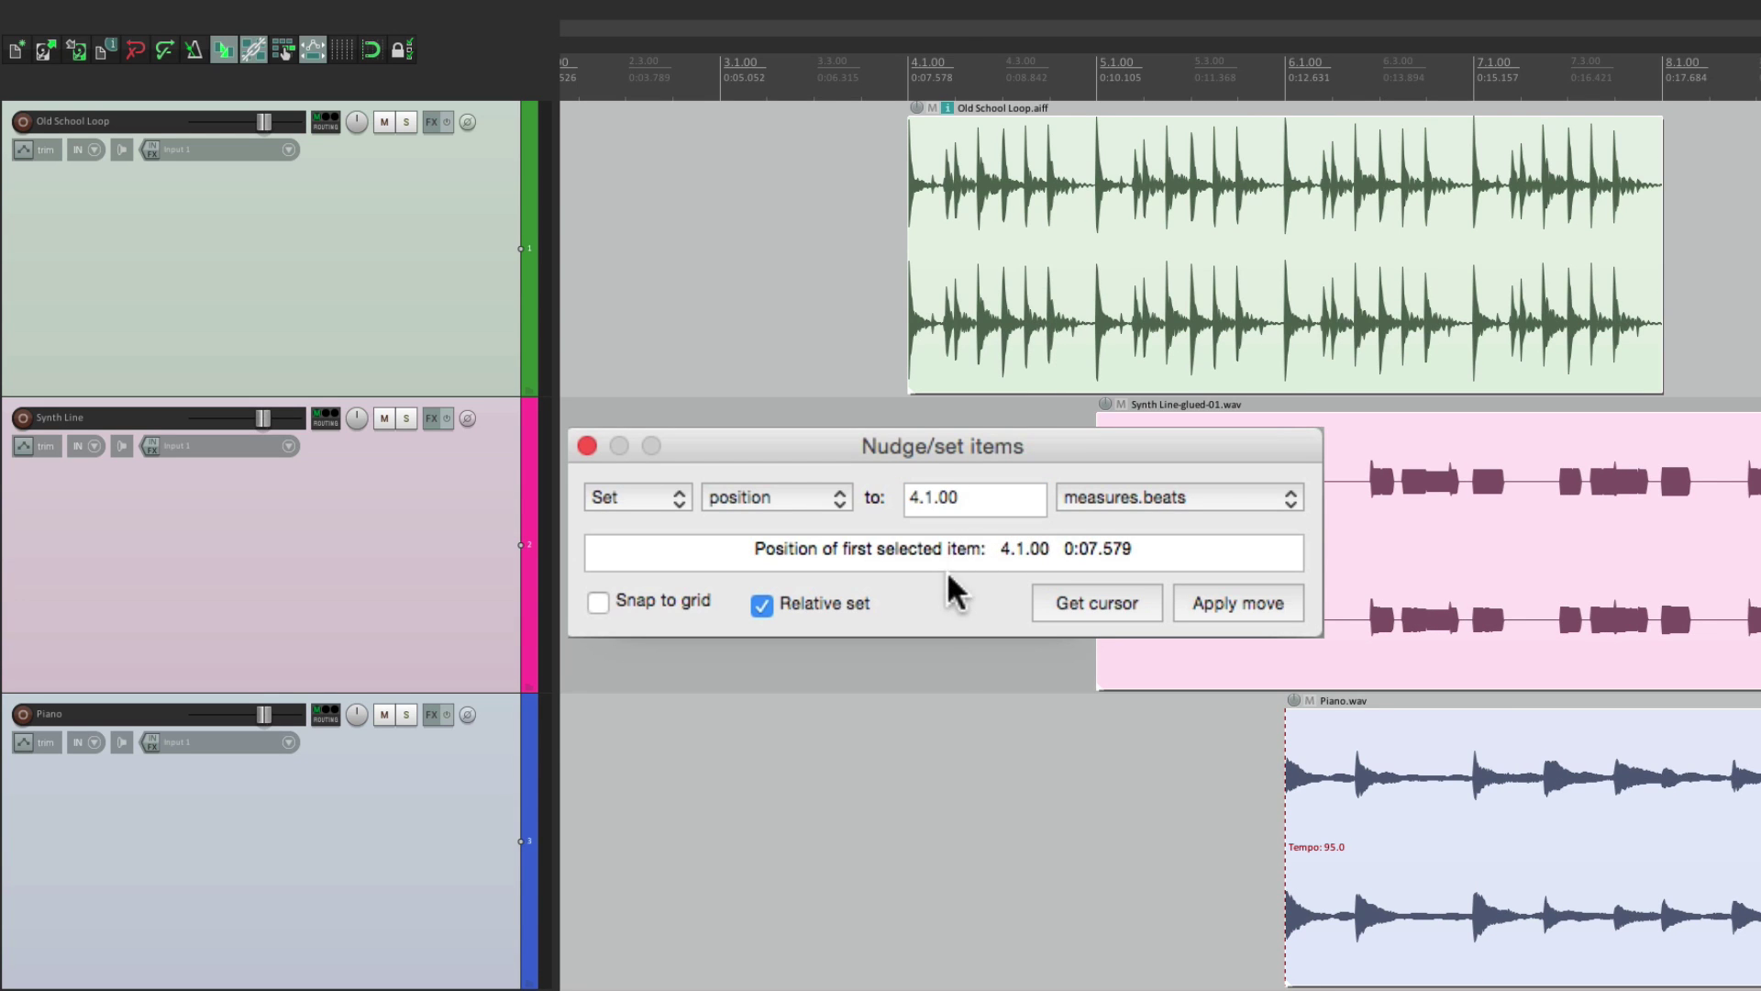
pyautogui.doubleClick(990, 502)
pyautogui.write('3')
pyautogui.press('Return')
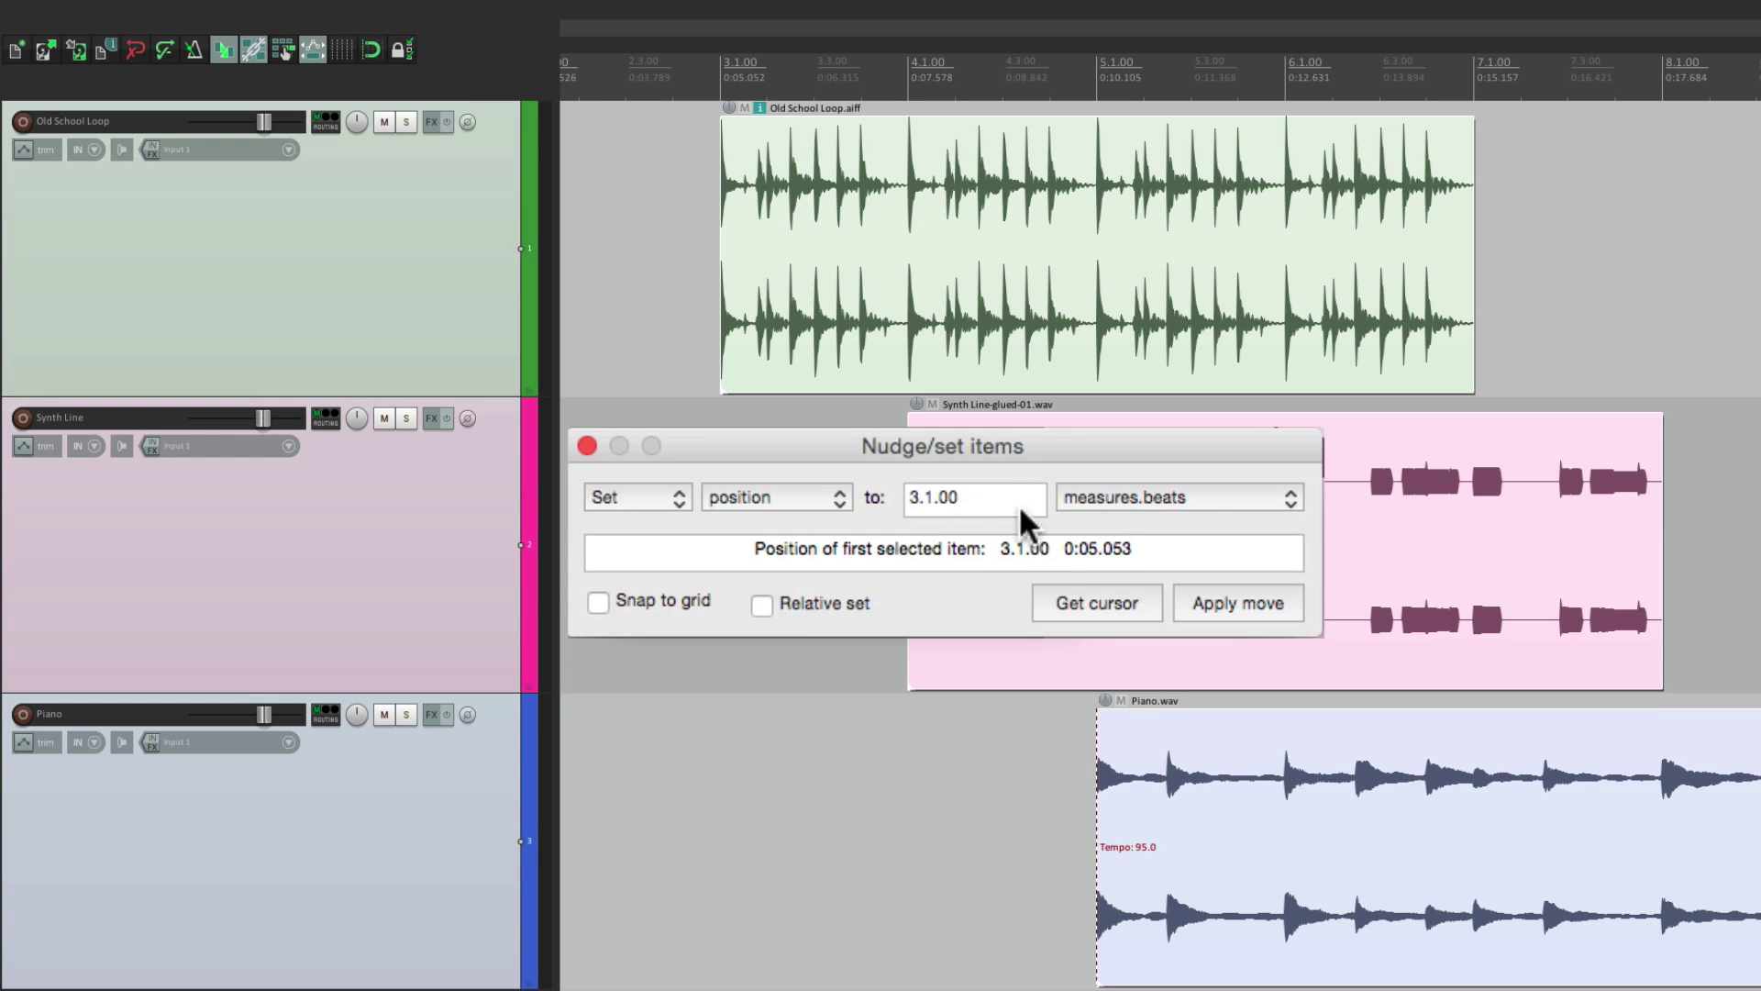
pyautogui.press('Return')
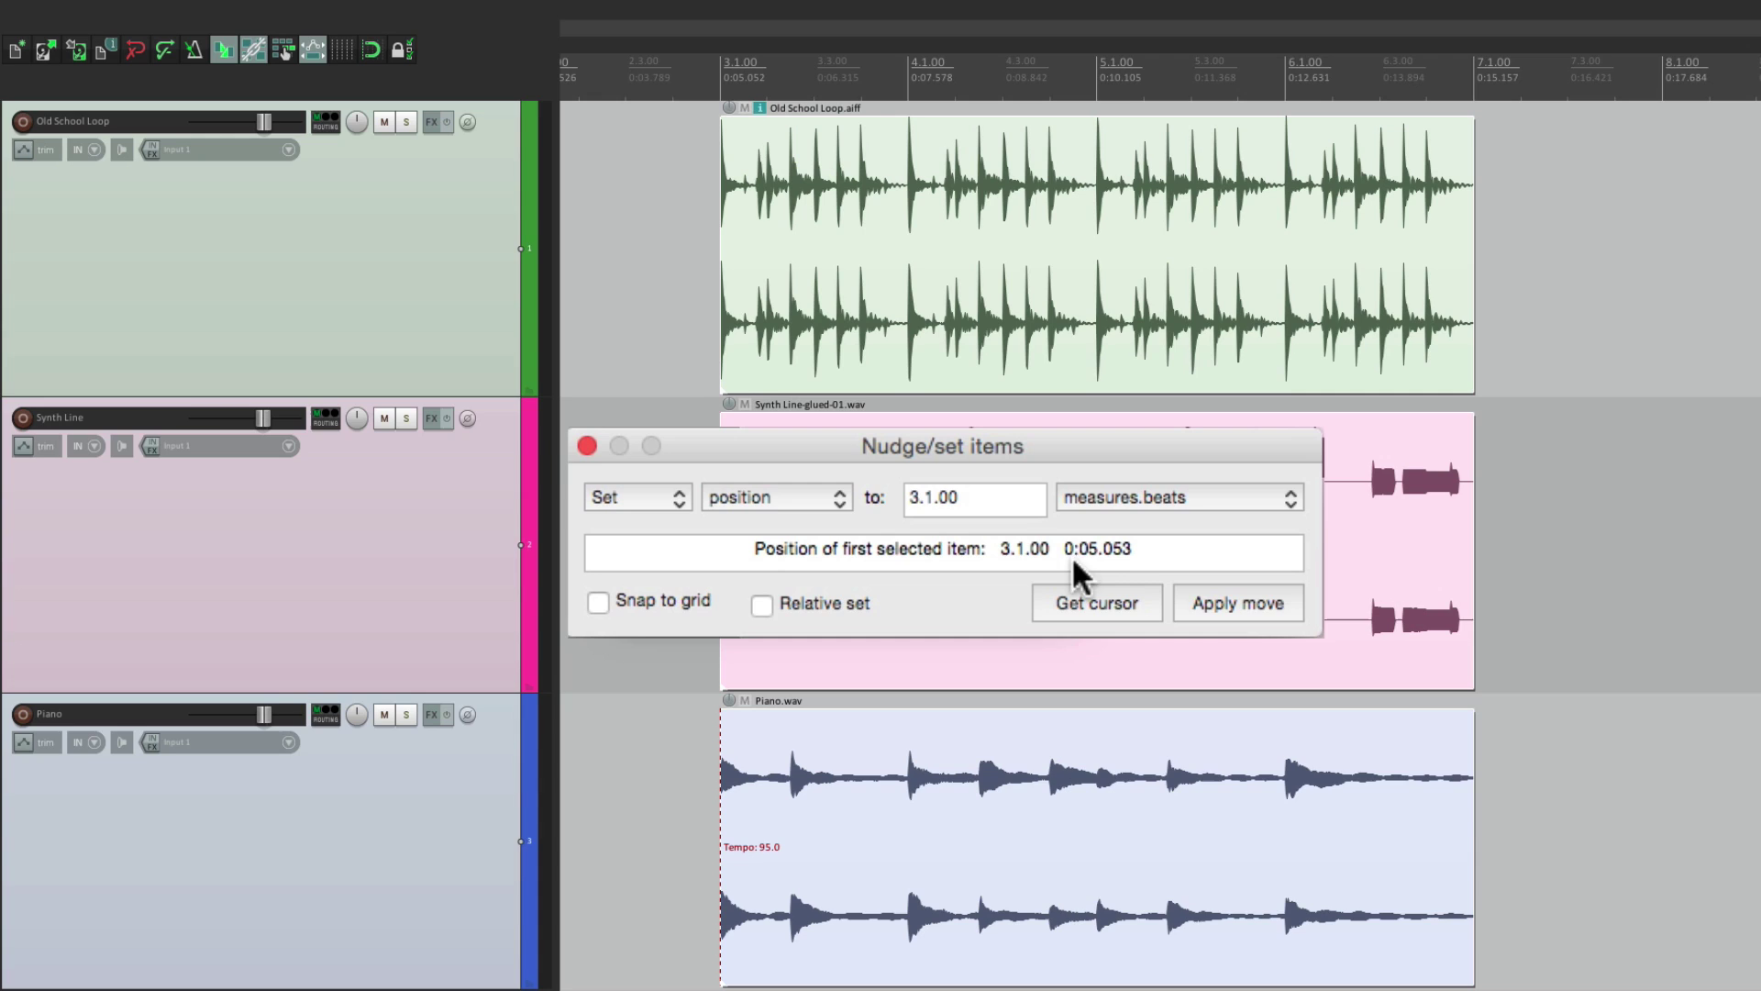
# - Switch the set action to left trim and trim all items' left edges to 4.1.00
pyautogui.click(839, 495)
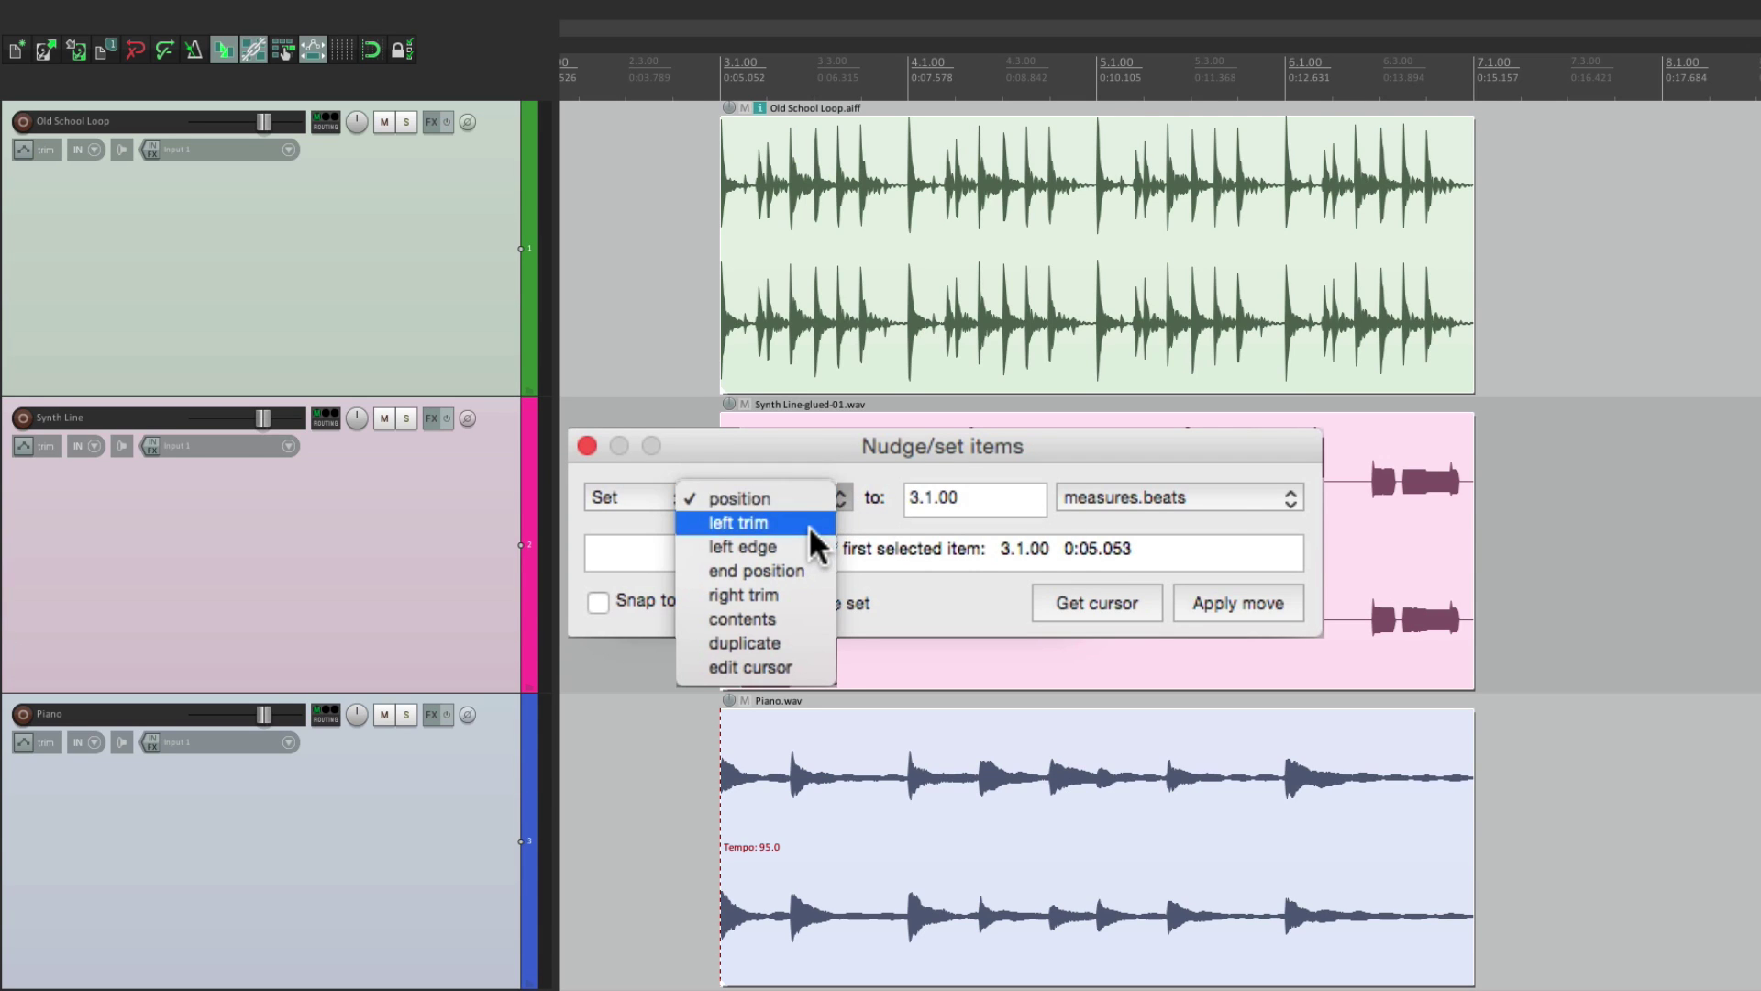
pyautogui.click(807, 523)
pyautogui.doubleClick(987, 496)
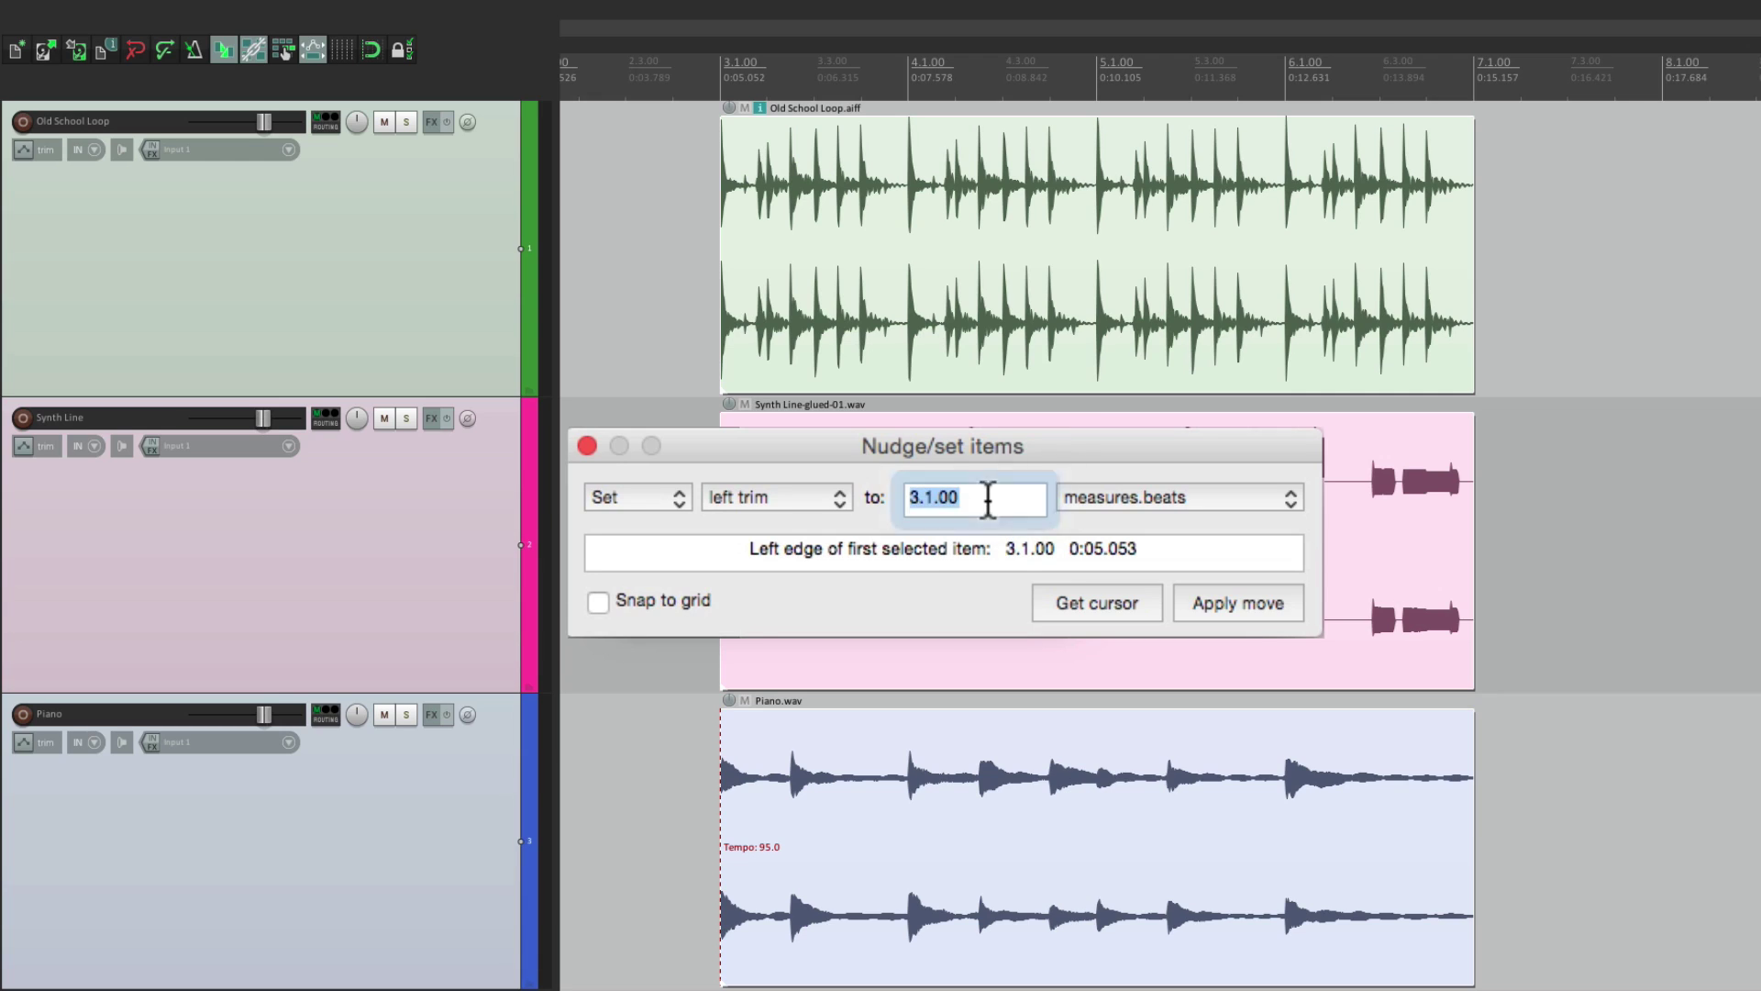
pyautogui.write('4')
pyautogui.press('Return')
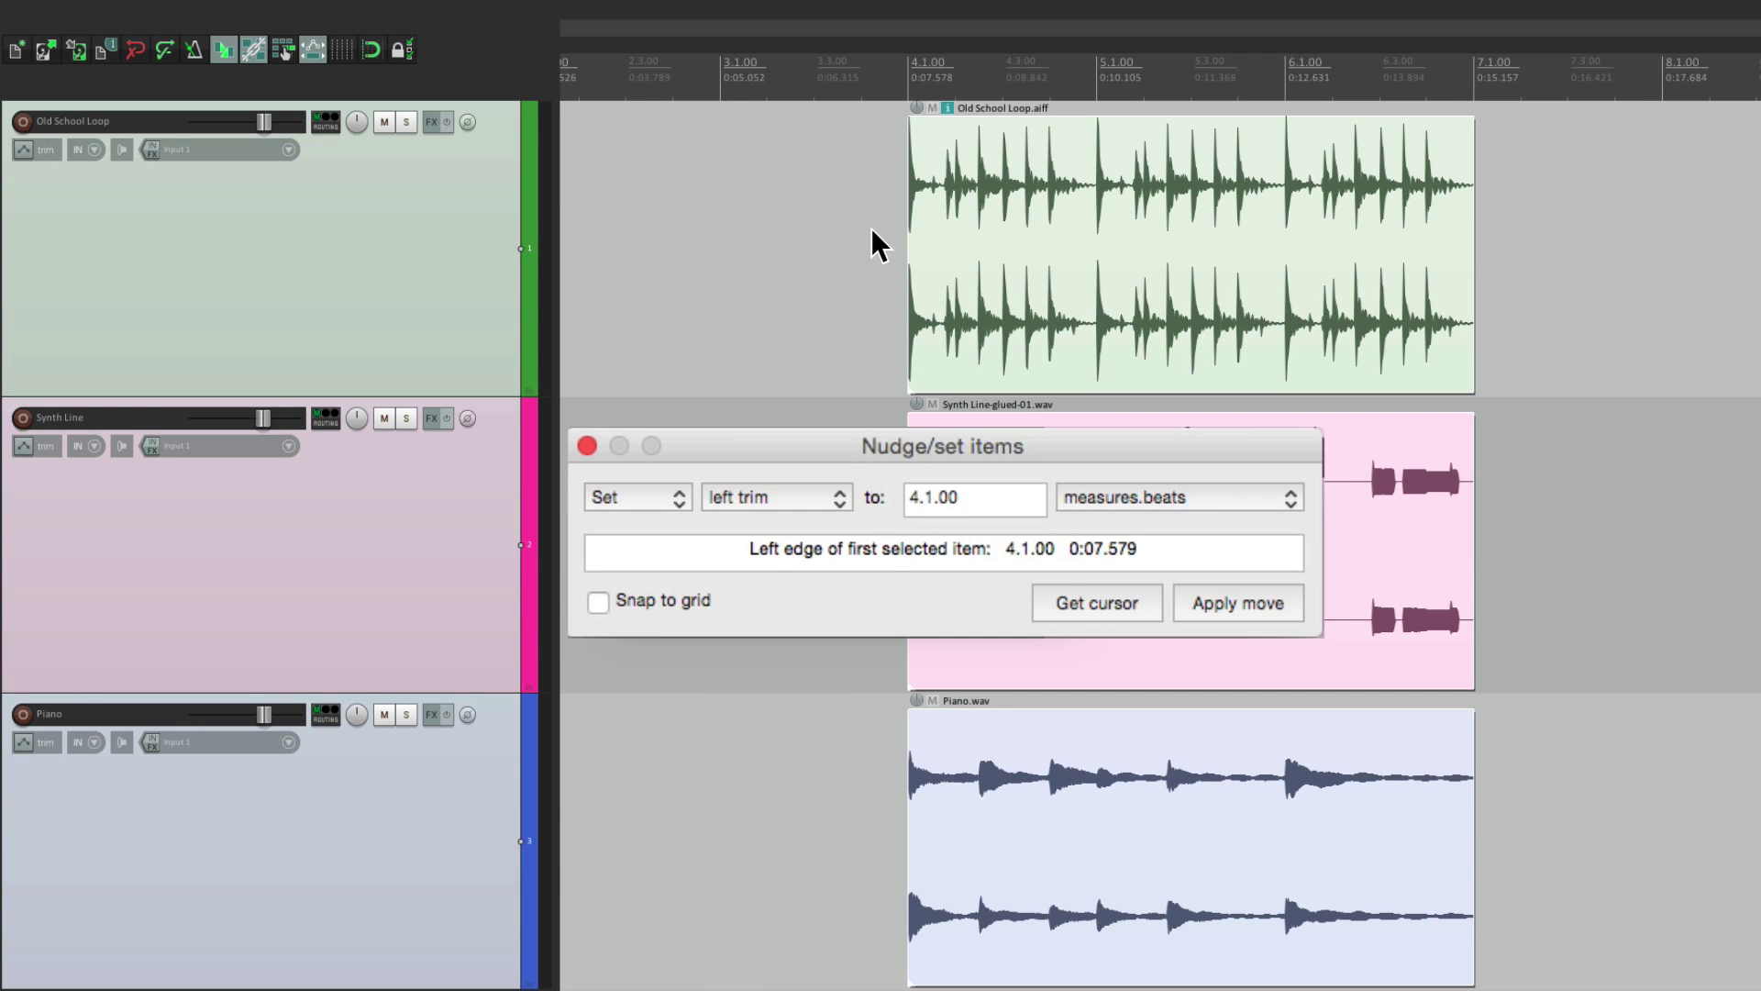
# - Left-trim all three items to 5.1.00
pyautogui.doubleClick(990, 498)
pyautogui.write('5')
pyautogui.press('Return')
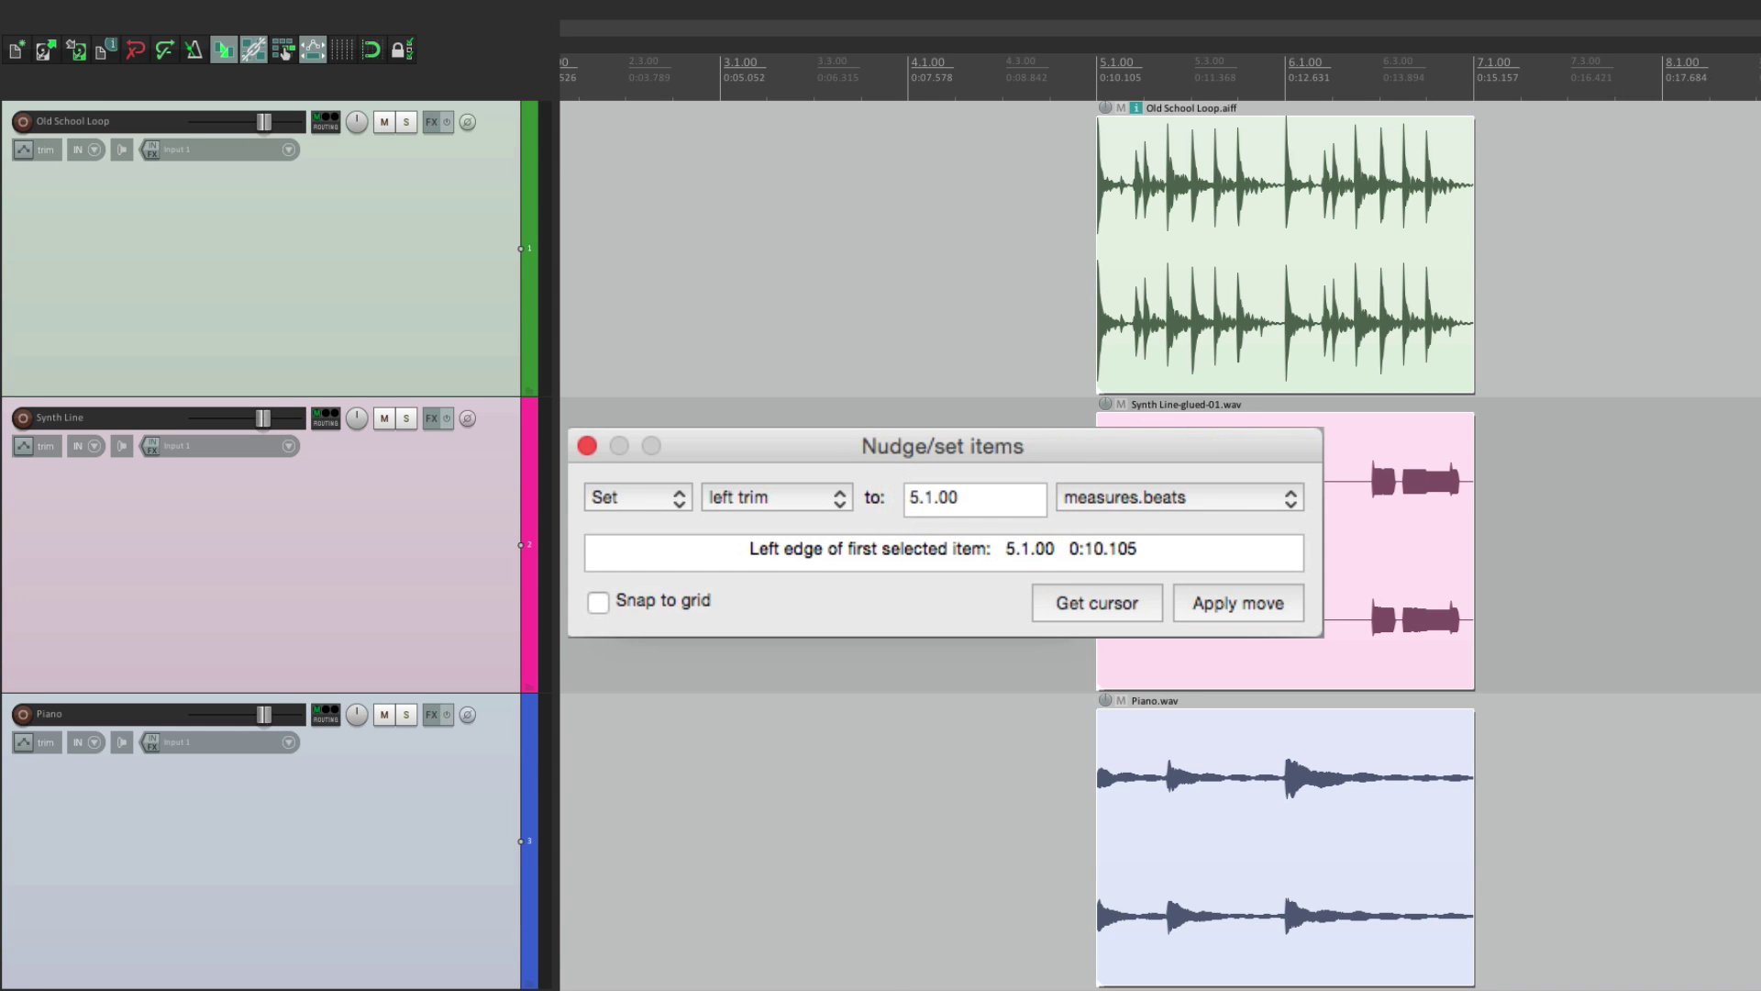
pyautogui.doubleClick(1003, 496)
# - Restore the left edges to 3.1.00, then trim the right edges to 6.1.00
pyautogui.write('3')
pyautogui.press('Return')
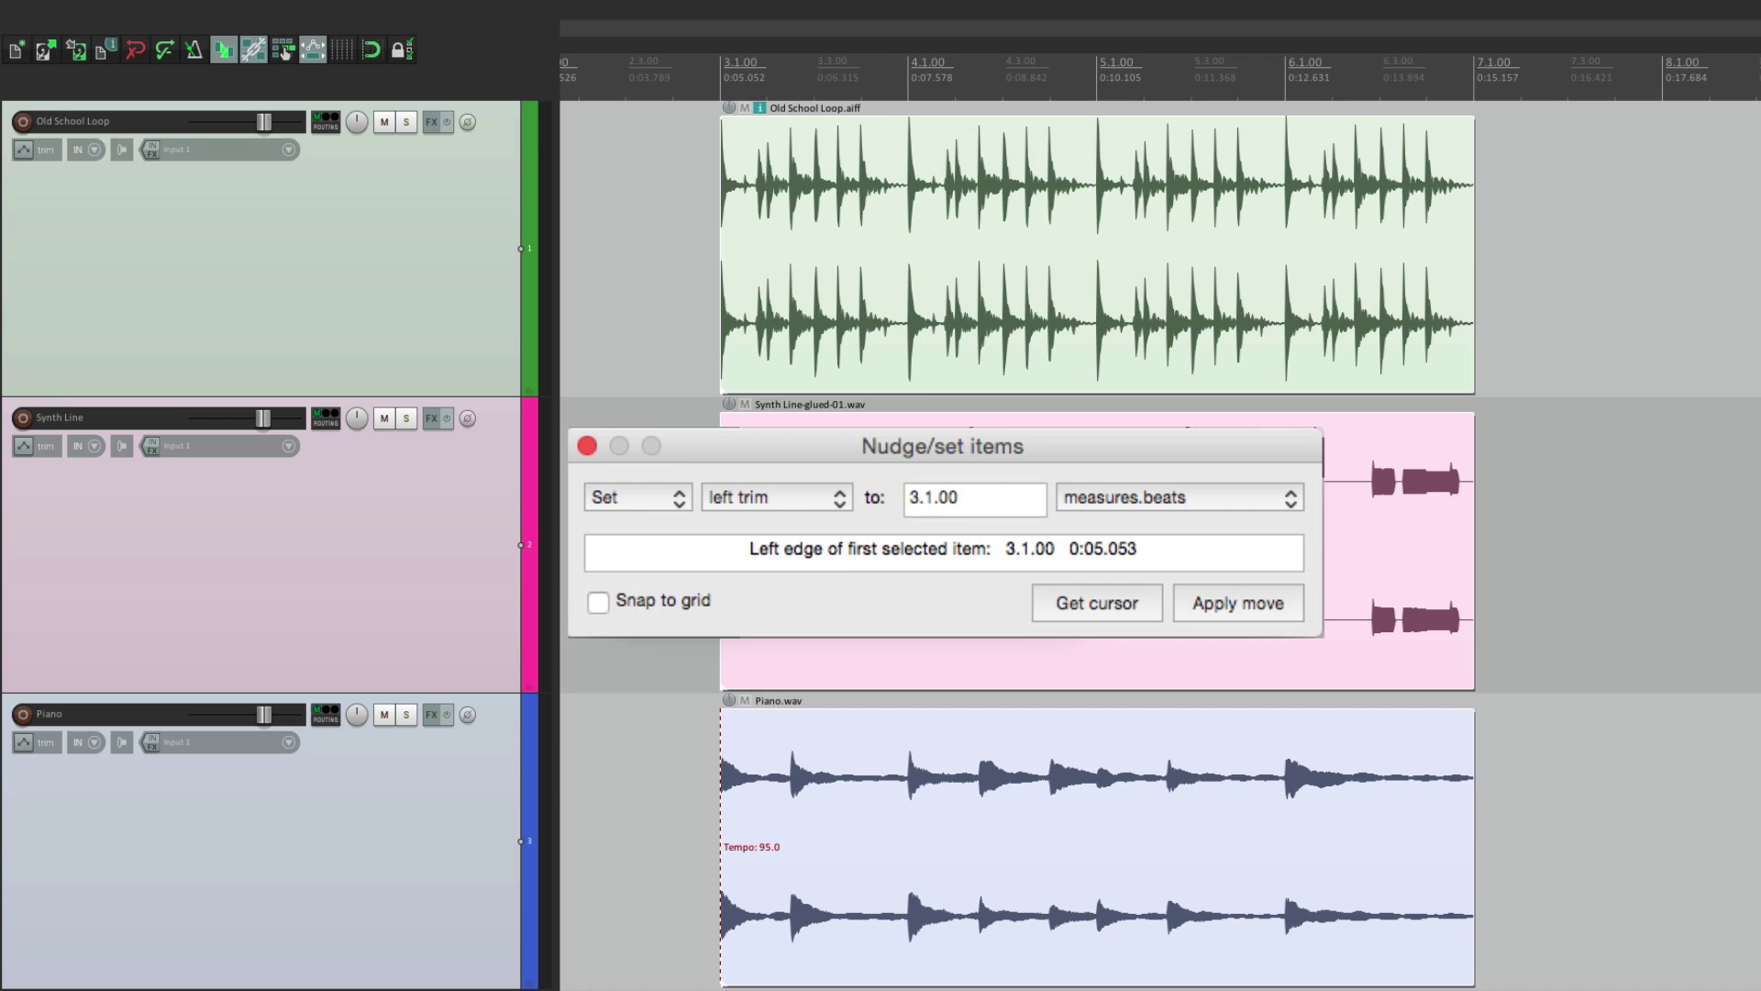
pyautogui.click(803, 500)
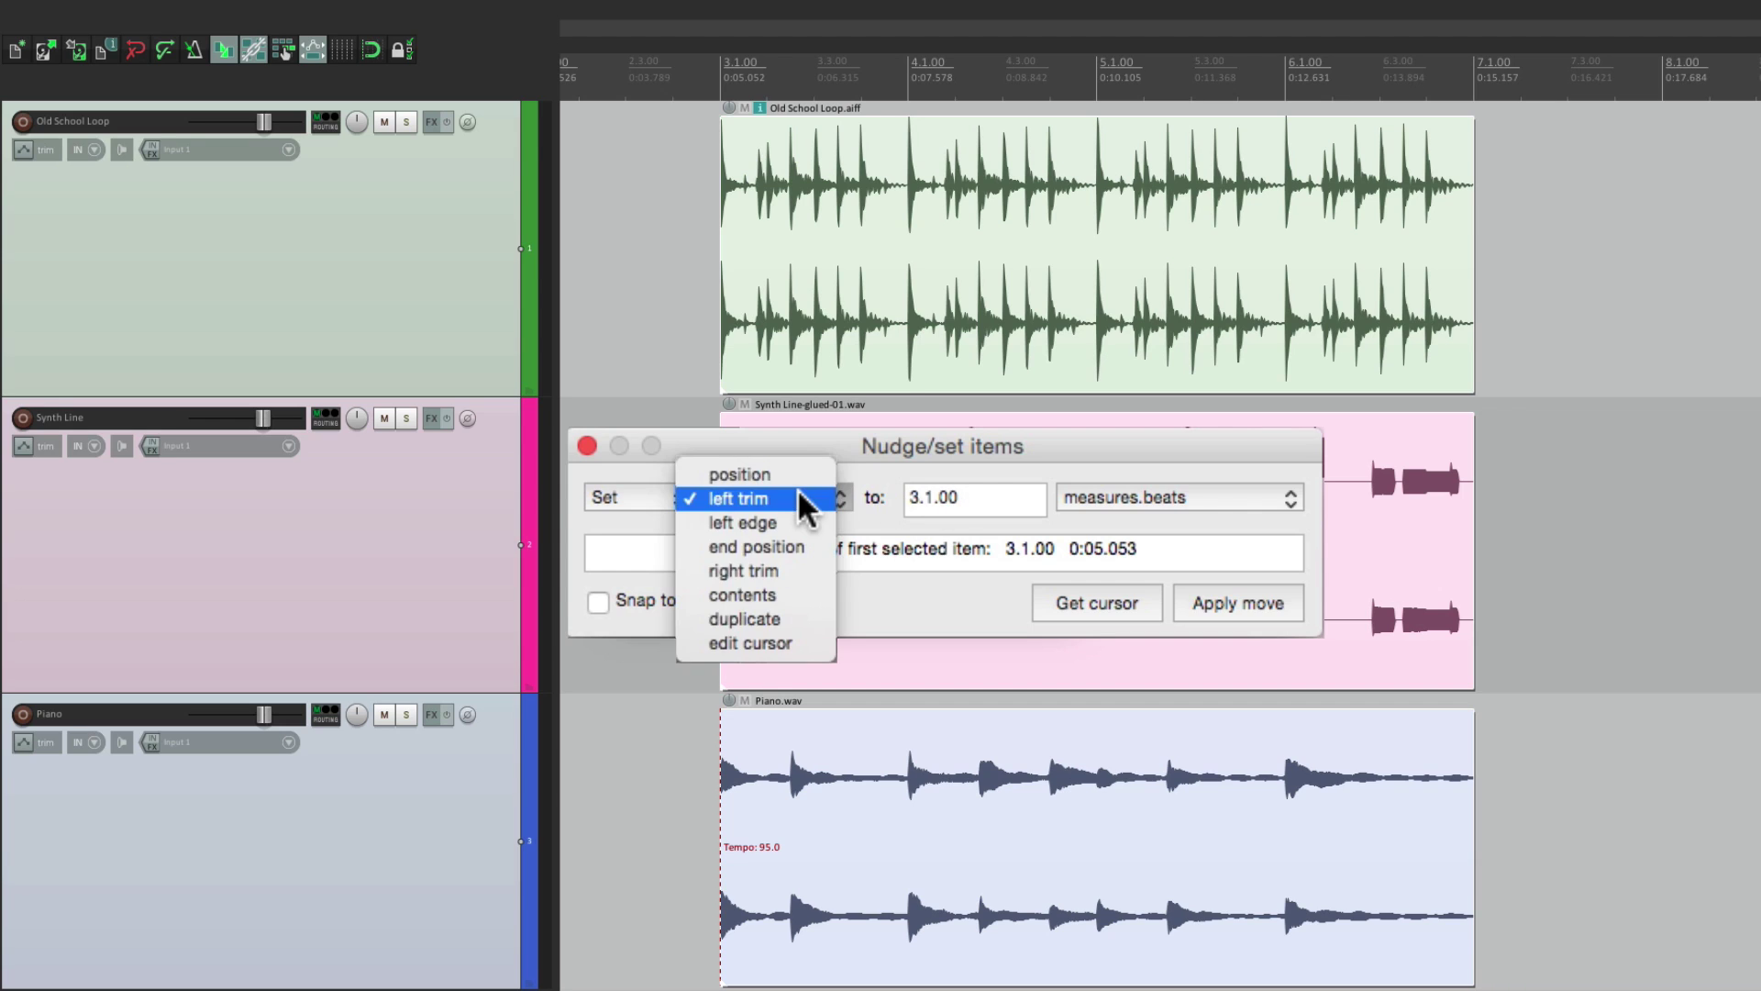
pyautogui.click(814, 572)
pyautogui.doubleClick(985, 500)
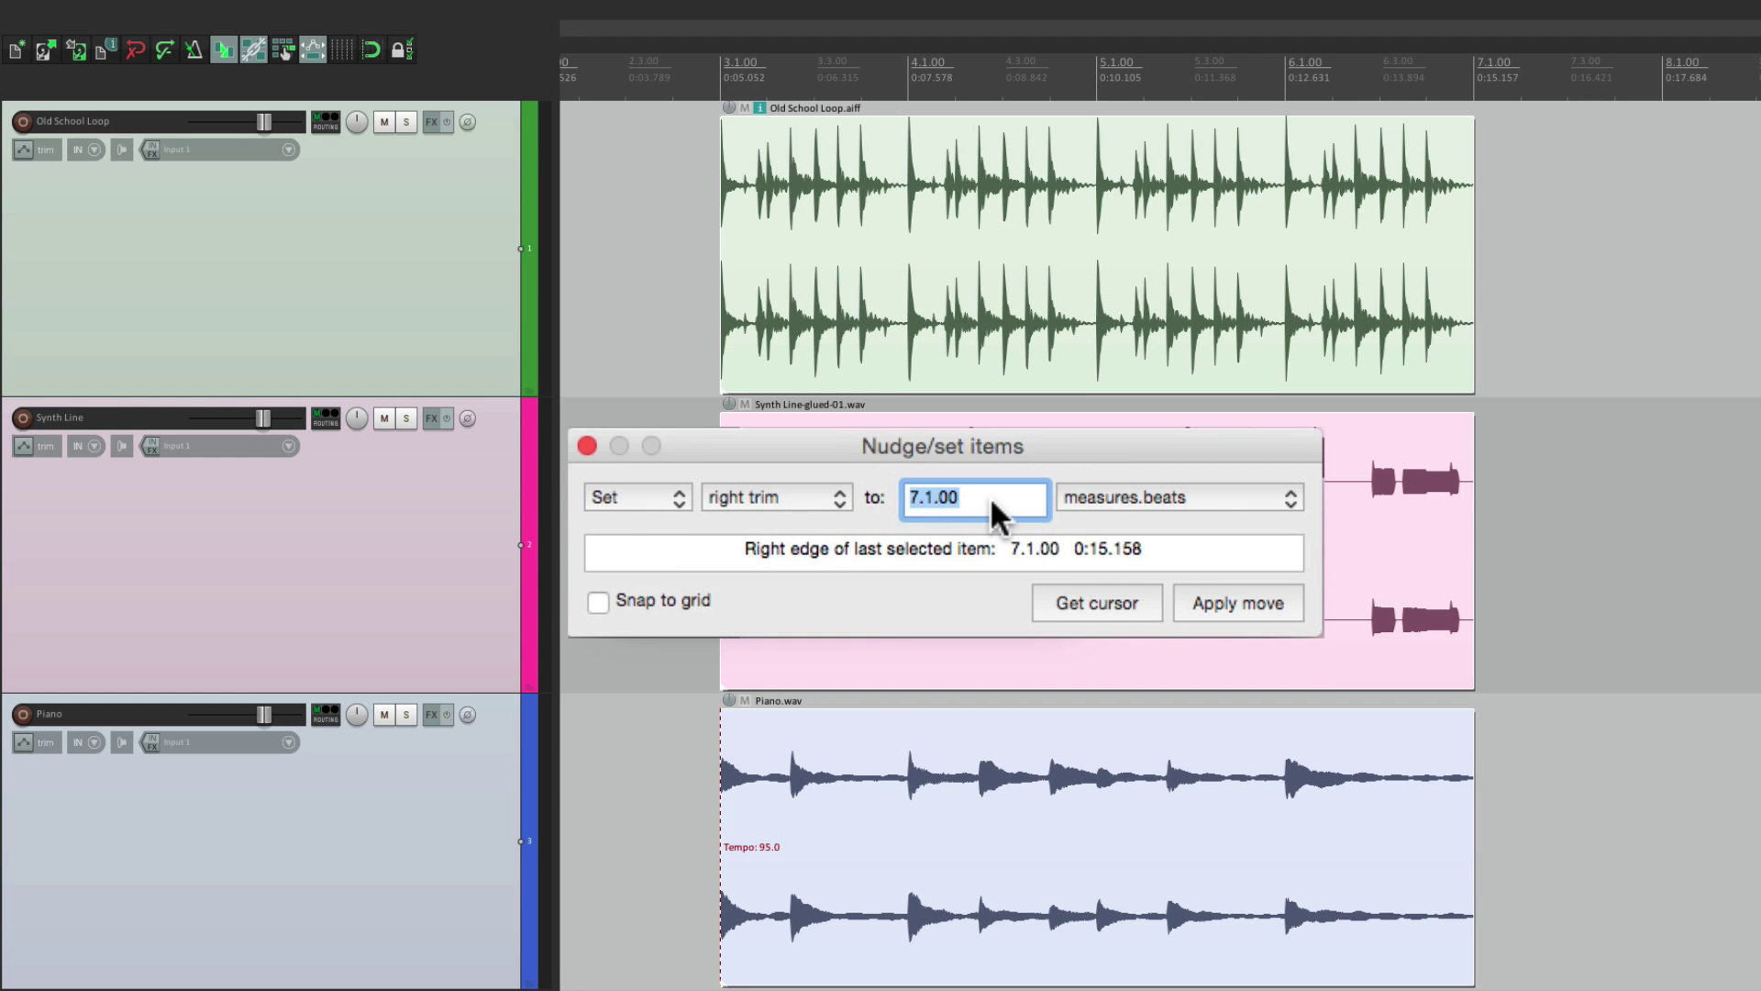
pyautogui.write('6')
pyautogui.press('Return')
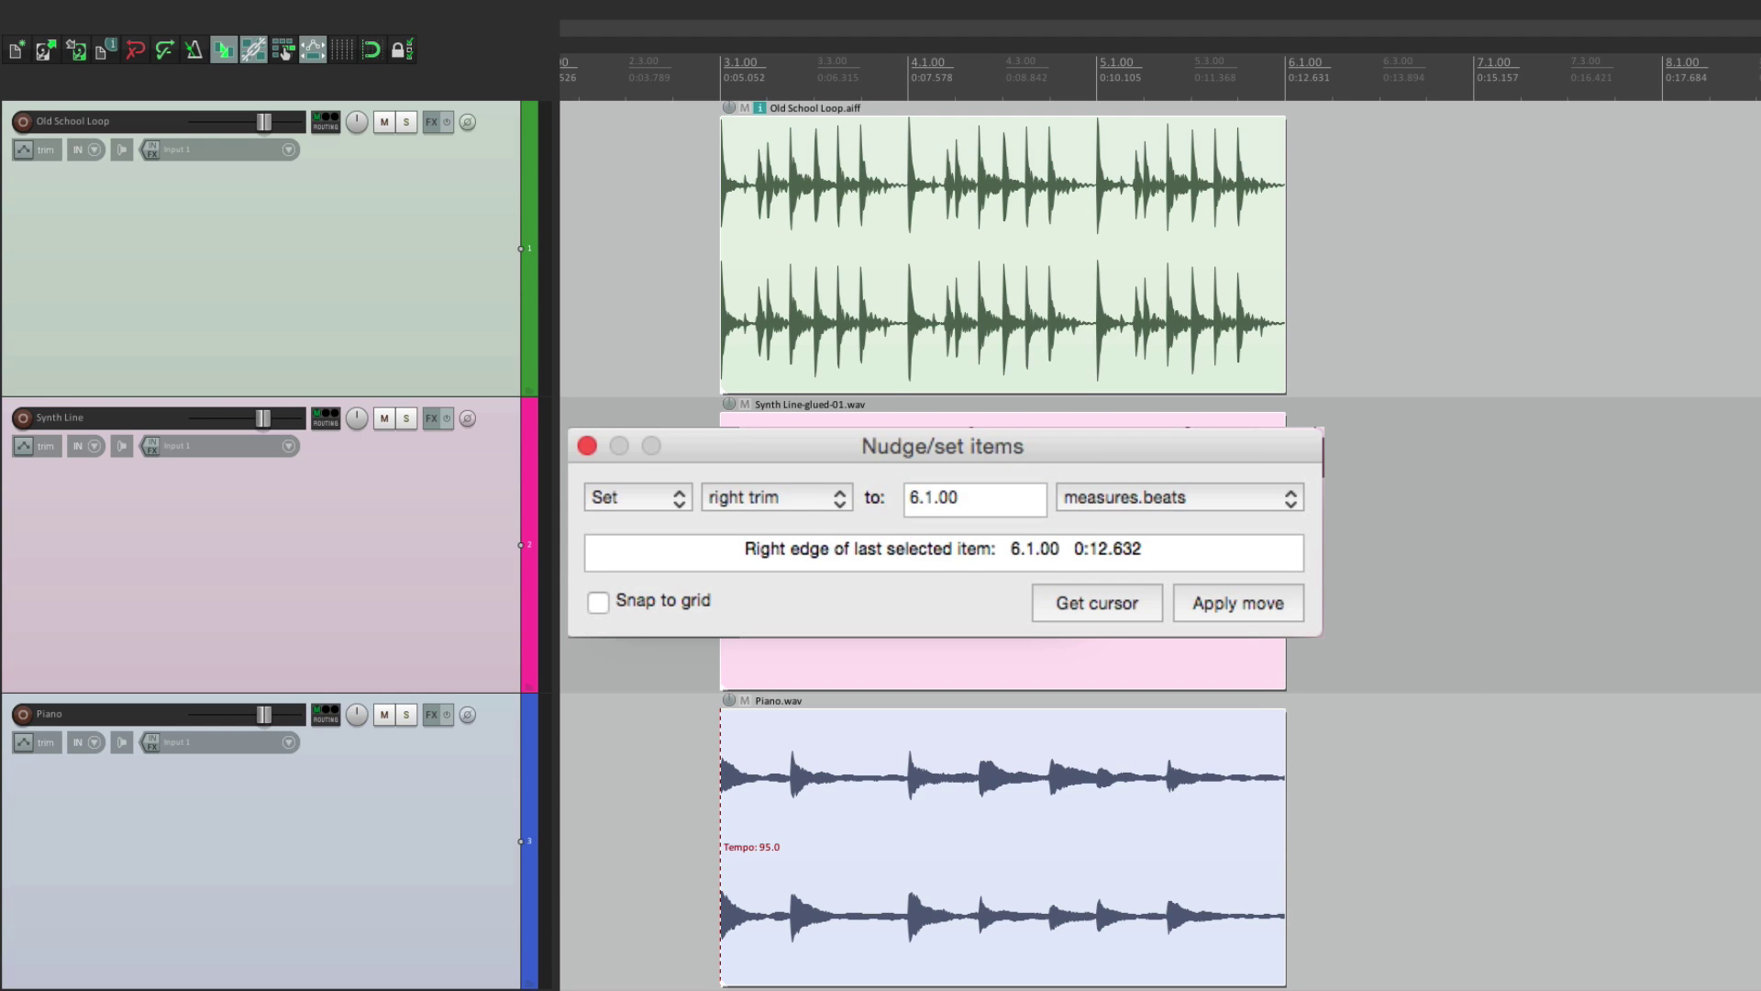
# - Extend the items' right edges to 8.1.00, then set them back to 7.1.00
pyautogui.doubleClick(1013, 497)
pyautogui.write('8')
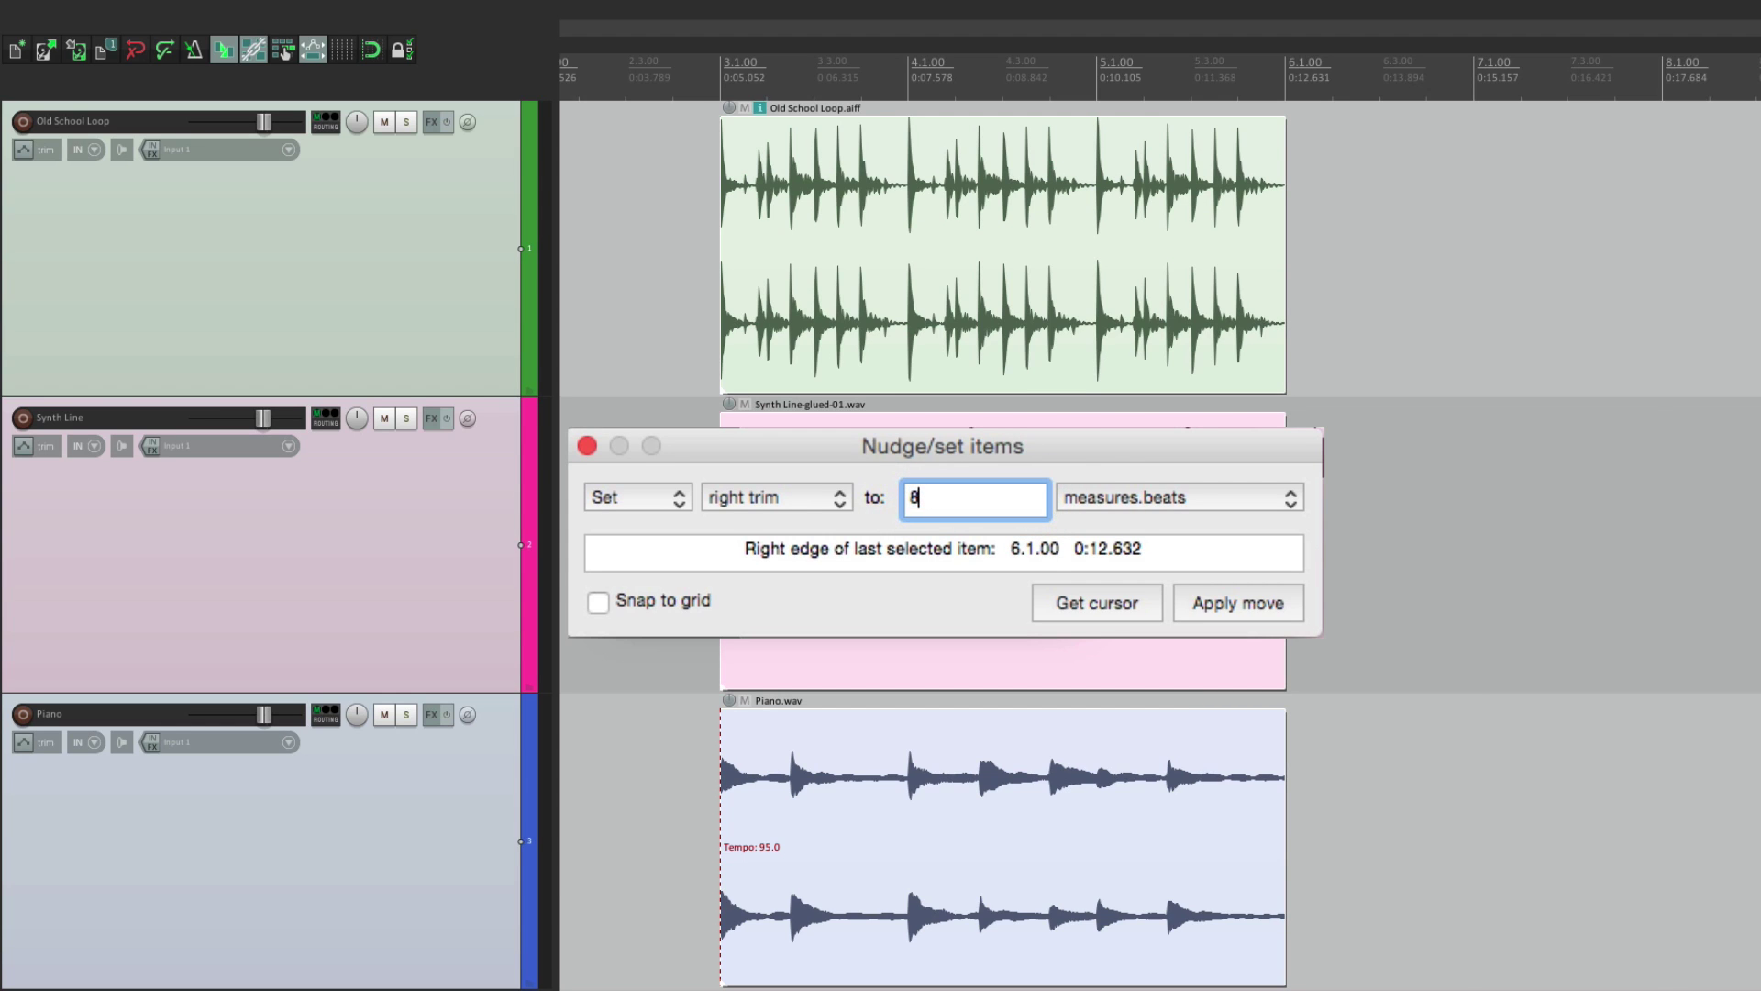
pyautogui.press('Return')
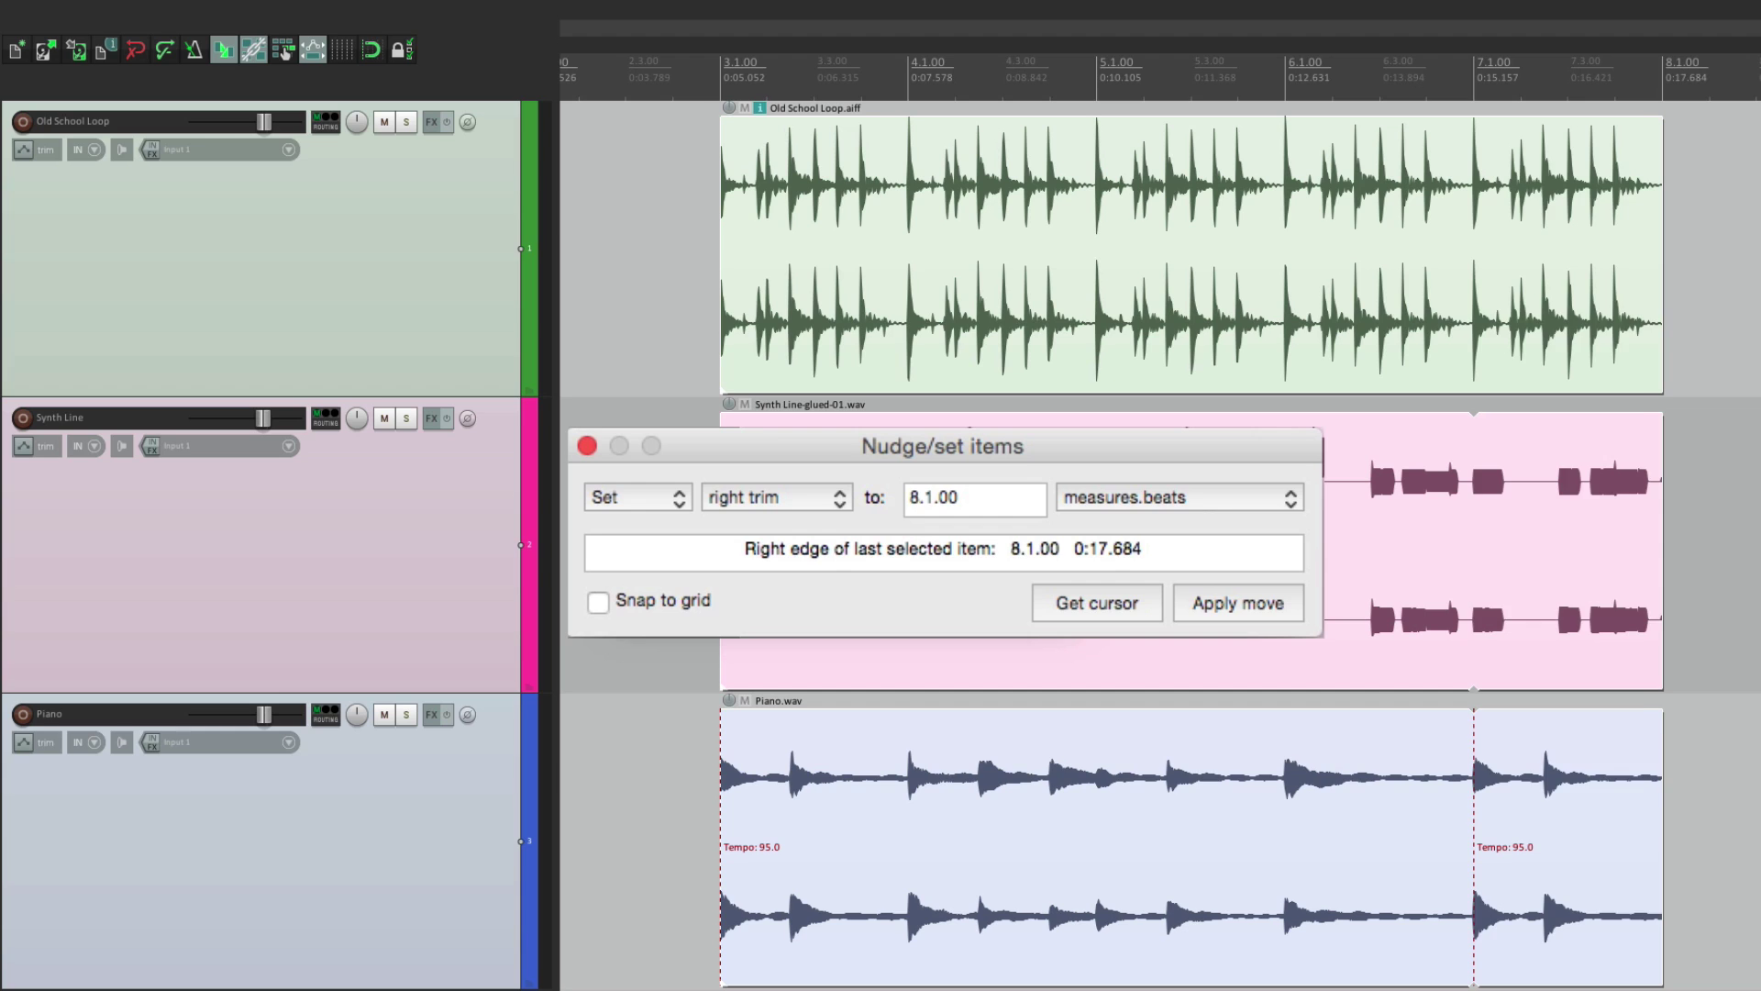
pyautogui.doubleClick(1013, 497)
pyautogui.write('7')
pyautogui.press('Return')
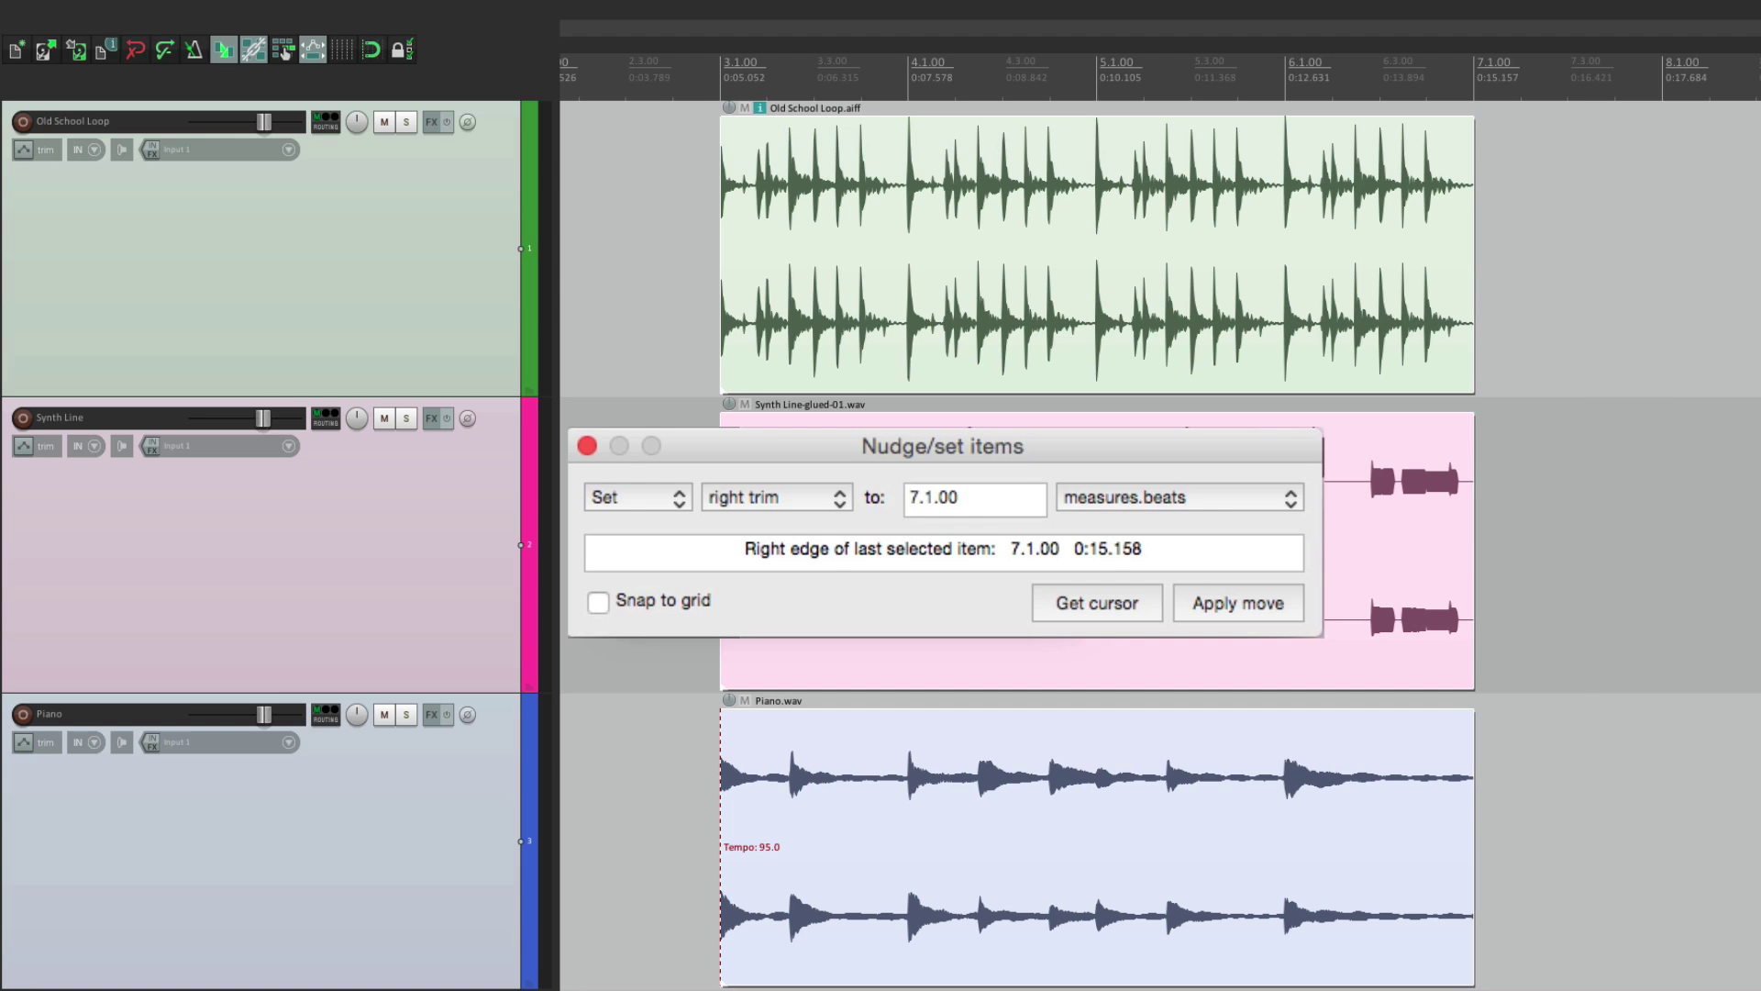
# - Set the items' left edge to 4.1.00, then undo back to 3.1.00
pyautogui.click(822, 496)
pyautogui.click(811, 450)
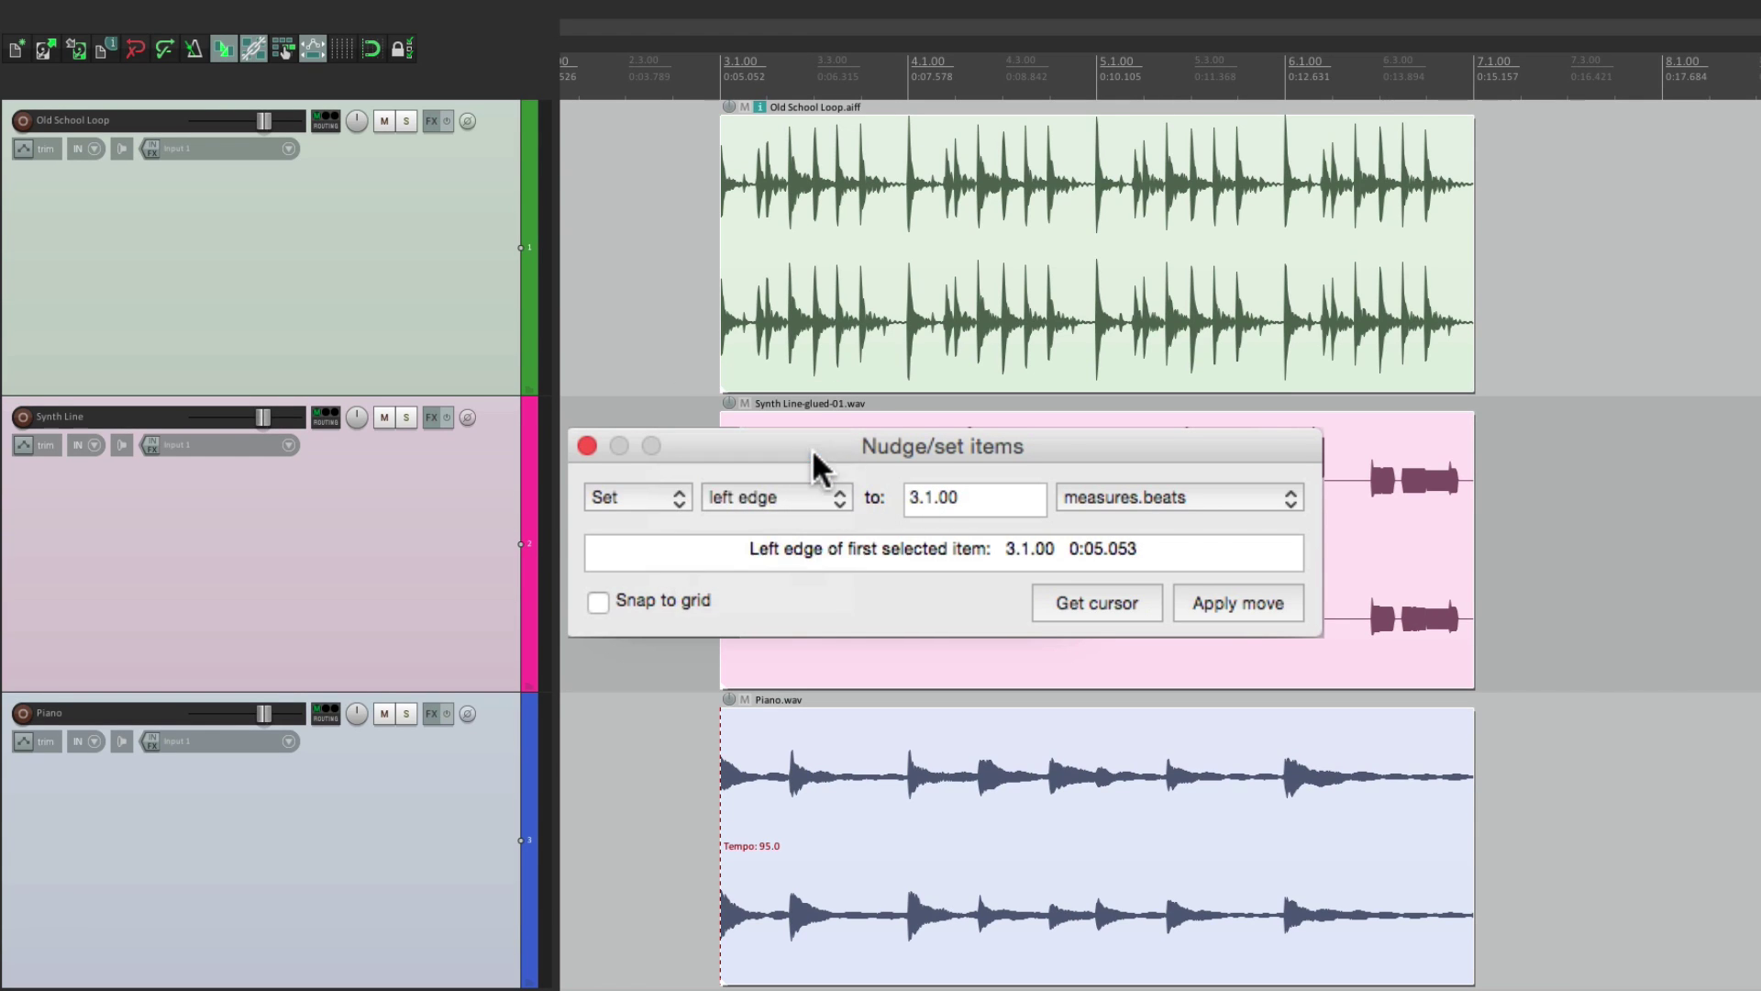
pyautogui.doubleClick(998, 499)
pyautogui.write('4')
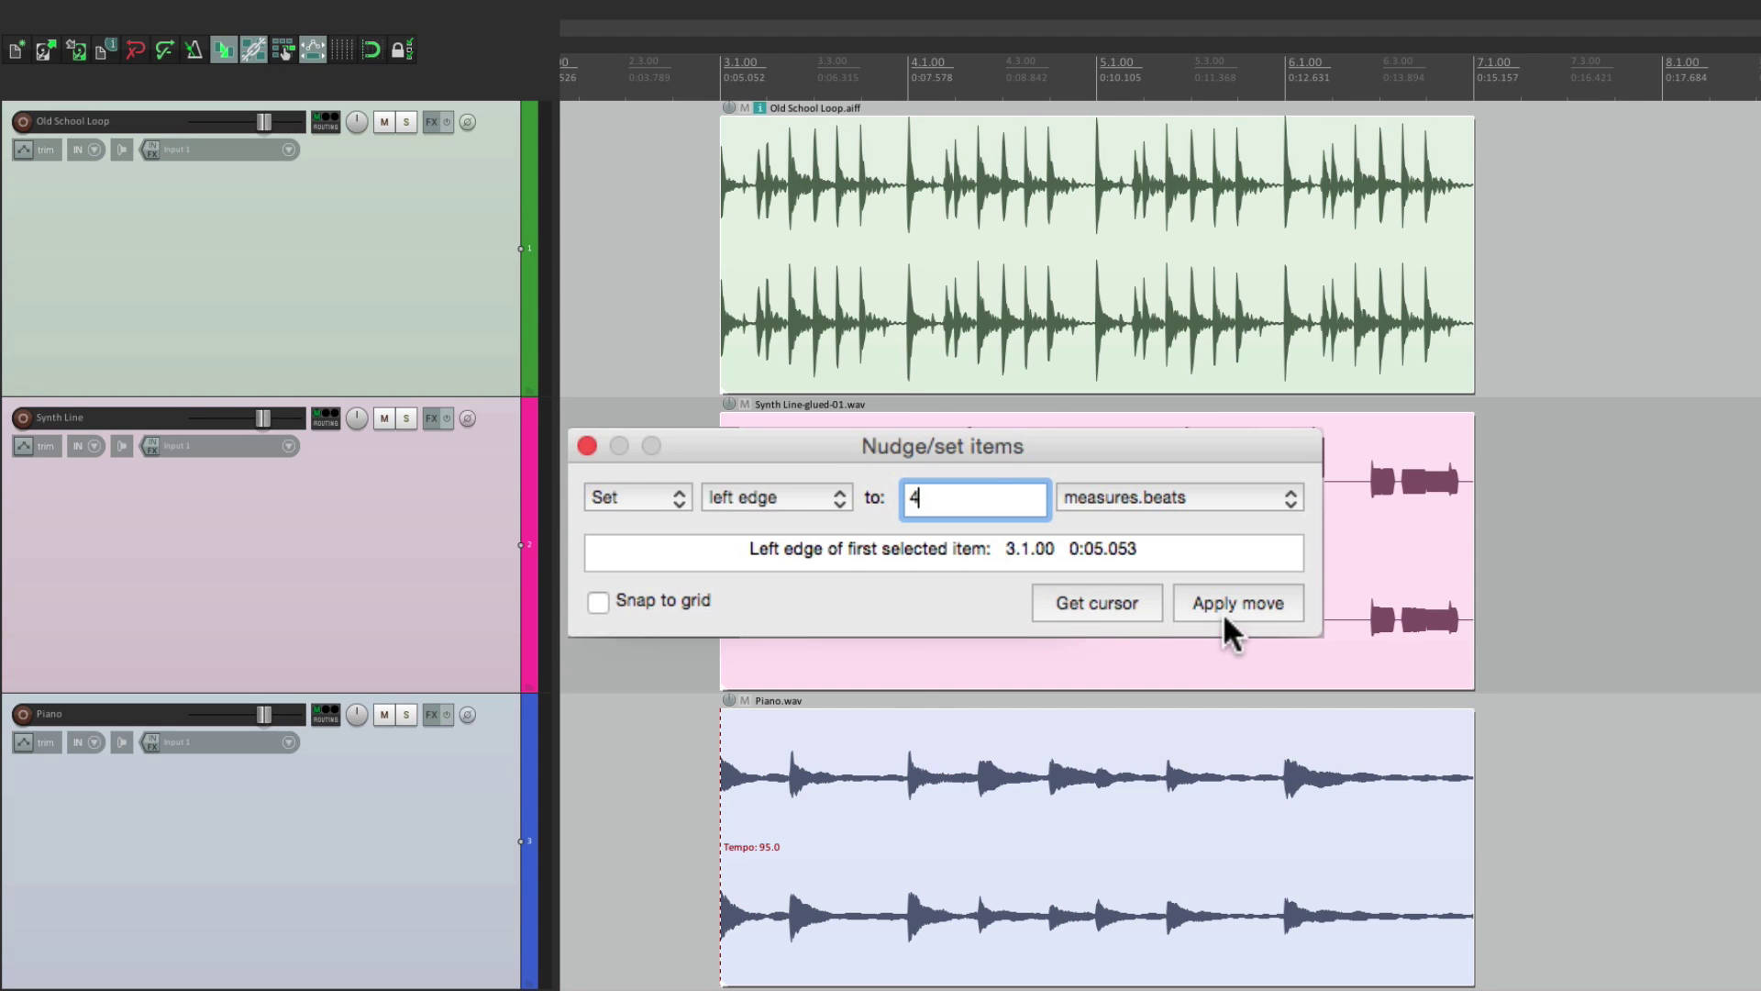
pyautogui.click(1225, 605)
pyautogui.hotkey('ctrl', 'z')
# - Set the items' end position to 8.1.00, then undo so they end at 7.1.00
pyautogui.click(842, 495)
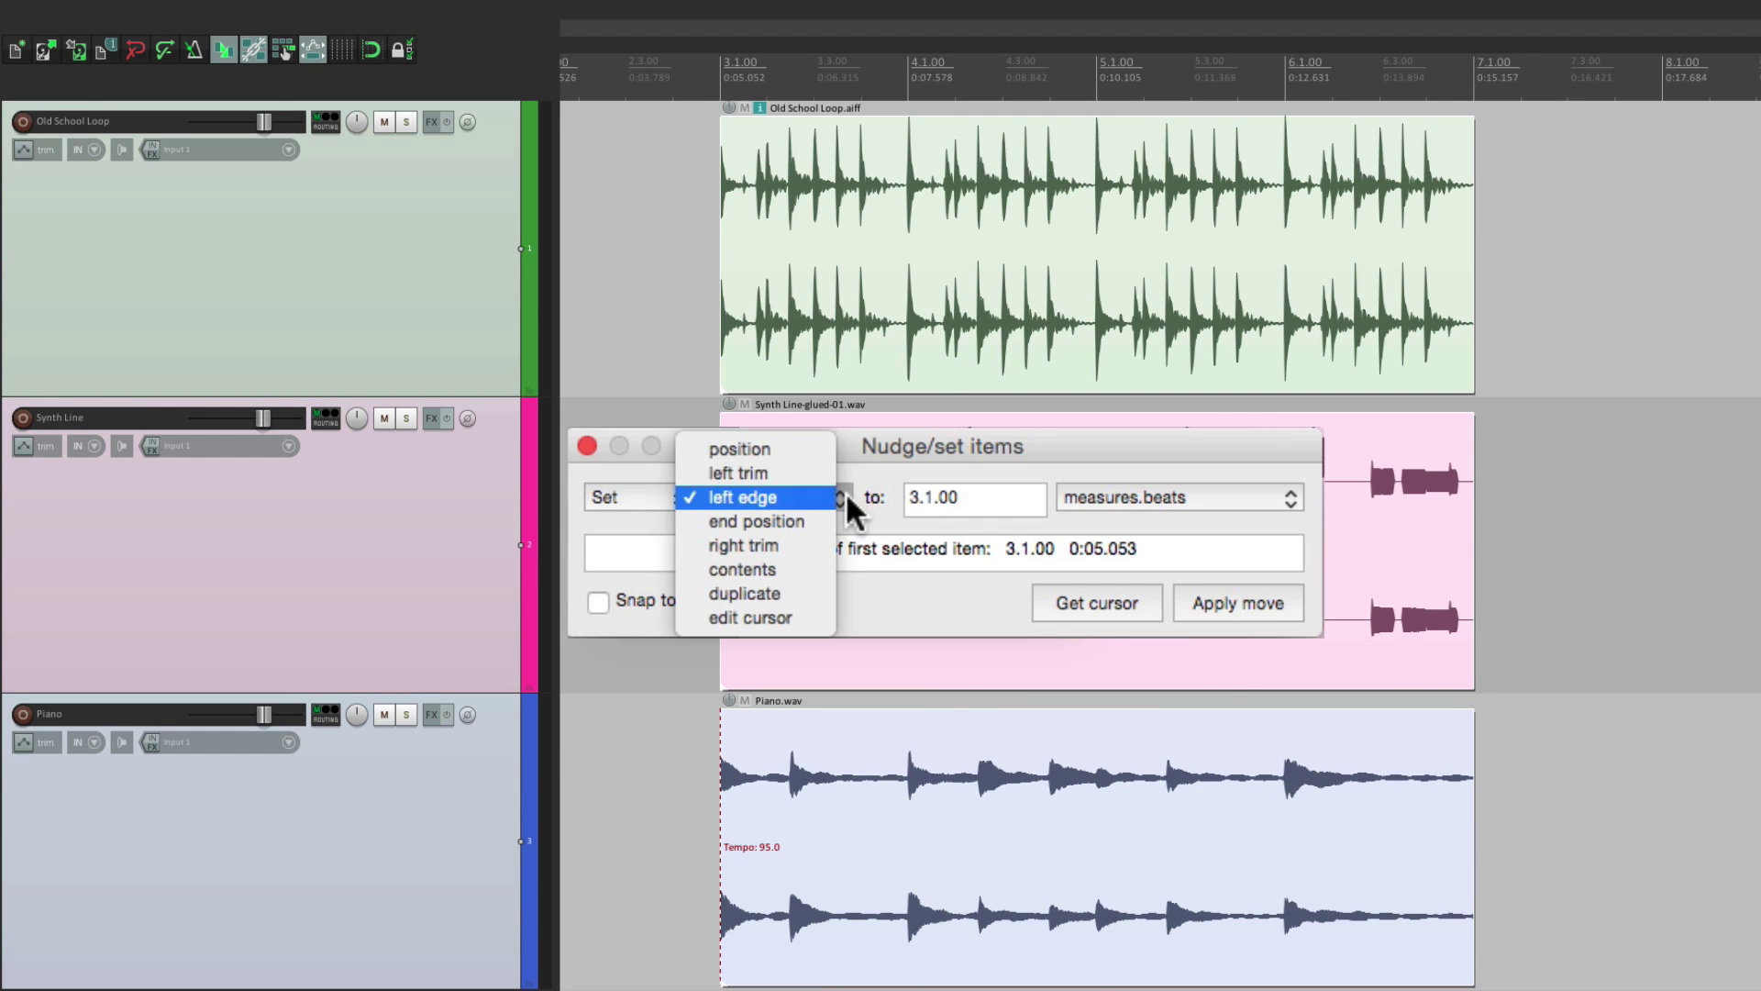
pyautogui.click(821, 521)
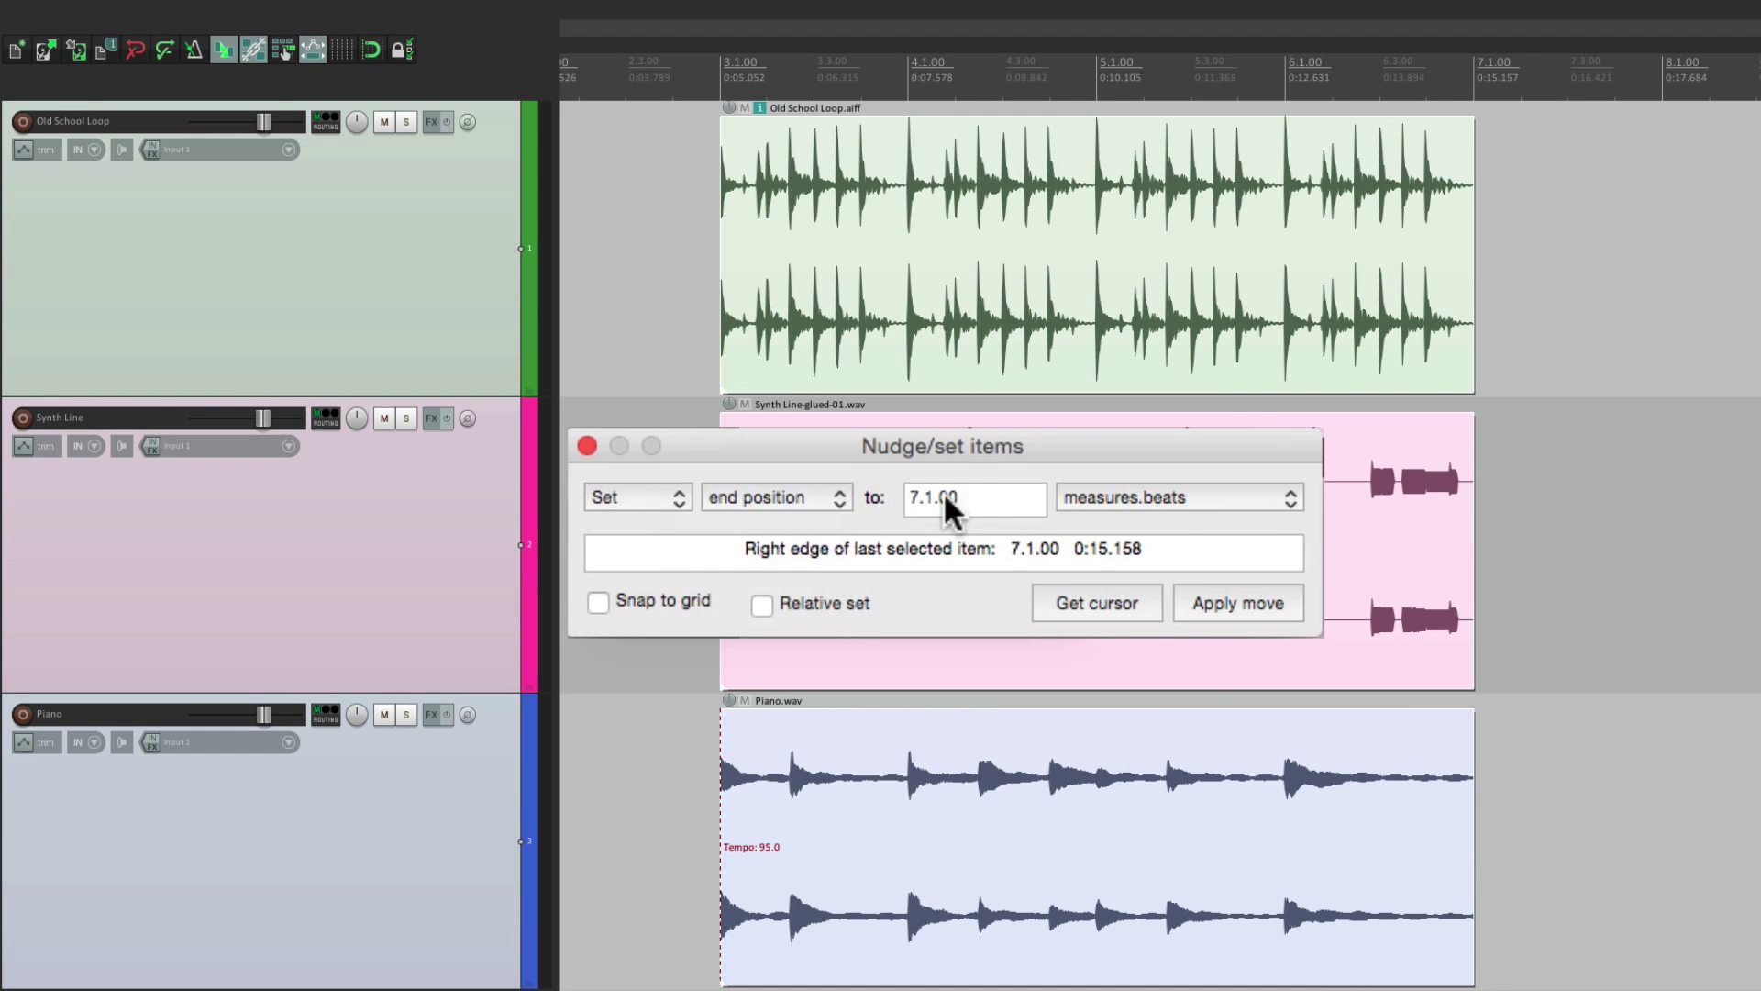
pyautogui.click(983, 497)
pyautogui.write('8')
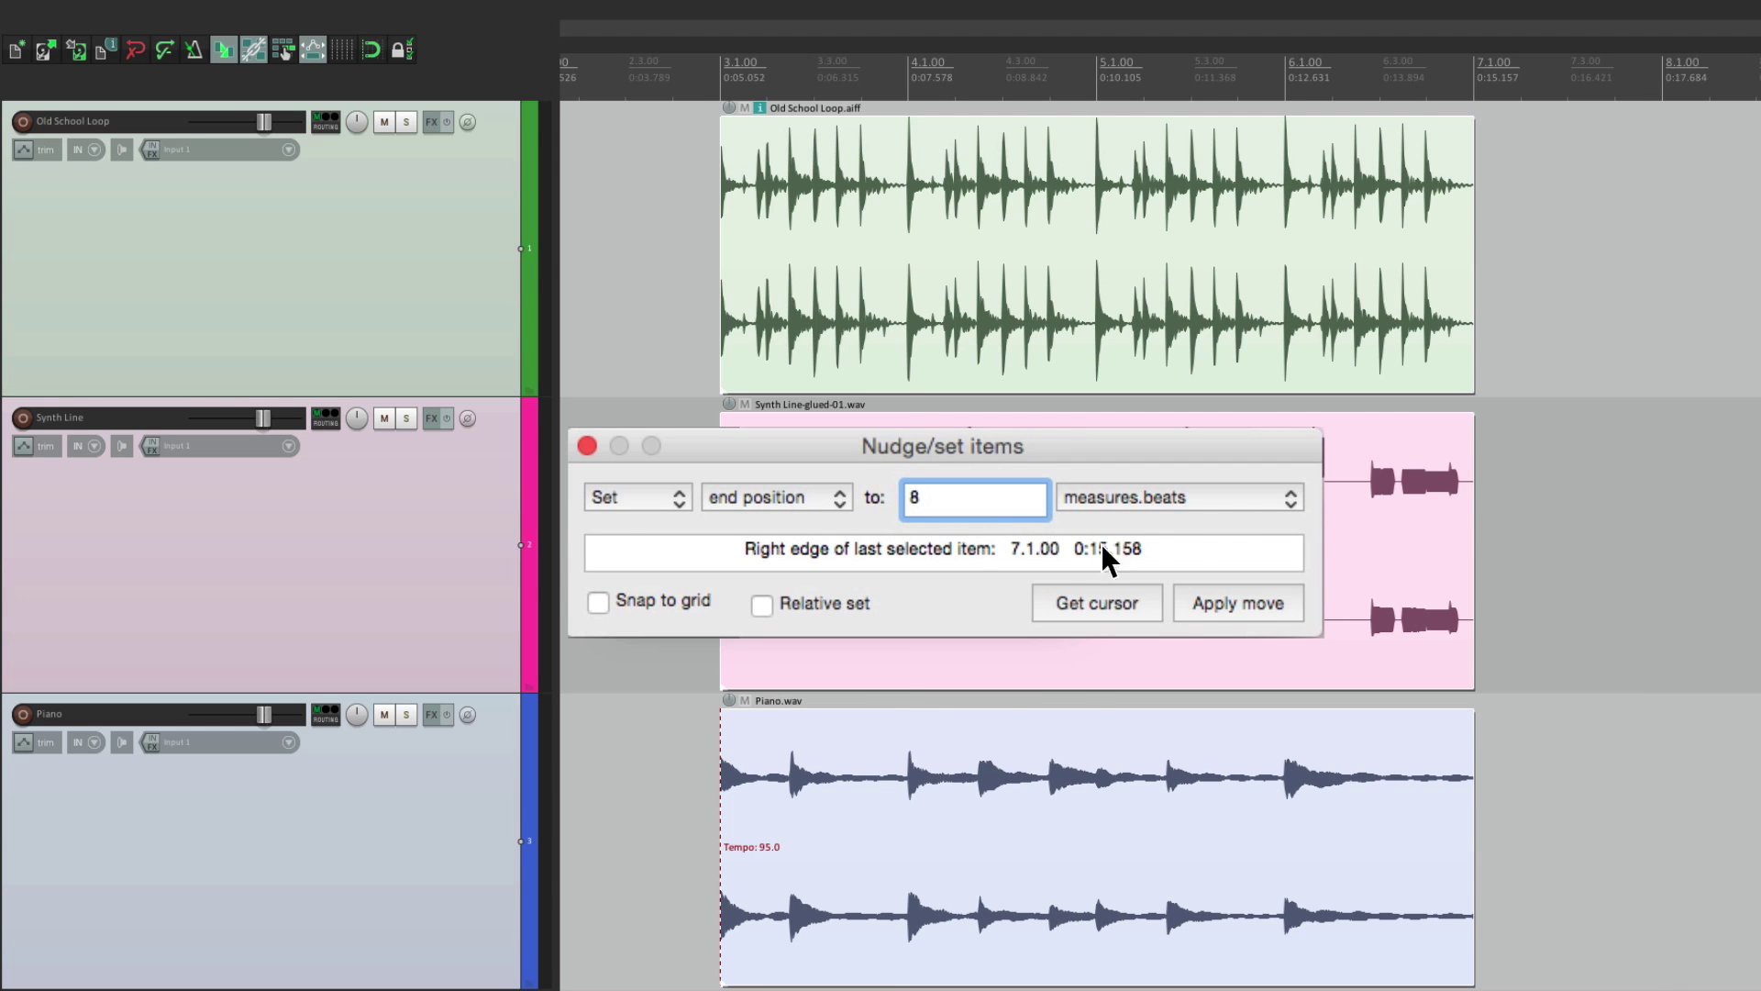
pyautogui.click(1235, 609)
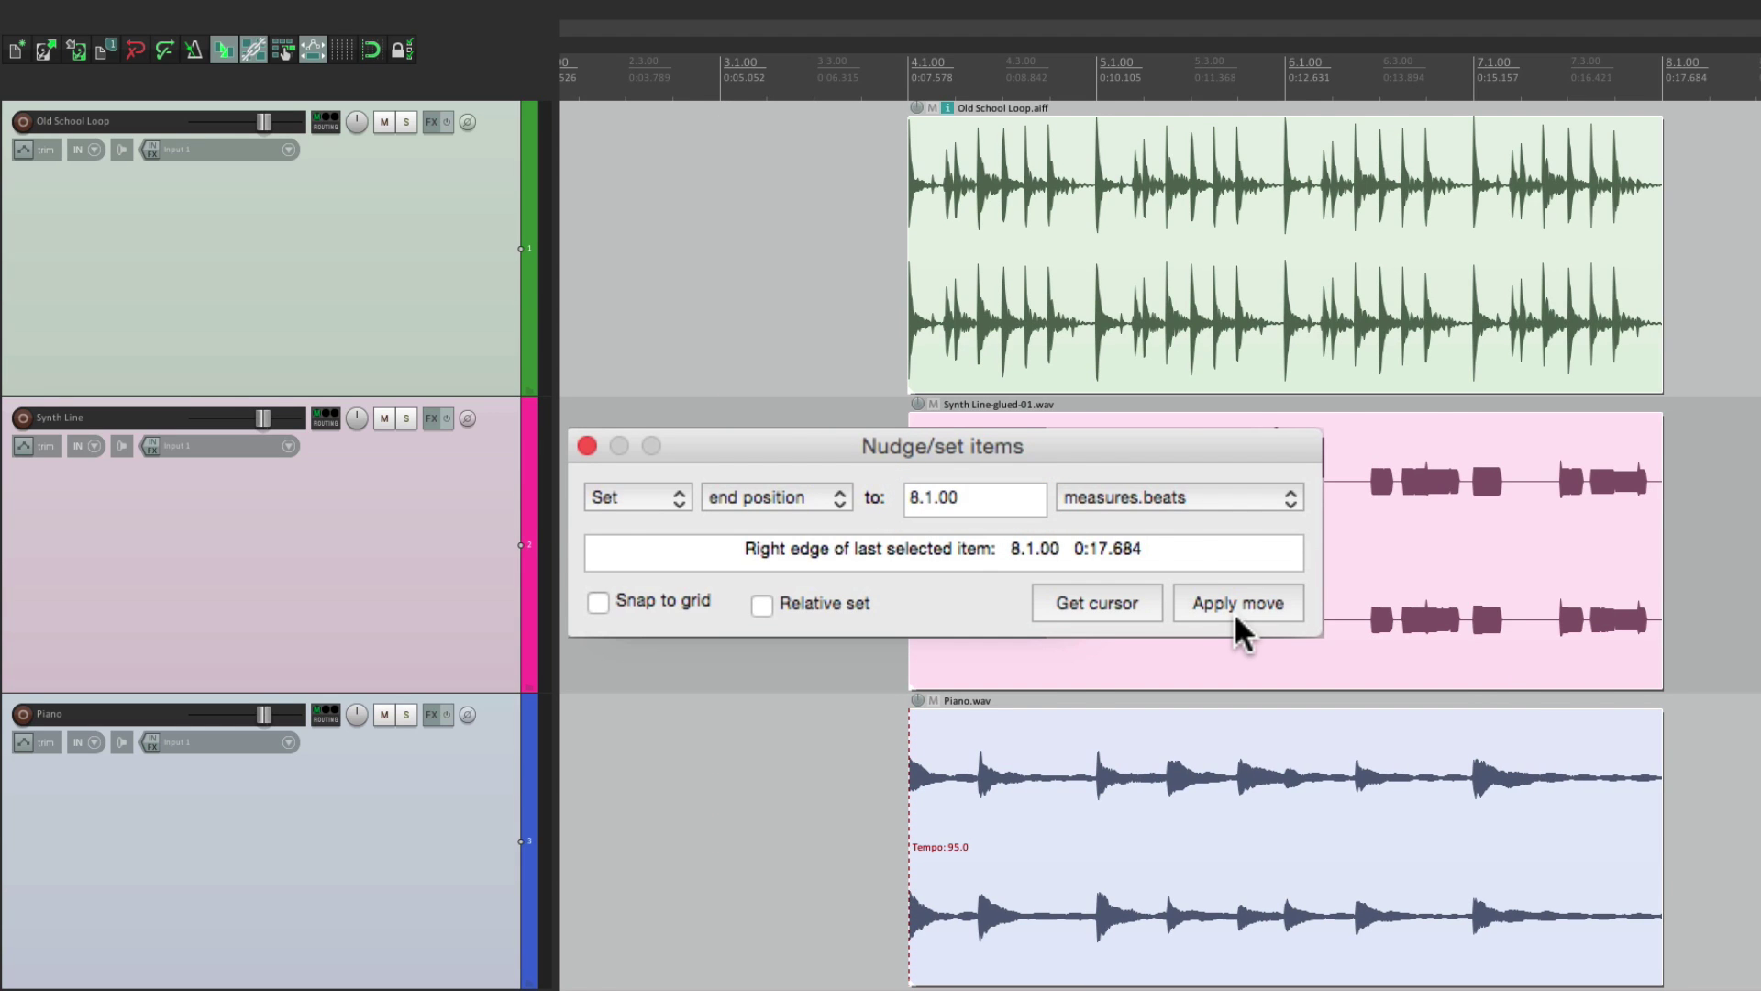
pyautogui.hotkey('ctrl', 'z')
# - Switch the set action to duplicate and copy the items to 8.1.00
pyautogui.click(797, 497)
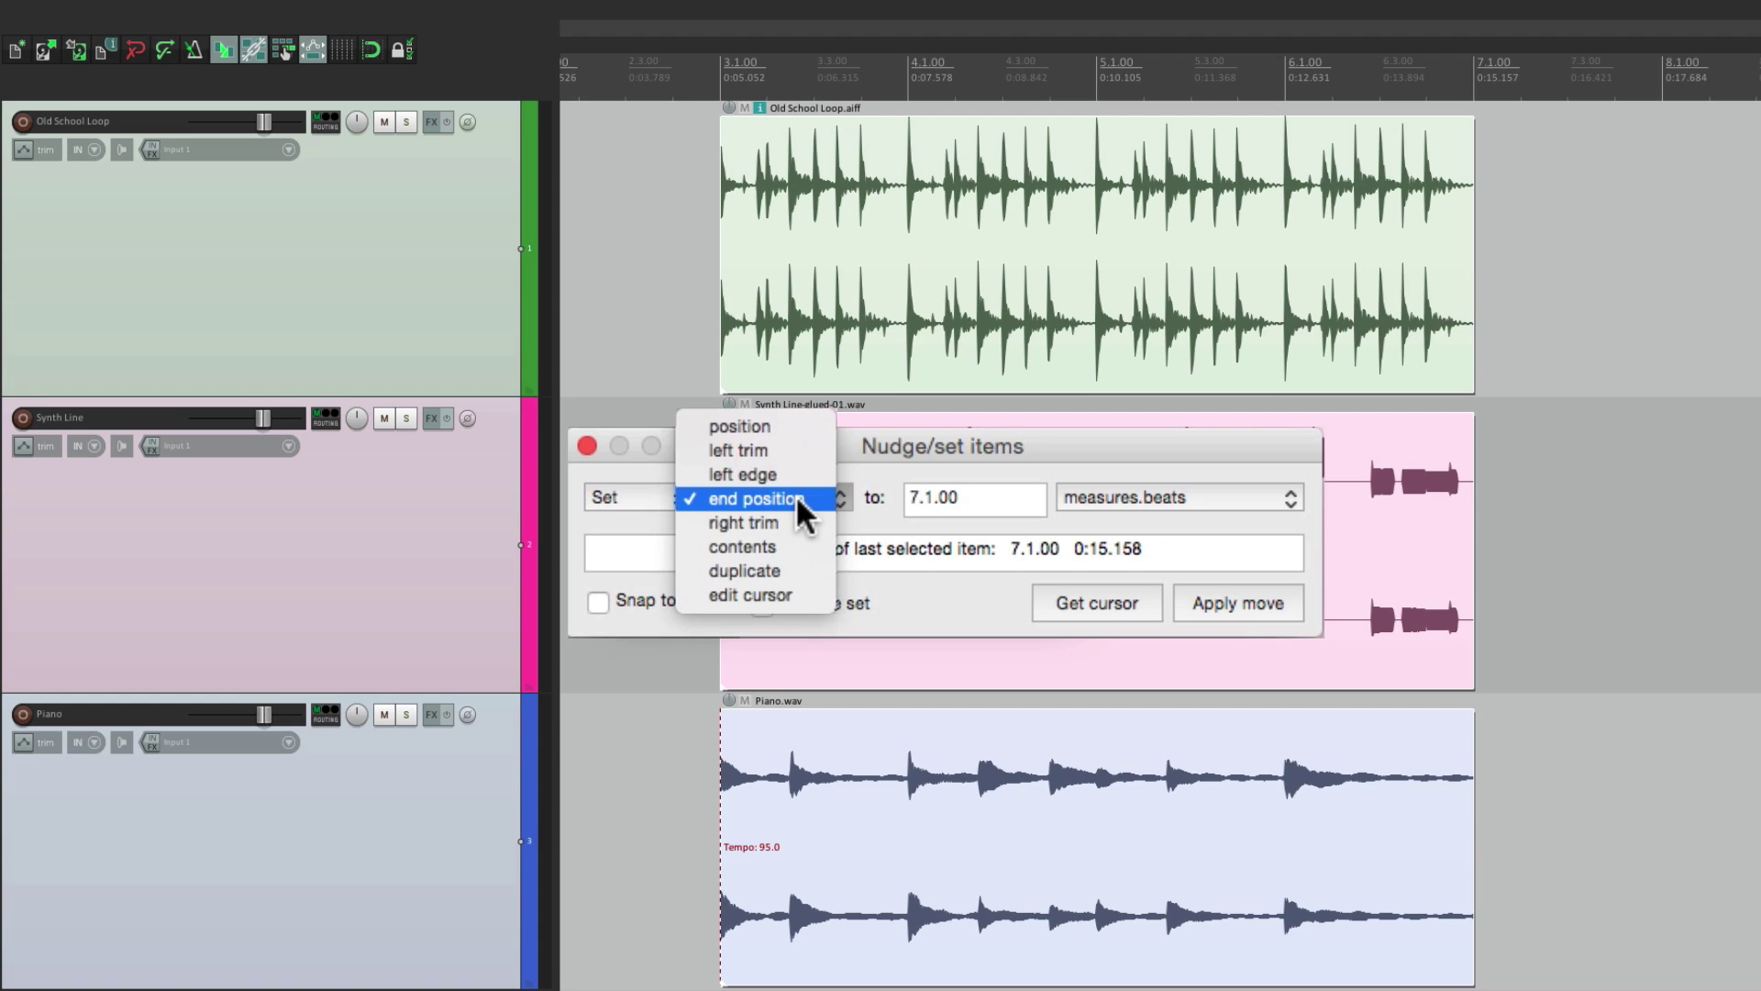
pyautogui.click(795, 569)
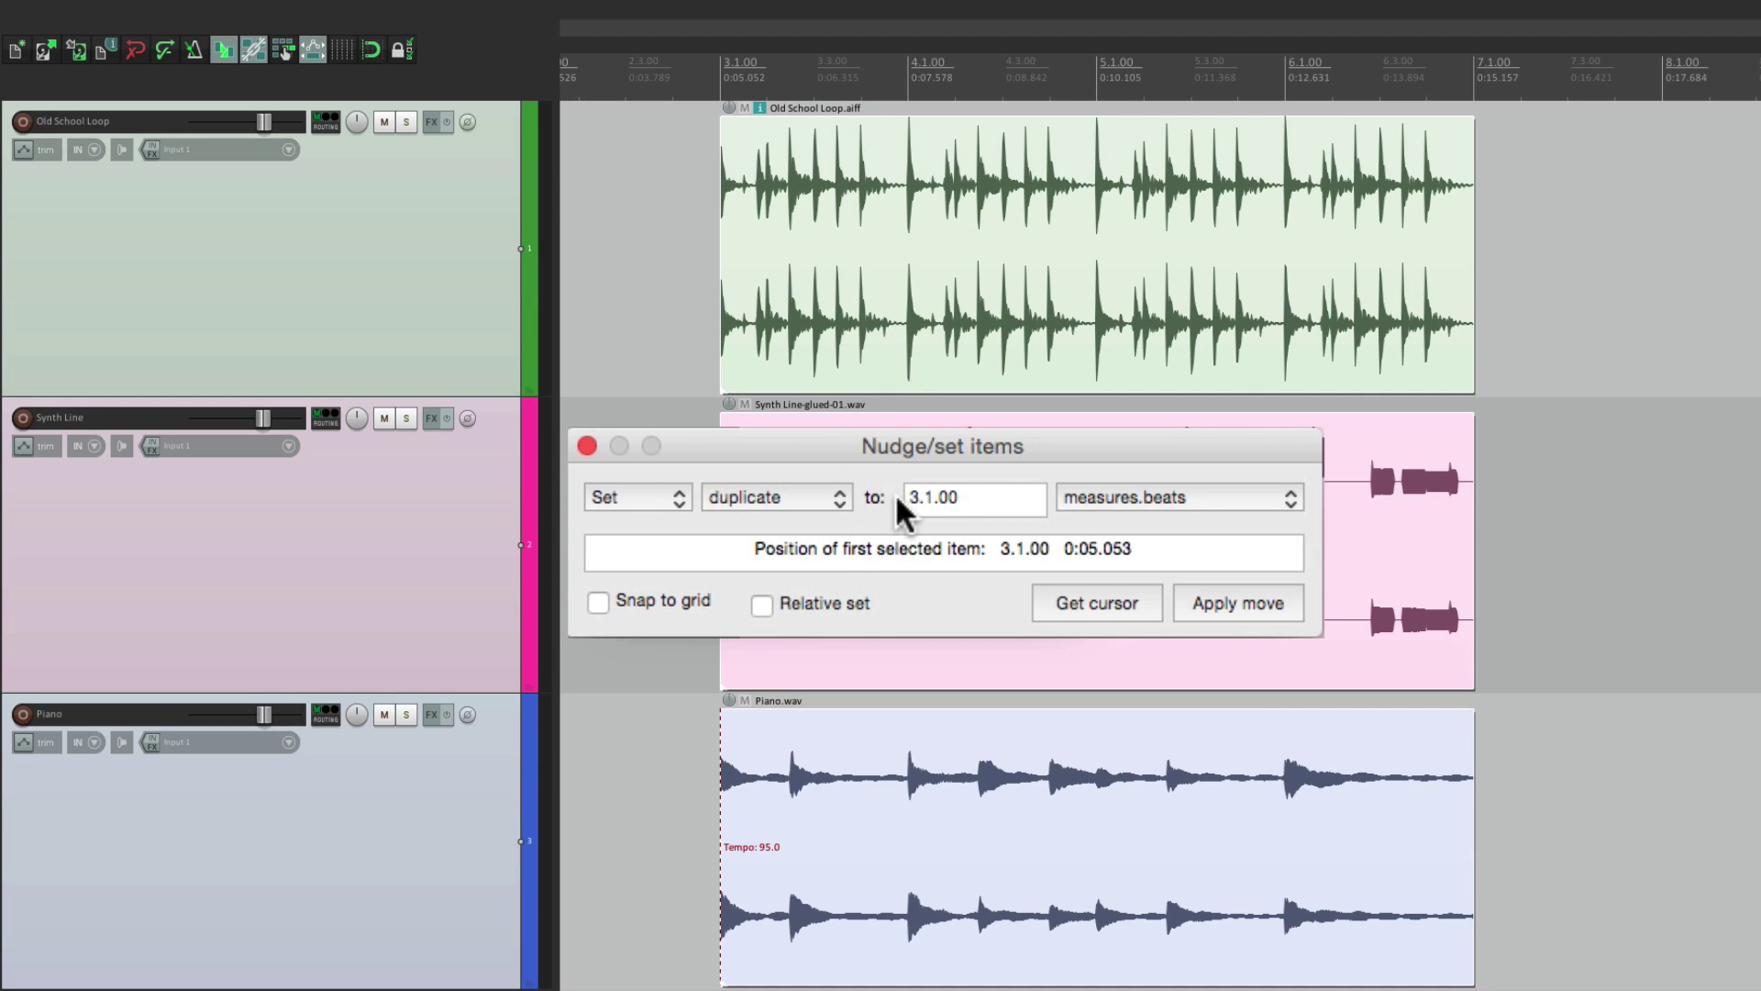
pyautogui.doubleClick(988, 502)
pyautogui.write('8')
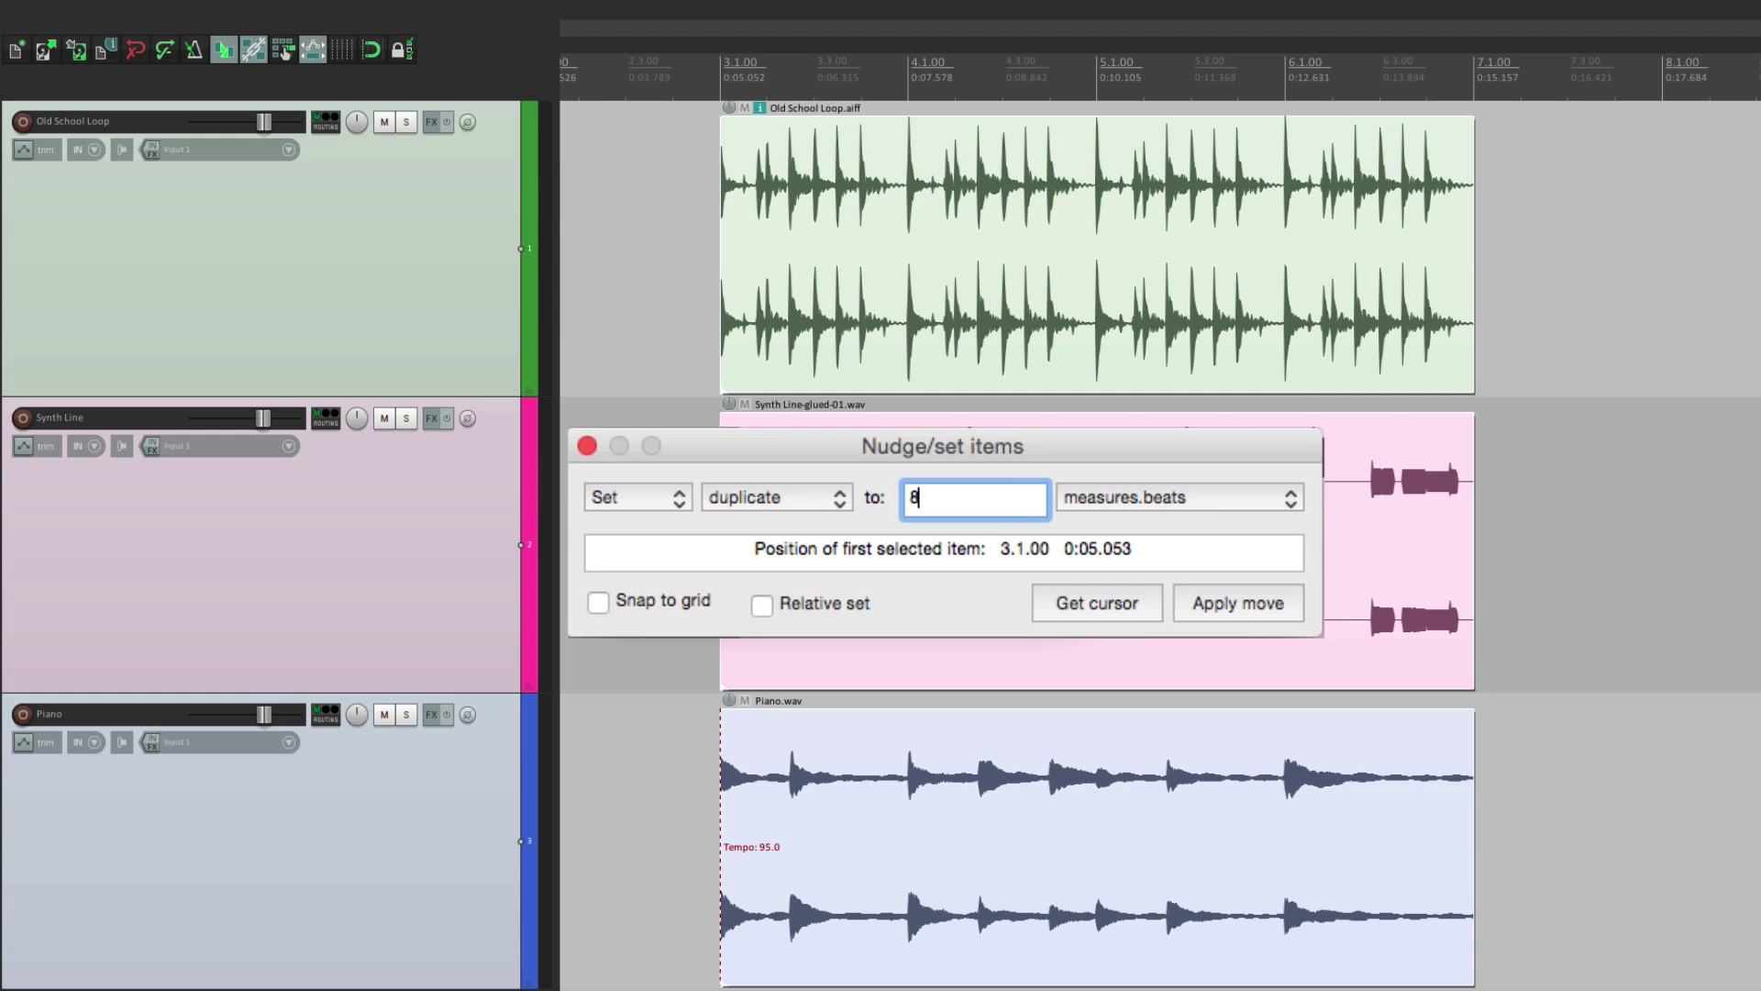
pyautogui.click(1203, 602)
# - Duplicate the three items again to start at 13.1.00
pyautogui.hscroll(10, 1214, 348)
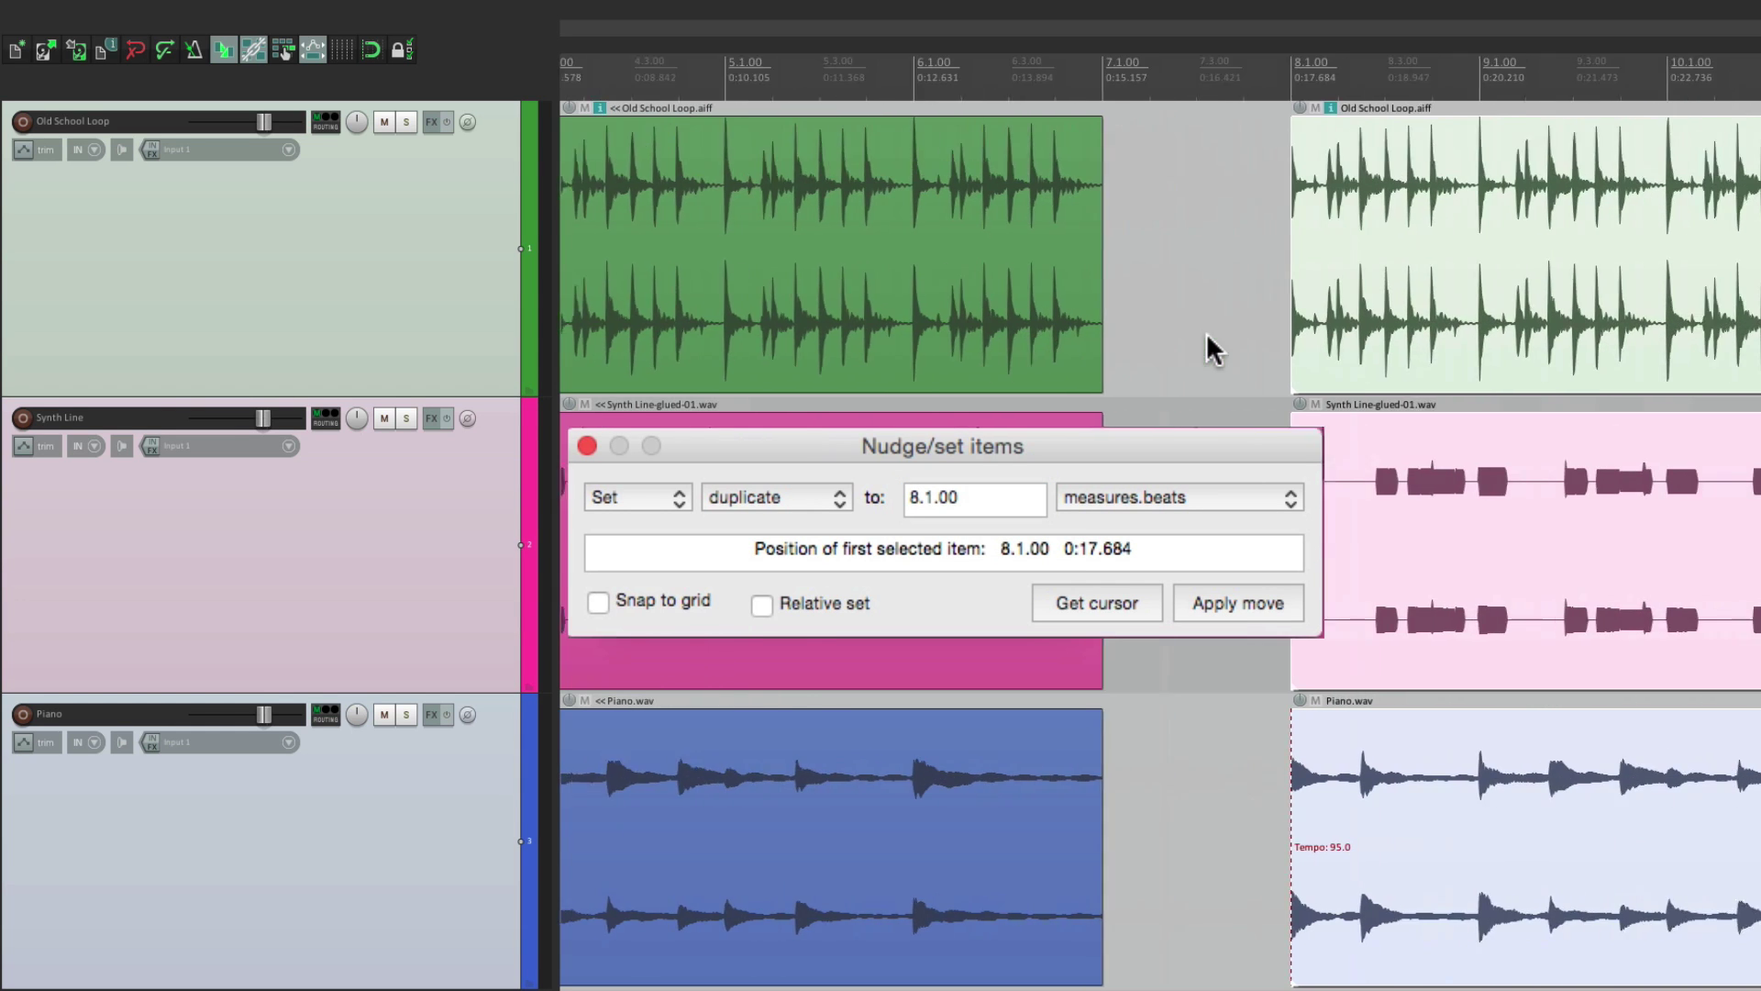
pyautogui.hscroll(2, 1226, 275)
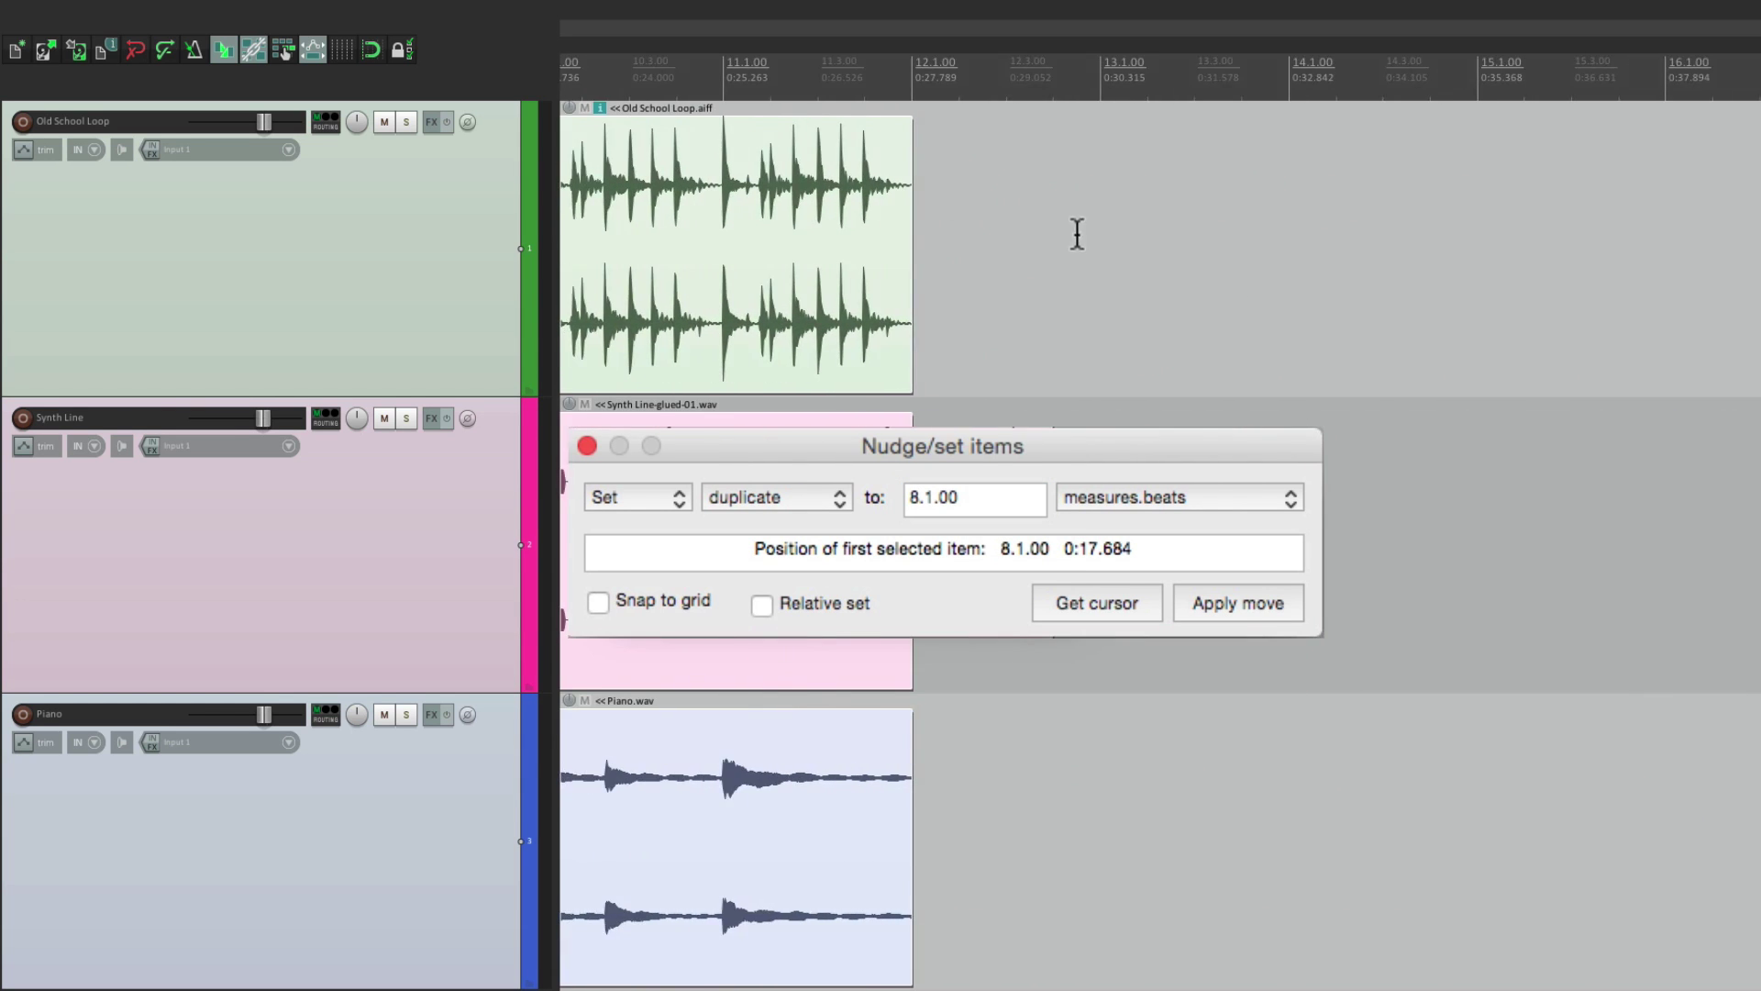
pyautogui.tripleClick(1000, 492)
pyautogui.write('13')
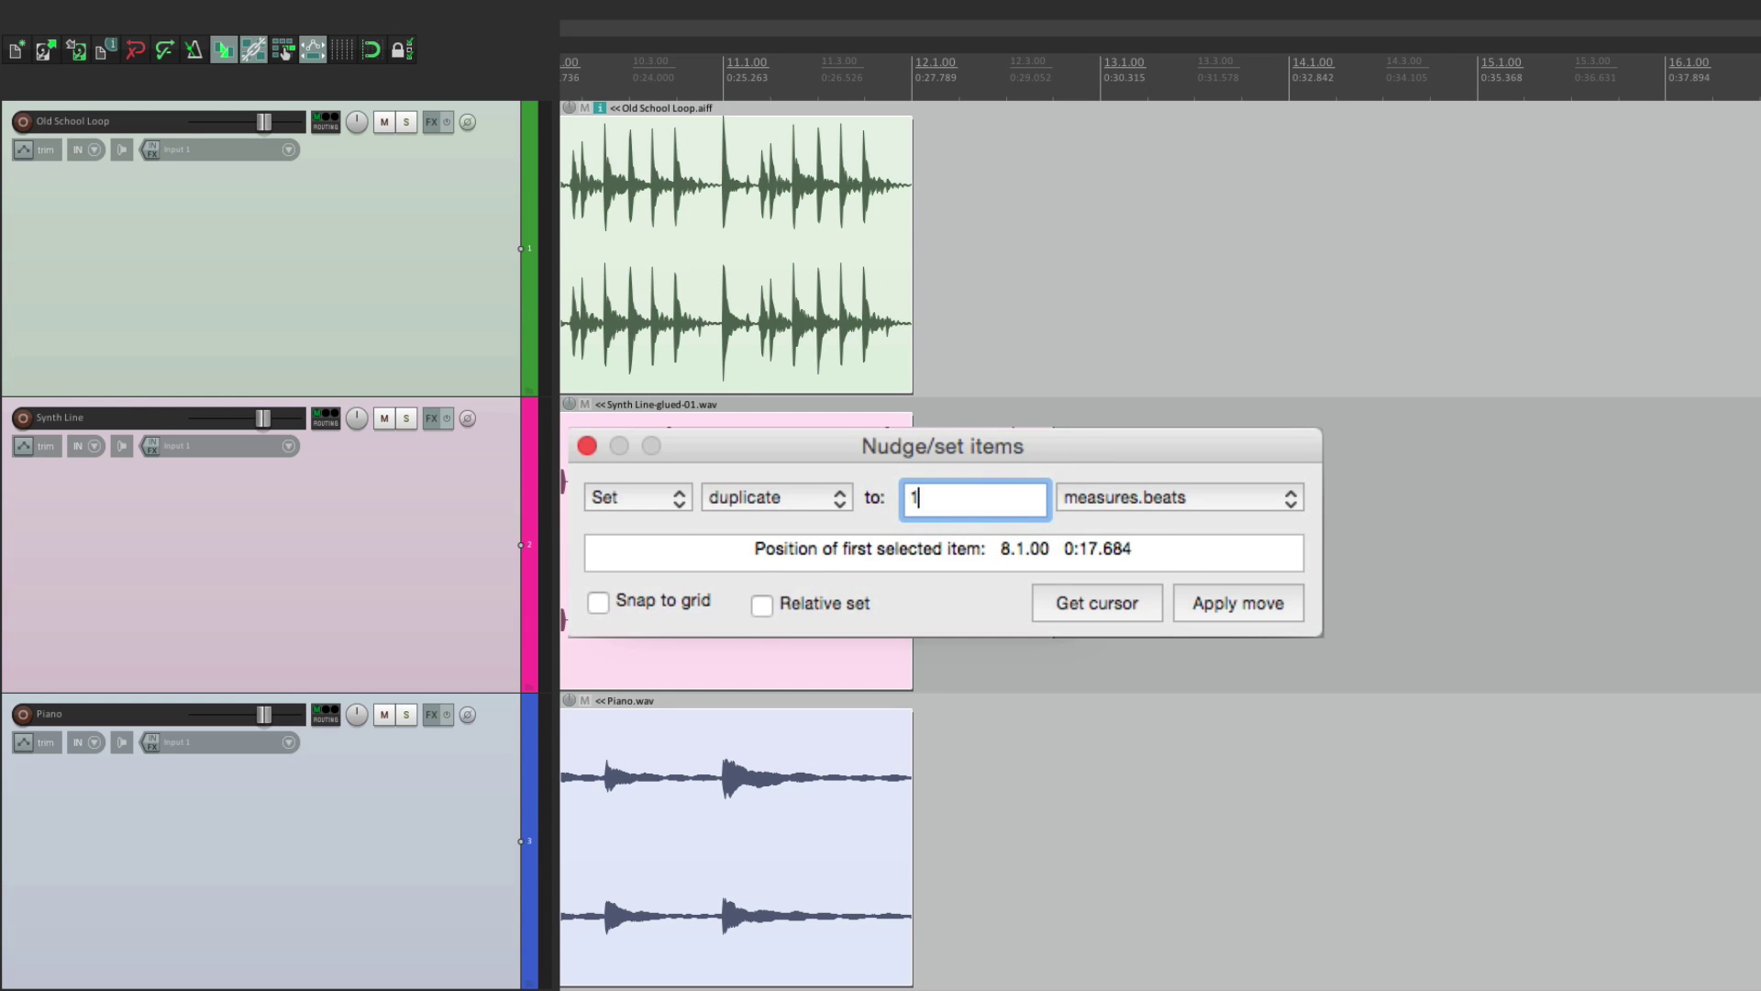
pyautogui.click(1213, 613)
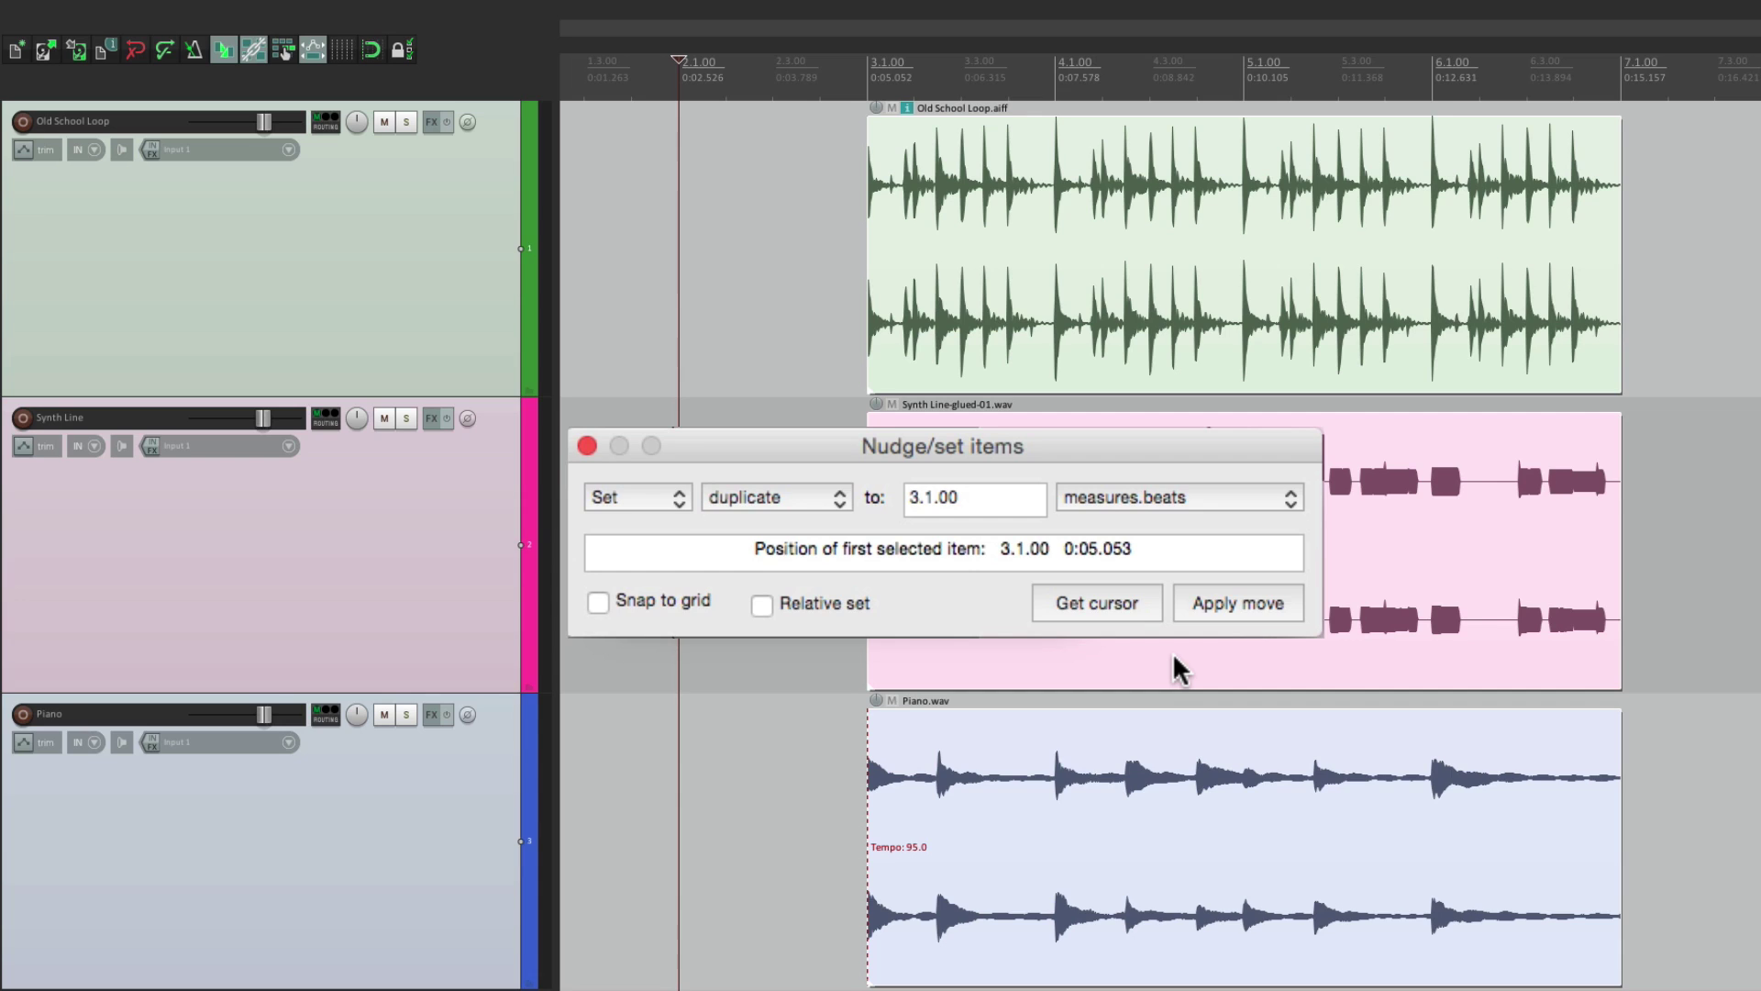
# - Place the edit cursor after measure 2, get its position, and move Old School Loop to 2.2.65
pyautogui.click(756, 81)
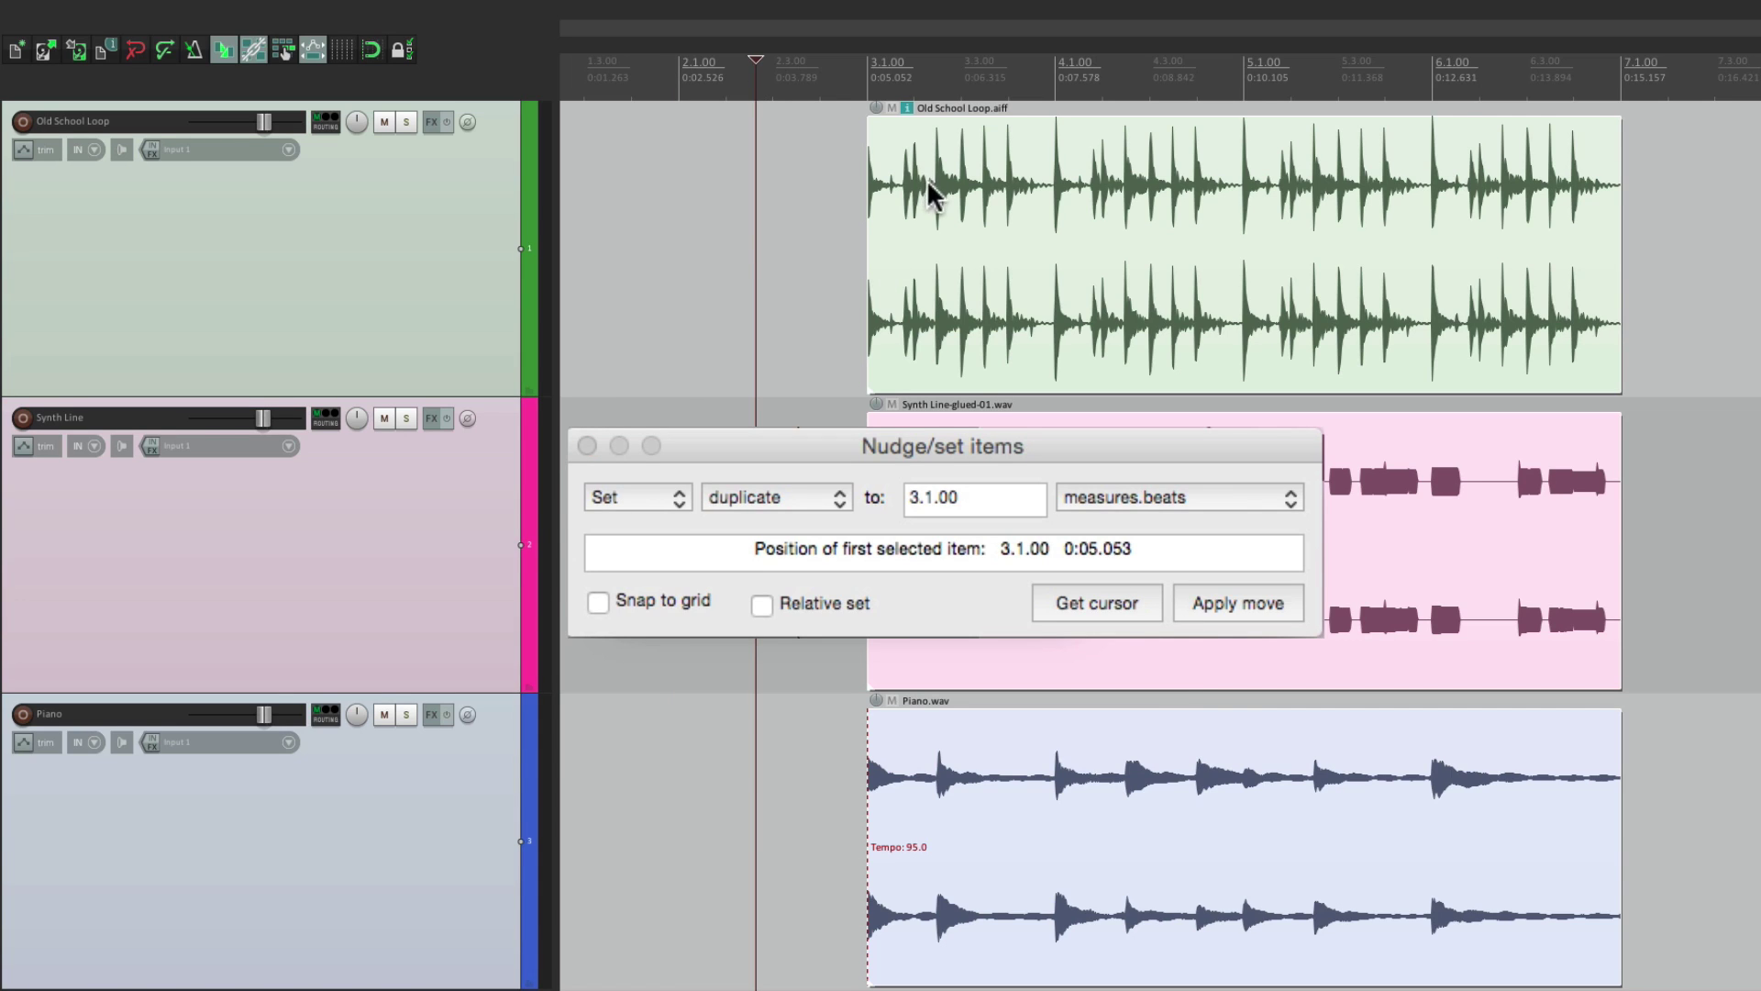
pyautogui.click(995, 222)
pyautogui.keyDown('shift'); pyautogui.click(1417, 545); pyautogui.keyUp('shift')
pyautogui.keyDown('shift'); pyautogui.click(1142, 734); pyautogui.keyUp('shift')
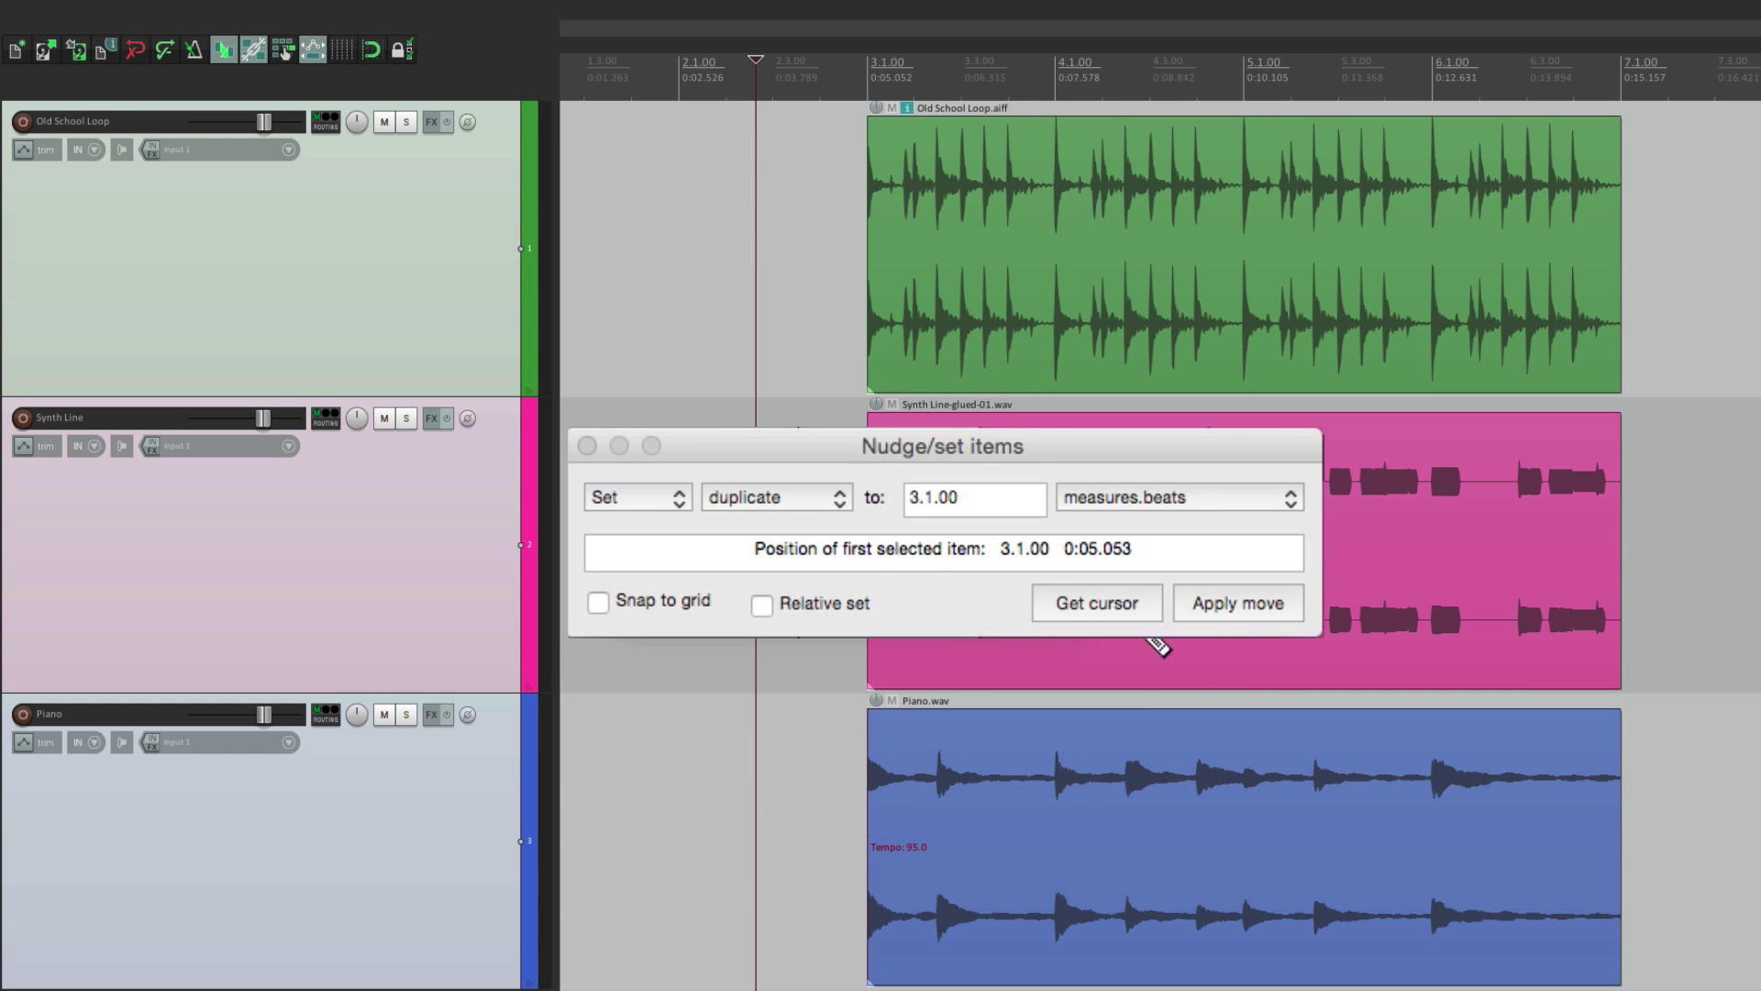
pyautogui.keyDown('ctrl'); pyautogui.click(1009, 209); pyautogui.keyUp('ctrl')
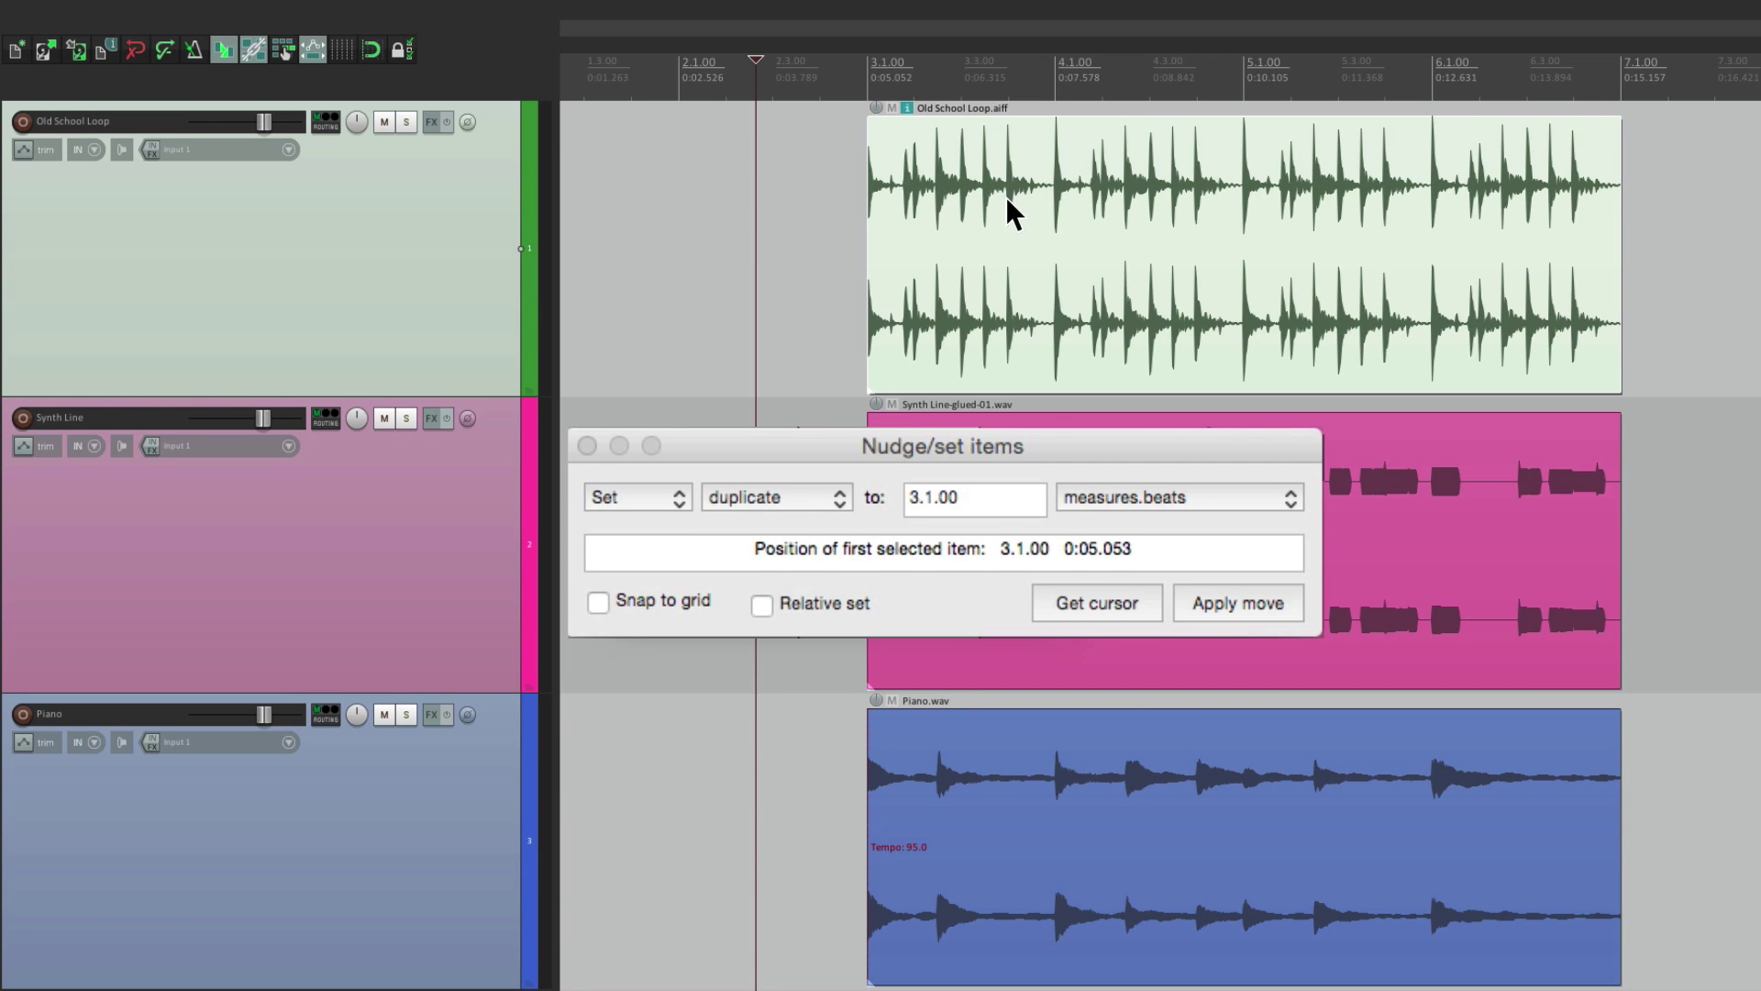
pyautogui.click(1079, 609)
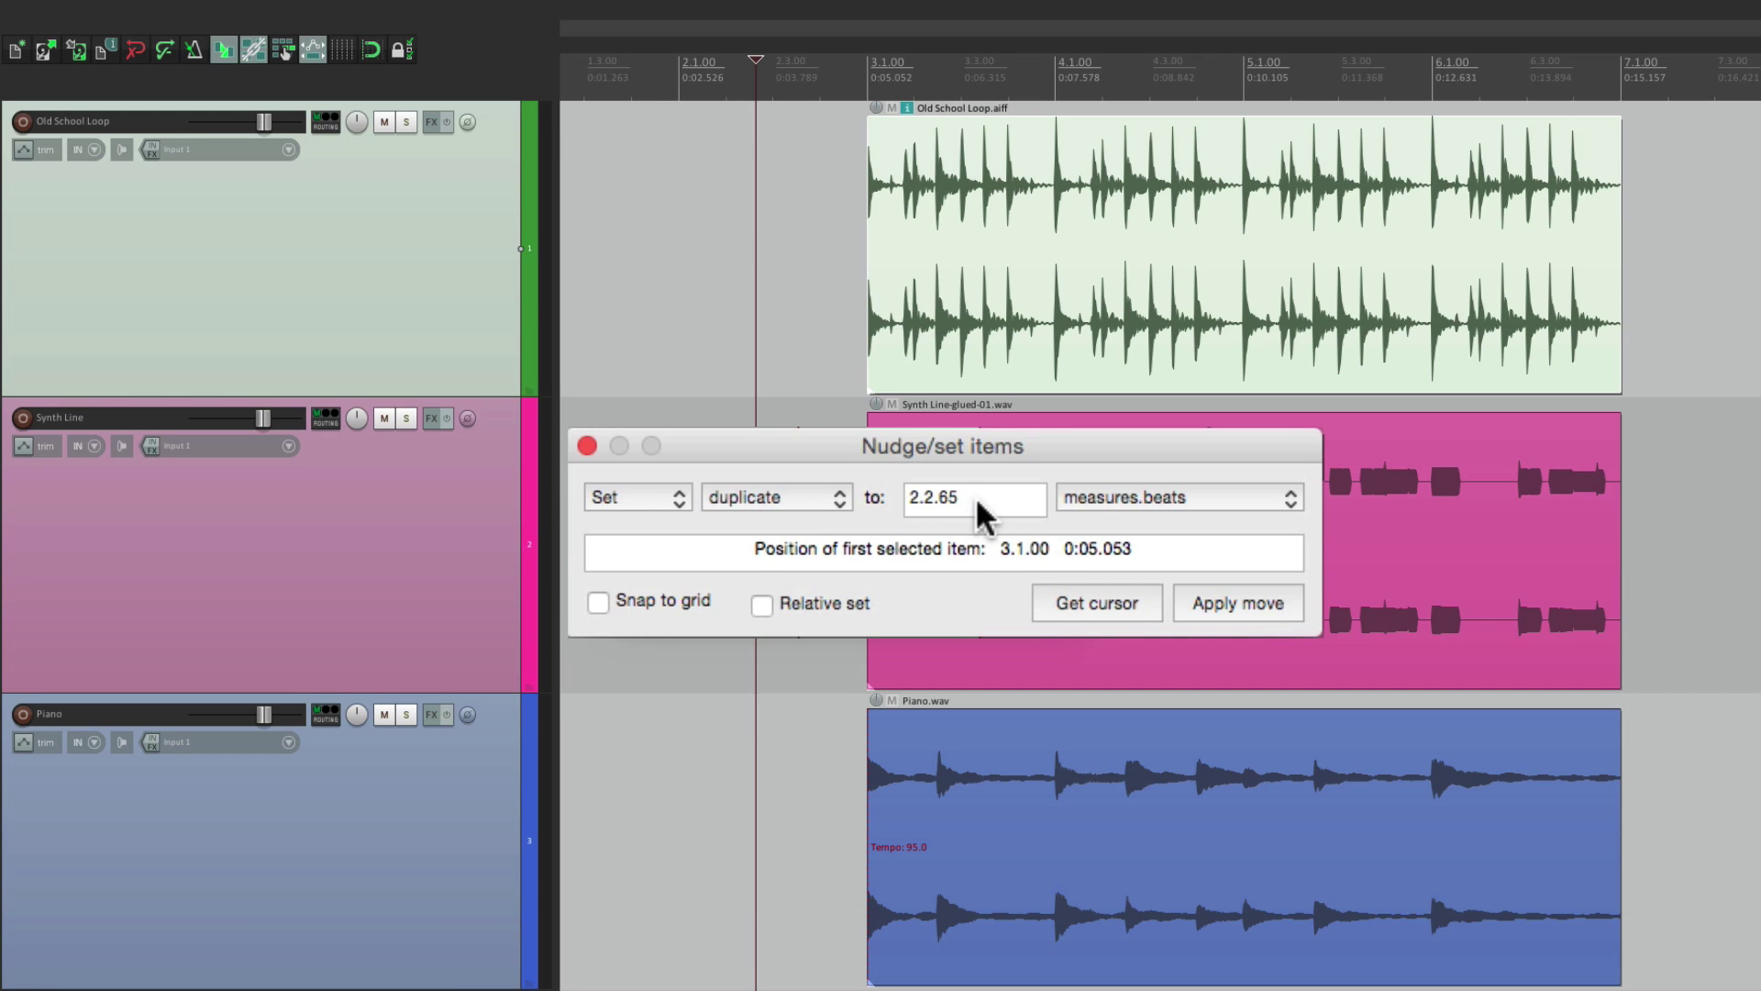
pyautogui.click(787, 500)
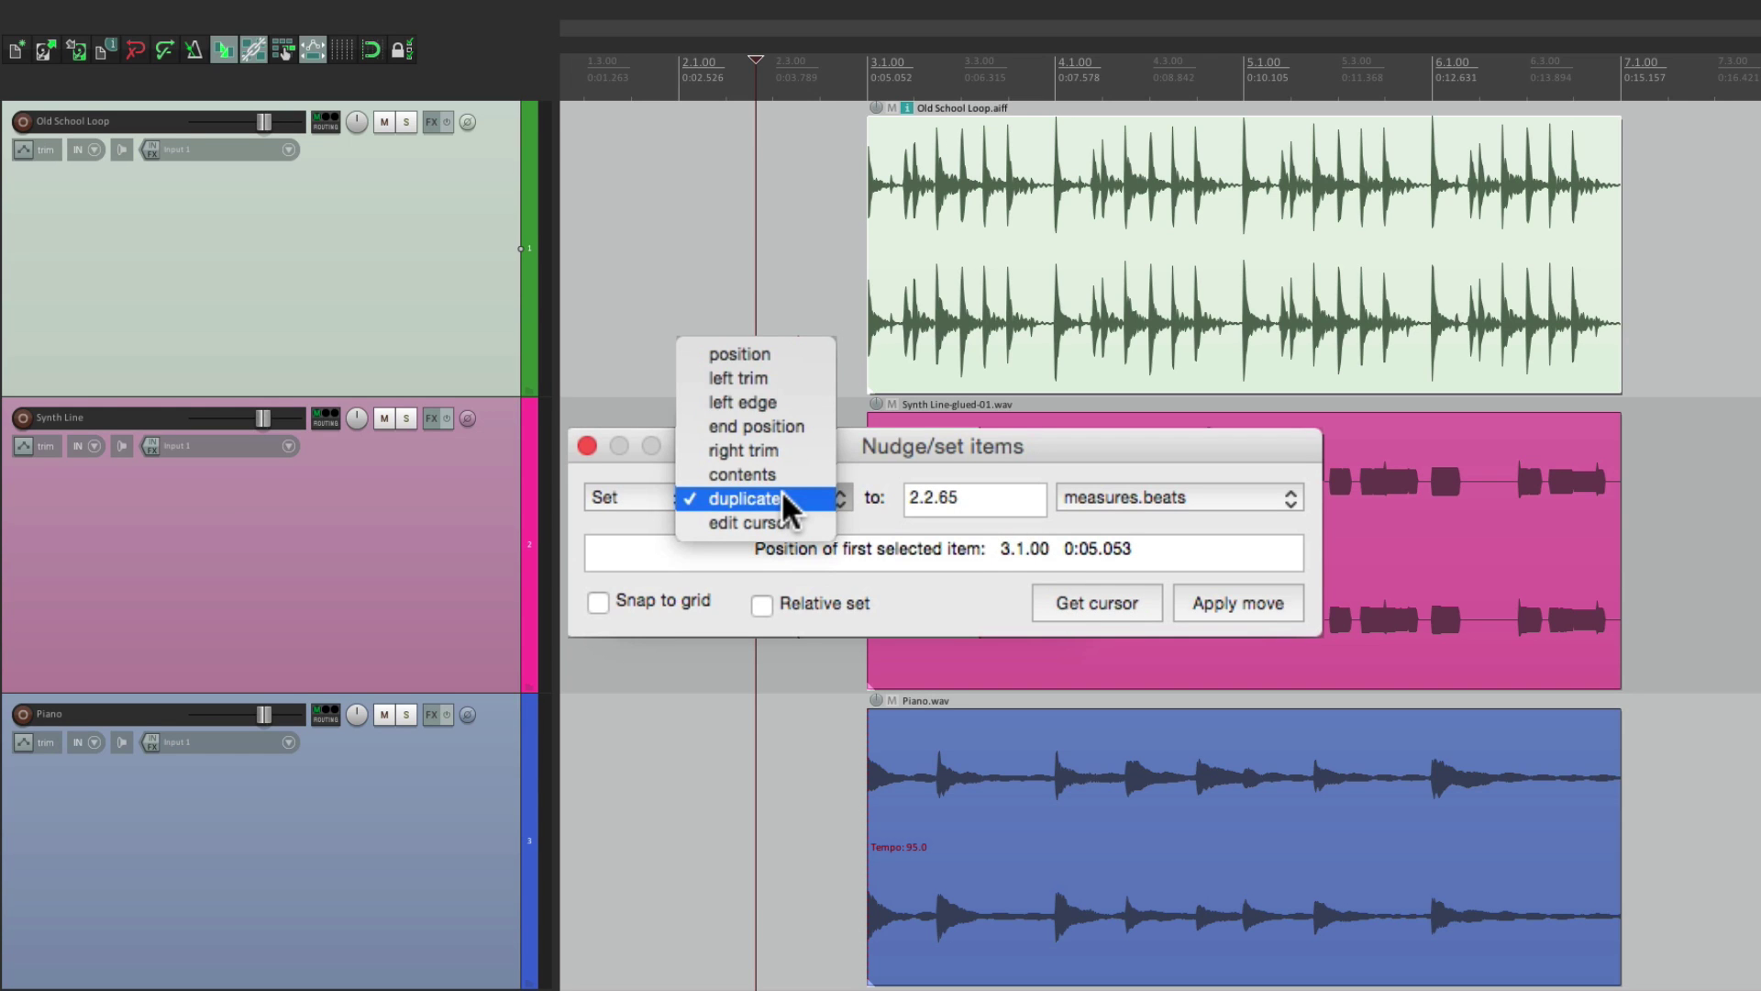
pyautogui.click(787, 357)
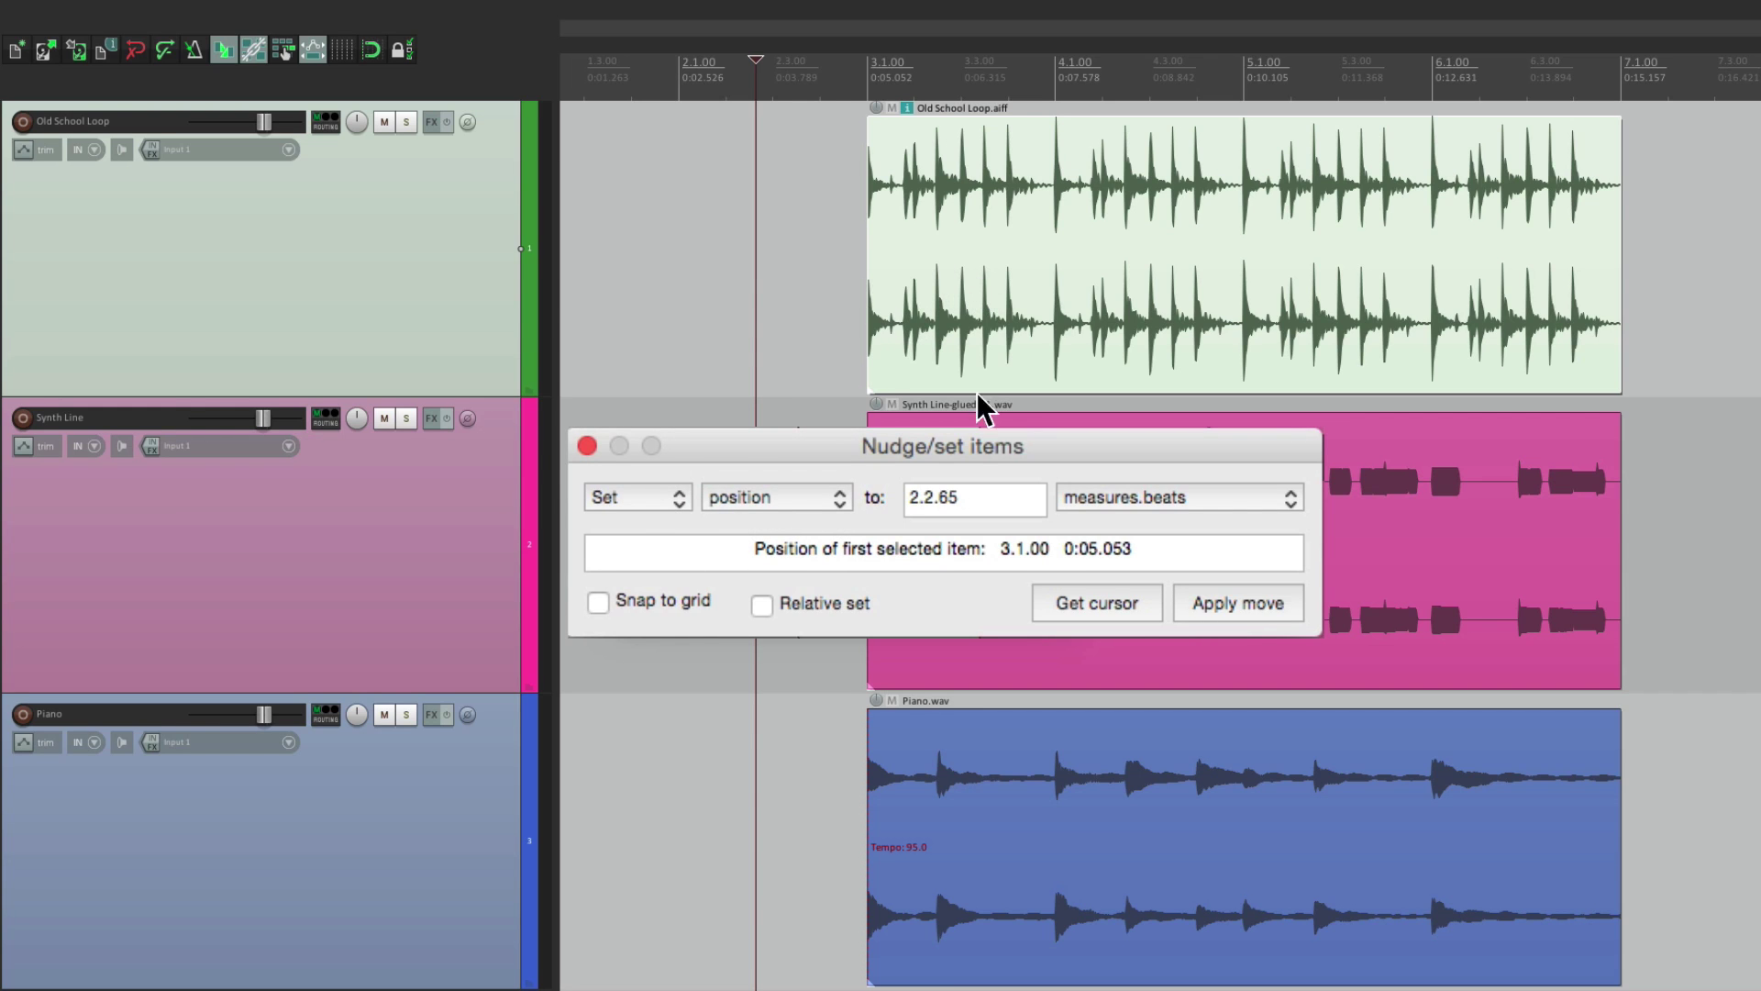
pyautogui.click(1238, 605)
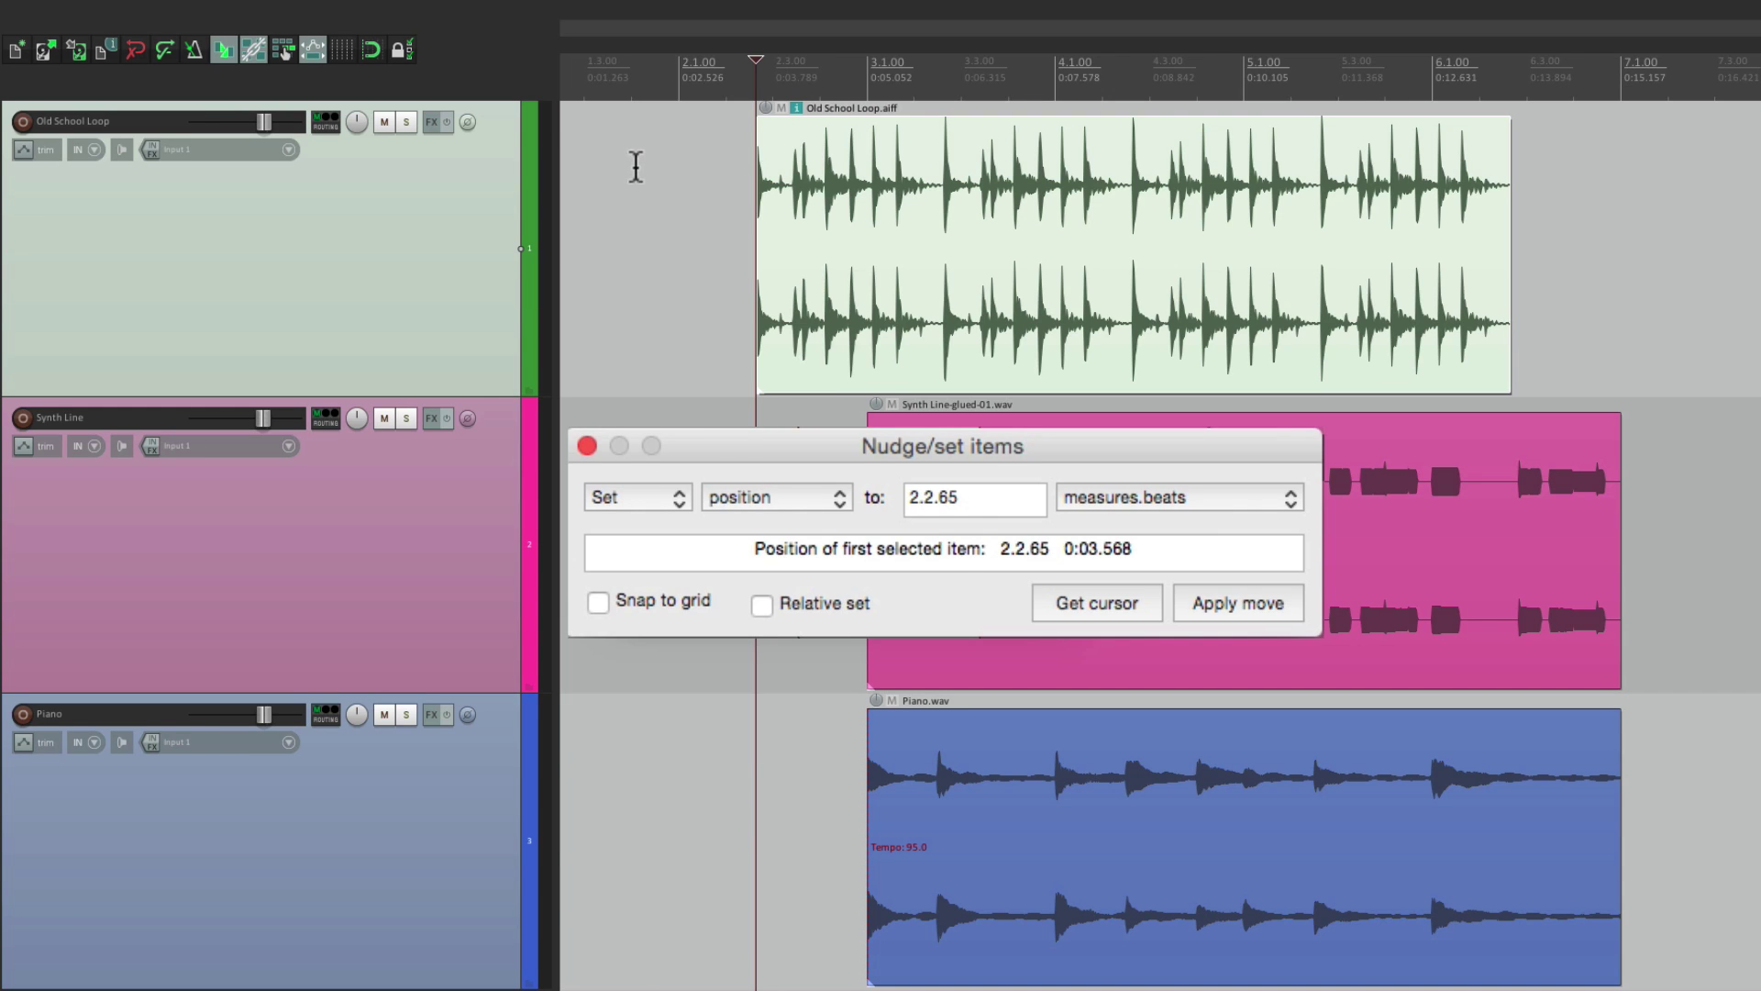
# - Move Old School Loop and Synth Line to start at the edit cursor, 1.4.08
pyautogui.click(634, 167)
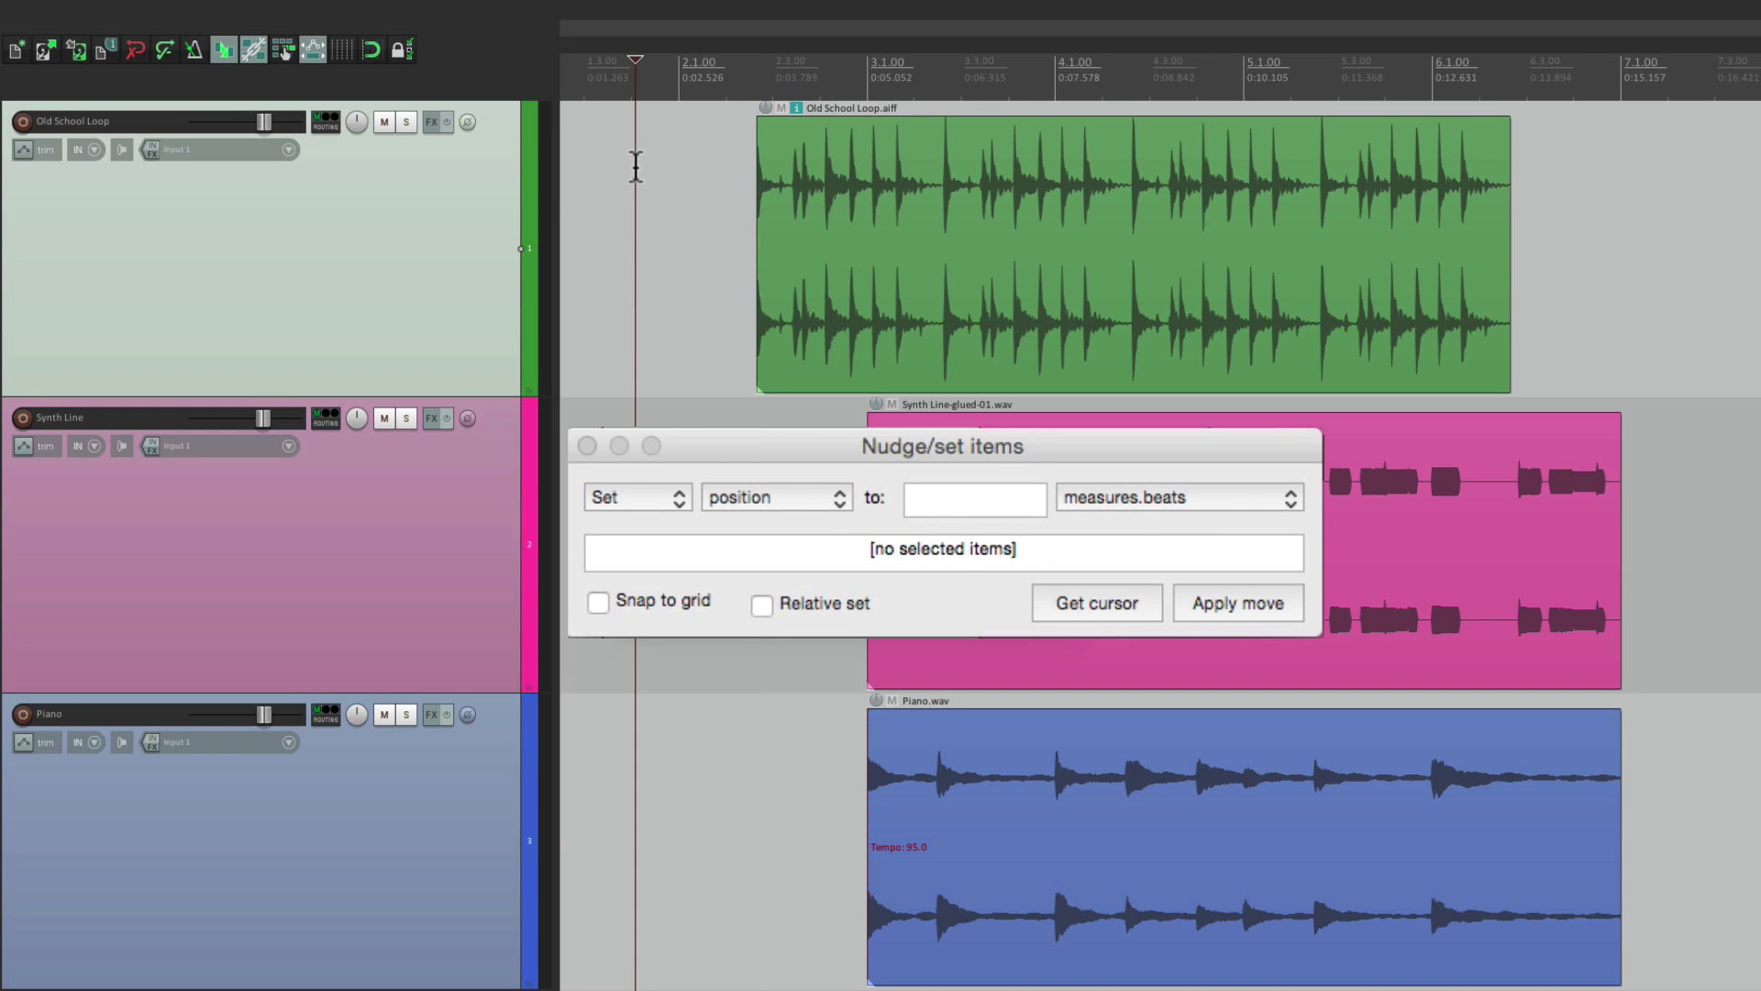
pyautogui.click(1103, 609)
pyautogui.click(1108, 244)
pyautogui.keyDown('shift'); pyautogui.click(1431, 555); pyautogui.keyUp('shift')
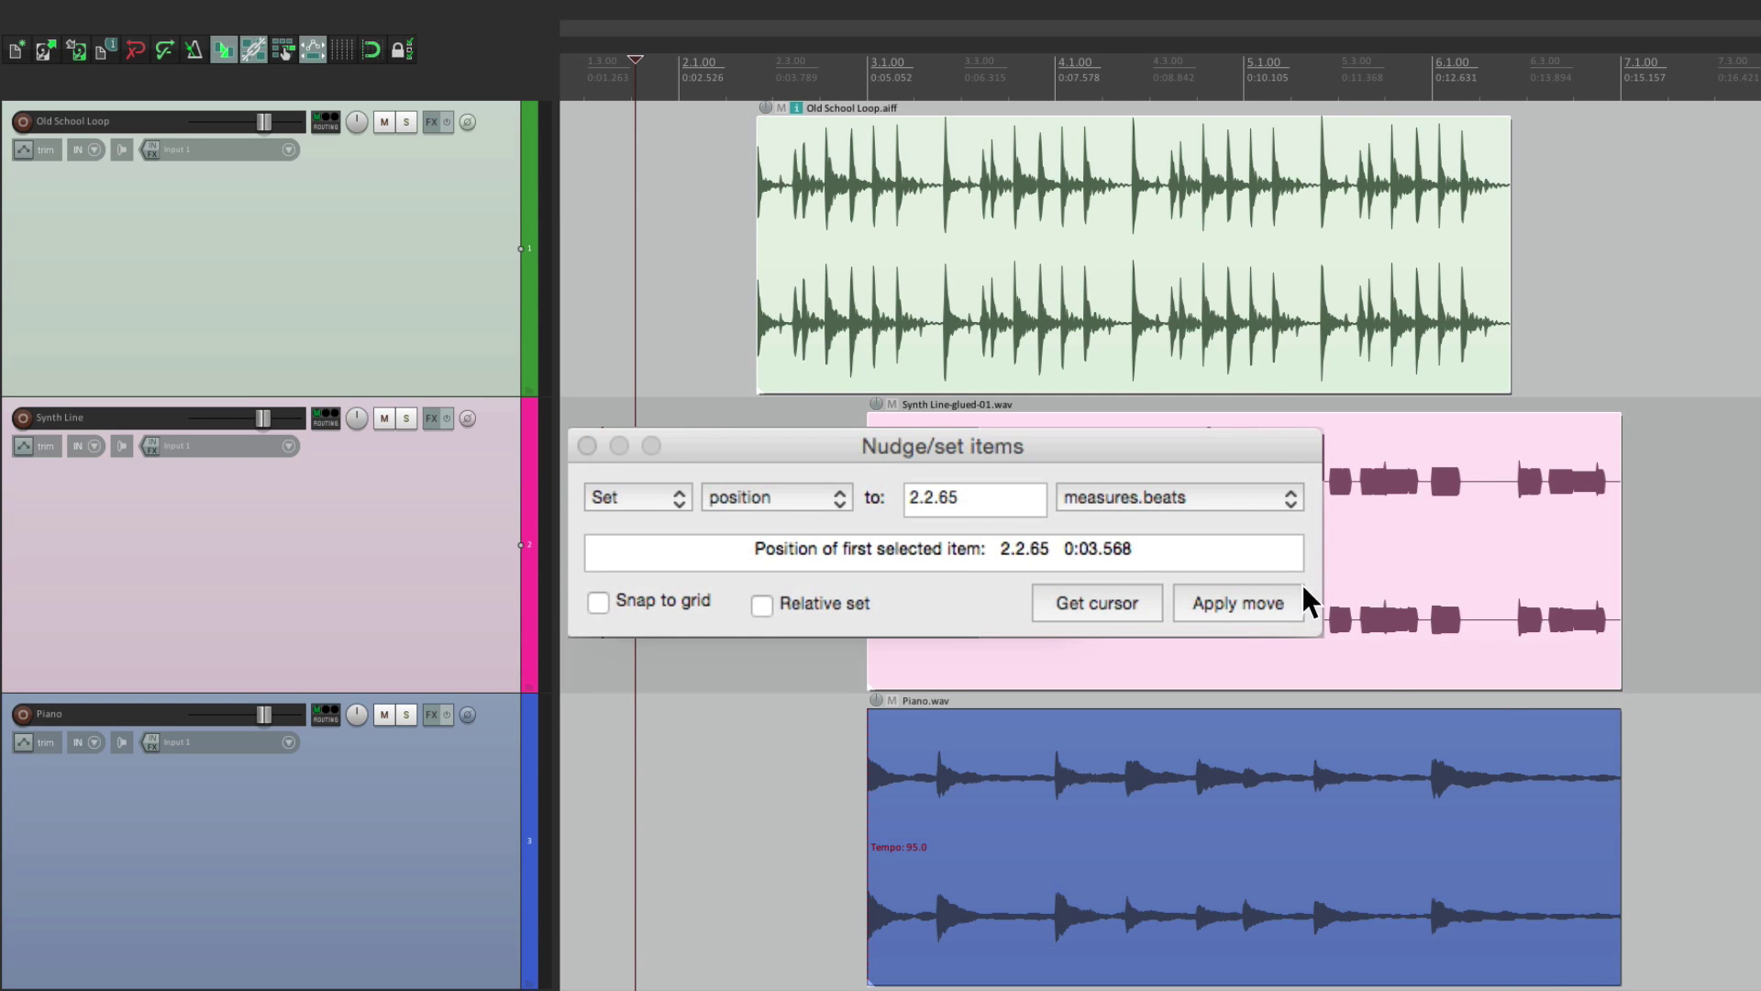
pyautogui.click(1222, 610)
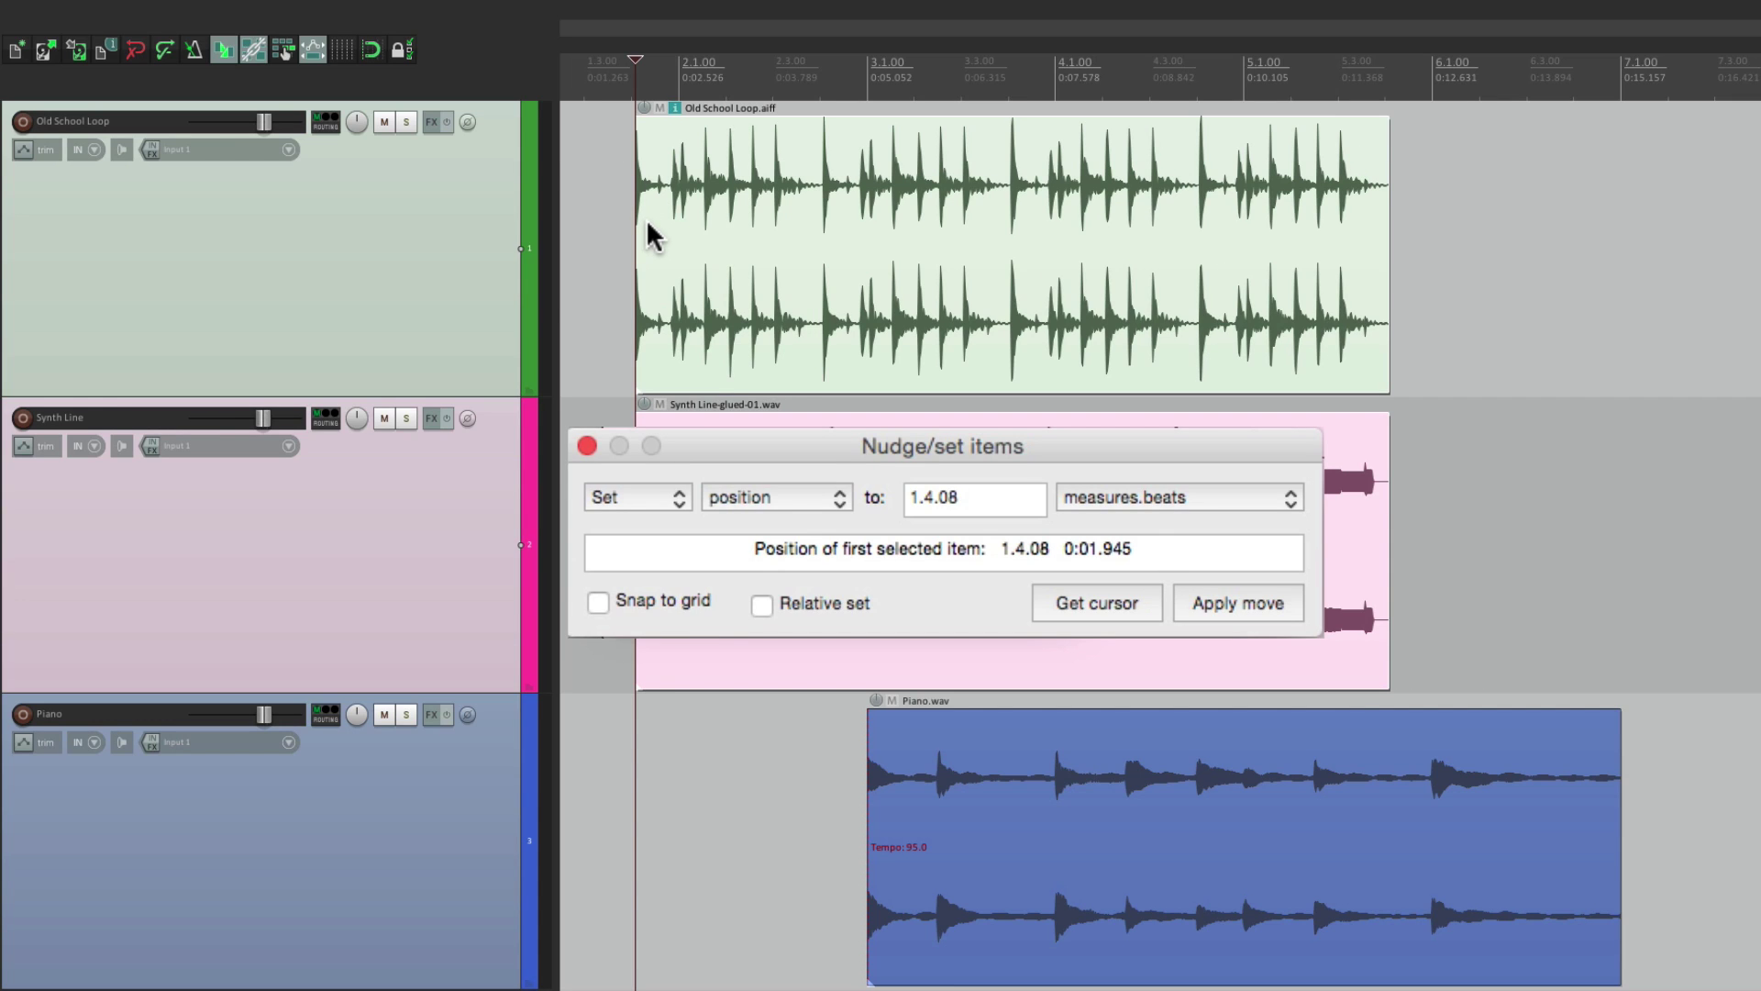
# - Undo to return the items to 3.1.00, place the edit cursor near 7.3.12, and select Old School Loop
pyautogui.press('super+z')
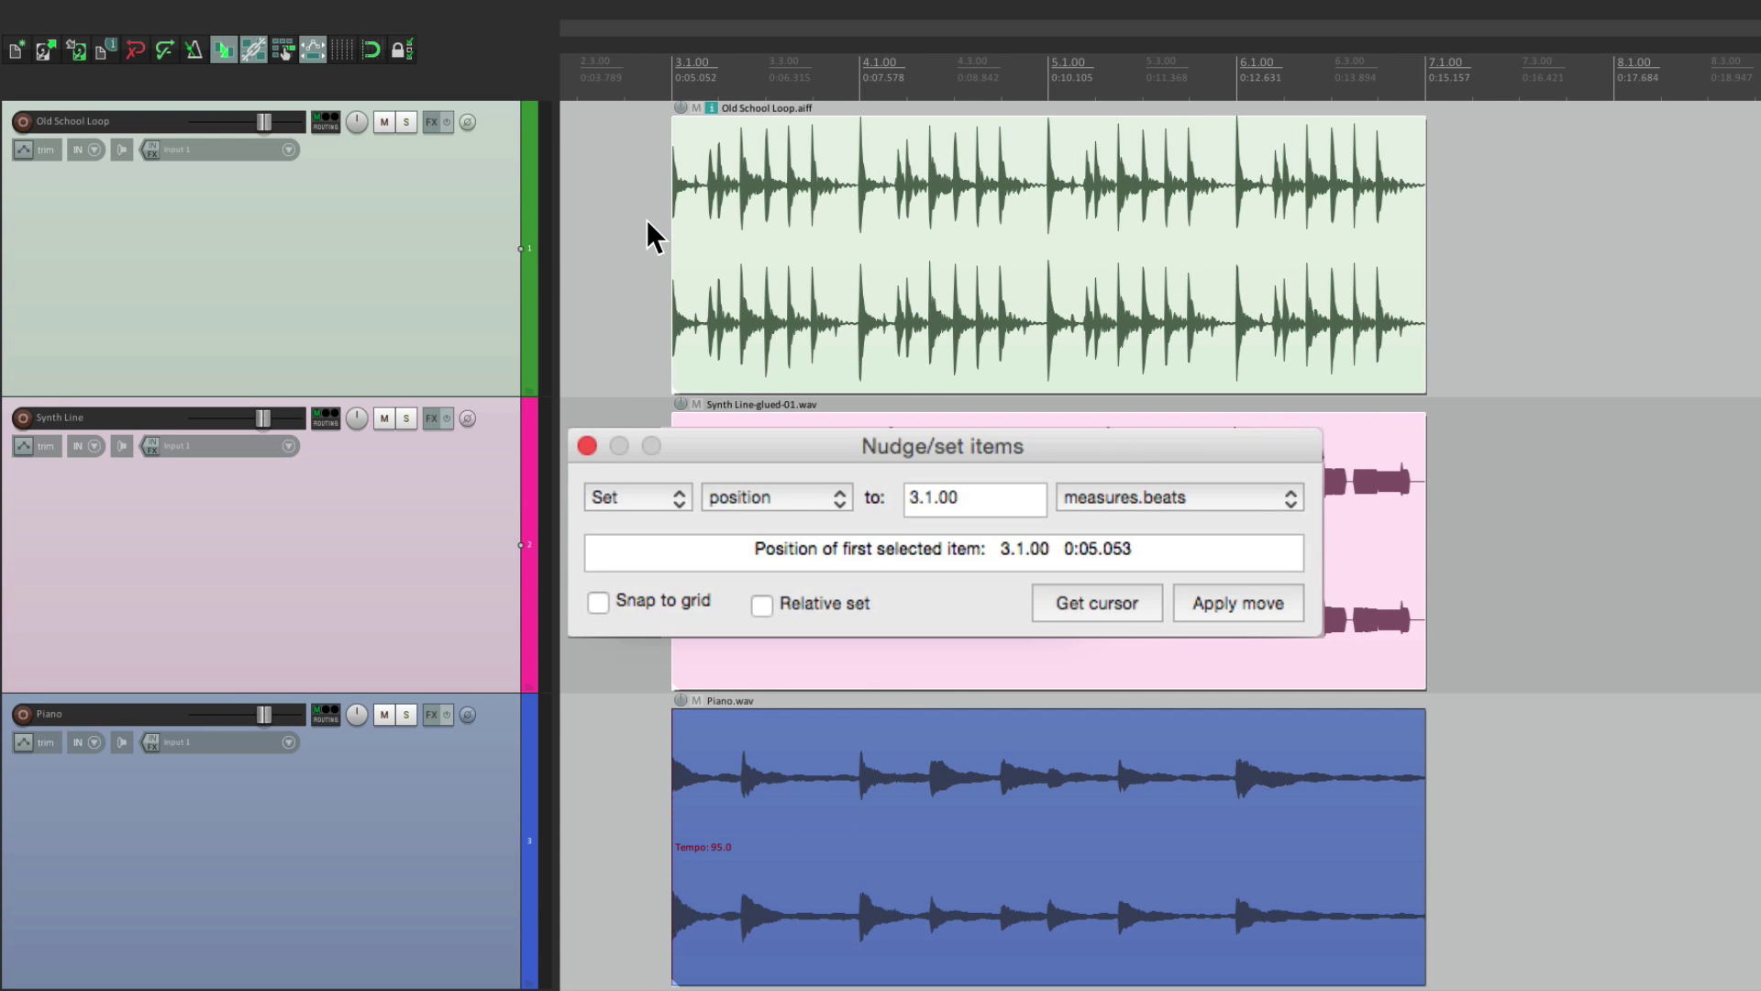
pyautogui.click(1526, 195)
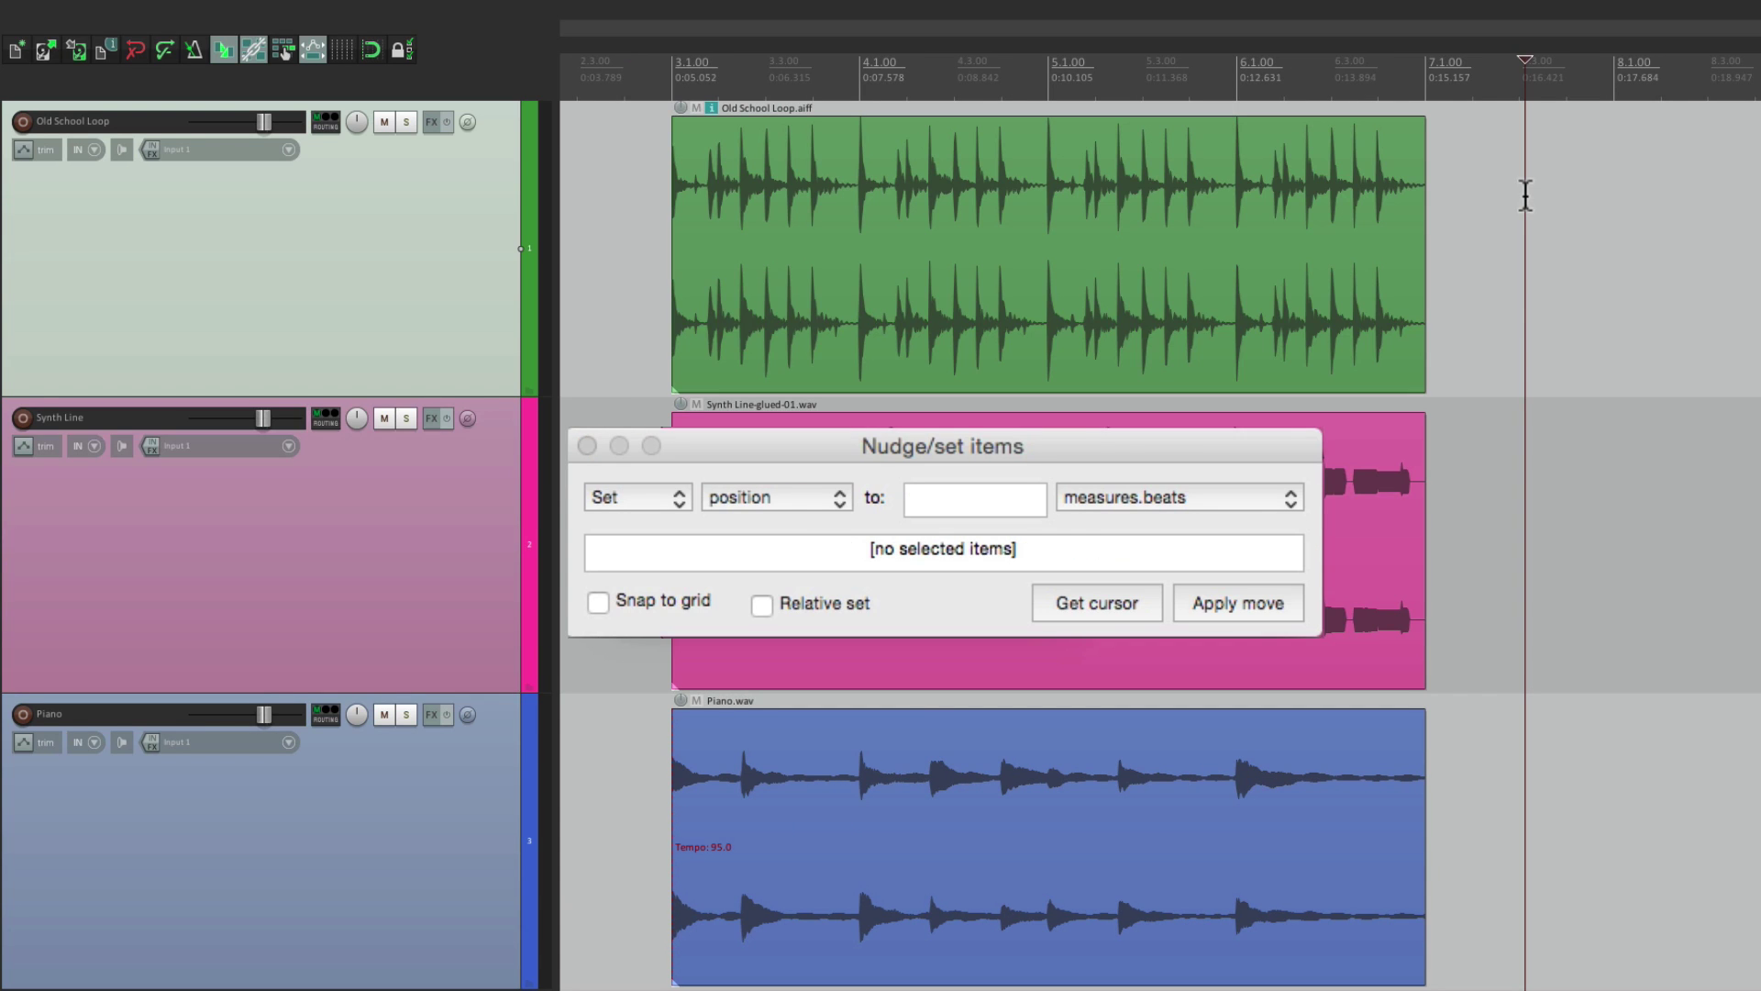
pyautogui.click(1058, 224)
# - Make Old School Loop end at the edit cursor position, 7.3.12
pyautogui.click(800, 497)
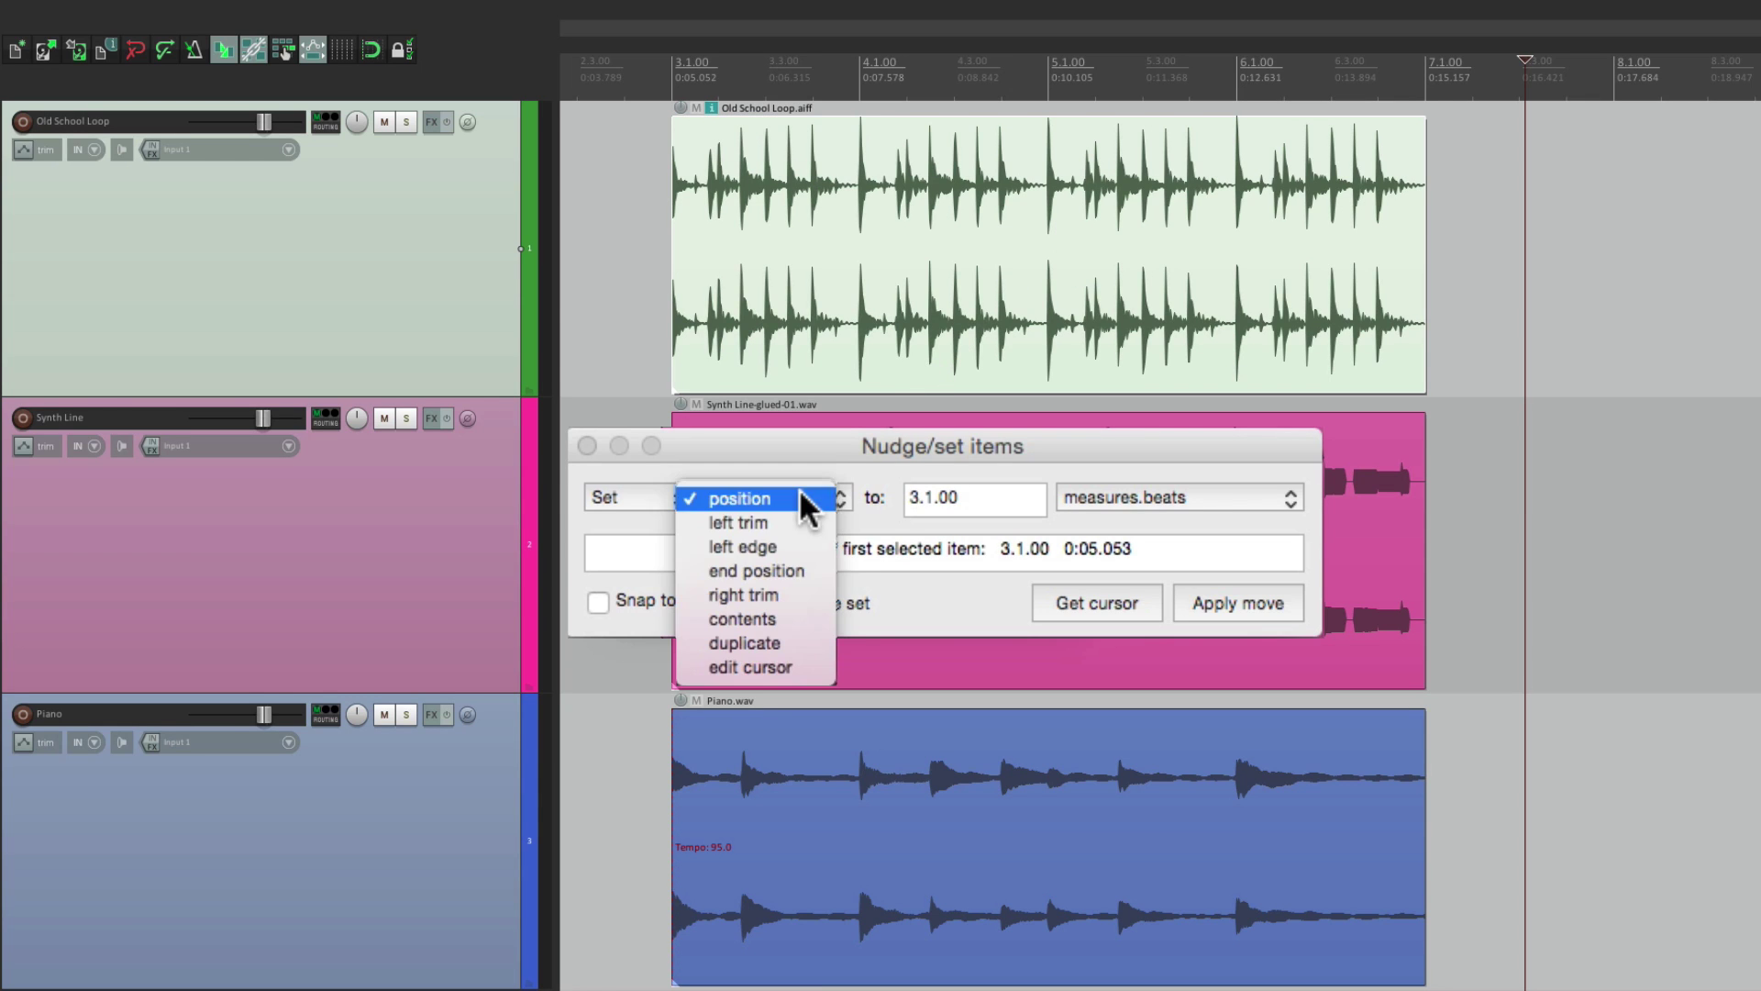
pyautogui.click(795, 569)
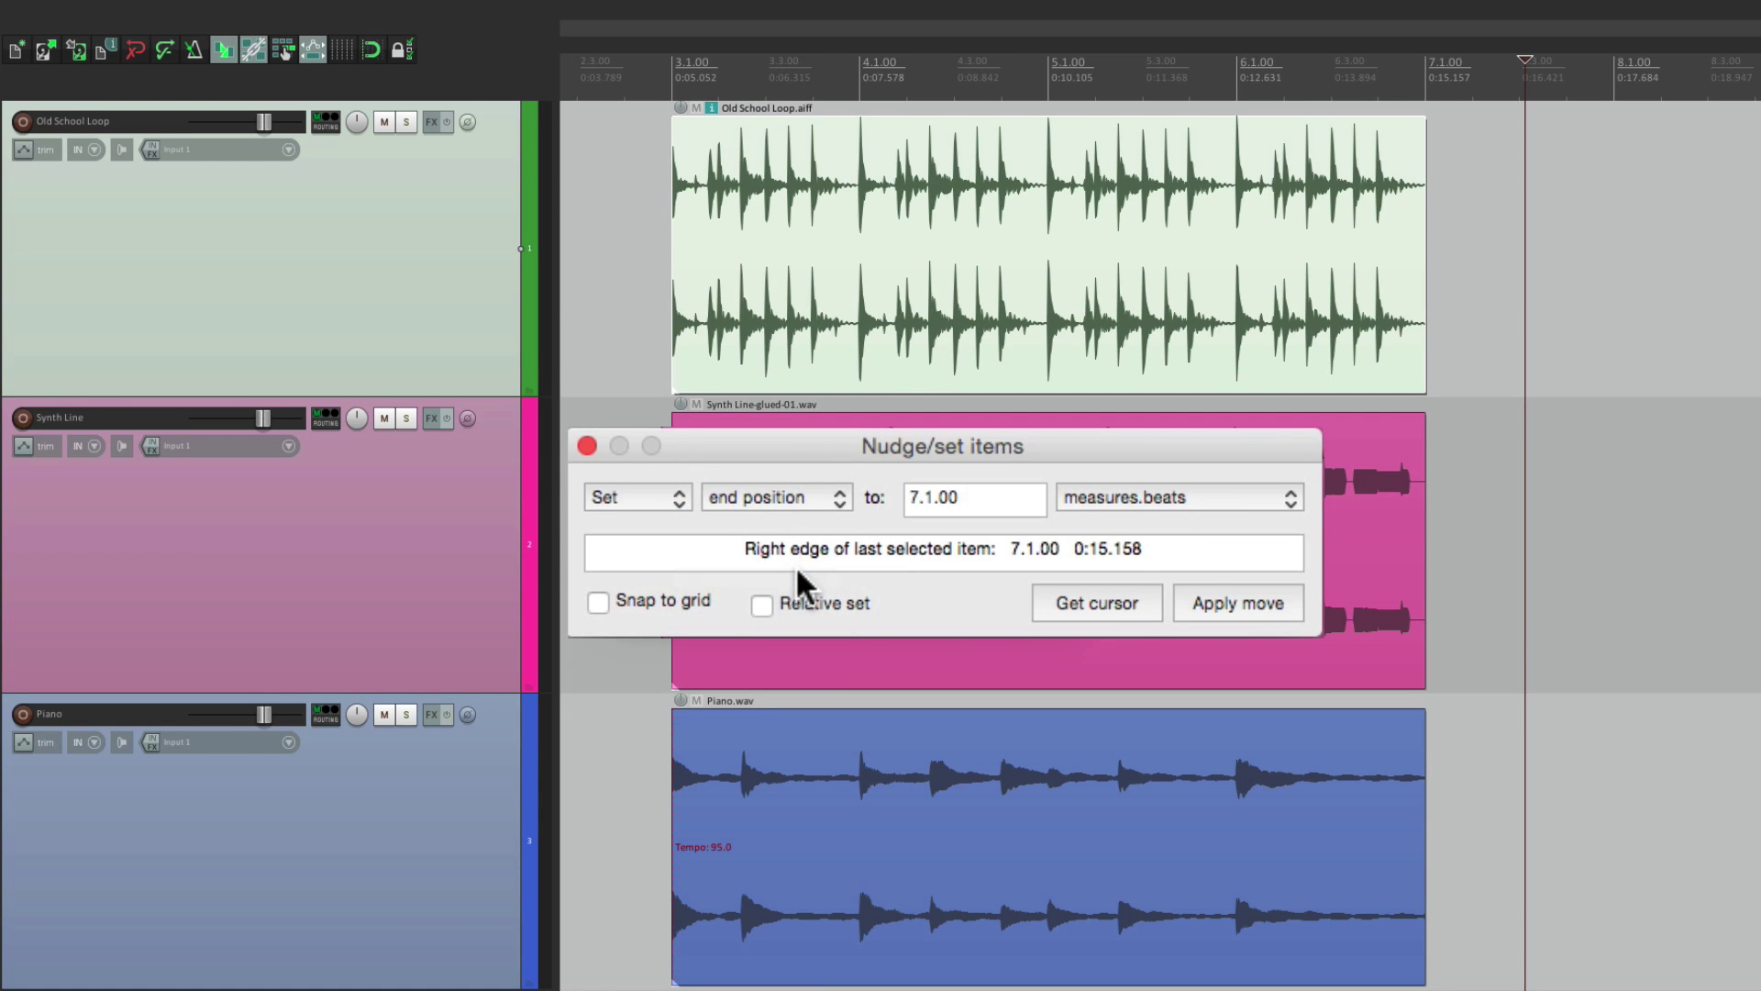
pyautogui.click(1105, 599)
pyautogui.press('Return')
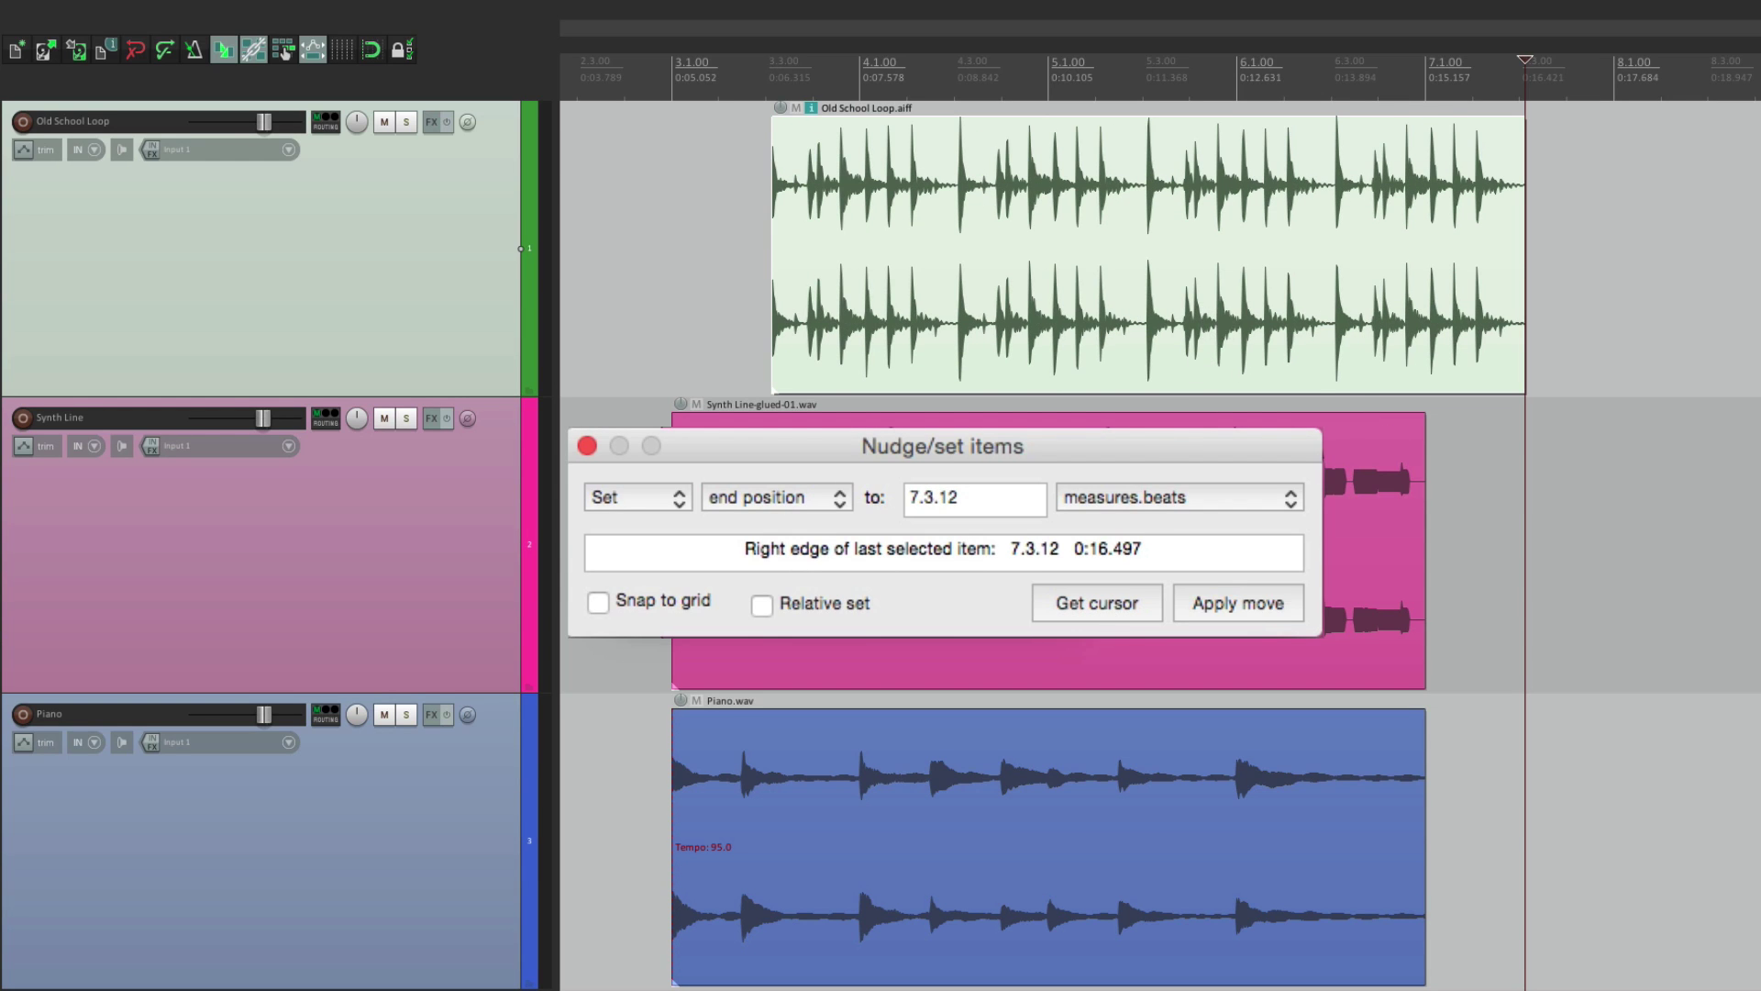
pyautogui.click(653, 501)
pyautogui.click(644, 470)
pyautogui.click(662, 499)
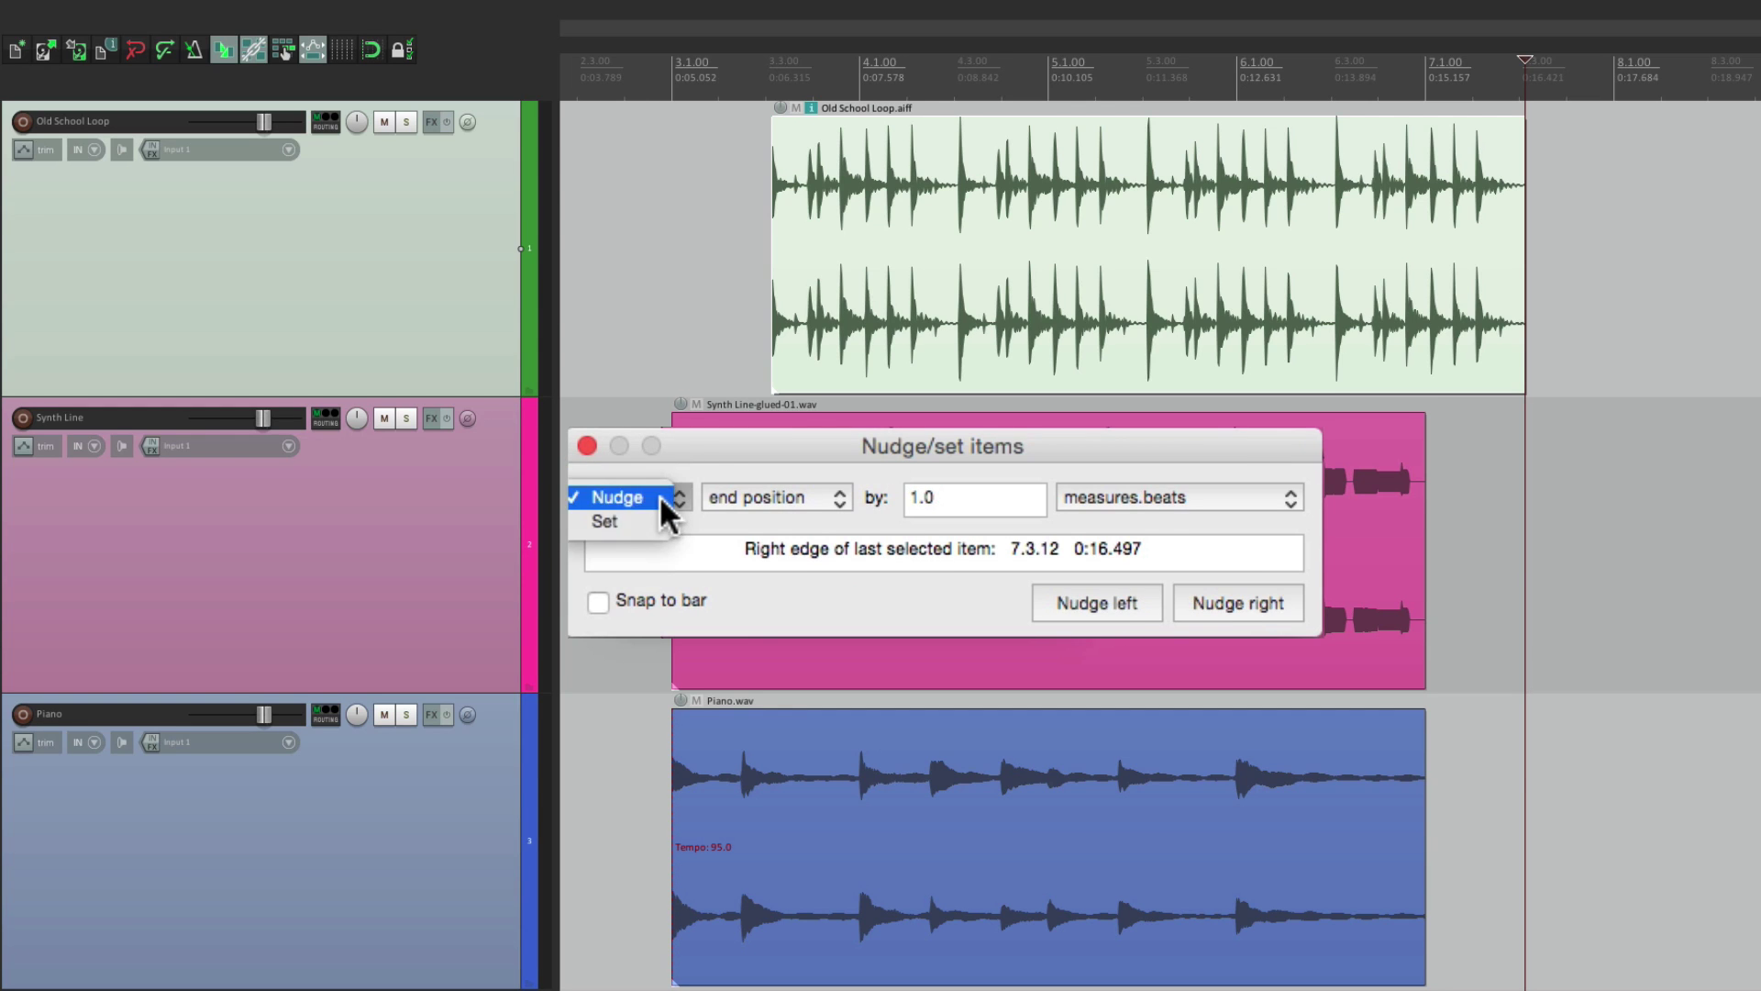
pyautogui.click(647, 520)
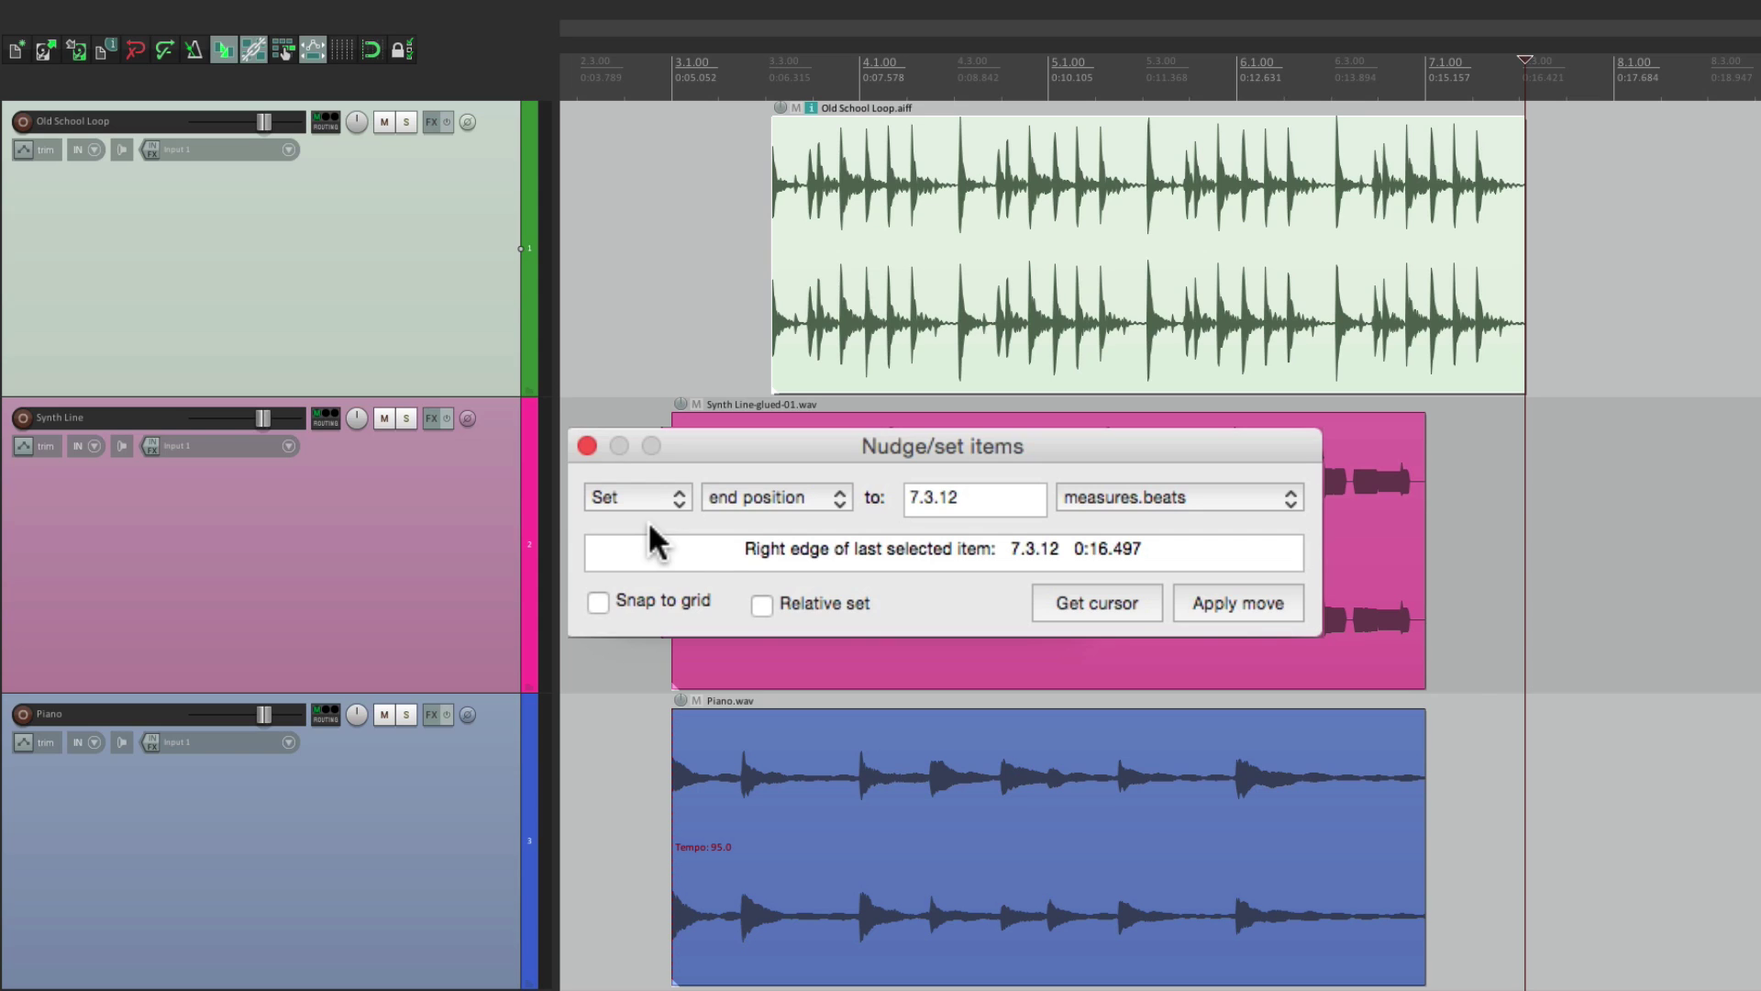